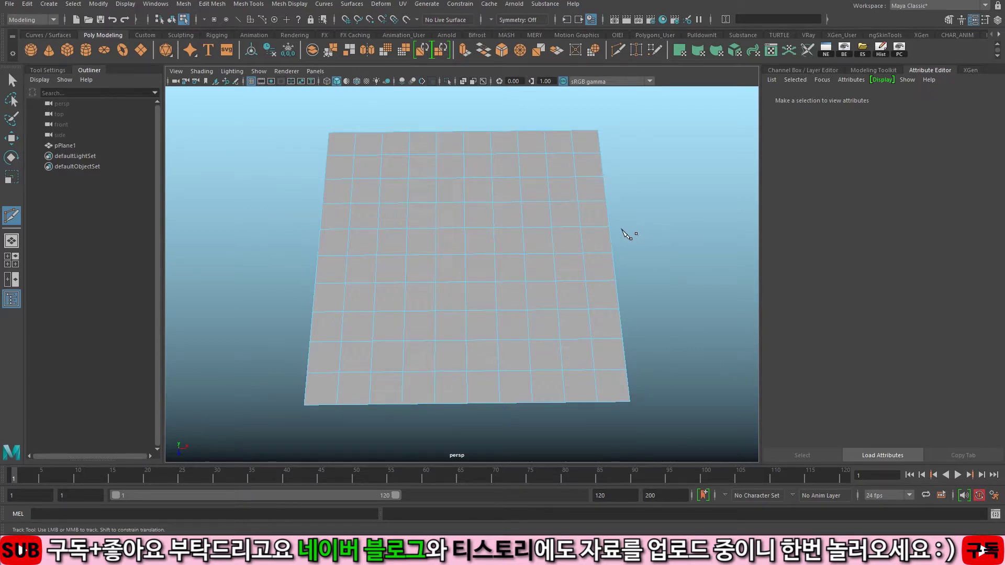
left_click_drag(627, 234, 623, 253, "alt")
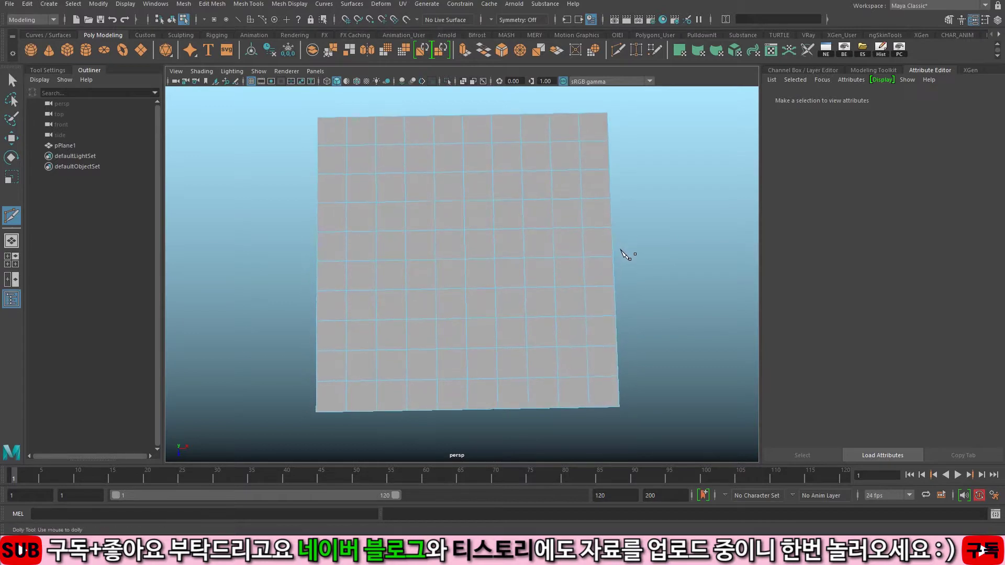
right_click_drag(624, 251, 680, 253, "alt")
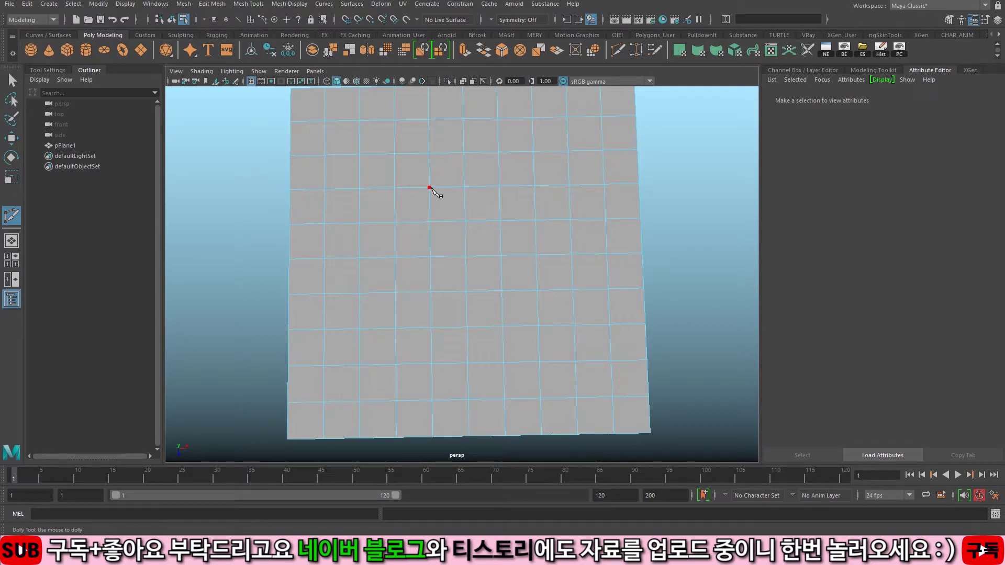
left_click(464, 187)
left_click_drag(450, 203, 448, 204)
key("Escape")
right_click_drag(443, 207, 602, 225, "alt")
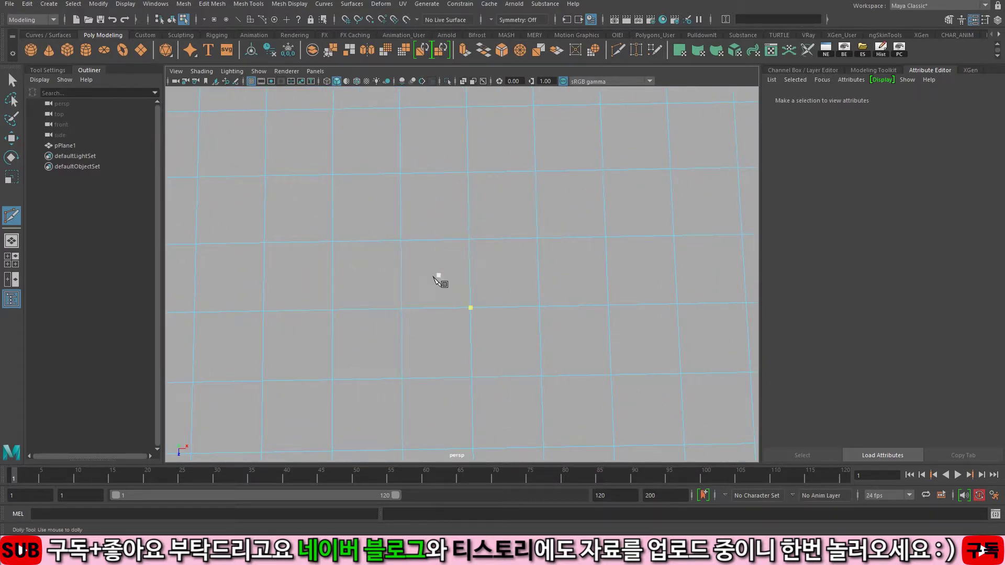
right_click_drag(468, 242, 502, 246, "alt")
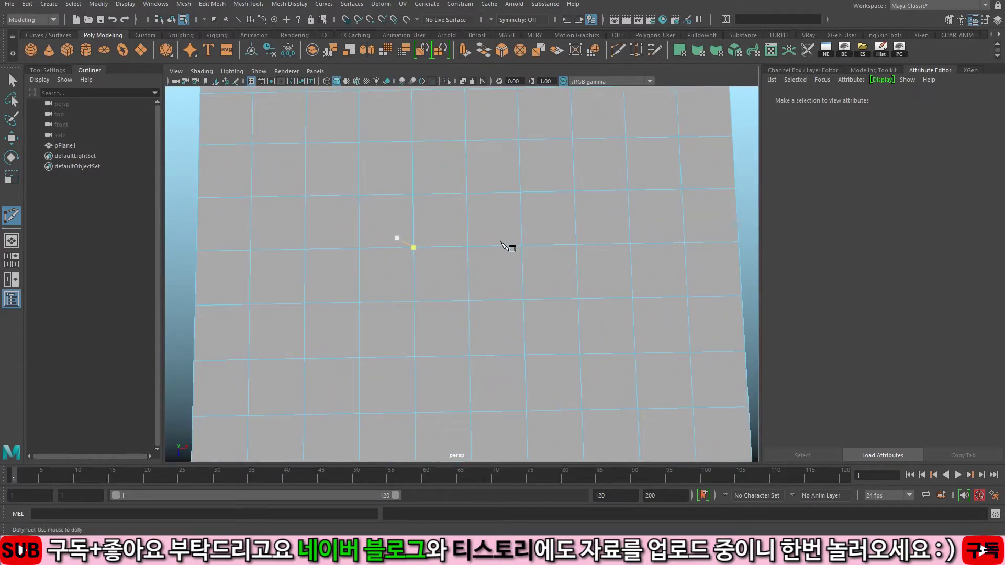
Step: Cut one face near the plane's center diagonally between two opposite corner vertices with Multi-Cut
left_click(413, 195)
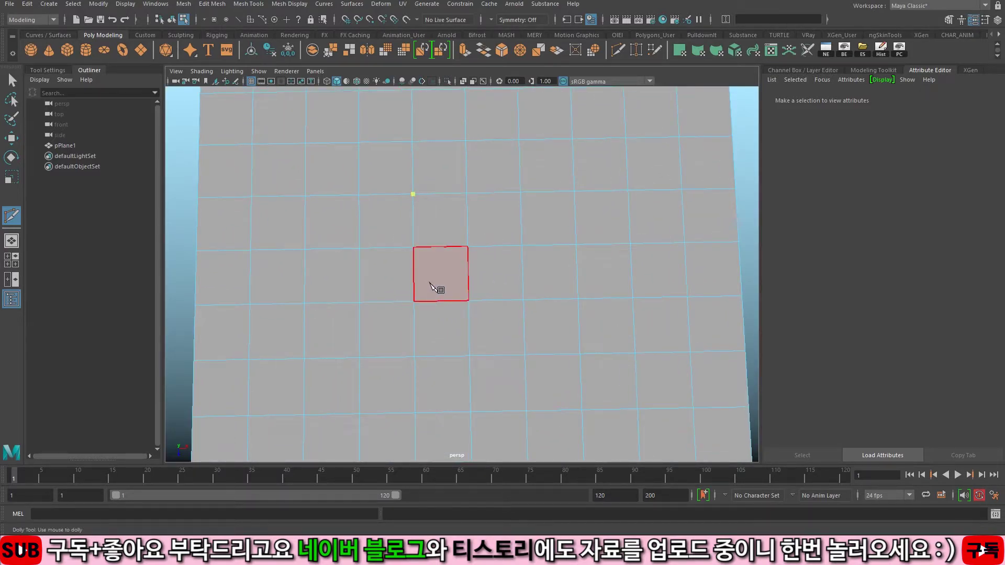
left_click(468, 246)
key("Return")
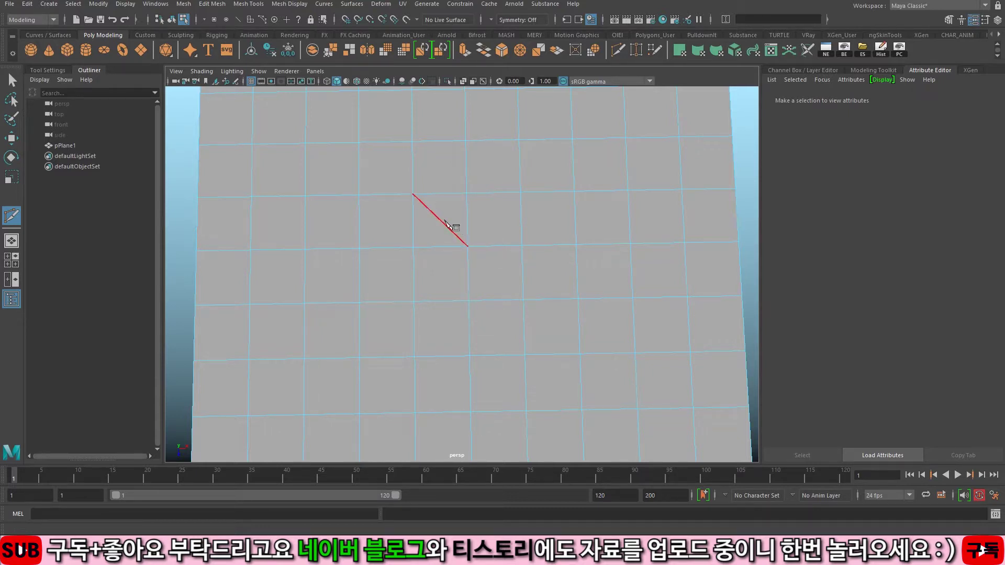
Step: Cut across a single face up and to the right of the diagonal, connecting points near the middle of its two vertical edges
middle_click_drag(442, 220, 478, 294, "alt")
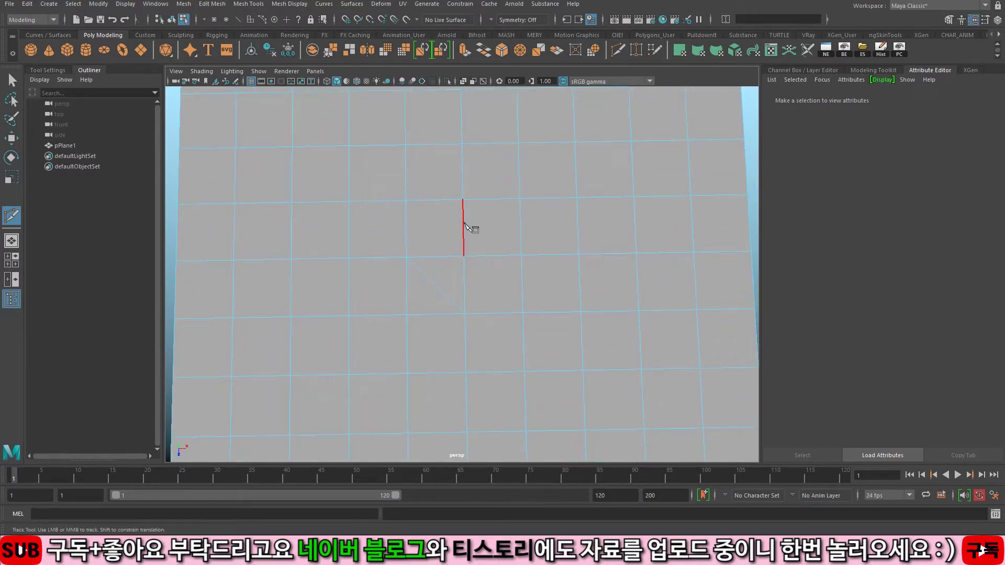
left_click(464, 224)
left_click(522, 224)
right_click(517, 220)
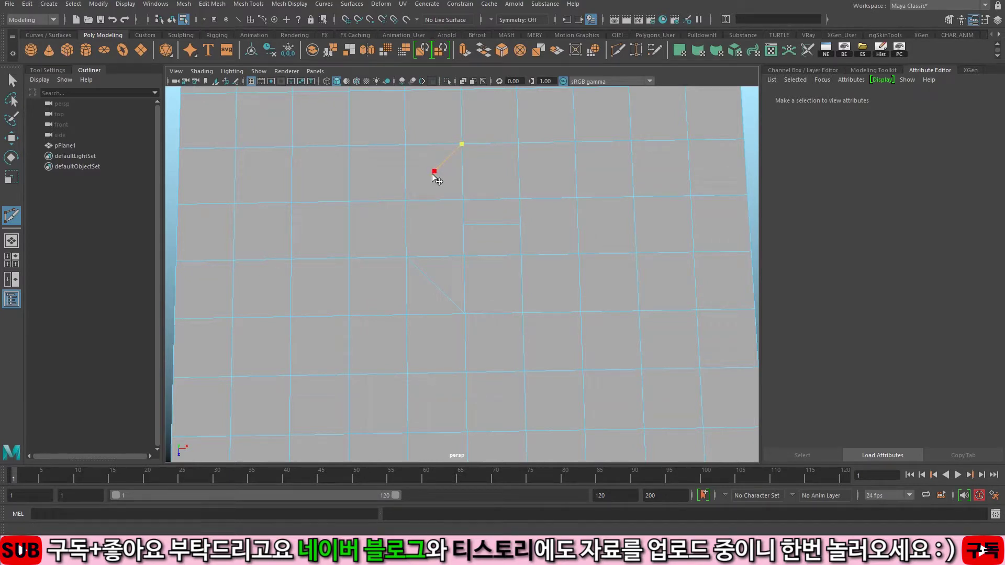
Step: Cut a multi-point path from a grid vertex through the interiors of four neighbouring faces, ending on a horizontal edge above
left_click(435, 172)
left_click(376, 174)
left_click(400, 110)
left_click(449, 116)
middle_click_drag(525, 161, 565, 268, "alt")
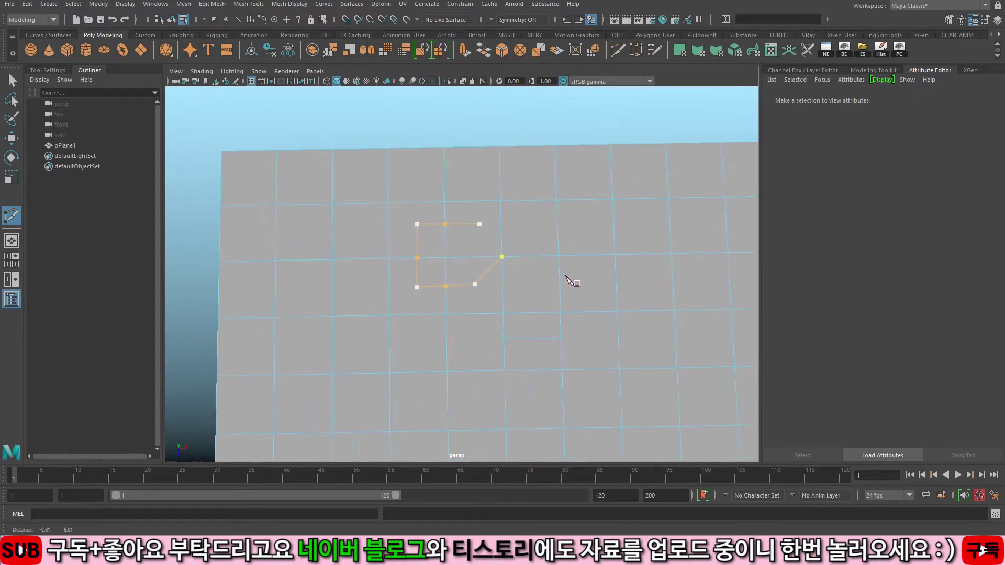
right_click_drag(568, 272, 595, 265, "alt")
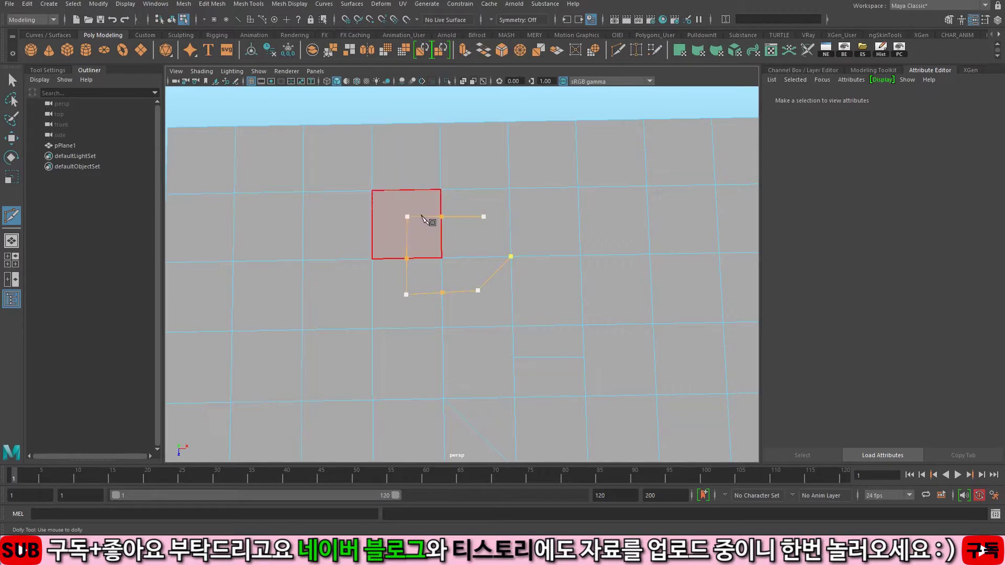
left_click(440, 191)
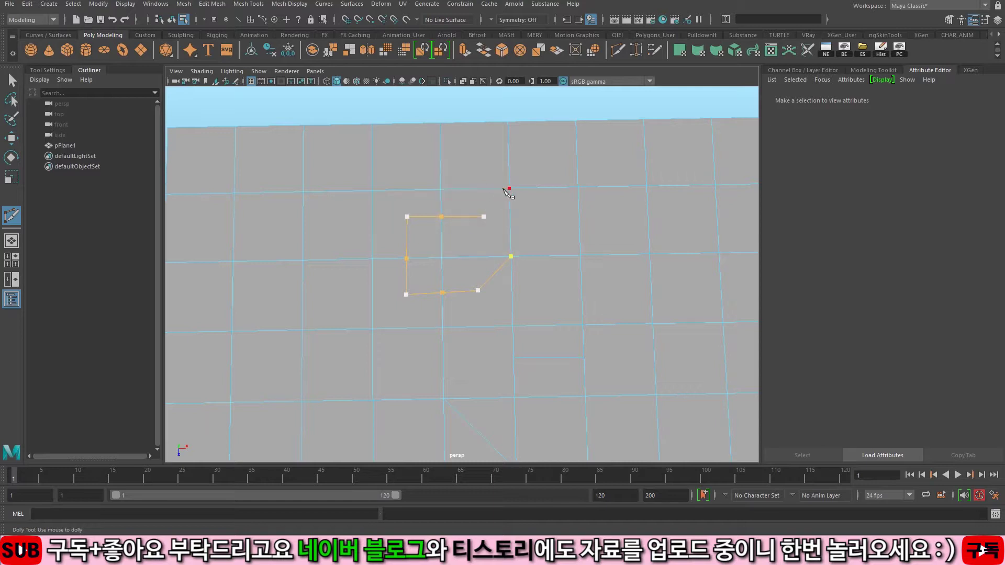
left_click(486, 189)
right_click_drag(502, 111, 652, 116, "alt")
middle_click_drag(612, 209, 610, 254, "alt")
right_click_drag(610, 254, 654, 248, "alt")
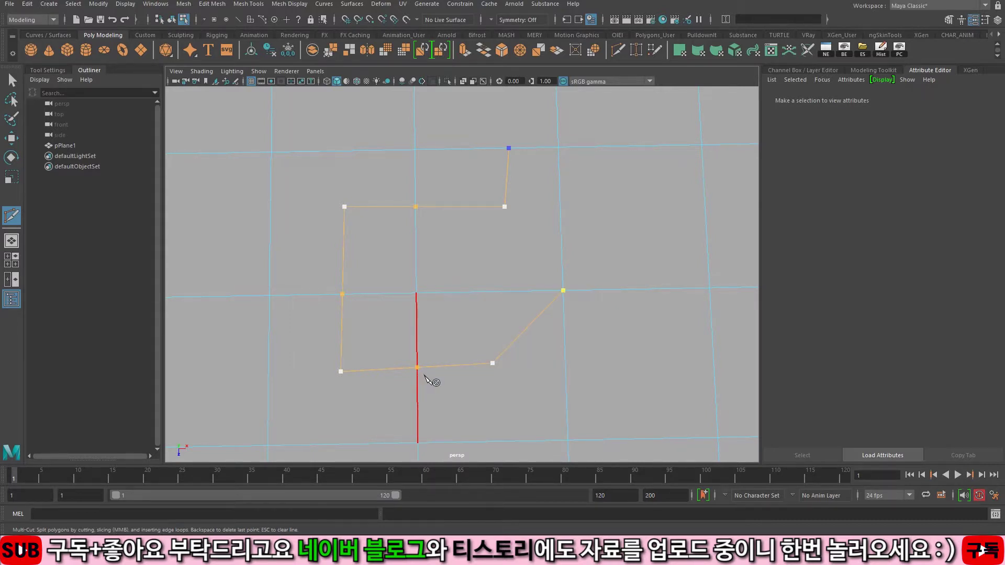
left_click(516, 152)
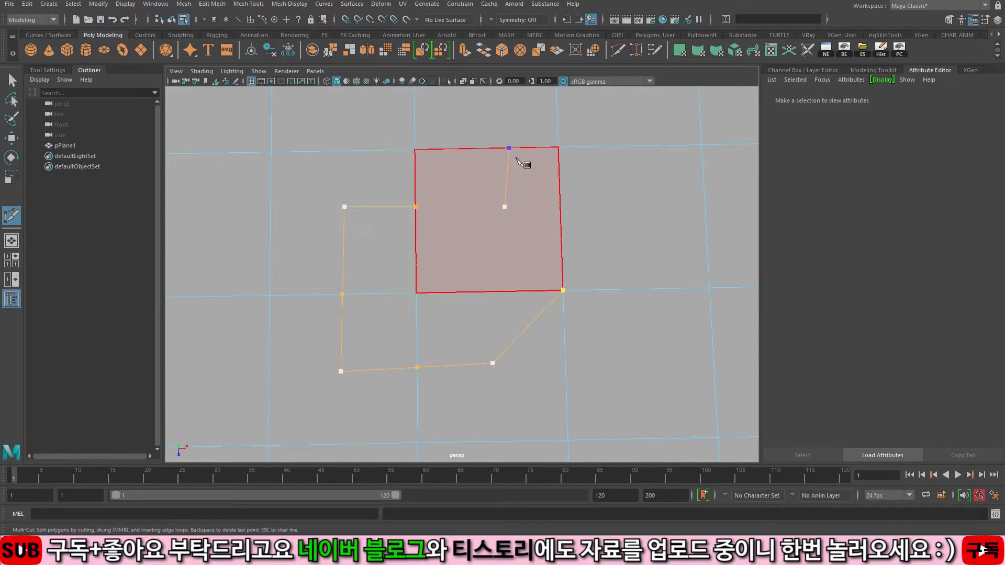
key("Return")
left_click_drag(561, 213, 449, 337, "alt")
right_click_drag(449, 337, 494, 303, "alt")
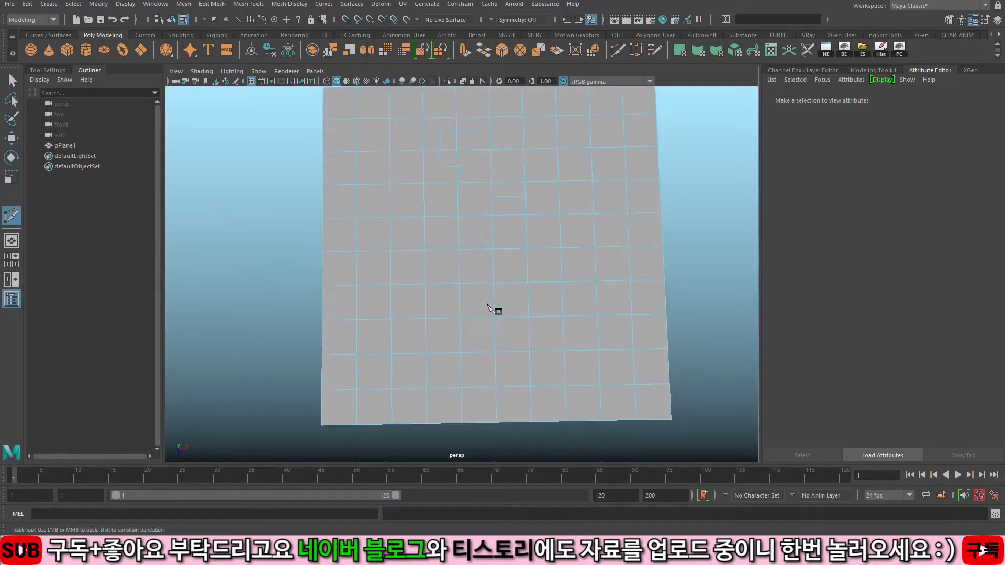
left_click(460, 318)
mouse_move(573, 359)
left_mouse_down("alt")
mouse_move(469, 336)
mouse_move(434, 316)
mouse_move(445, 321)
left_mouse_up("alt")
right_click_drag(445, 321, 565, 318, "alt")
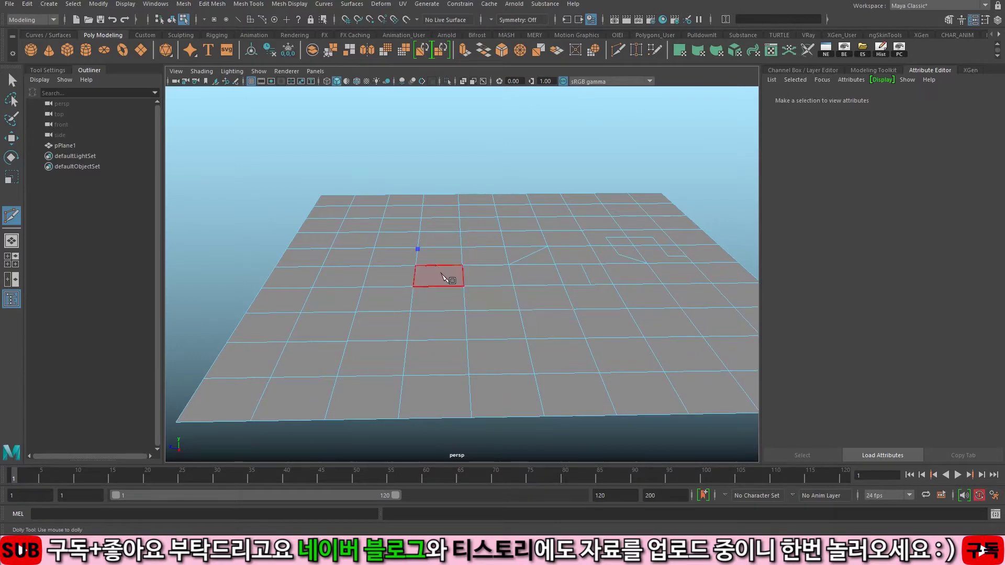
left_click_drag(418, 258, 444, 353, "alt")
right_click_drag(444, 352, 463, 258, "alt")
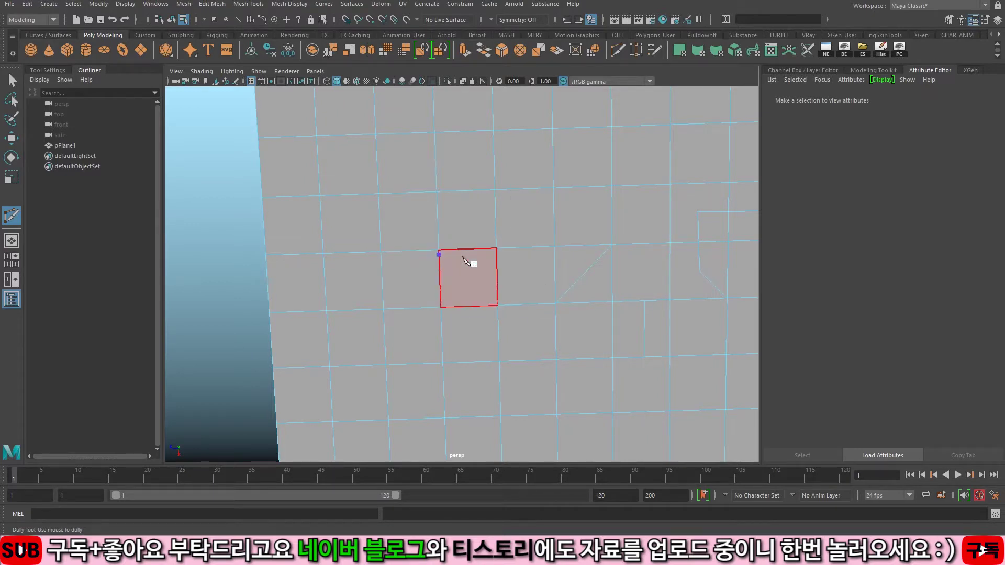
left_click(436, 194)
left_click_drag(431, 388, 435, 375, "alt")
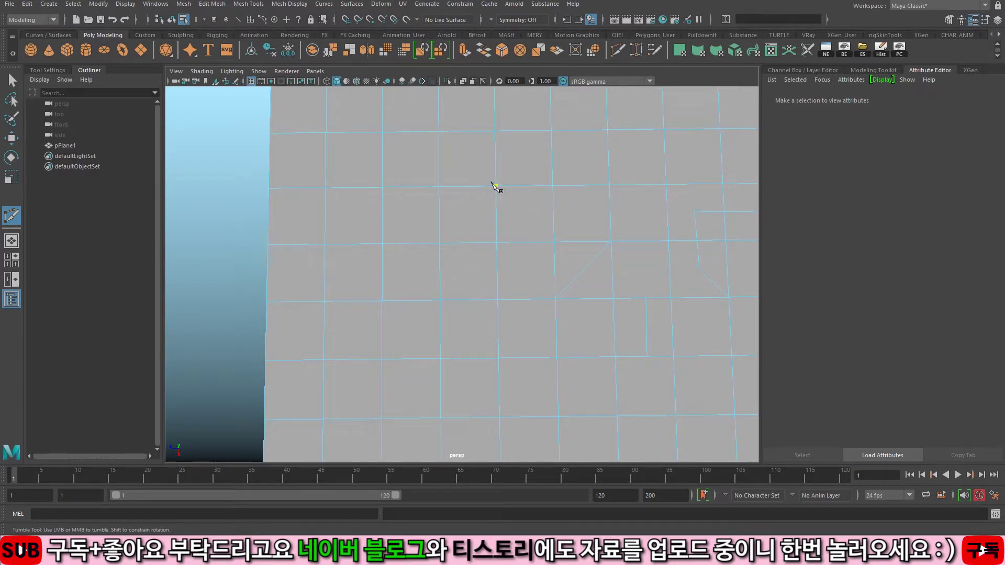
Step: Insert a vertex at the middle of a single grid edge, and select it with the Move tool in vertex mode
left_click(497, 213)
key("q")
key("F9")
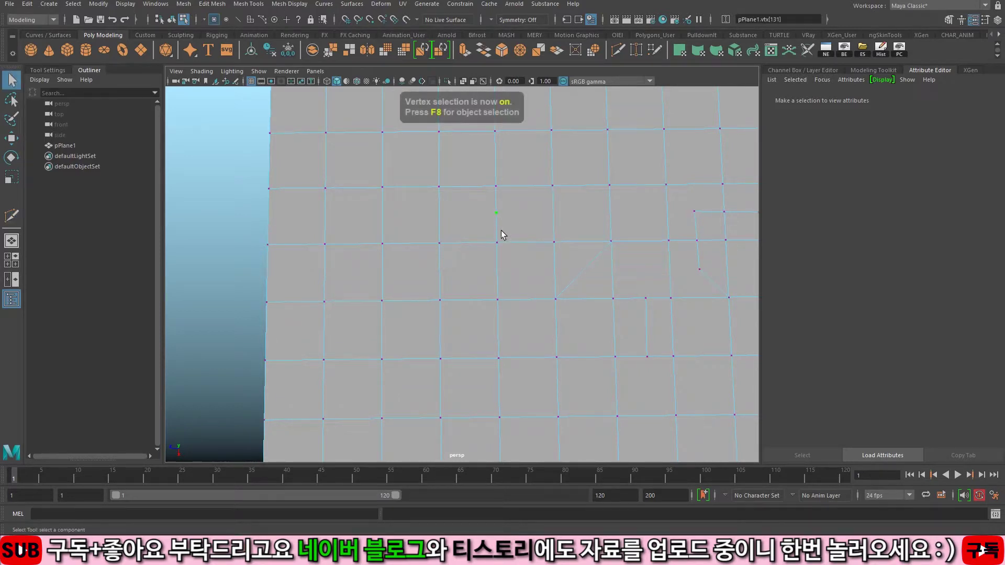
left_click(497, 213)
key("w")
middle_click_drag(512, 299, 489, 303, "alt")
left_click_drag(444, 211, 417, 218)
scroll(461, 256, "down", 5)
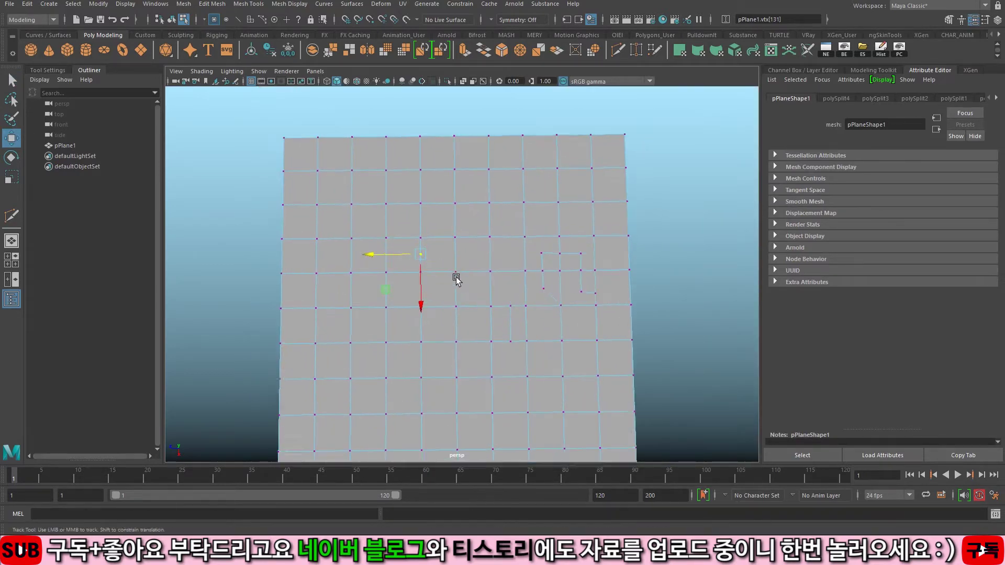
scroll(532, 253, "up", 2)
middle_click_drag(478, 279, 572, 287, "alt")
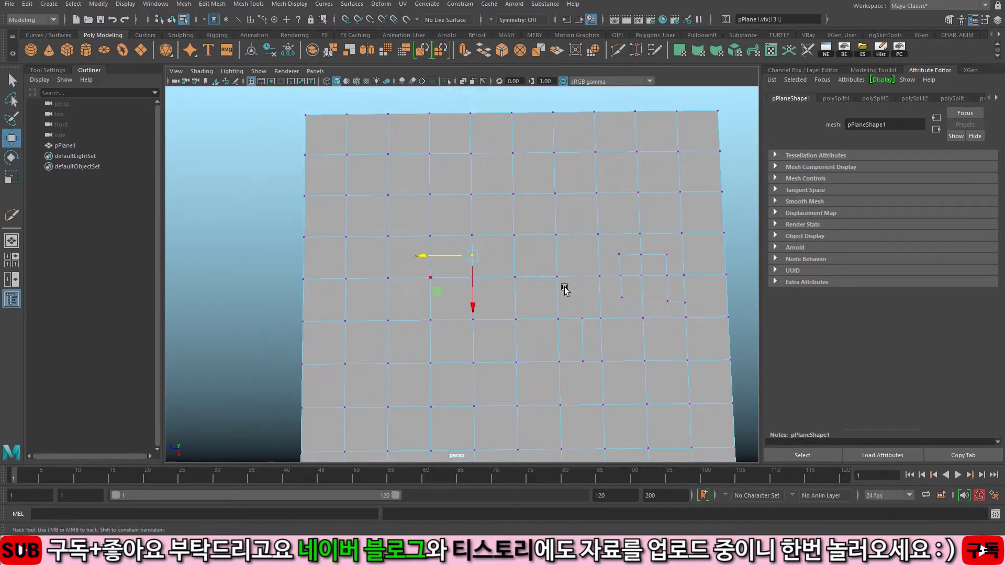
scroll(487, 246, "up", 2)
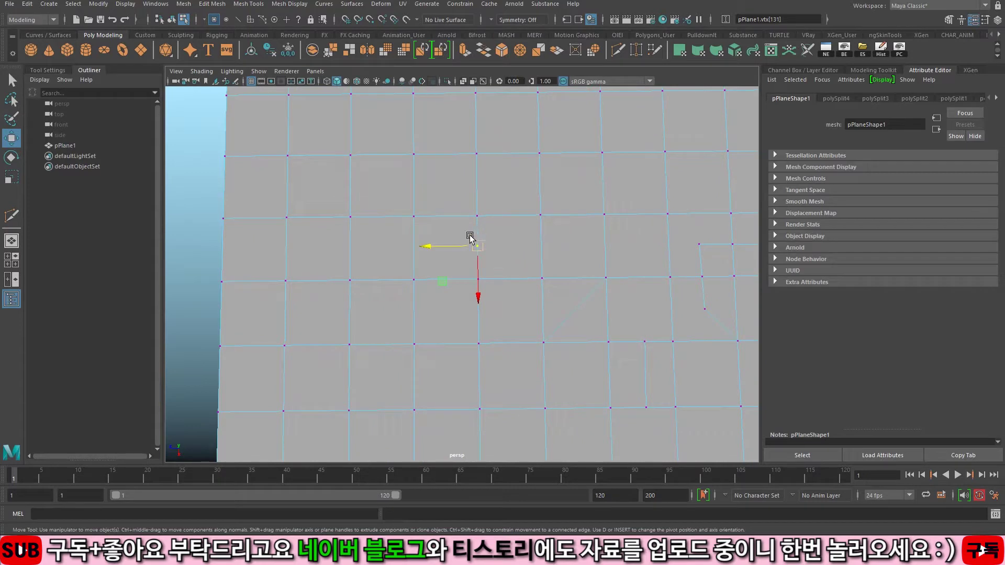
scroll(472, 226, "down", 3)
Step: Return to object mode and slice across the whole plane with a Multi-Cut line slanting down from its left border to its right
key("F8")
left_click(11, 215)
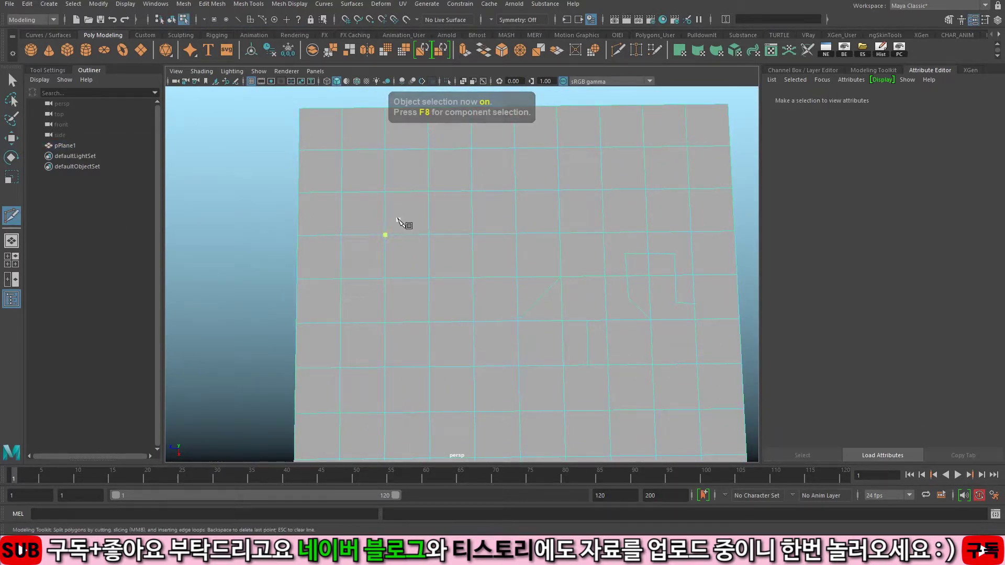
scroll(435, 220, "down", 3)
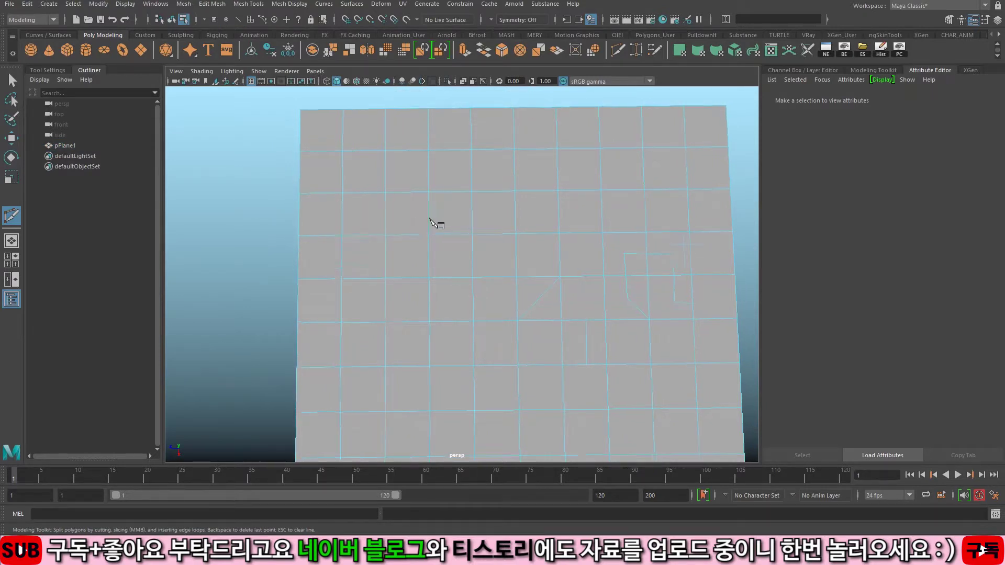
left_click_drag(279, 327, 413, 327, "alt")
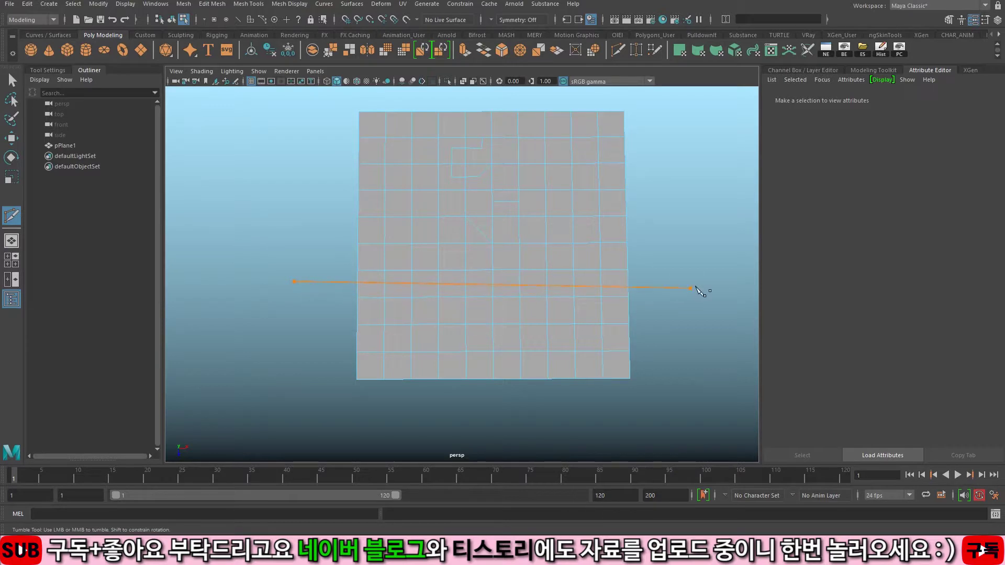
left_click_drag(692, 148, 695, 385)
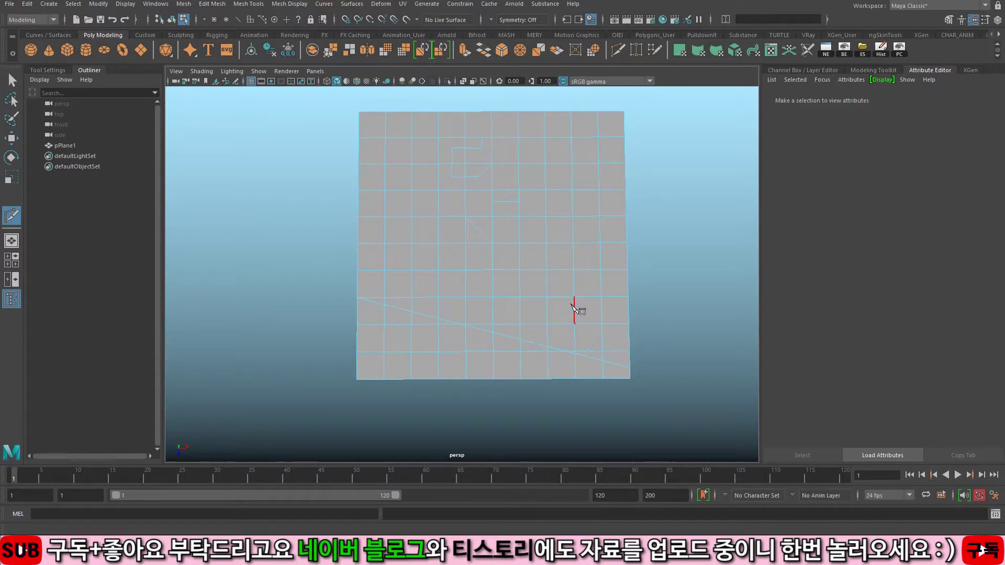
Step: Slice the whole plane a second time with a line rising from left to right, crossing the first slice
right_click_drag(235, 274, 308, 283, "alt")
middle_click_drag(308, 286, 296, 251, "alt")
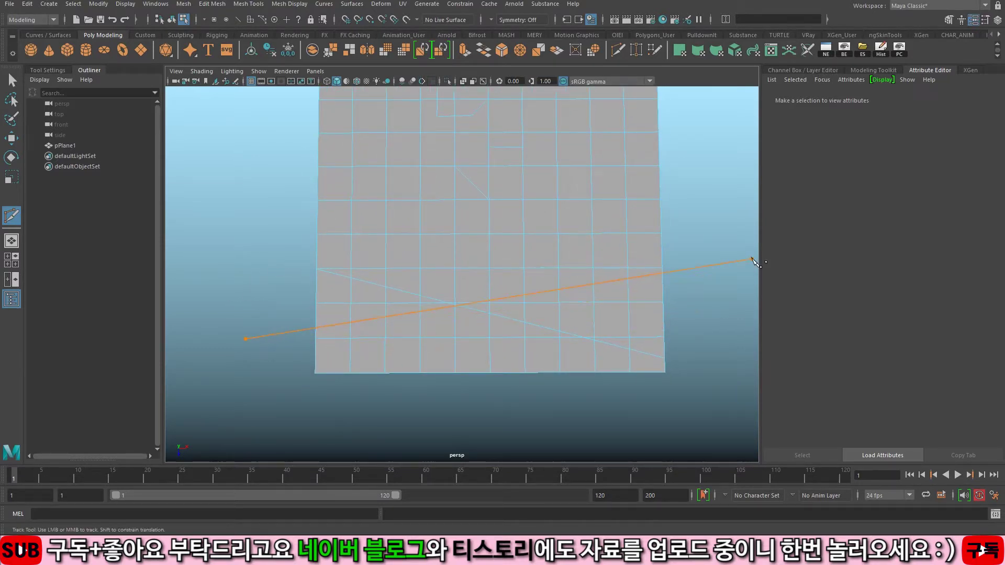
left_click_drag(752, 258, 752, 258)
left_click_drag(610, 342, 581, 345, "alt")
right_click_drag(559, 346, 471, 345, "alt")
key("q")
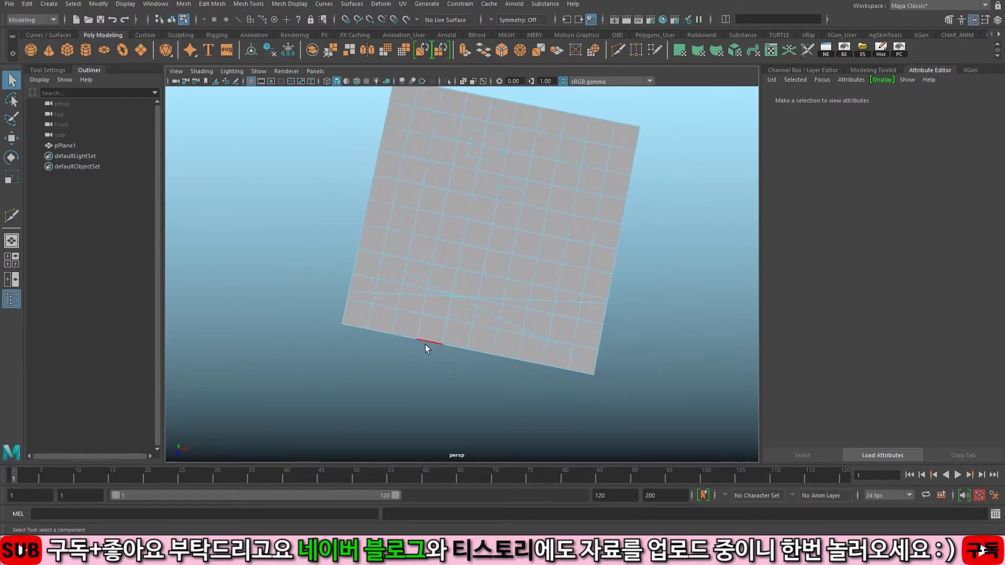
left_click_drag(389, 345, 380, 344, "alt")
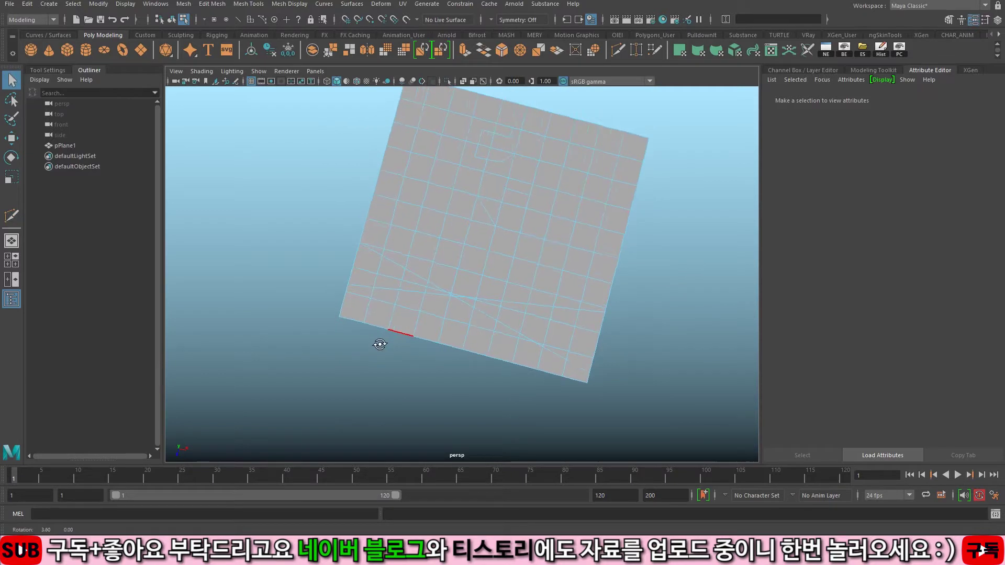
left_click(368, 294)
key("w")
middle_click_drag(393, 371, 419, 377)
key("ctrl+z")
key("q")
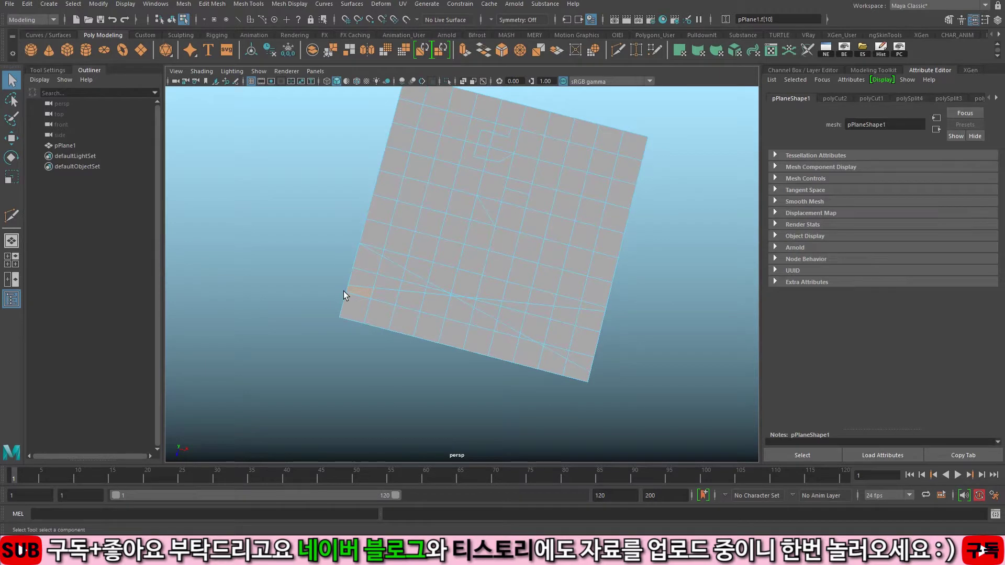
Step: Delete all the faces below the second slice line, leaving a slanted lower border on the plane
left_click_drag(343, 291, 332, 315)
key("Delete")
left_click(468, 308)
key("F11")
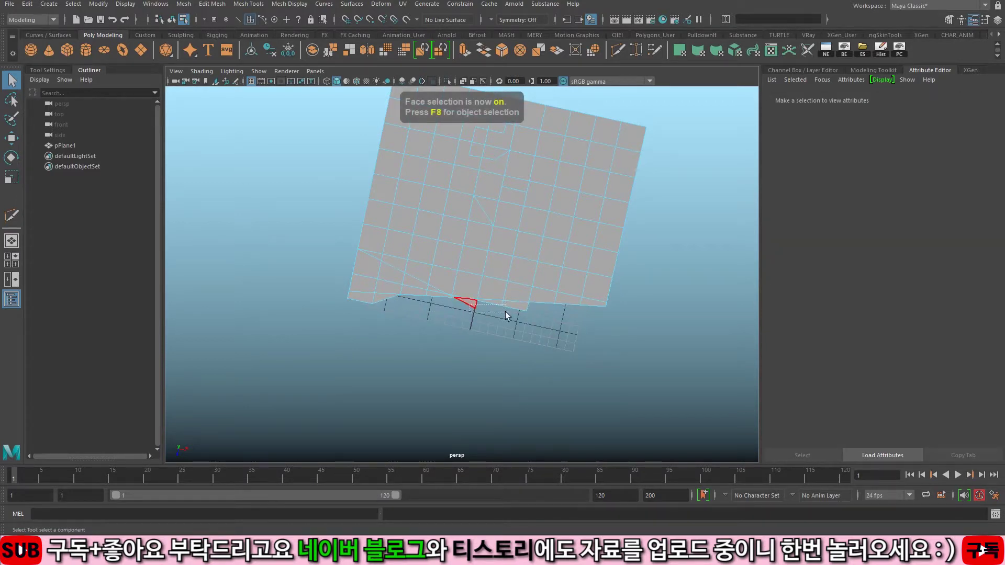
left_click(386, 308)
key("Delete")
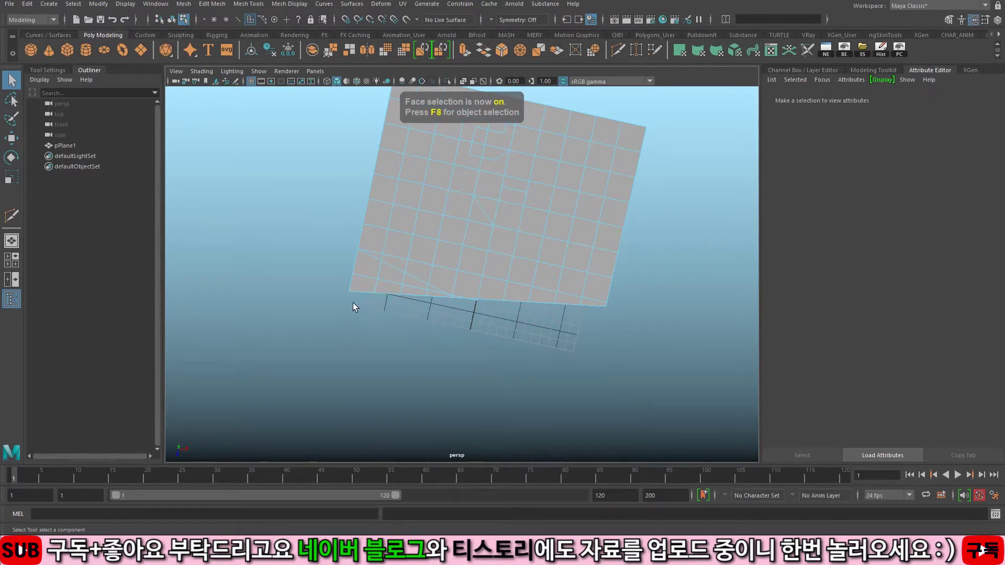
left_click(476, 306)
key("Delete")
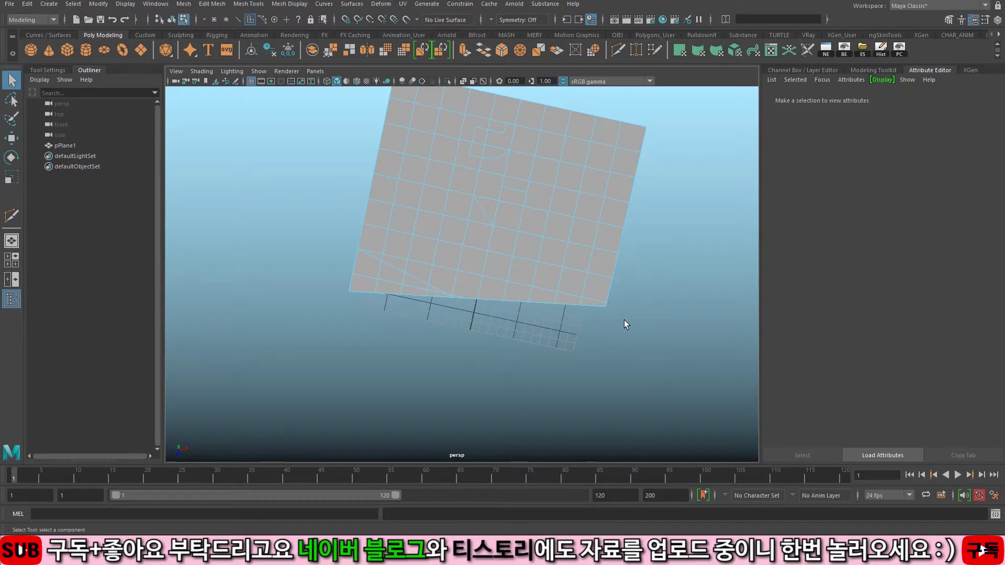
Step: Switch back to object selection and select the trimmed plane
left_click_drag(579, 288, 480, 294, "alt")
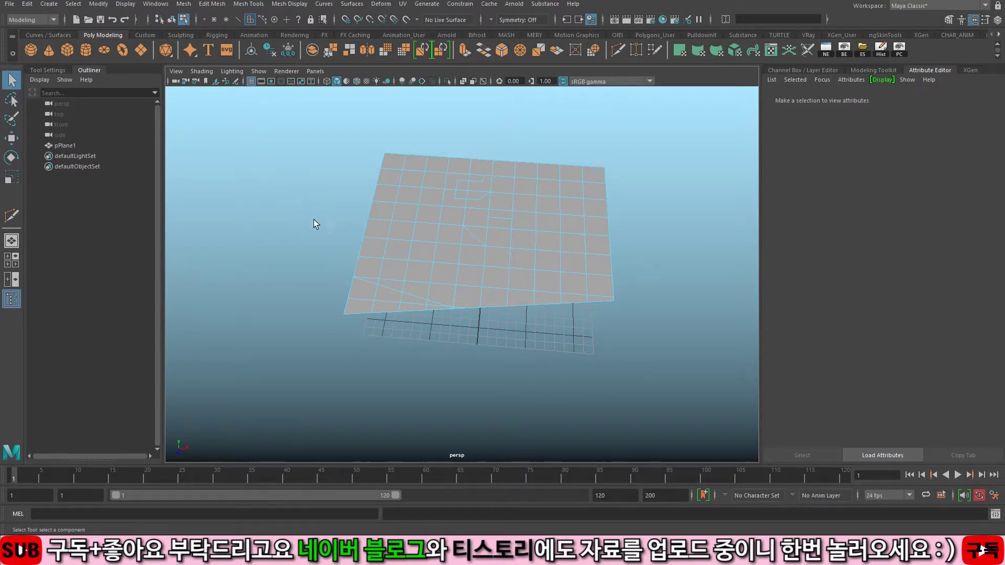
key("F8")
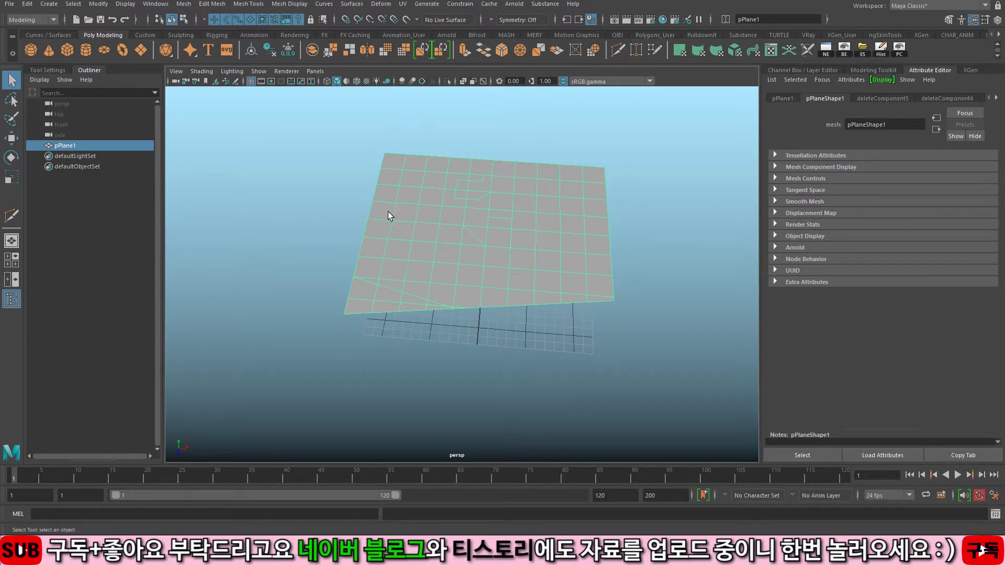
left_click_drag(389, 218, 390, 233, "alt")
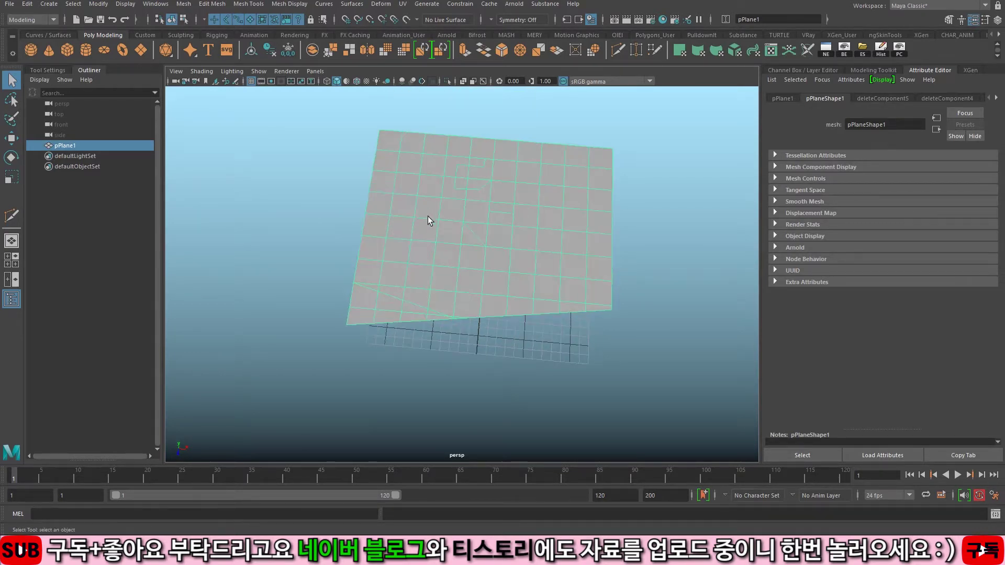
Step: Replace the plane with a polygon sphere at the origin and scale it up uniformly to about 6.8
key("Delete")
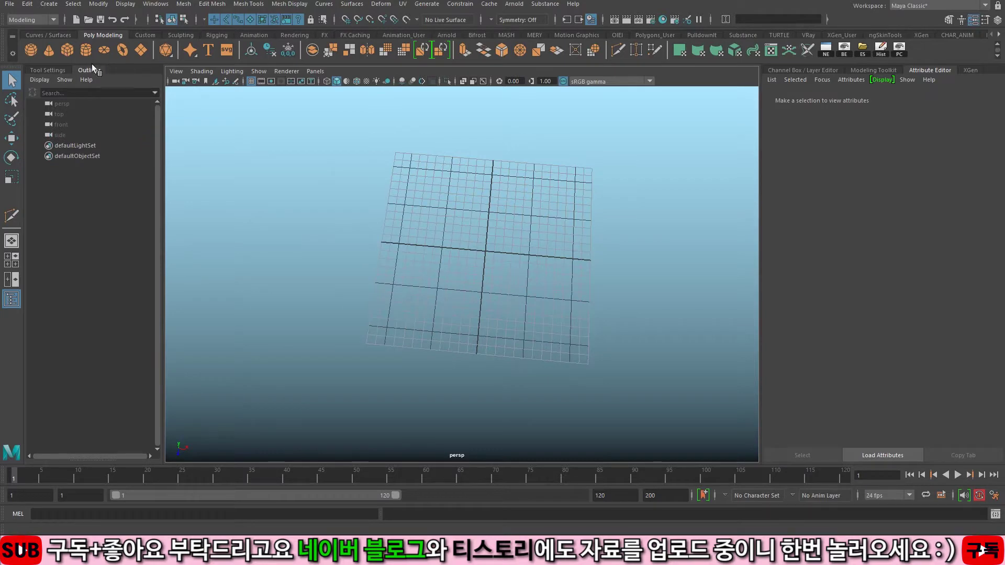
left_click(35, 48)
key("r")
middle_click_drag(424, 230, 487, 241)
left_click_drag(487, 241, 457, 211, "alt")
right_click_drag(457, 212, 629, 230, "alt")
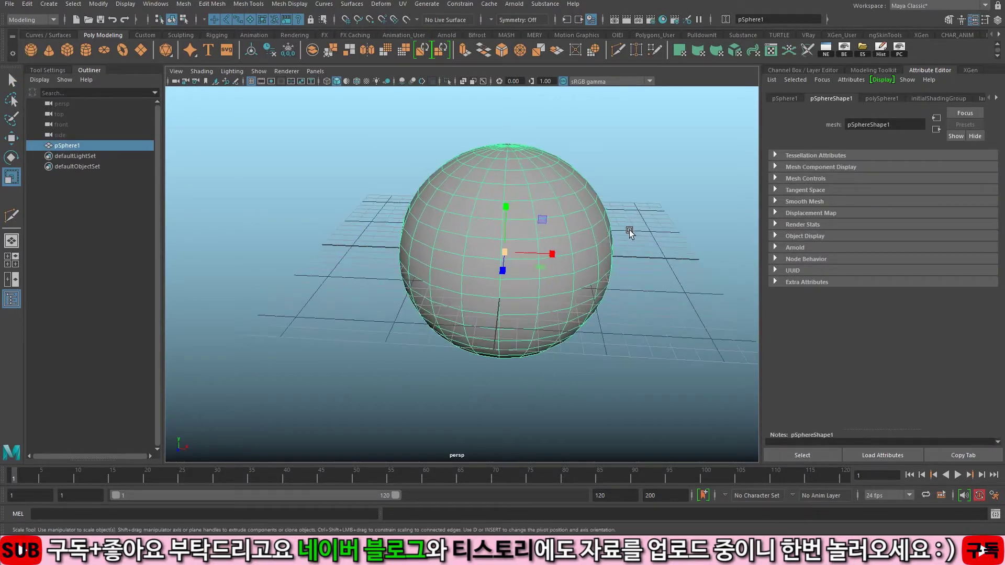
key("f")
left_click_drag(573, 254, 512, 232, "alt")
key("q")
key("w")
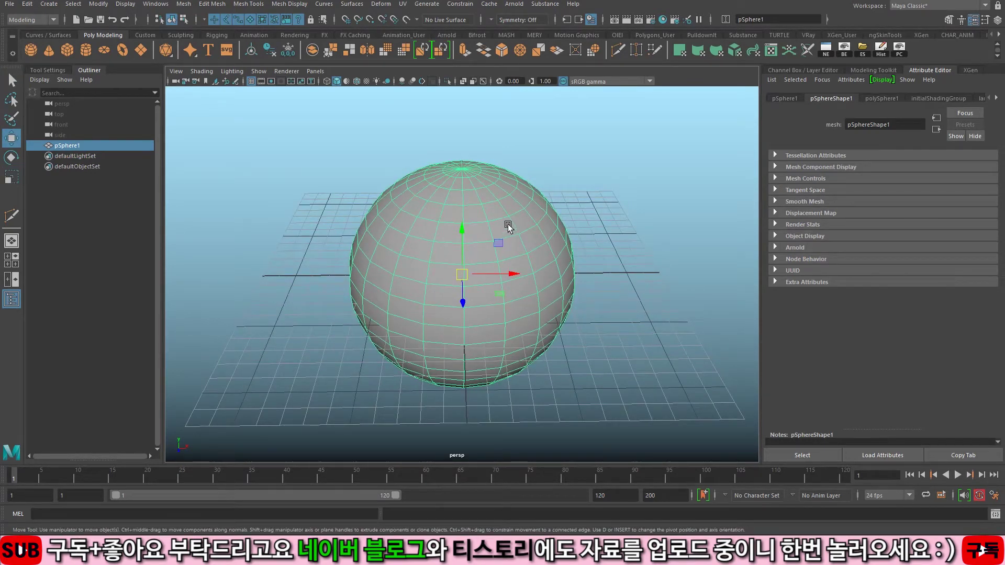
Step: Turn on World X symmetry for modeling the sphere
left_click(492, 20)
left_click(492, 19)
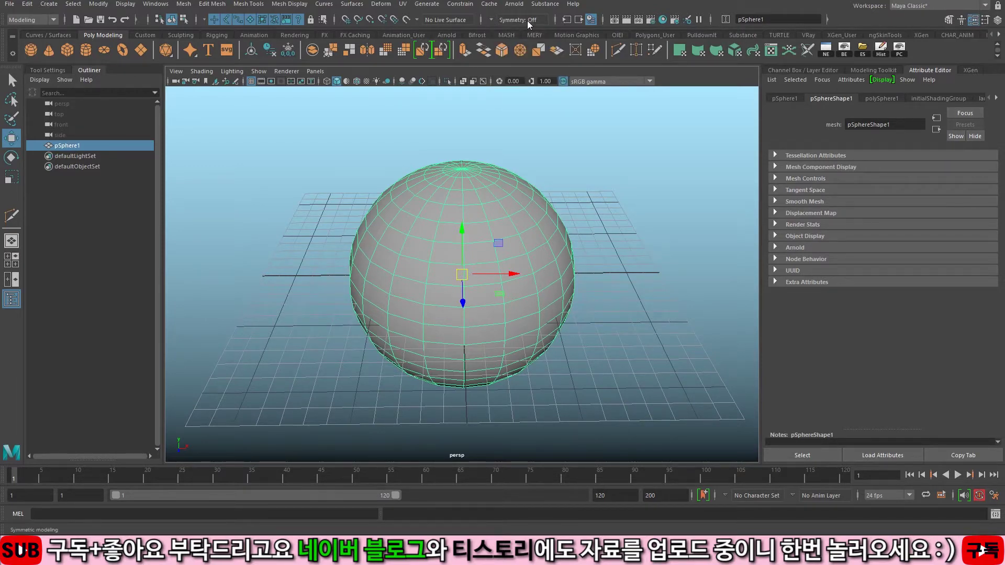
left_click(492, 20)
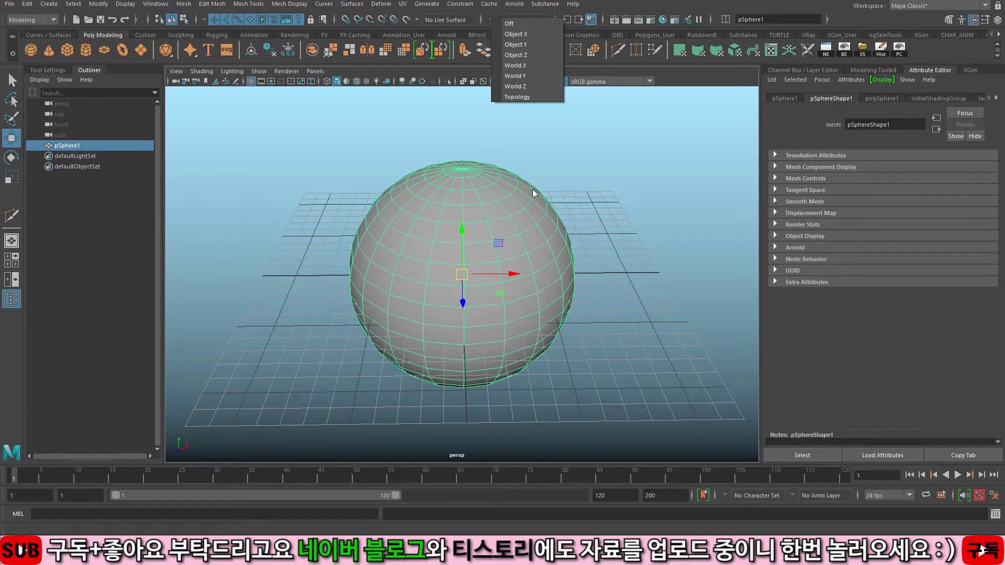
left_click(537, 64)
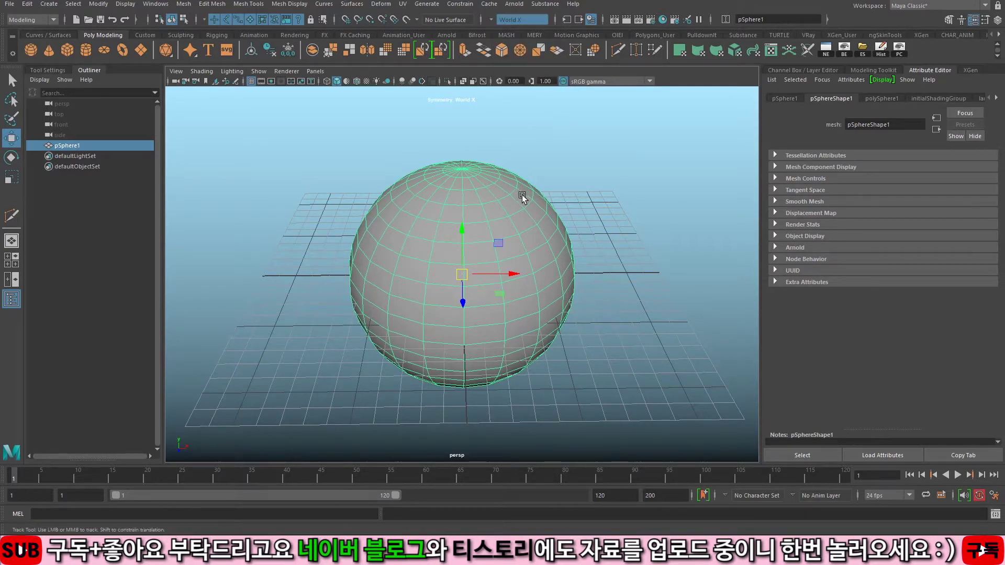
middle_click_drag(521, 194, 522, 189, "alt")
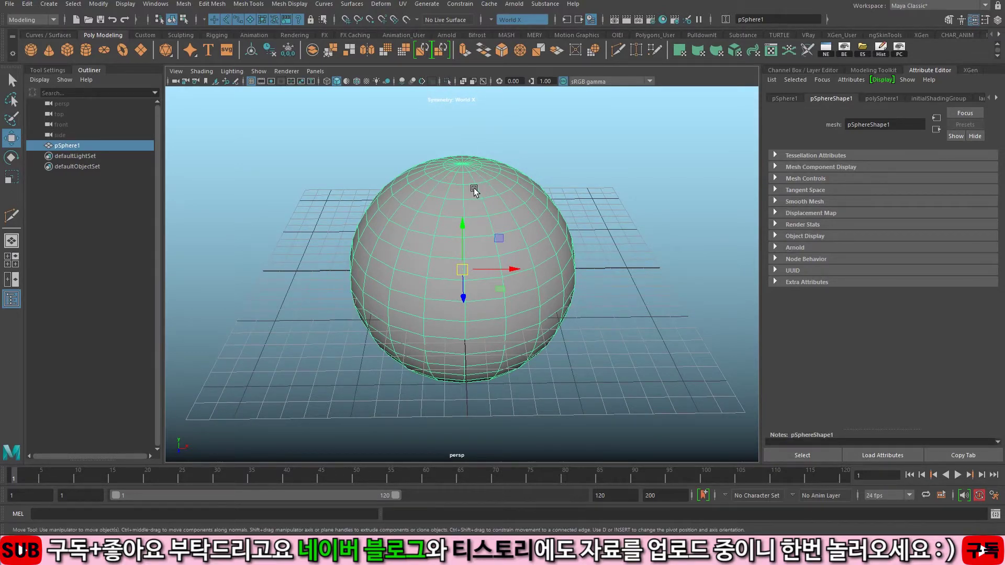
Step: In vertex mode, try moving the vertices along the sphere's right side with World X symmetry, and undo the move
right_click_drag(473, 196, 457, 194)
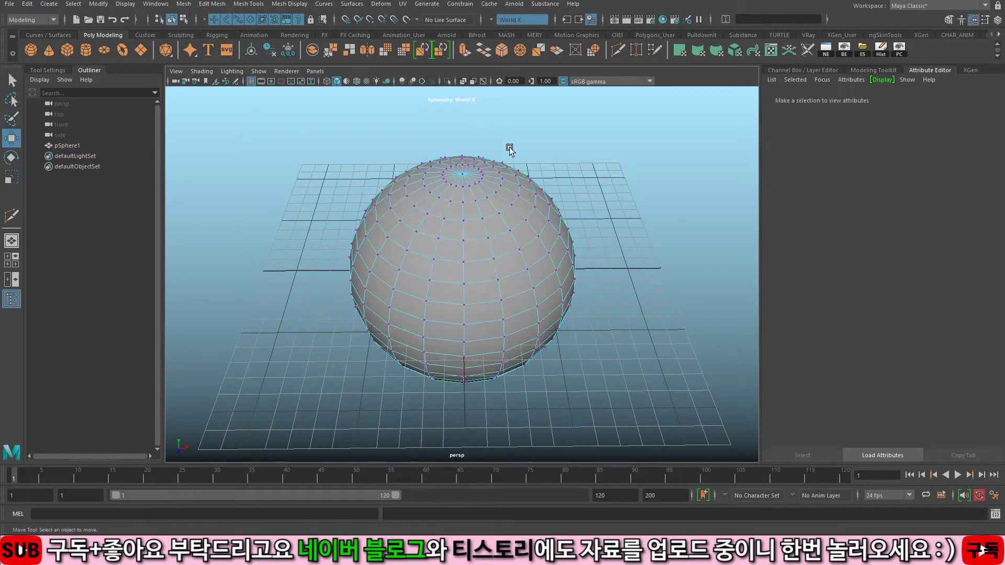
left_click_drag(541, 183, 644, 209)
key("ctrl+z")
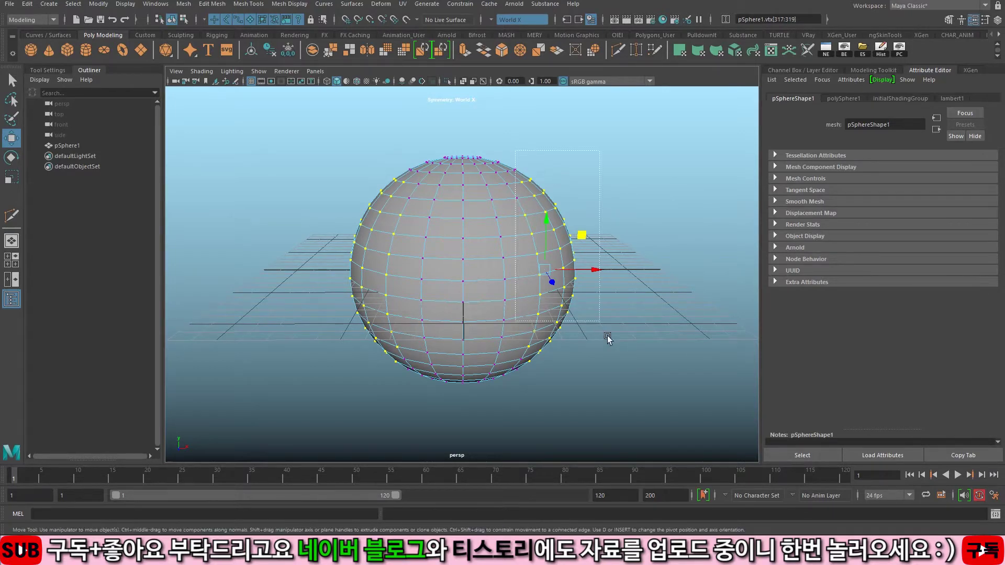
left_click_drag(581, 235, 638, 229)
key("ctrl+z")
Step: Select another patch of sphere vertices, try moving it in different directions under World X symmetry, and undo each move
left_click_drag(432, 264, 360, 309, "alt")
left_click_drag(260, 166, 388, 354)
left_click_drag(459, 326, 480, 317, "alt")
left_click_drag(407, 372, 503, 334)
key("ctrl+z")
left_click_drag(378, 346, 298, 359)
key("ctrl+z")
Step: Set symmetry to World Z, try moving a patch of vertices on the sphere's side outward, and undo the move
left_click_drag(411, 197, 501, 145, "alt")
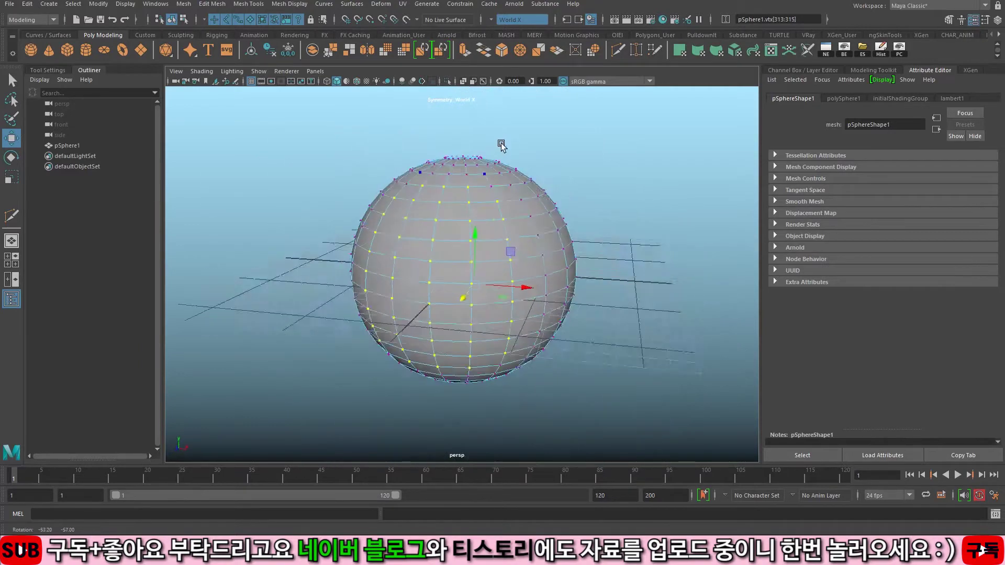
left_click(500, 20)
left_click(533, 85)
left_click(599, 246)
left_click_drag(599, 247, 503, 218, "alt")
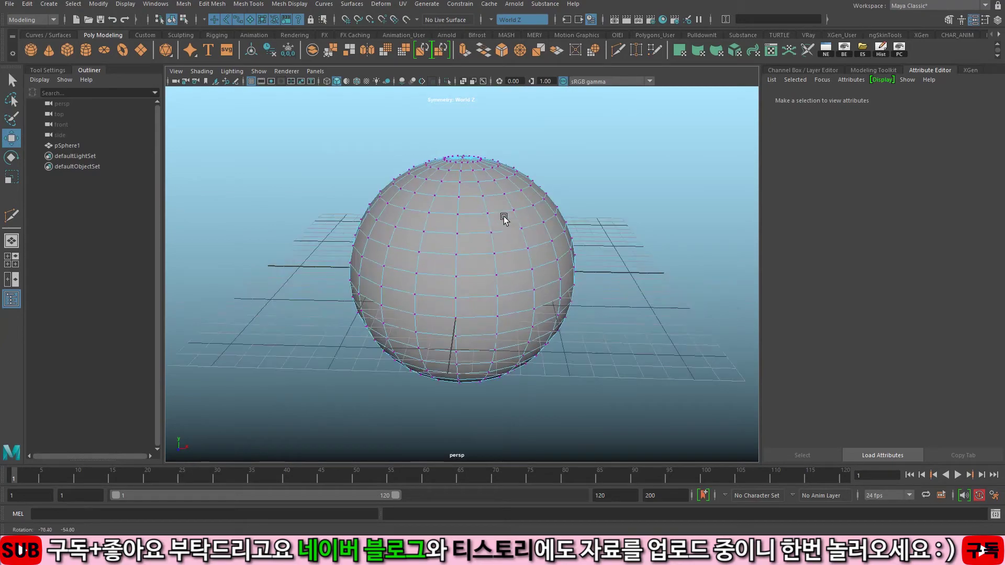
left_click_drag(451, 278, 312, 270, "alt")
left_click_drag(262, 297, 390, 398)
middle_click_drag(517, 319, 468, 412)
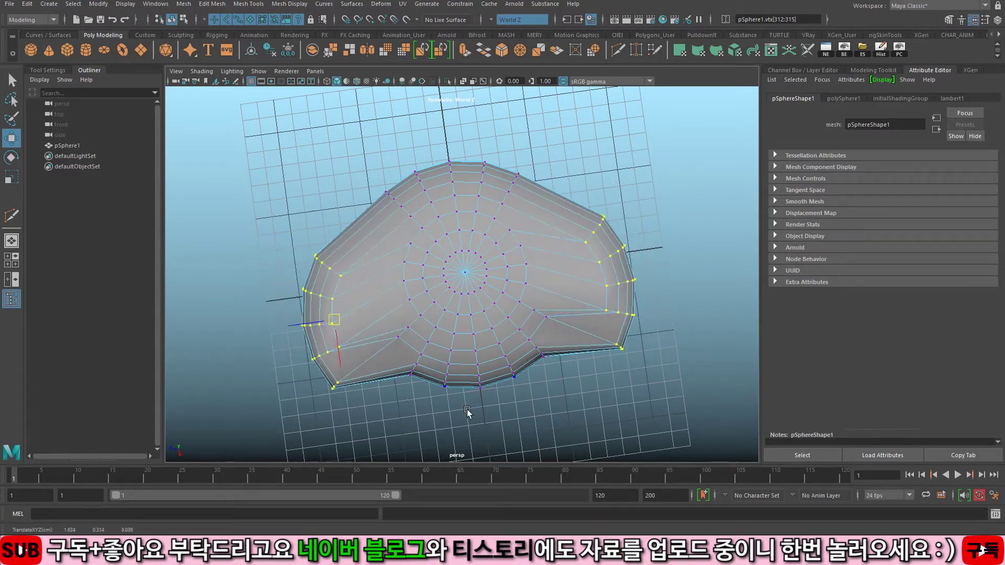
key("ctrl+z")
Step: Set symmetry to World Y, try moving the vertices of the sphere's top cap, and undo the move
left_click_drag(448, 285, 545, 150, "alt")
left_click(522, 19)
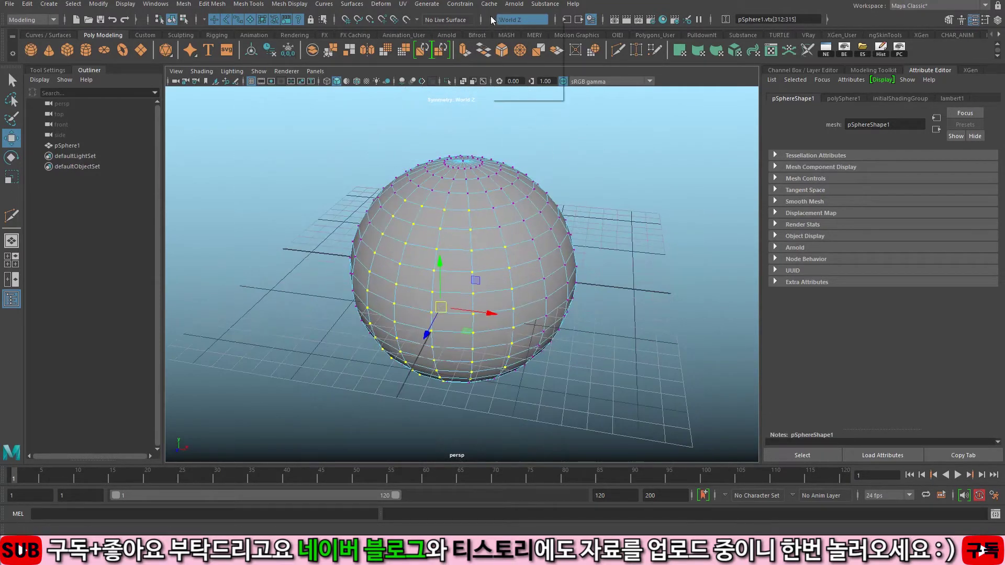
left_click(515, 74)
left_click_drag(398, 173, 599, 213, "alt")
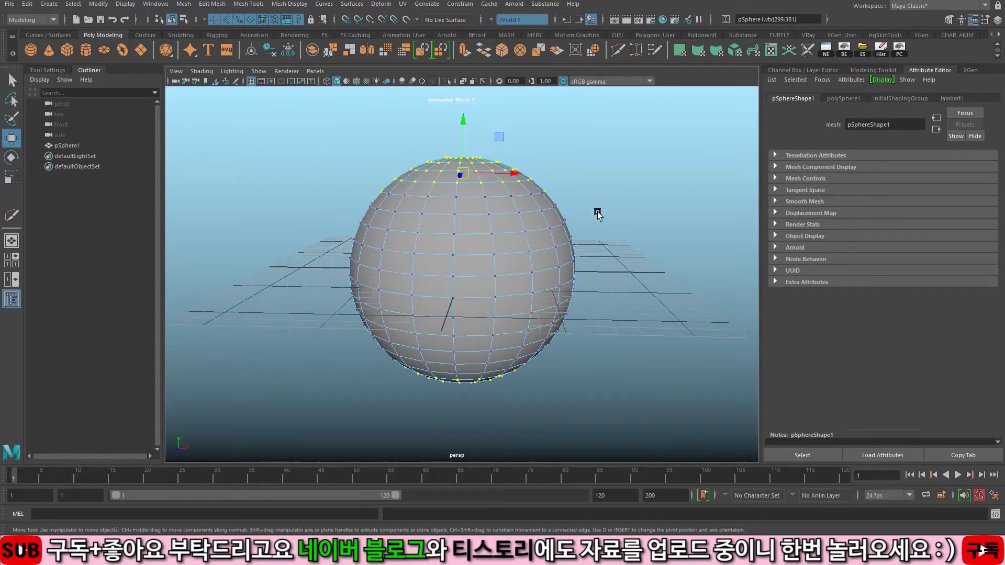
middle_click_drag(599, 214, 661, 297)
left_click_drag(661, 296, 571, 272, "alt")
key("ctrl+z")
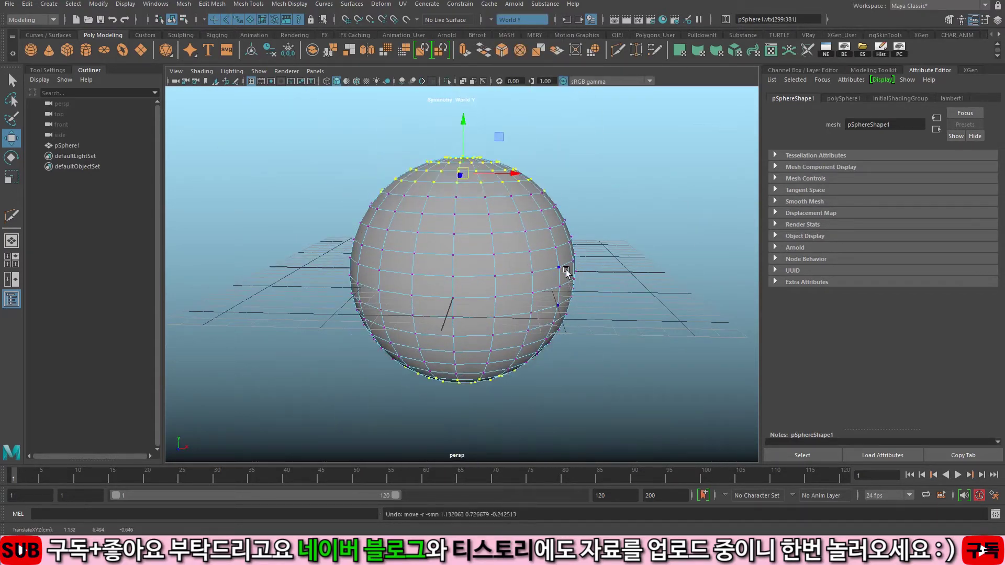
Step: Set symmetry to Object X, try moving the vertices along the sphere's right side, and undo the move
key("F8")
left_click_drag(457, 225, 482, 236, "alt")
key("F8")
left_click(492, 20)
left_click(534, 37)
key("F9")
left_click_drag(567, 178, 632, 343)
middle_click_drag(633, 344, 649, 328)
key("ctrl+z")
Step: Set symmetry to Object Y, try moving the vertices on the upper part of the sphere, and undo the move
left_click(522, 20)
left_click(516, 48)
left_click_drag(539, 101, 399, 128)
middle_click_drag(550, 297, 657, 284)
key("ctrl+z")
Step: Set symmetry to Object Z, try moving a side patch of the sphere's vertices, and undo the move
left_click(522, 20)
left_click(518, 56)
left_click_drag(461, 167, 325, 258, "alt")
key("ctrl+z")
Step: Return to object mode and move the whole sphere away from the origin to about X -16.2, Y 15.2
key("q")
right_click(505, 201)
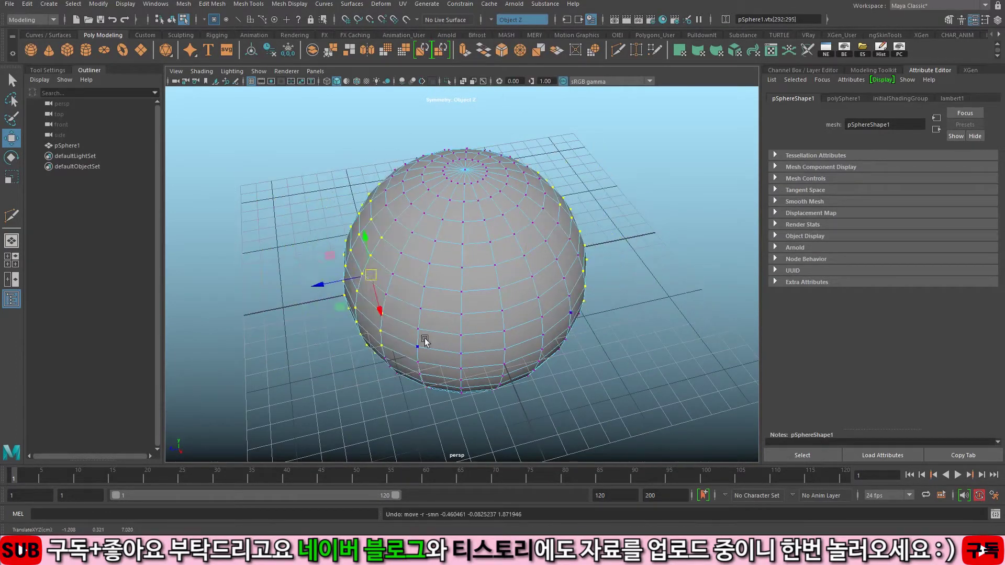
left_click(556, 184)
key("w")
scroll(500, 261, "down", 5)
left_click_drag(499, 260, 521, 280, "alt")
scroll(469, 315, "up", 3)
scroll(521, 280, "down", 2)
scroll(504, 254, "up", 2)
left_click_drag(503, 261, 330, 108)
key("f")
Step: Rotate the sphere about 42 degrees around the Z axis
key("e")
left_click_drag(434, 201, 403, 171)
key("q")
key("f")
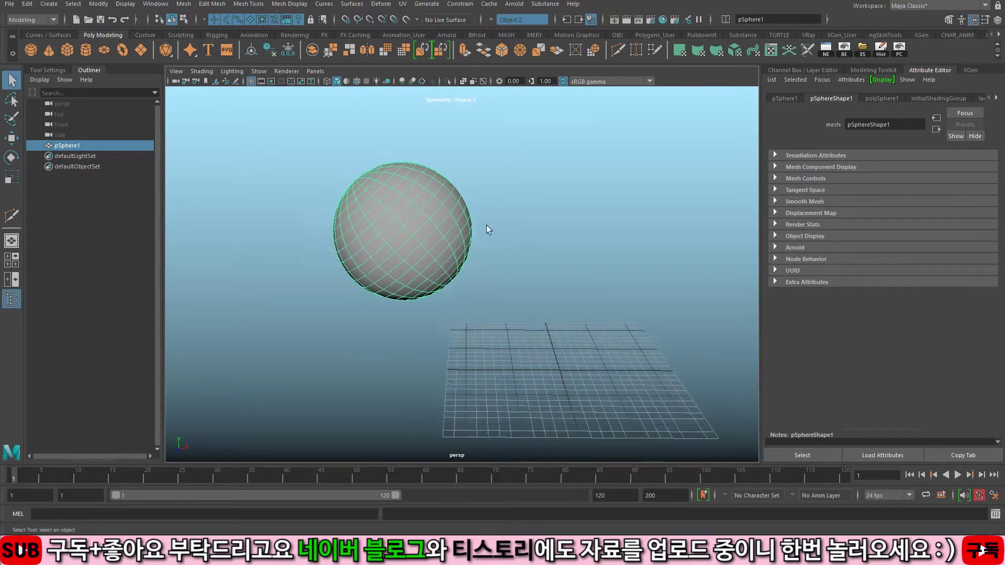
Step: Set symmetry to World X, try moving the upper-right vertices of the off-center sphere, and undo the move
left_click(491, 20)
left_click(527, 72)
right_click_drag(544, 168, 498, 227, "alt")
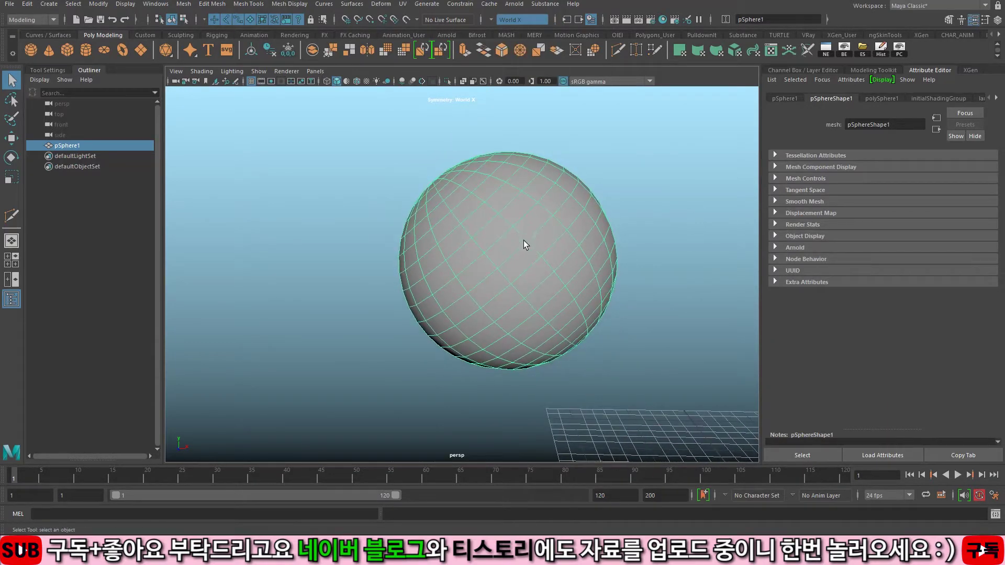
middle_click_drag(524, 241, 483, 238, "alt")
key("F9")
key("w")
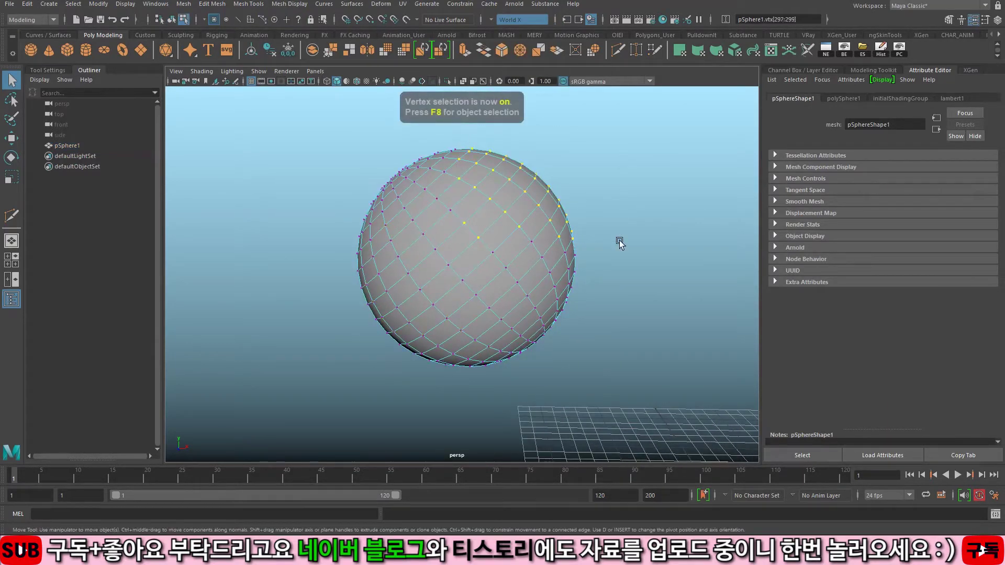
middle_click_drag(541, 306, 648, 363)
key("ctrl+z")
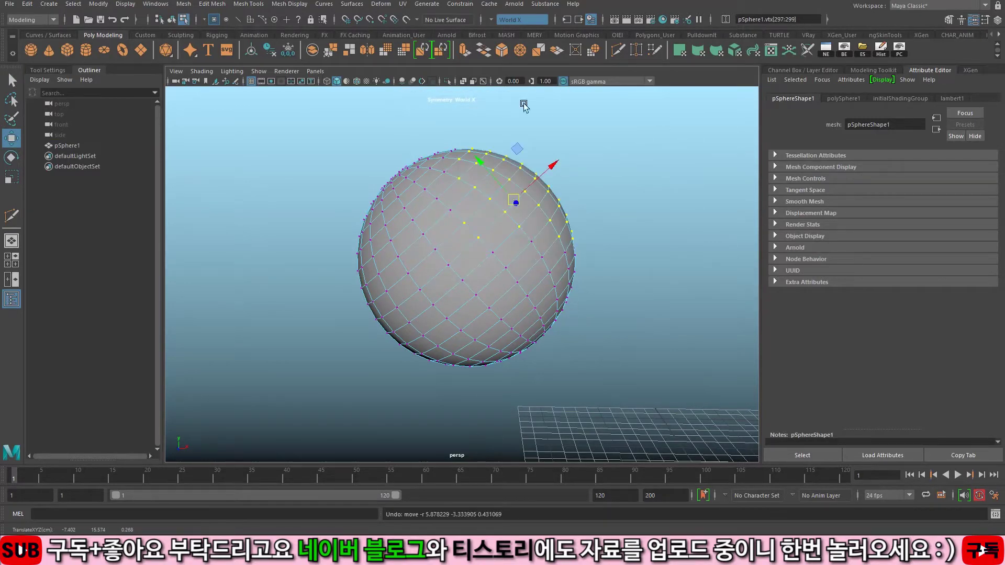
Step: Set symmetry to Object X, try moving the rotated sphere's upper-right vertices along with their mirrored counterparts, and undo the move
left_click(493, 21)
left_click(503, 38)
key("q")
left_click(535, 217)
key("w")
middle_click_drag(621, 265, 593, 236)
key("ctrl+z")
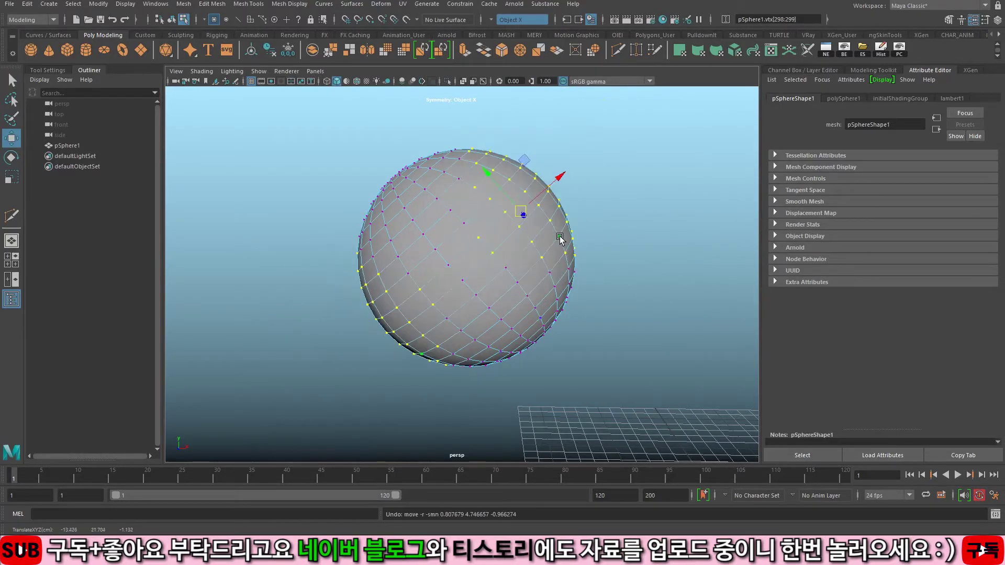
Step: Switch back to object selection and display the sphere's transform channels
left_click(494, 20)
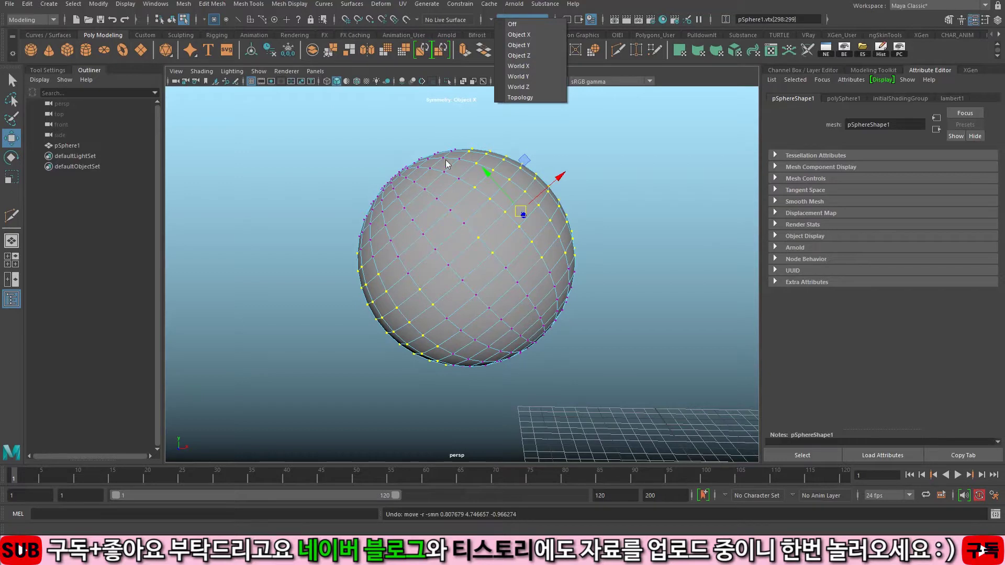
left_click(428, 175)
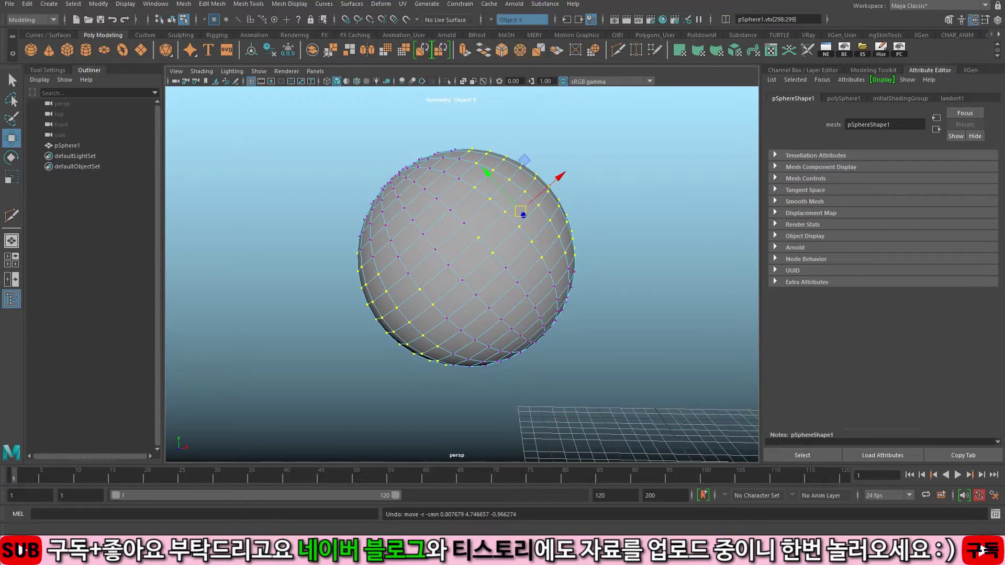
key("ctrl+a")
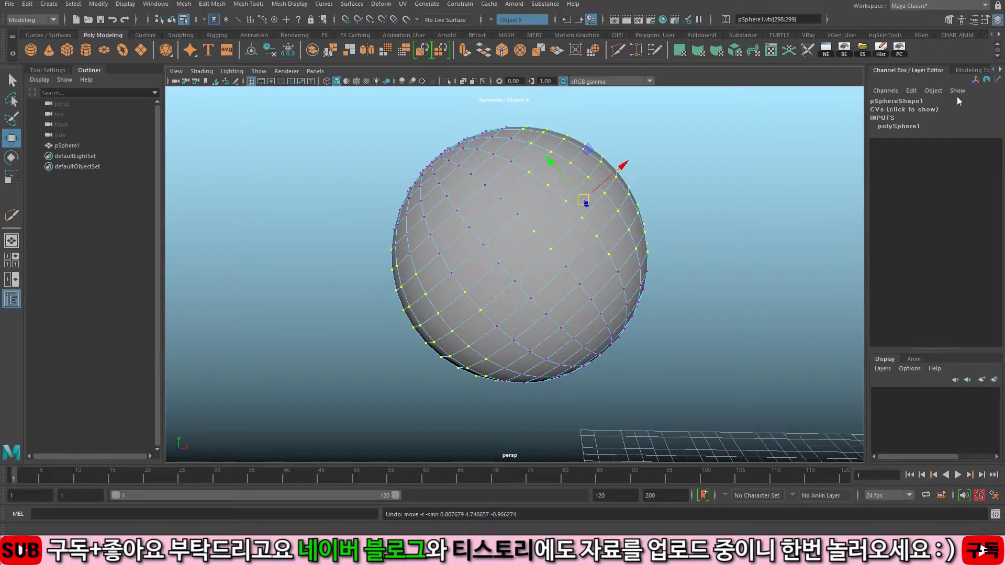
key("F8")
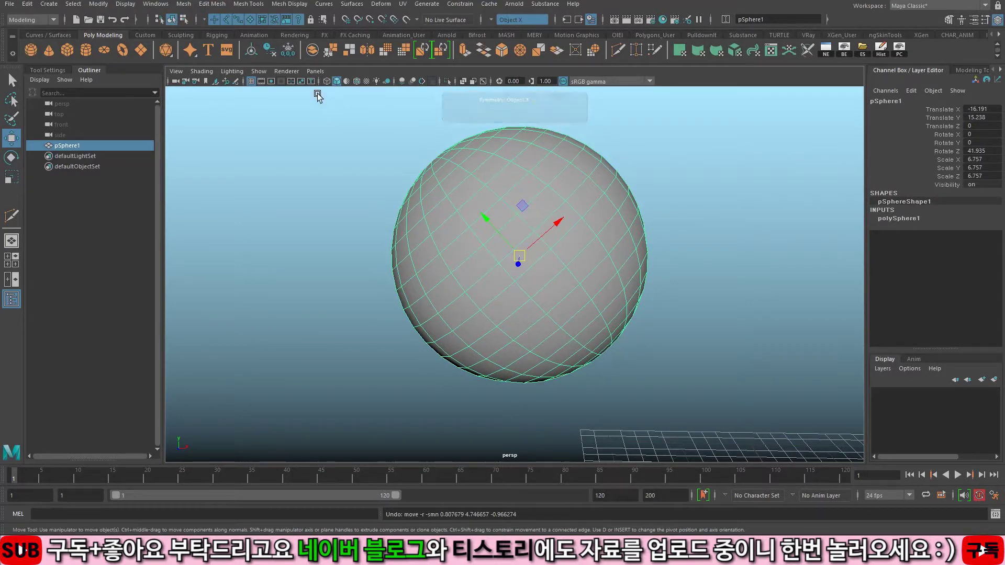
Step: Try freezing the sphere's transformations and selecting its upper-right vertices with Object X symmetry
left_click(287, 51)
key("F8")
left_click_drag(528, 101, 624, 284)
key("ctrl+z")
key("F8")
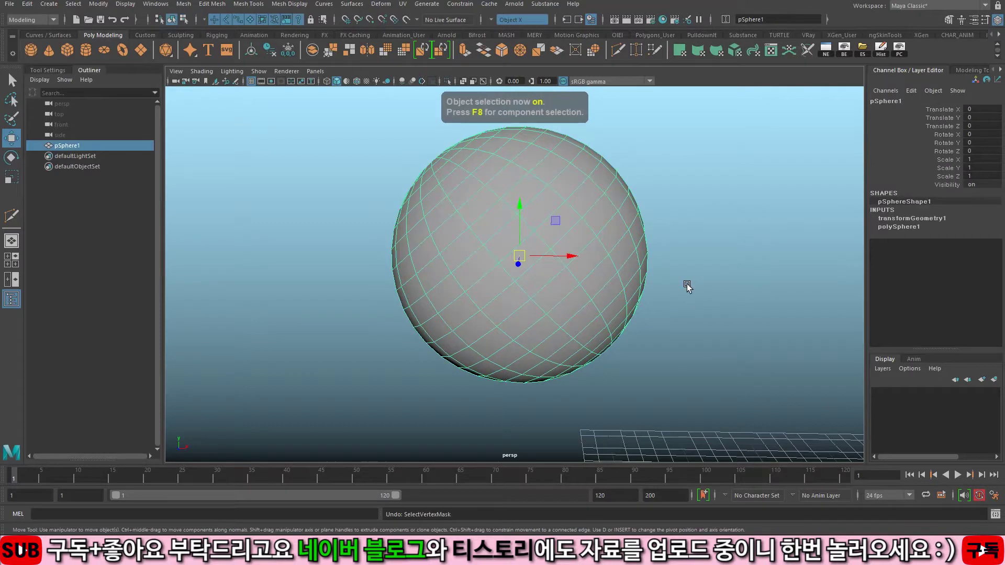
Step: Try moving the unfrozen sphere's upper-right vertices with Object X symmetry, undo the move, and return to object selection
key("F8")
left_click_drag(672, 232, 514, 114)
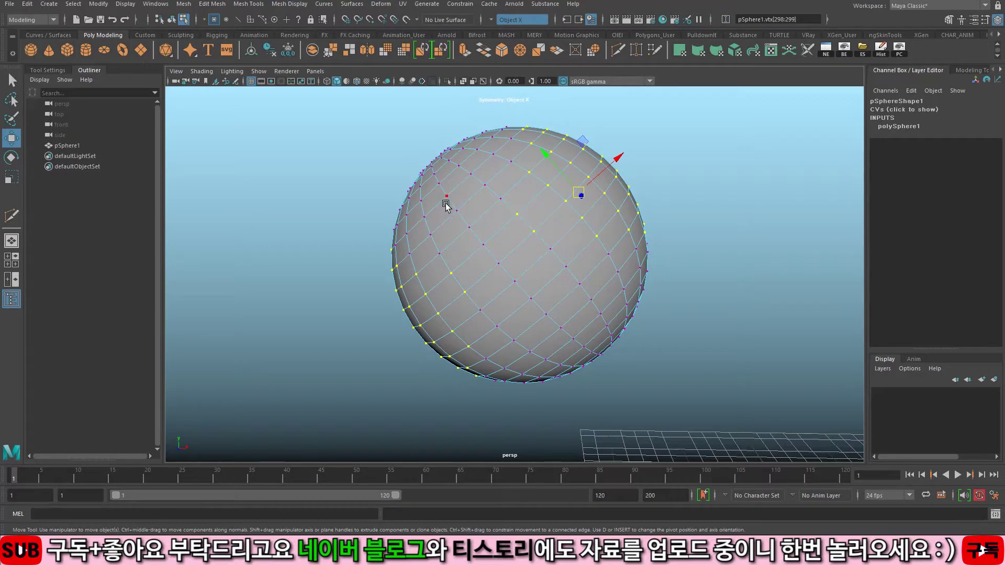
middle_click_drag(597, 262, 644, 193)
scroll(598, 257, "down", 1)
key("ctrl+z")
scroll(559, 255, "down", 1)
middle_click_drag(557, 254, 439, 200, "alt")
key("F8")
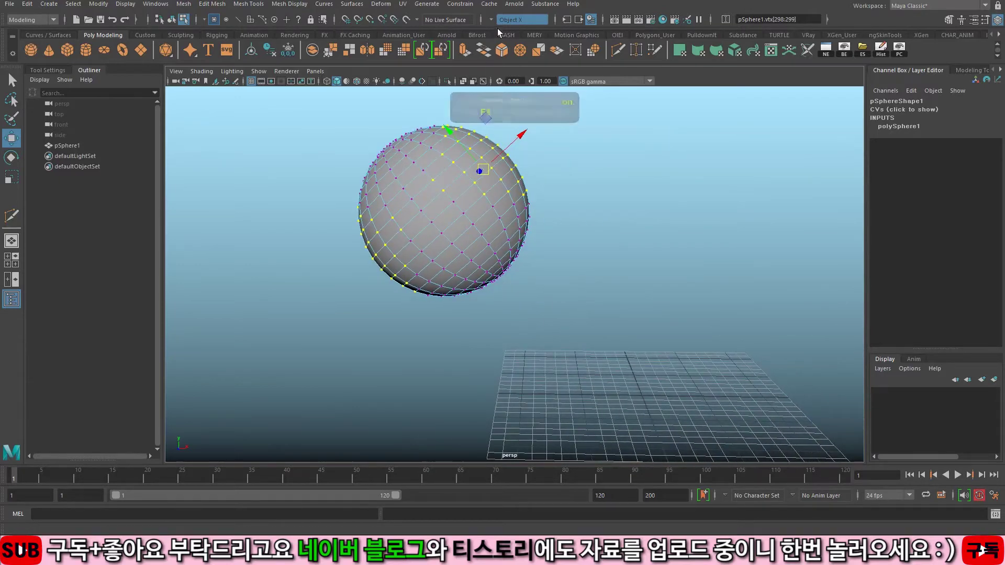
Step: Examine the world origin and the center axis lines of the grid from several angles
left_click(490, 14)
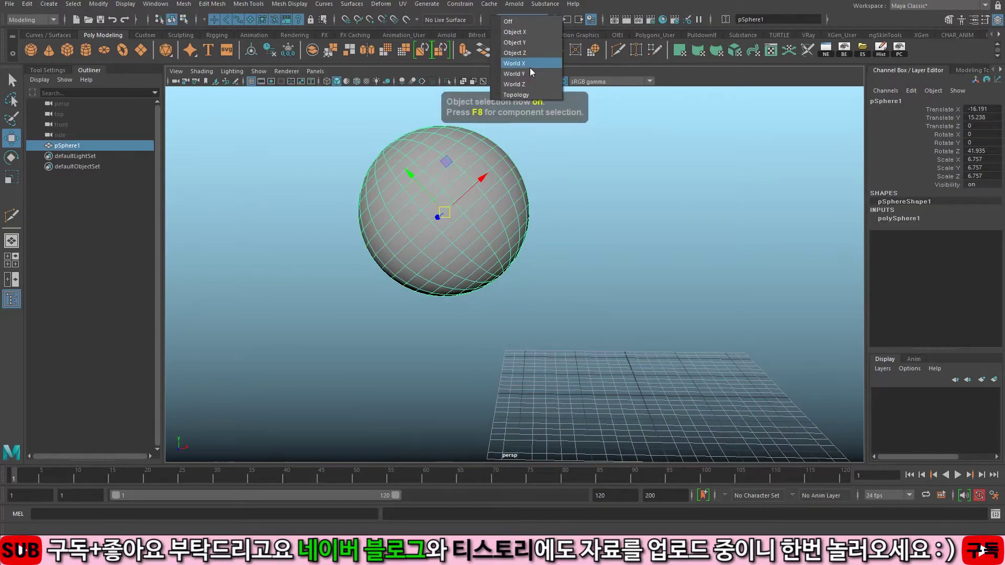
left_click(628, 314)
middle_click_drag(630, 330, 585, 272, "alt")
left_click_drag(585, 272, 540, 296, "alt")
middle_click_drag(539, 296, 497, 252, "alt")
right_click_drag(497, 251, 590, 293, "alt")
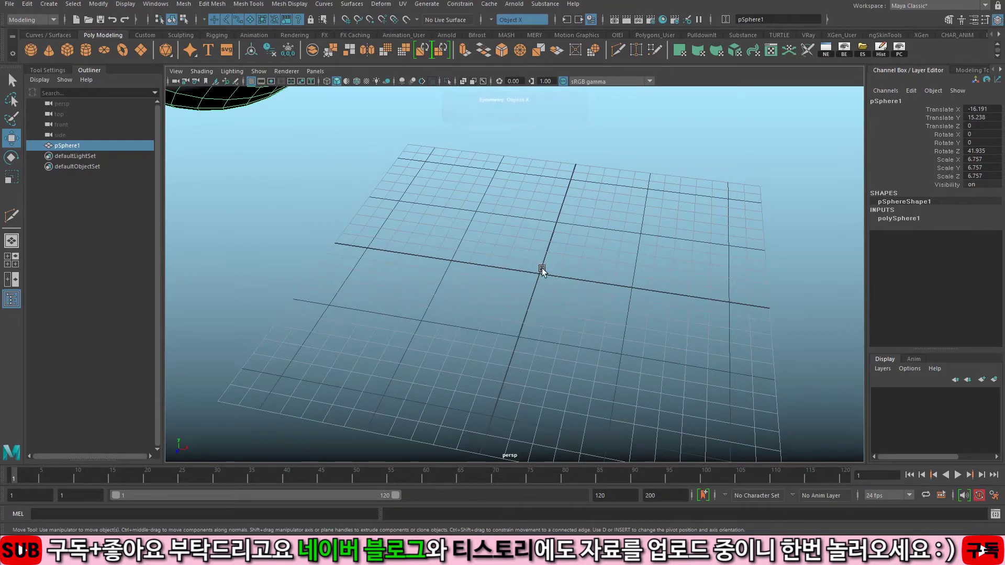
left_click_drag(543, 266, 550, 282, "alt")
middle_click_drag(540, 302, 484, 279, "alt")
right_click_drag(484, 279, 600, 260, "alt")
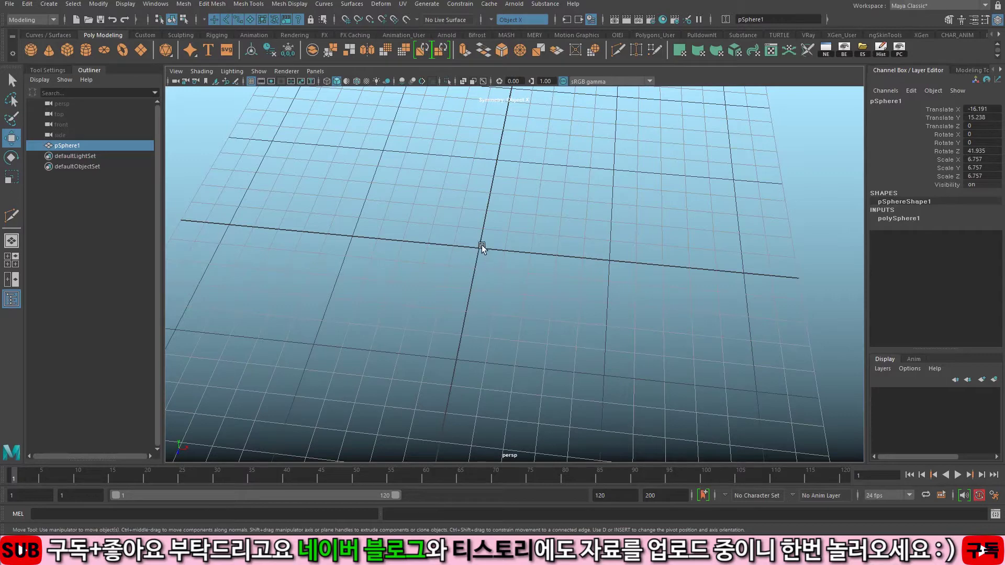
right_click_drag(505, 235, 383, 233, "alt")
left_click_drag(382, 232, 445, 222, "alt")
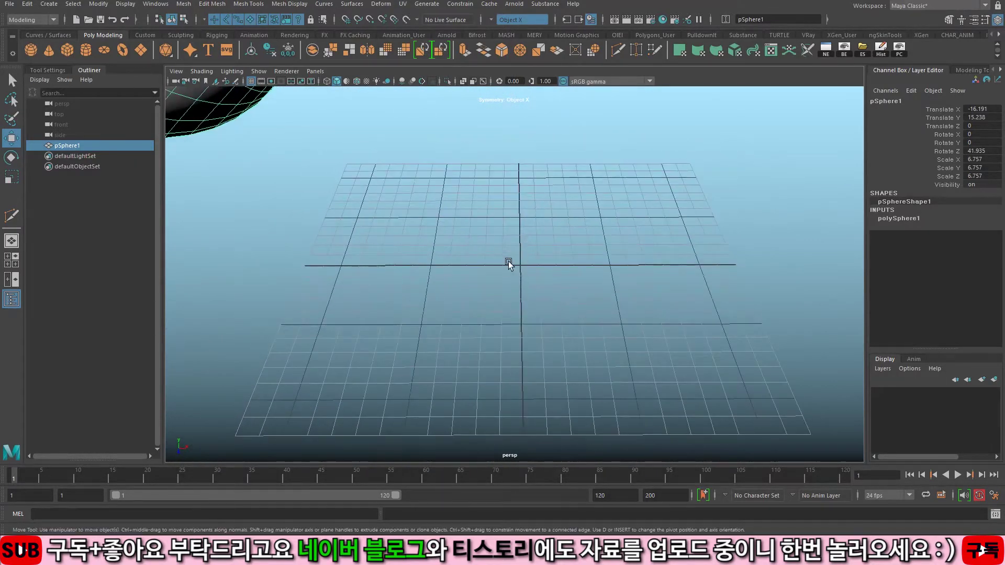
right_click_drag(523, 235, 398, 218, "alt")
middle_click_drag(398, 218, 482, 246, "alt")
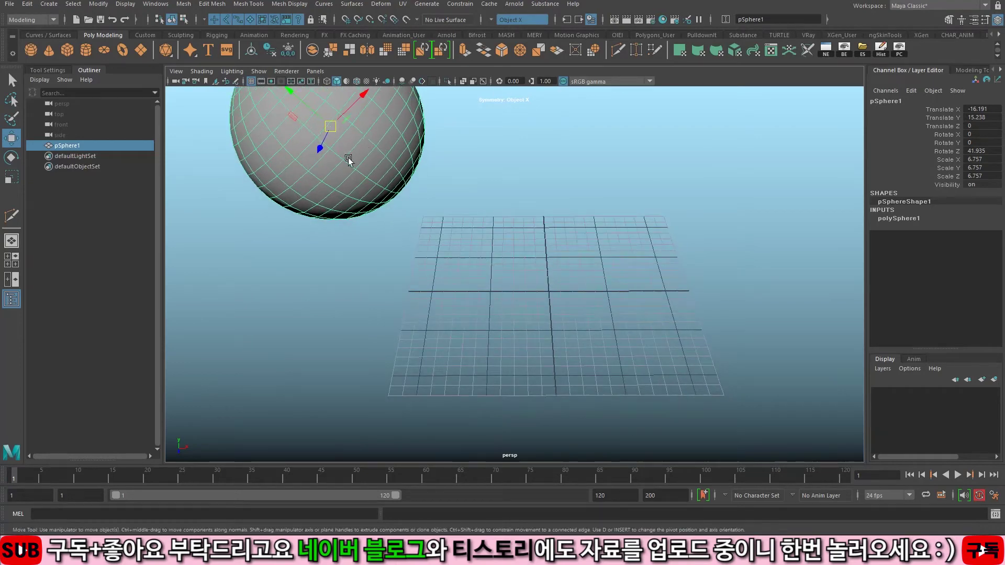
Step: Snap the sphere back to the grid origin at 0, 0, 0
middle_click_drag(544, 229, 489, 200, "alt")
right_click_drag(489, 200, 494, 261, "alt")
key("x")
middle_click_drag(480, 256, 487, 256)
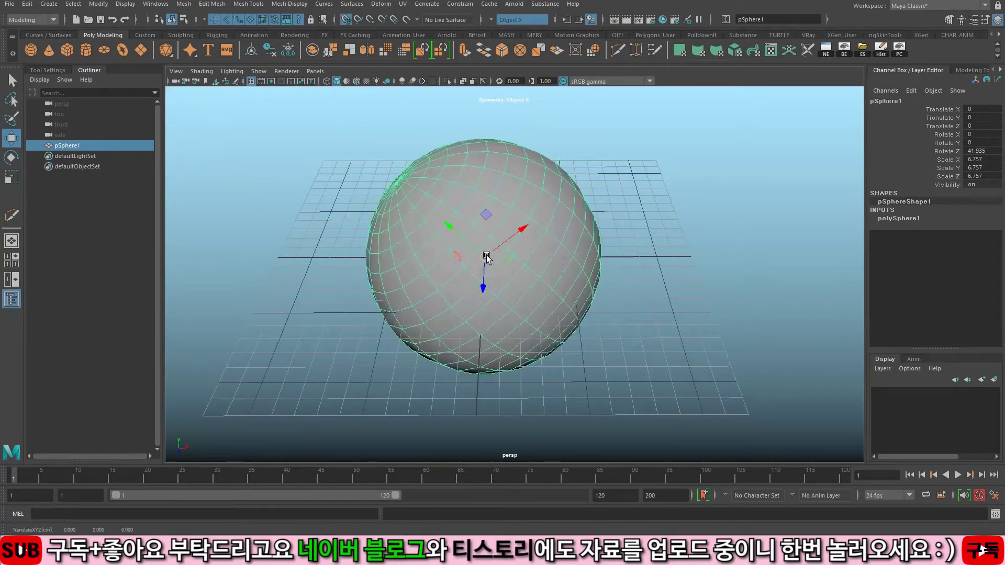
Step: Set symmetry to World X and switch the sphere to vertex selection
left_click_drag(527, 180, 534, 152, "alt")
left_click(498, 19)
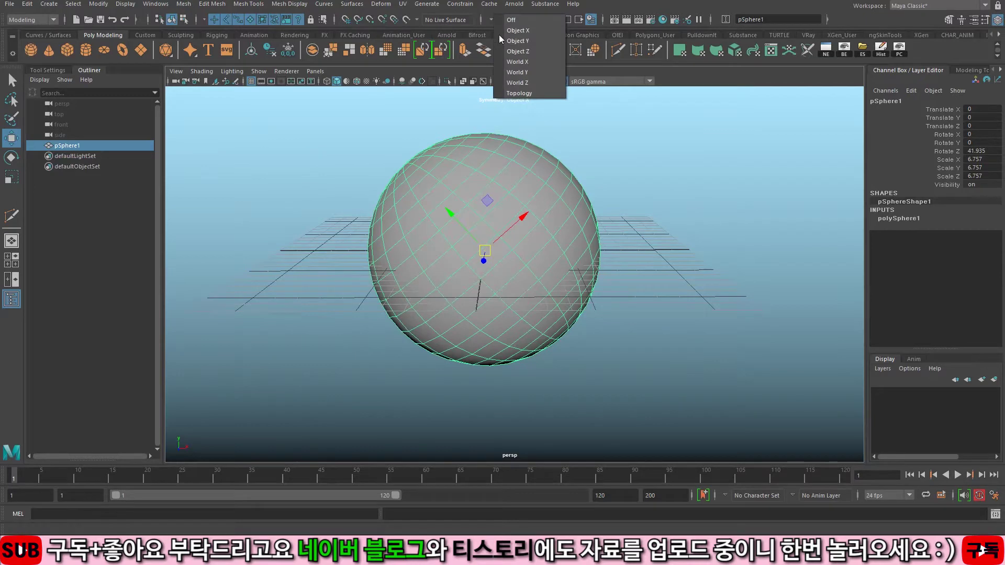
left_click(523, 64)
left_click_drag(581, 179, 687, 342, "alt")
key("F9")
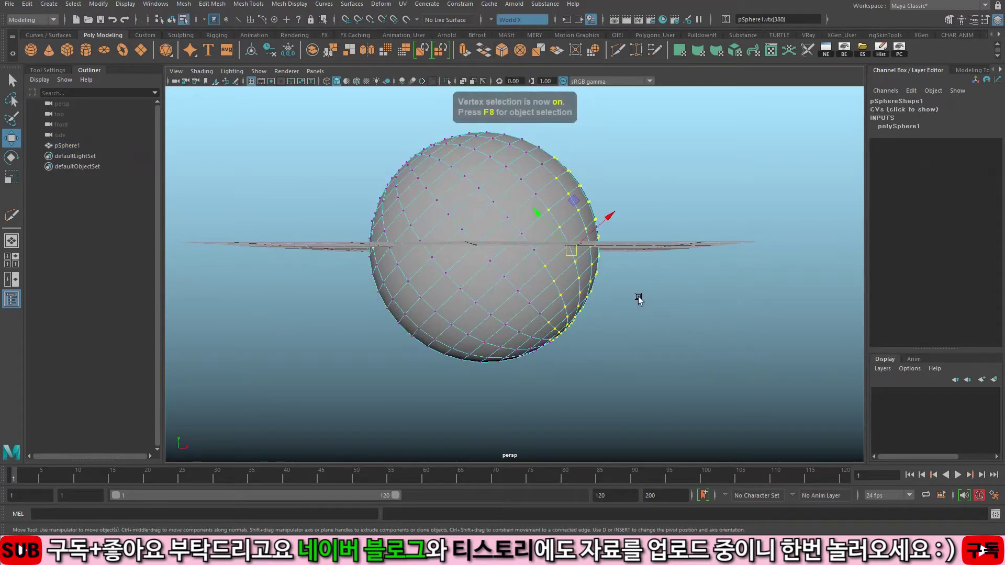
Step: Try pulling the sphere's selected side vertices outward twice with World X symmetry, undoing each move
left_click_drag(638, 300, 635, 314, "alt")
middle_click_drag(589, 305, 672, 282)
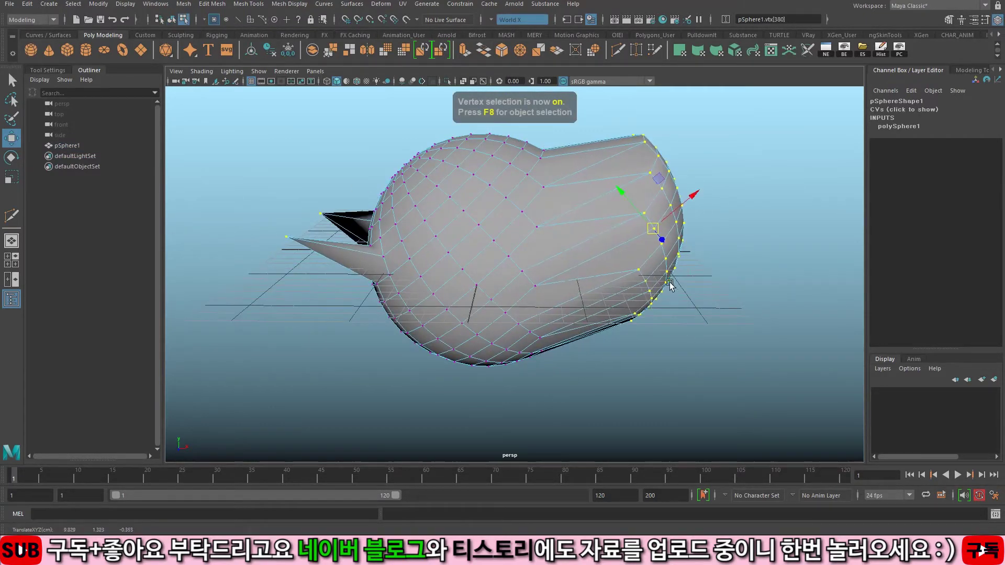
key("ctrl+z")
mouse_move(571, 277)
left_mouse_down("alt")
mouse_move(565, 250)
mouse_move(565, 265)
left_mouse_up("alt")
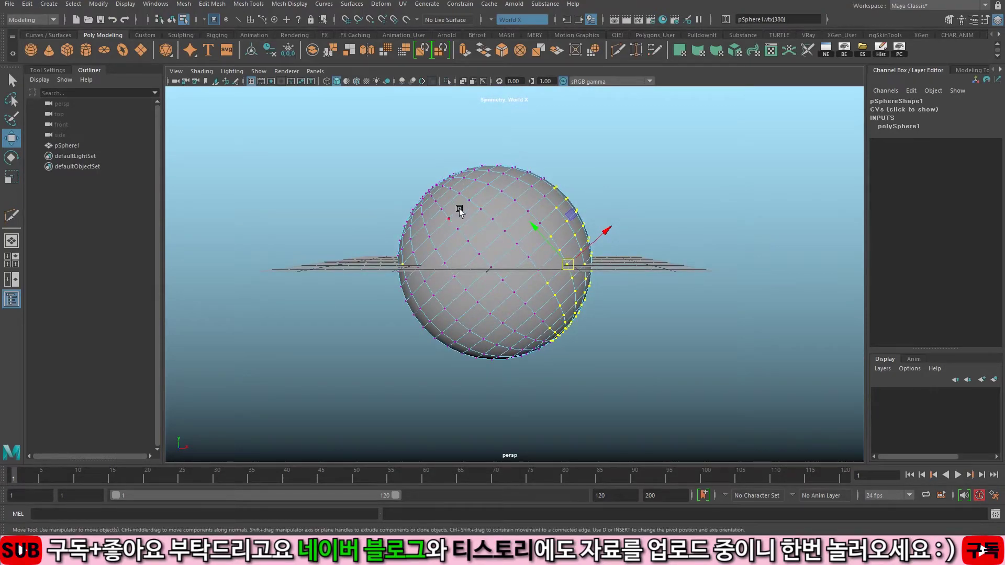
scroll(529, 222, "up", 1)
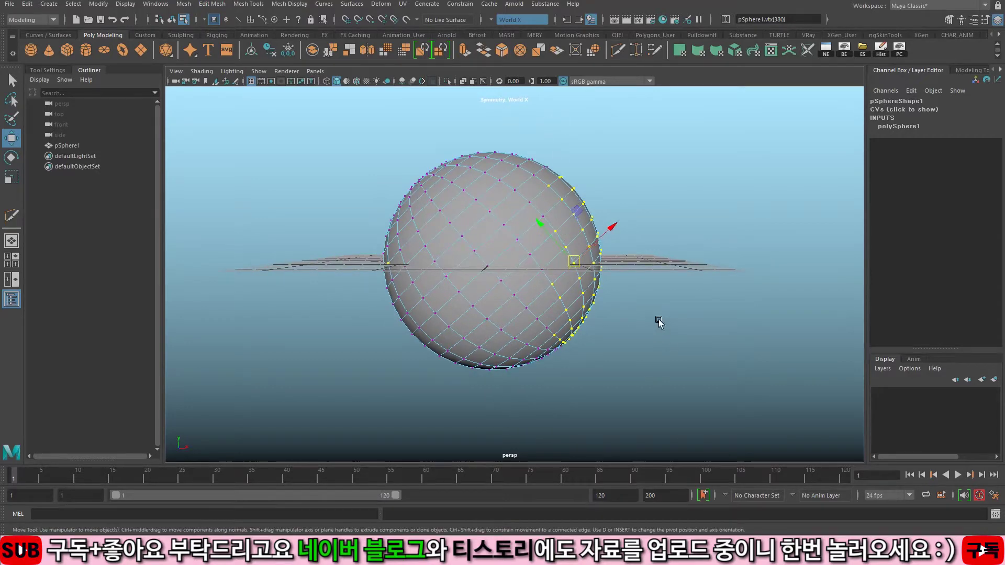
middle_click_drag(567, 302, 622, 291, "alt")
middle_click_drag(452, 222, 561, 201)
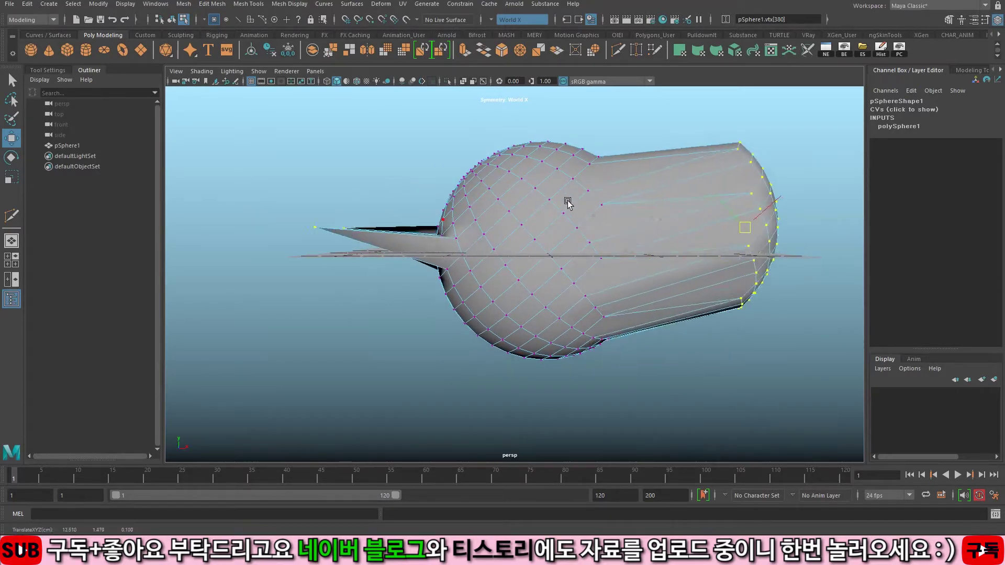
key("ctrl+z")
left_click_drag(456, 253, 166, 206, "alt")
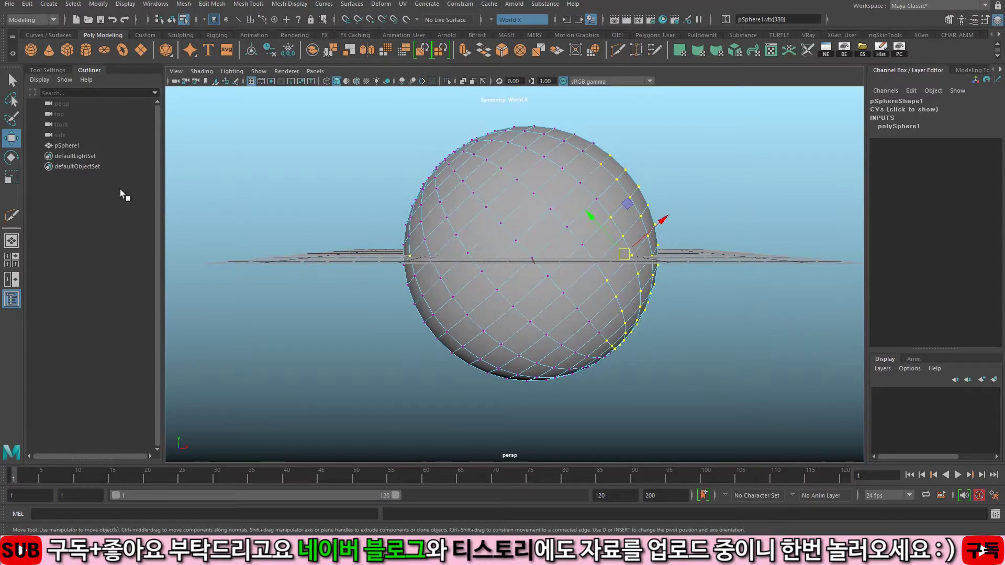
Step: Raise the Move tool's symmetry tolerance to 0.2, try pulling the selected vertices outward, and undo the move
double_click(11, 138)
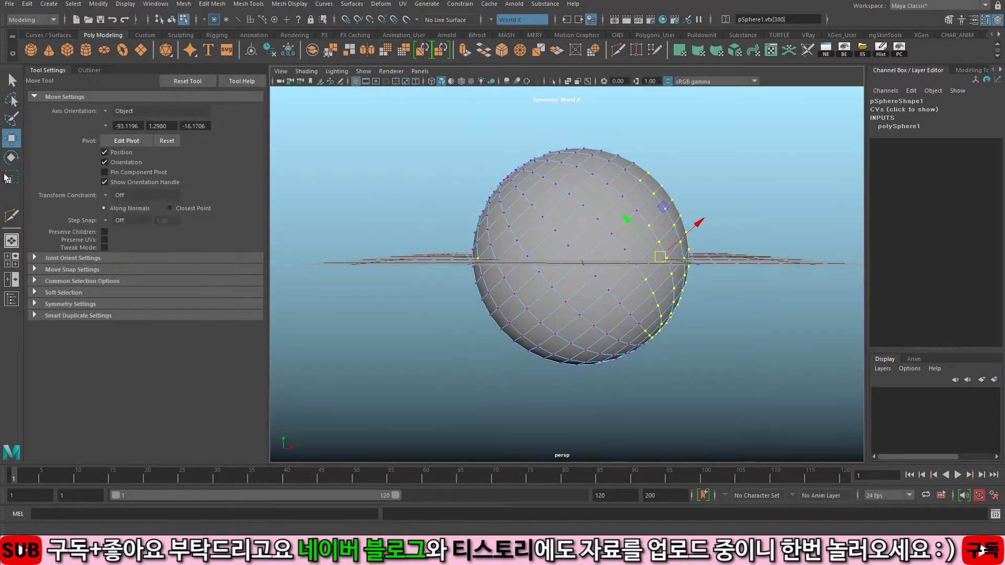
left_click(104, 304)
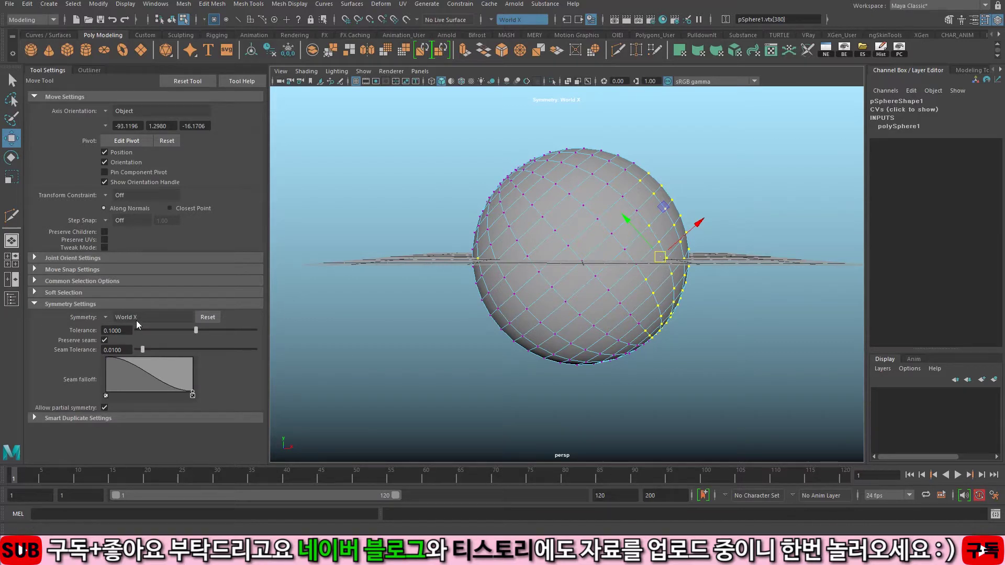
left_click_drag(196, 330, 259, 331)
middle_click_drag(677, 333, 779, 350)
key("ctrl+z")
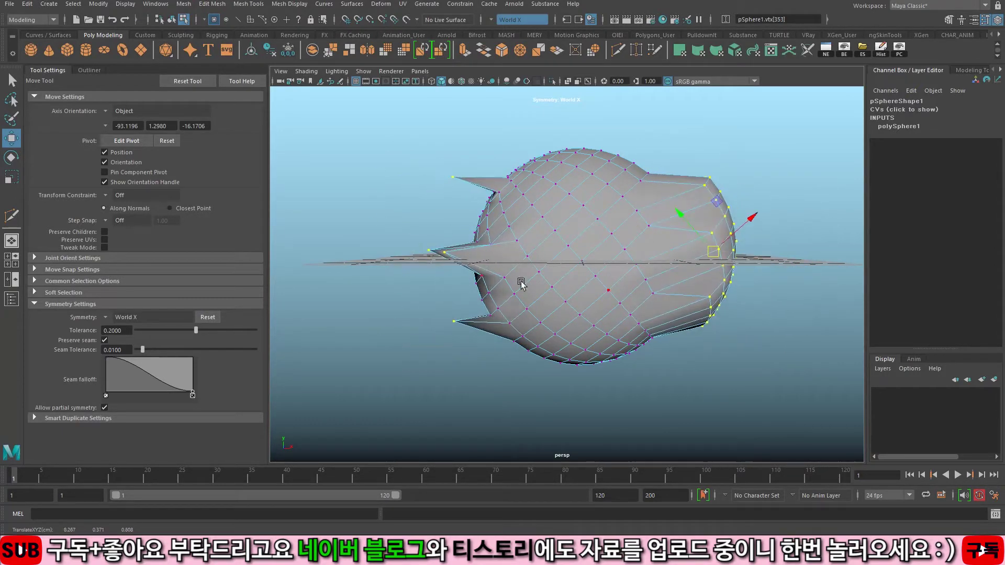
key("ctrl+z")
Step: Set the symmetry tolerance to 1, try moving the selected vertices, and undo the move
double_click(129, 336)
type("1")
key("Return")
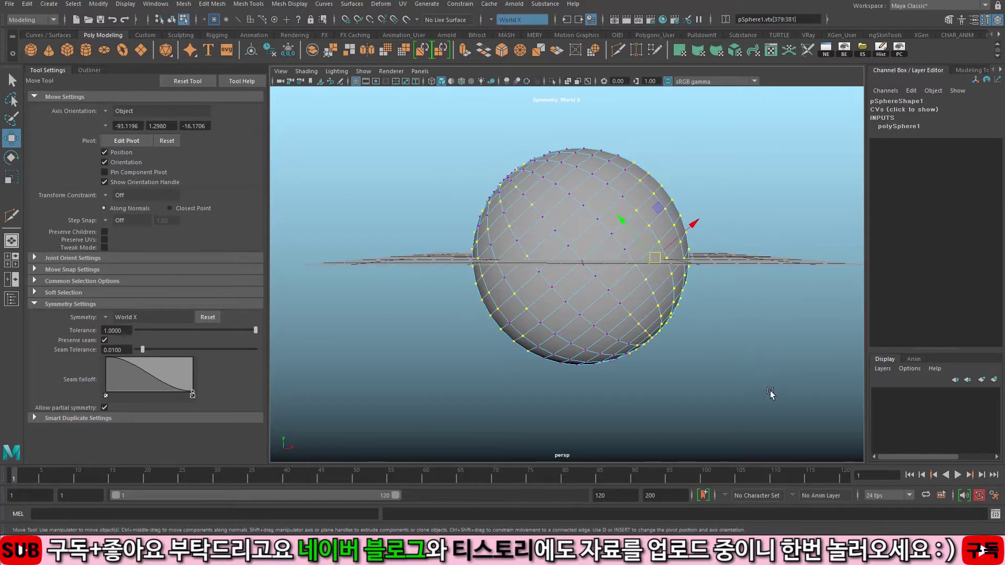
middle_click_drag(670, 348, 784, 374)
key("ctrl+z")
key("ctrl+z")
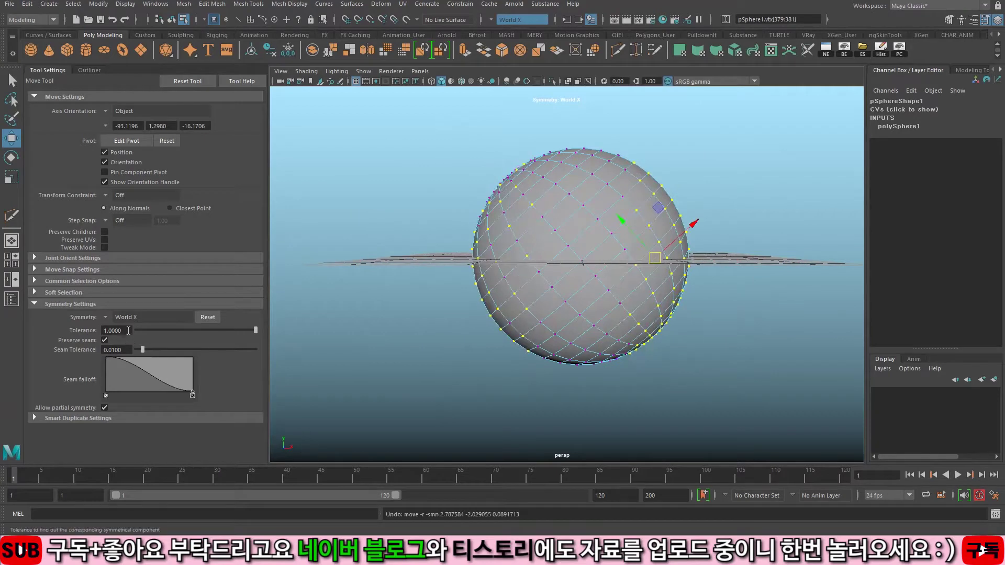
Step: Set the symmetry tolerance to 0.1, collapse the tool settings, and return the sphere to object selection
double_click(116, 331)
type("0.1")
key("Return")
left_click(50, 70)
right_click_drag(423, 216, 388, 189, "alt")
middle_click_drag(388, 188, 392, 227, "alt")
key("F8")
left_click_drag(405, 271, 383, 290, "alt")
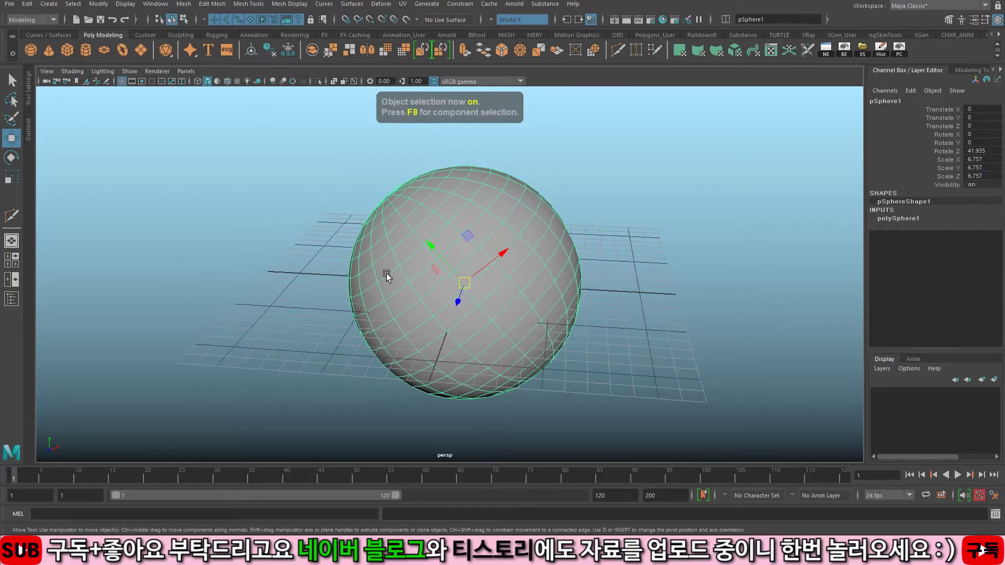
Step: Delete the sphere and turn symmetry off
key("Delete")
left_click(491, 19)
left_click(504, 25)
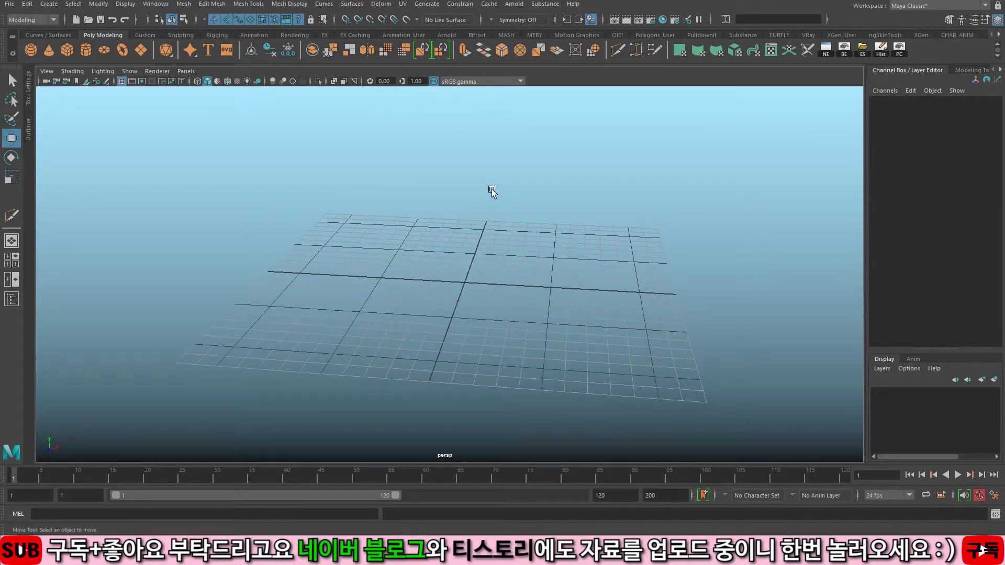
Step: Create a free image plane at the grid origin
left_click_drag(492, 190, 420, 181, "alt")
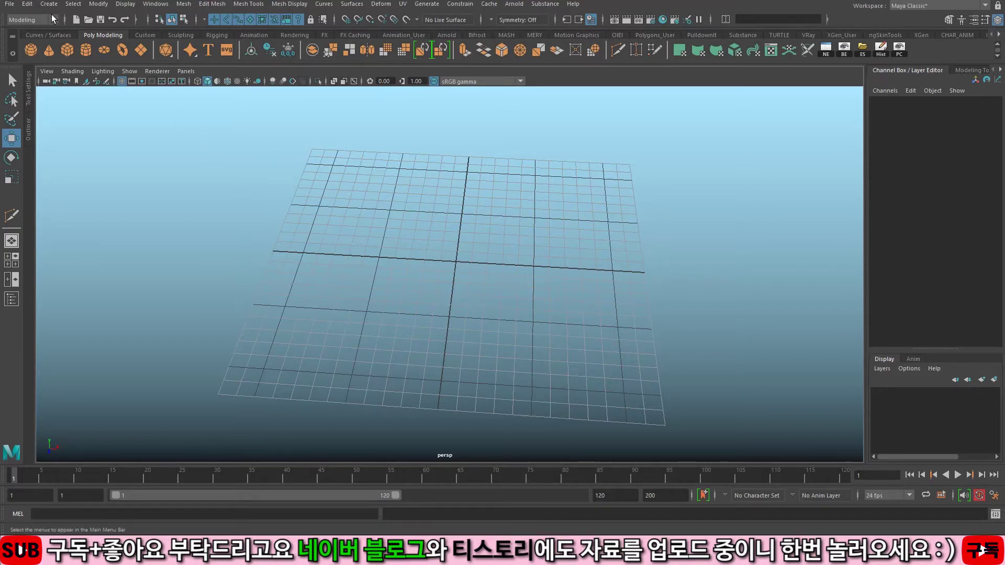
left_click_drag(442, 220, 345, 230, "alt")
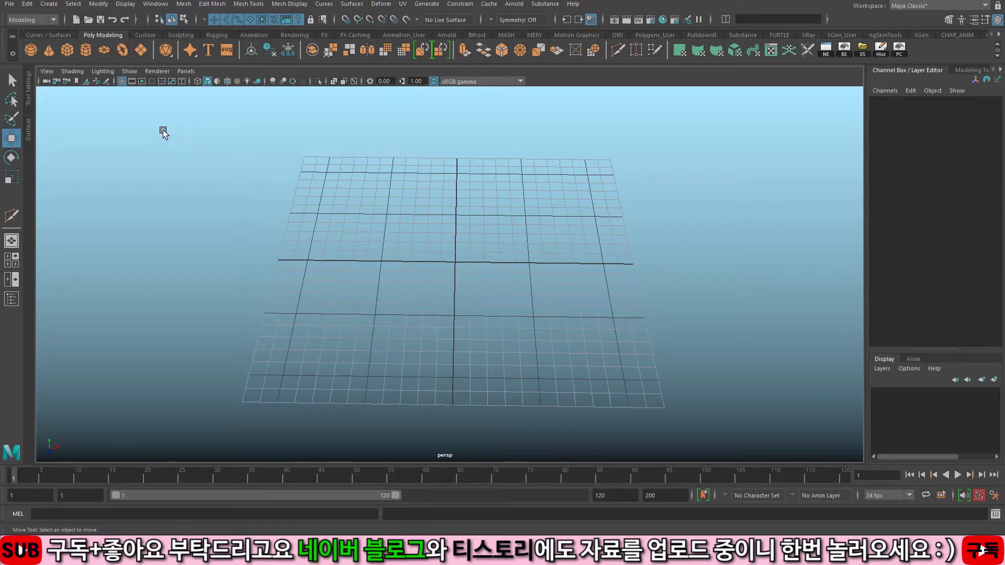
left_click(52, 5)
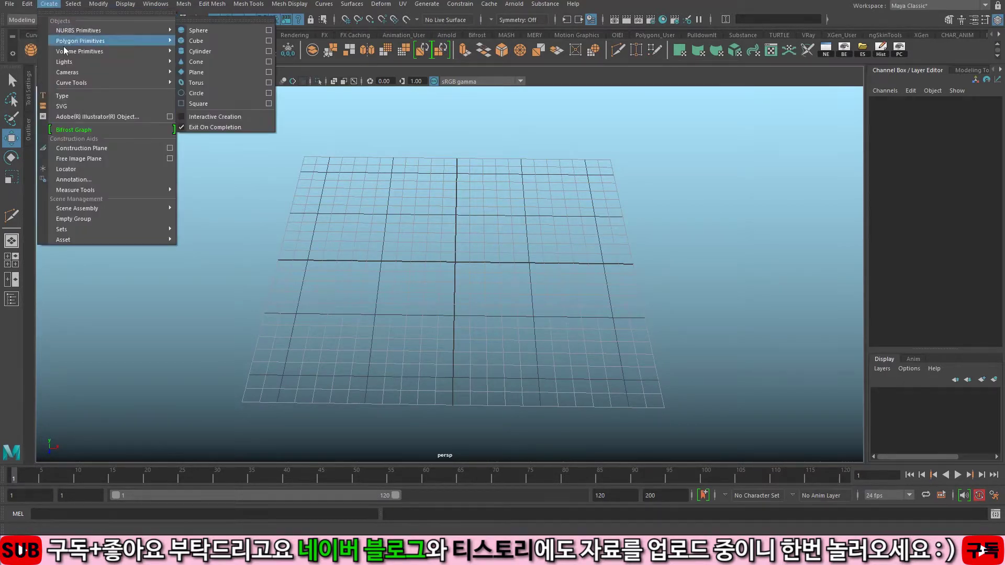
left_click(102, 163)
left_click_drag(411, 232, 513, 243, "alt")
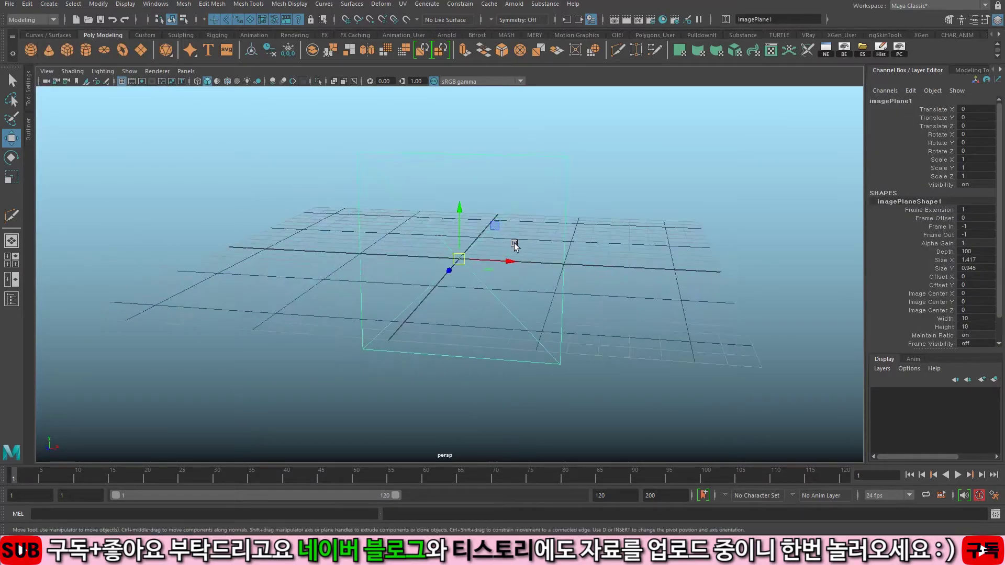
Step: Open the image plane's attributes and load keyb02.png as its image
key("ctrl+a")
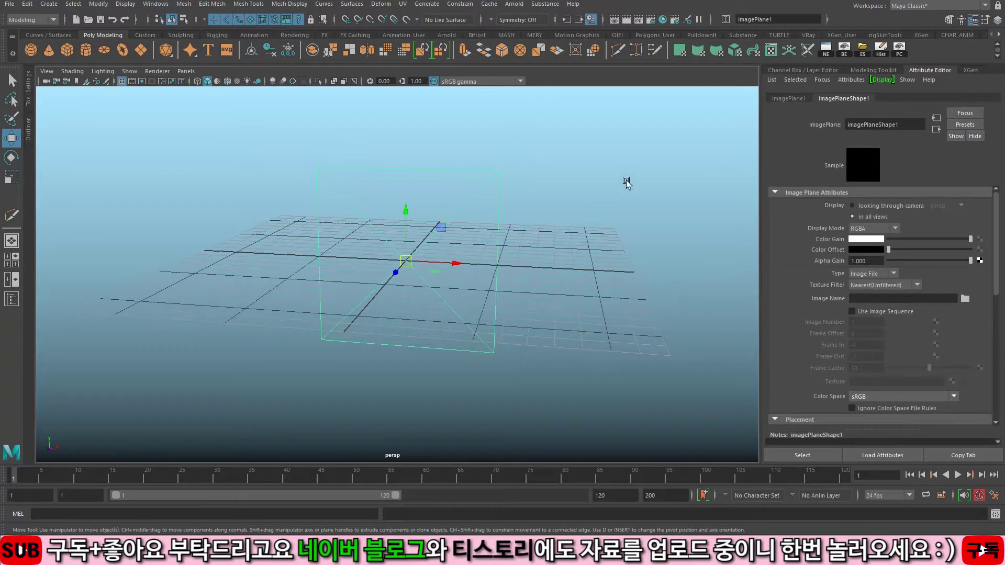
left_click_drag(677, 233, 729, 270, "alt")
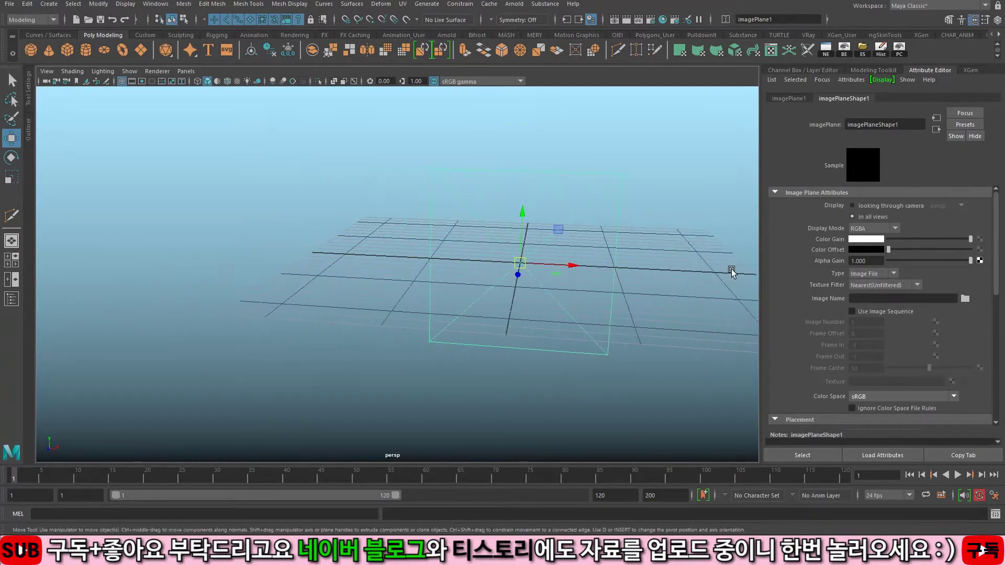
left_click(965, 299)
type("keyt")
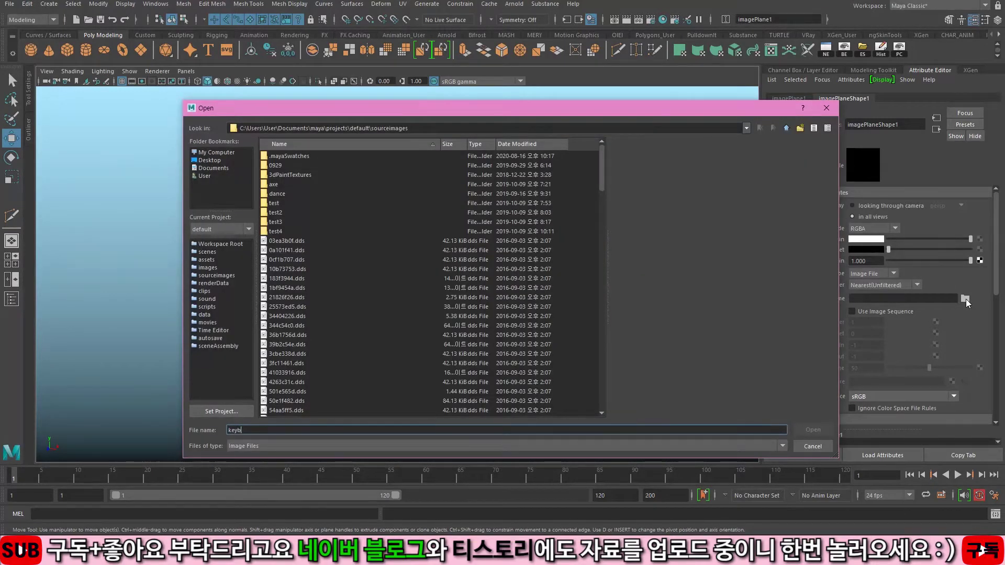
type("02.png")
key("Return")
Step: Rotate the keyboard image plane to lie flat on the grid, scale it up, and deselect it
left_click_drag(643, 272, 541, 331, "alt")
left_click(597, 217)
scroll(597, 217, "up", 5)
key("e")
left_click_drag(432, 249, 519, 330)
key("q")
left_click(435, 283)
scroll(434, 282, "down", 5)
key("r")
key("w")
scroll(396, 244, "up", 5)
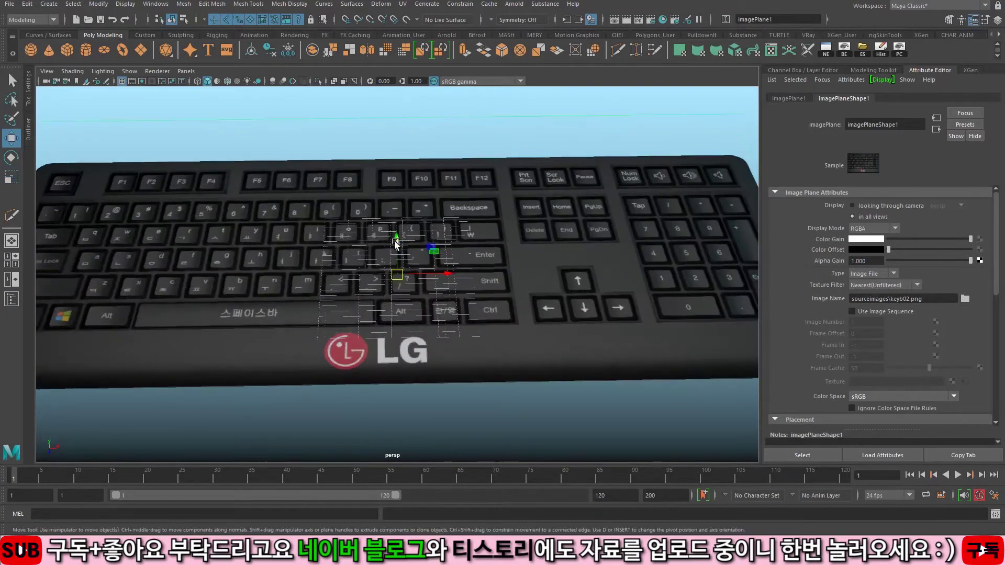
left_click_drag(396, 244, 321, 158, "alt")
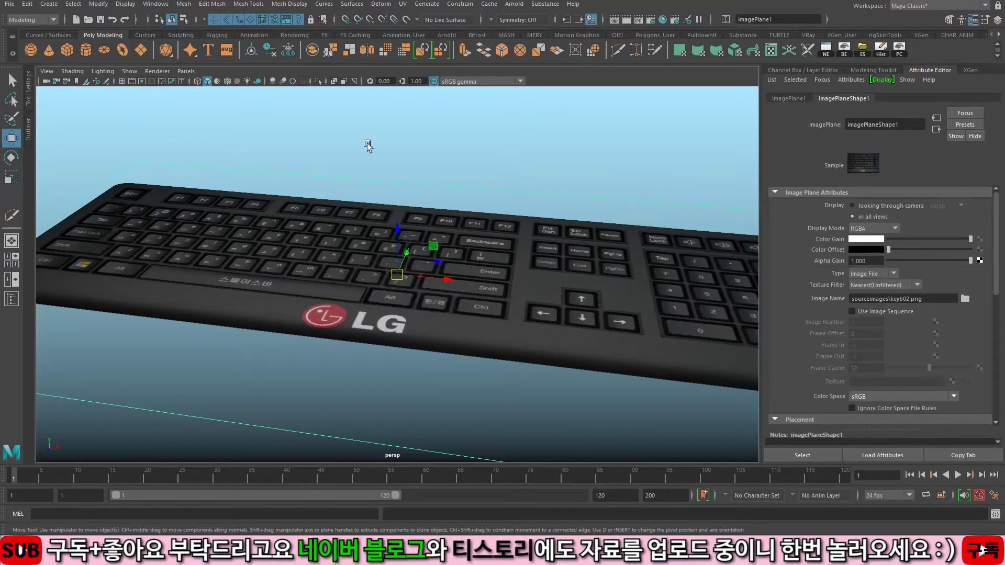
left_click(329, 134)
Step: Create a polygon cube and frame it in the top view over the keyboard image
left_click_drag(424, 146, 375, 271, "alt")
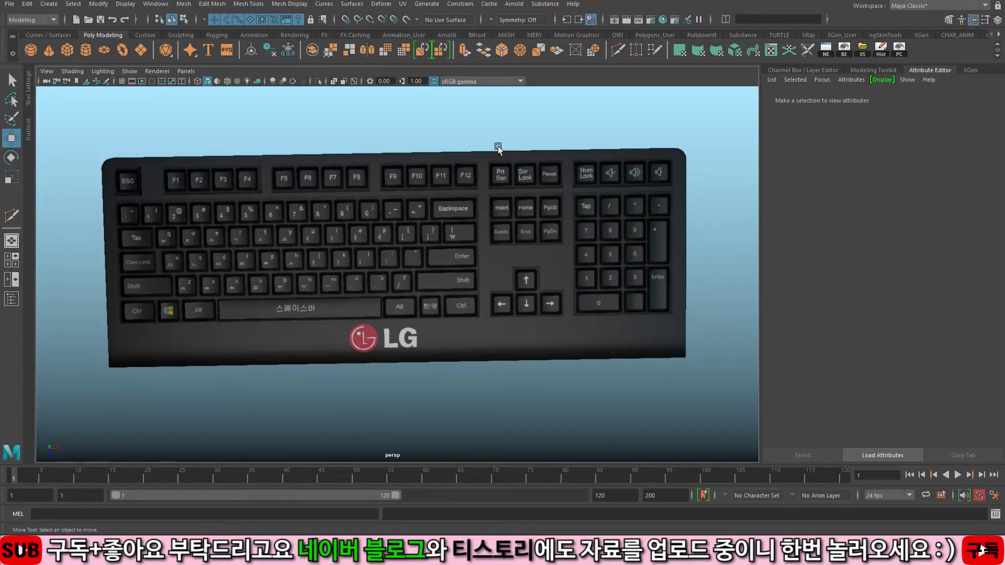
left_click_drag(369, 273, 328, 241, "alt")
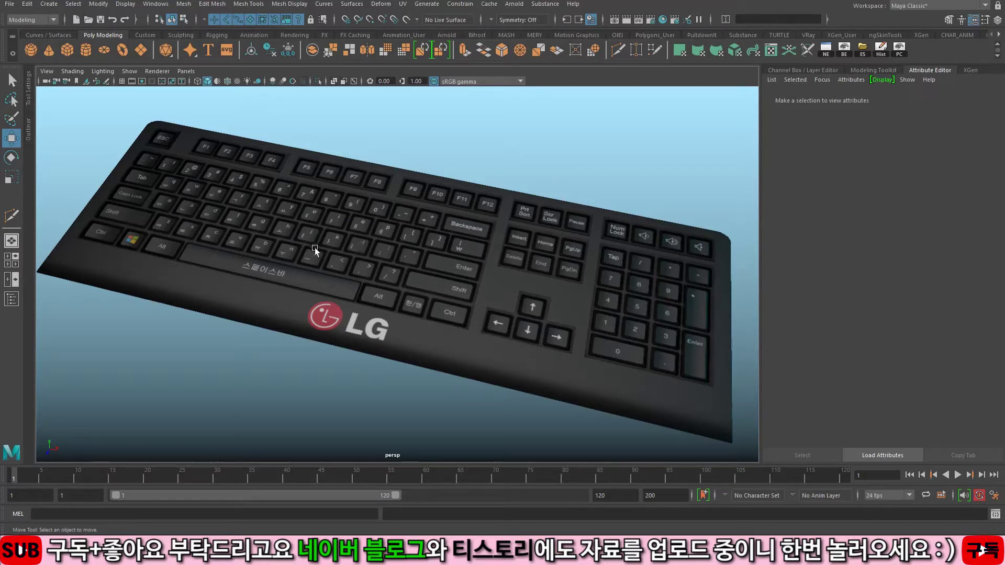
left_click_drag(327, 224, 375, 252, "alt")
left_click(68, 50)
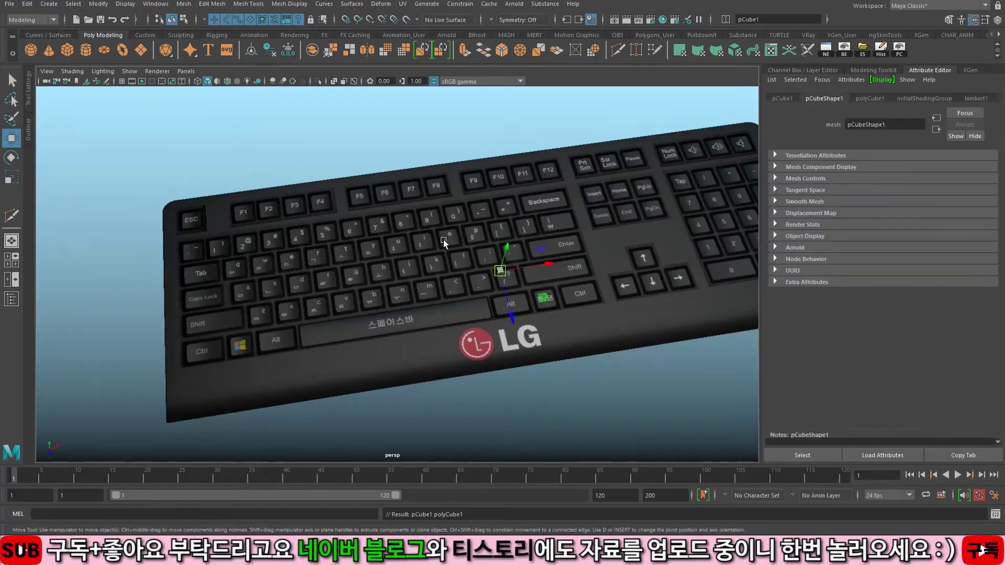
key("f")
key("space")
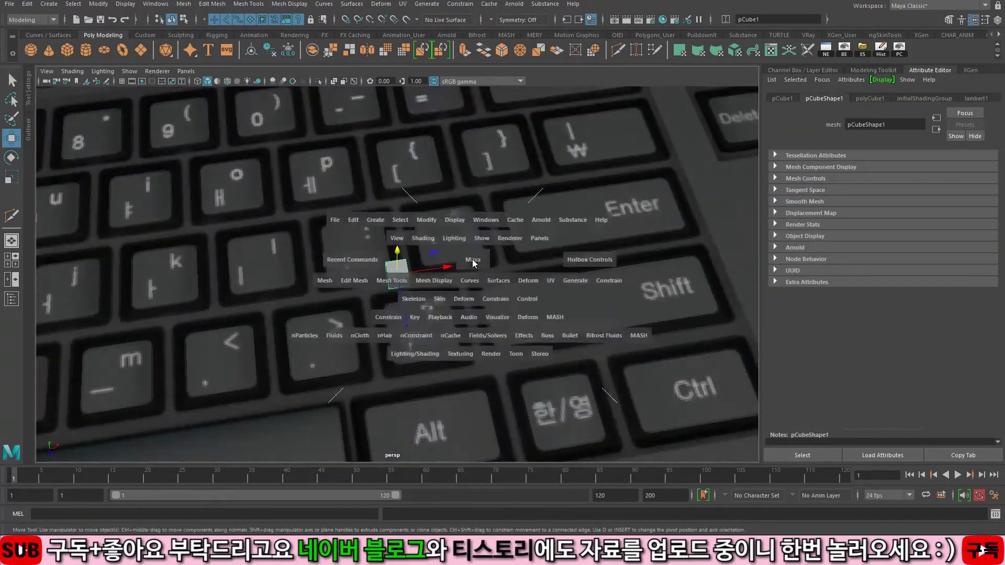
key("space")
scroll(413, 257, "down", 1)
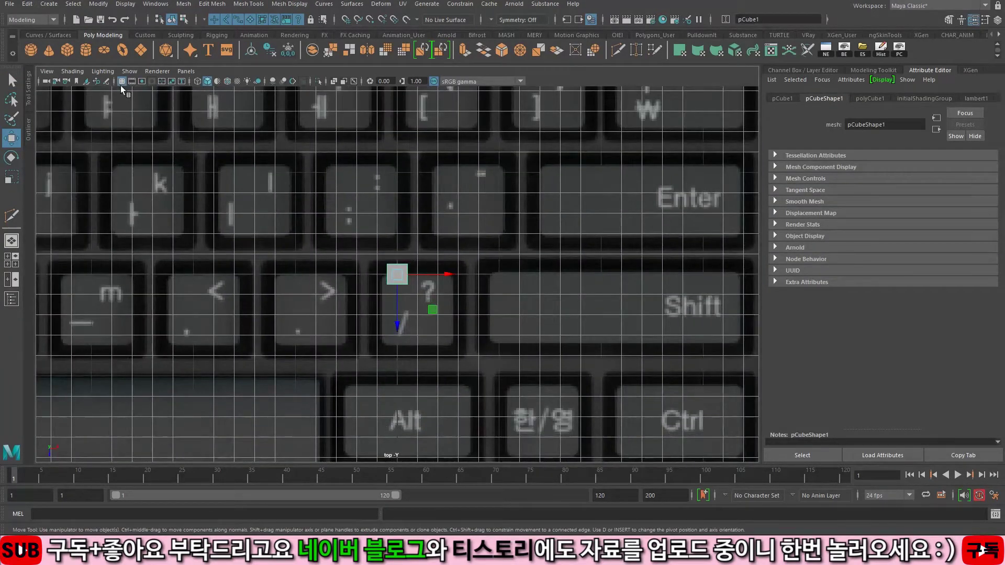
Step: Hide the top view's grid and place the cube over the semicolon key, scaled up uniformly to the key's size
left_click_drag(433, 309, 398, 238)
key("r")
middle_click_drag(517, 285, 579, 278)
scroll(518, 278, "up", 2)
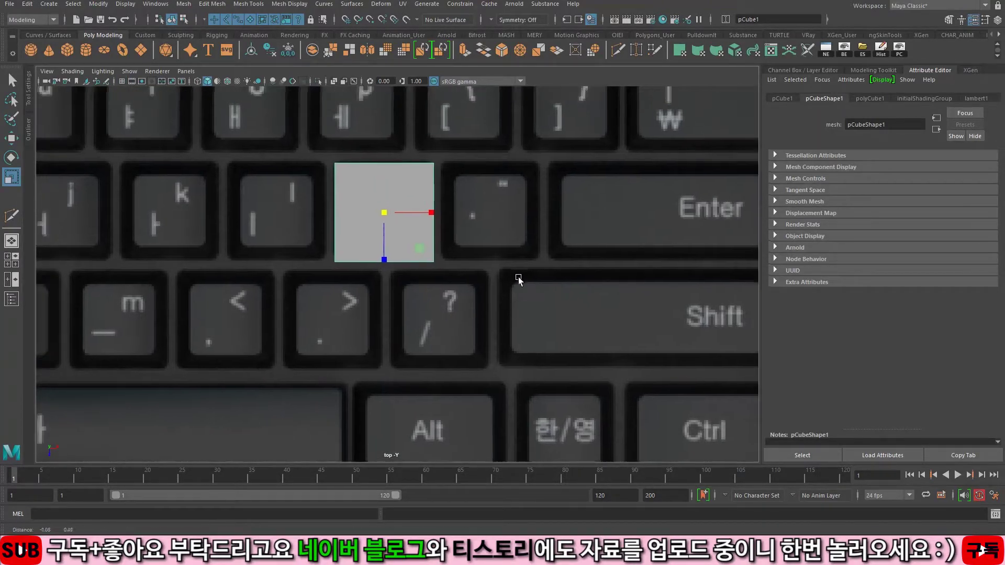
scroll(487, 263, "up", 1)
middle_click_drag(493, 249, 517, 281, "alt")
scroll(602, 281, "up", 1)
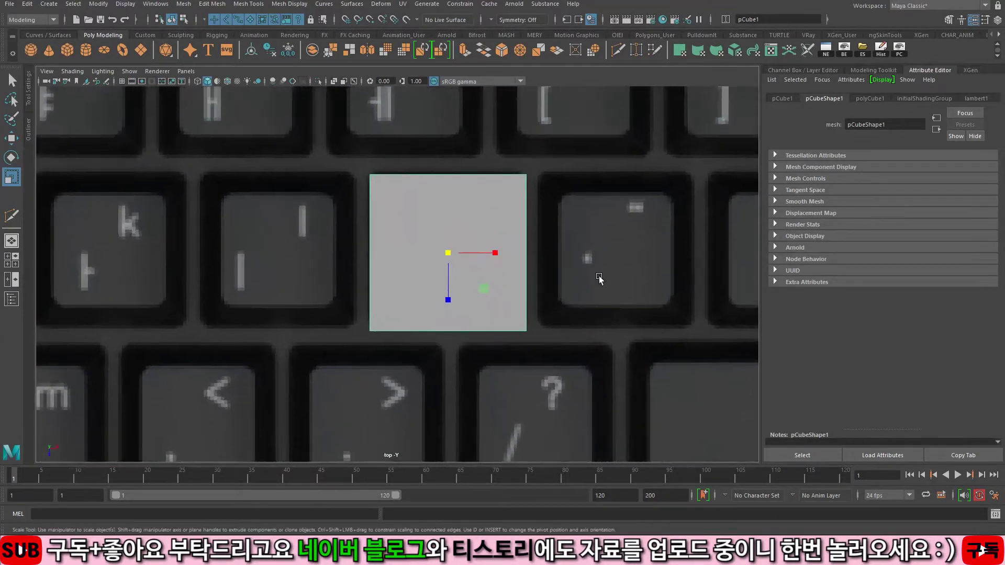
Step: Align the cube with the semicolon key's outer outline and switch the view to wireframe display
key("w")
middle_click_drag(587, 280, 583, 279)
key("4")
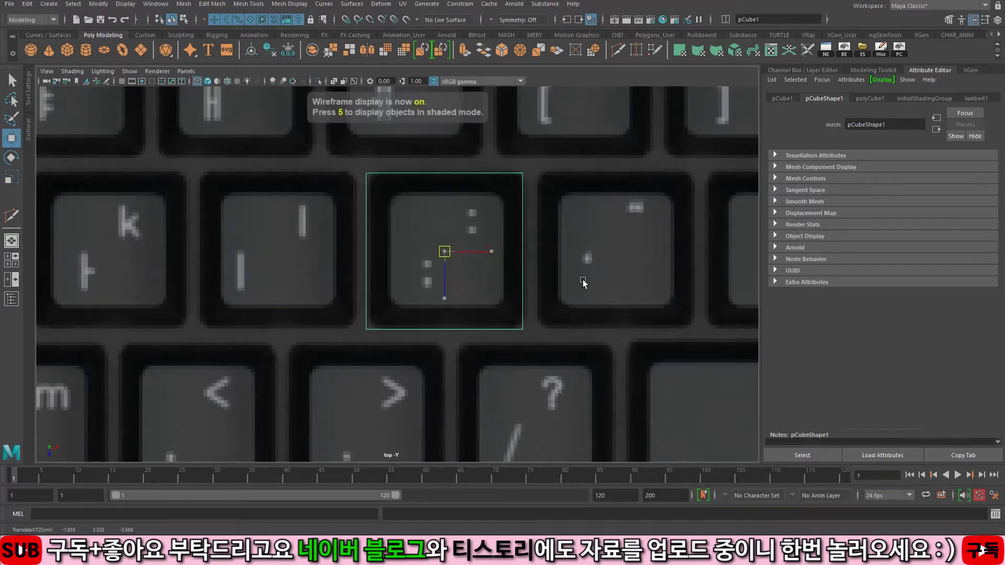
Step: Scale the cube's top face down to the semicolon keycap's inner outline, return to object selection, and show all four views
key("q")
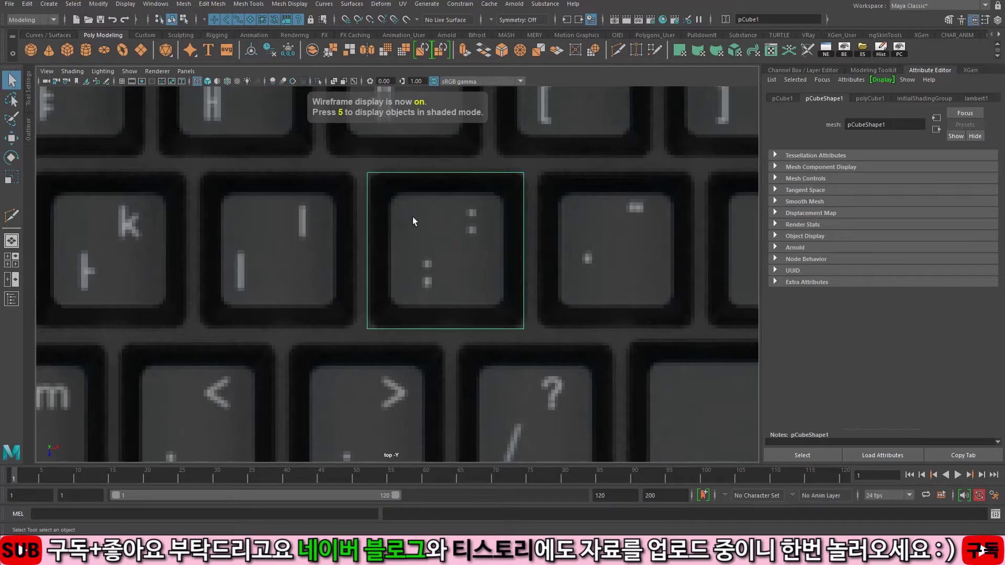
key("F11")
left_click(426, 233)
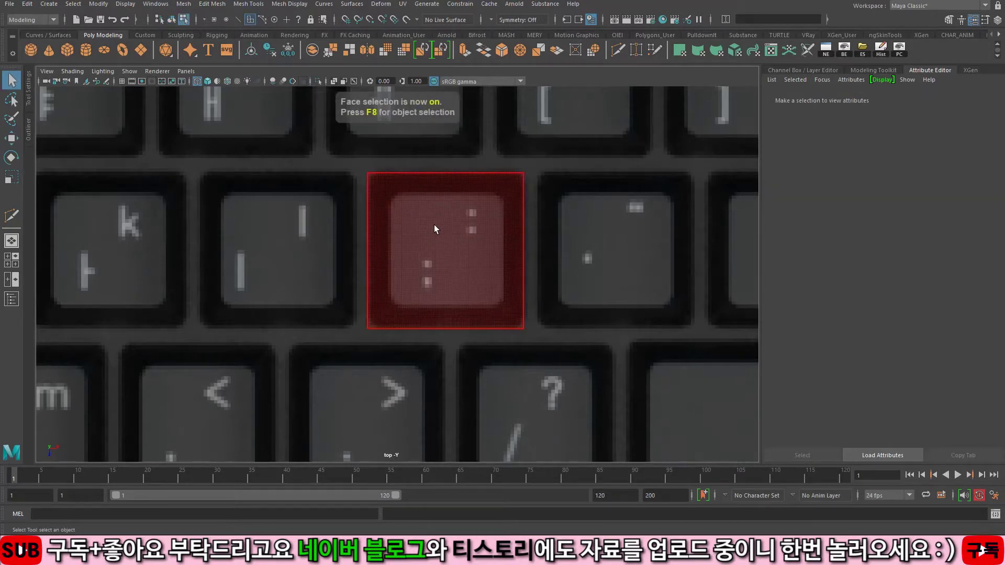
left_click(435, 224)
key("r")
middle_click_drag(609, 270, 580, 271)
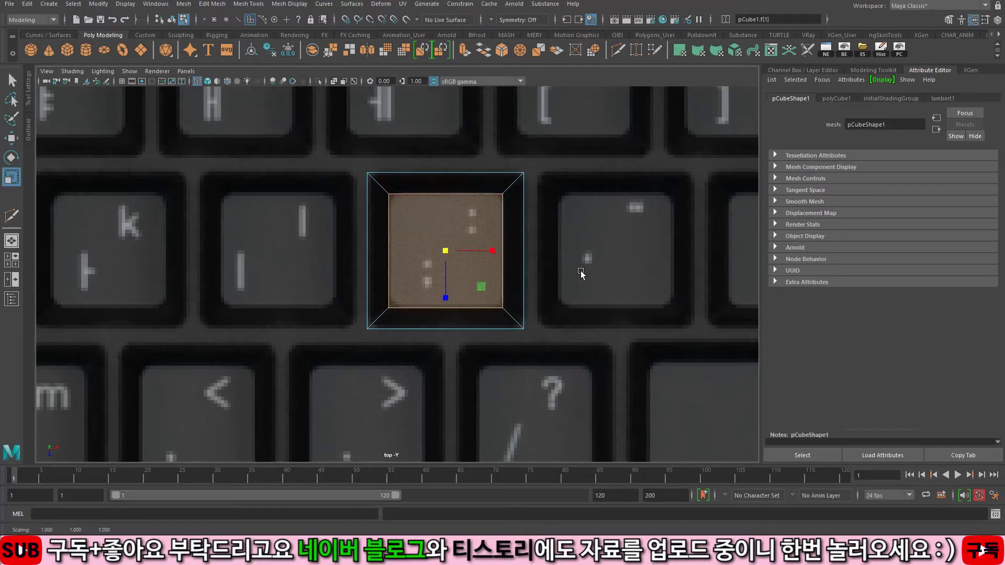
key("F8")
key("space")
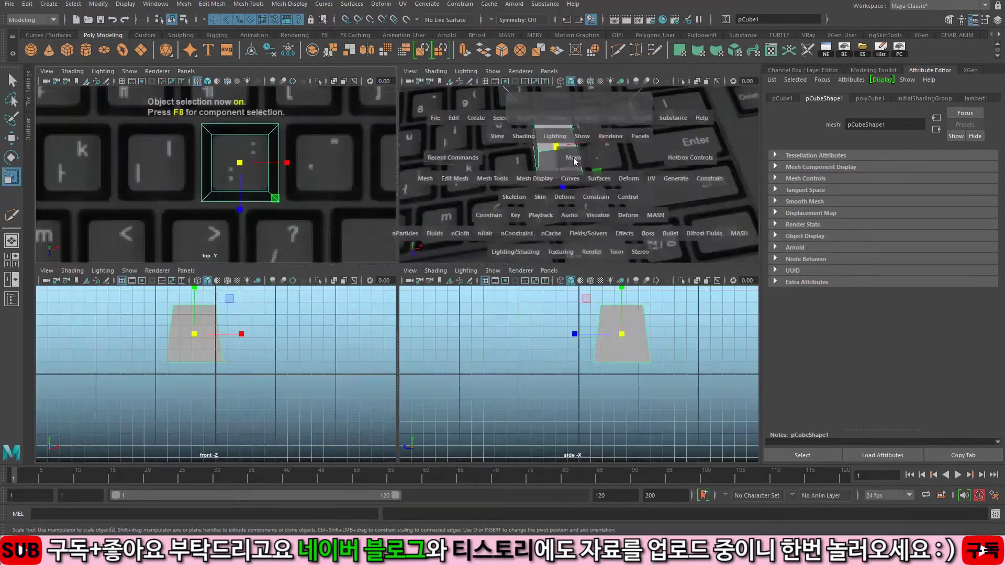
Step: In the perspective view, scale the cube down in height only, to a Y scale of about 2.8
key("space")
left_click_drag(566, 164, 459, 217, "alt")
scroll(445, 225, "up", 2)
middle_click_drag(408, 241, 444, 229, "alt")
scroll(527, 234, "up", 3)
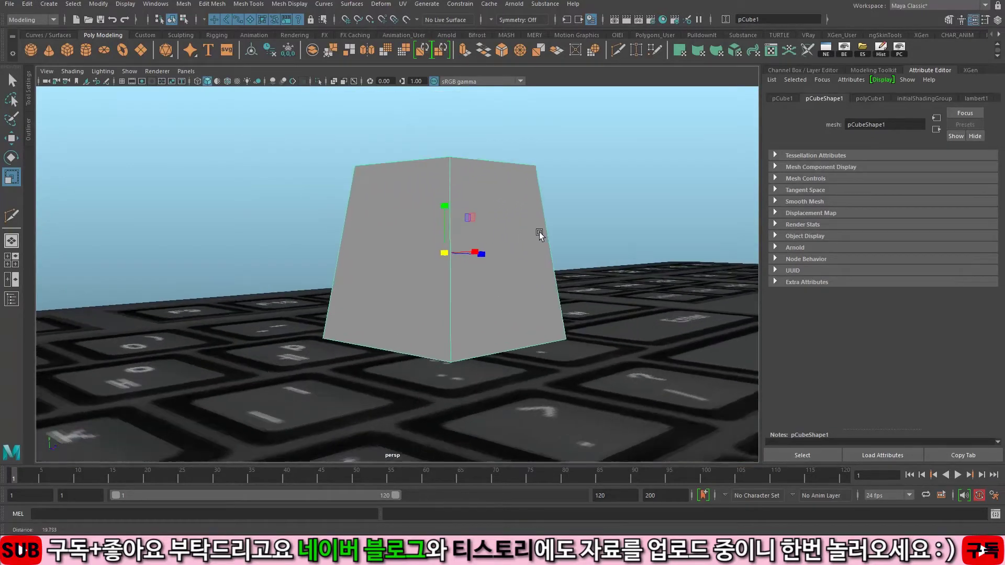
left_click_drag(445, 207, 442, 226)
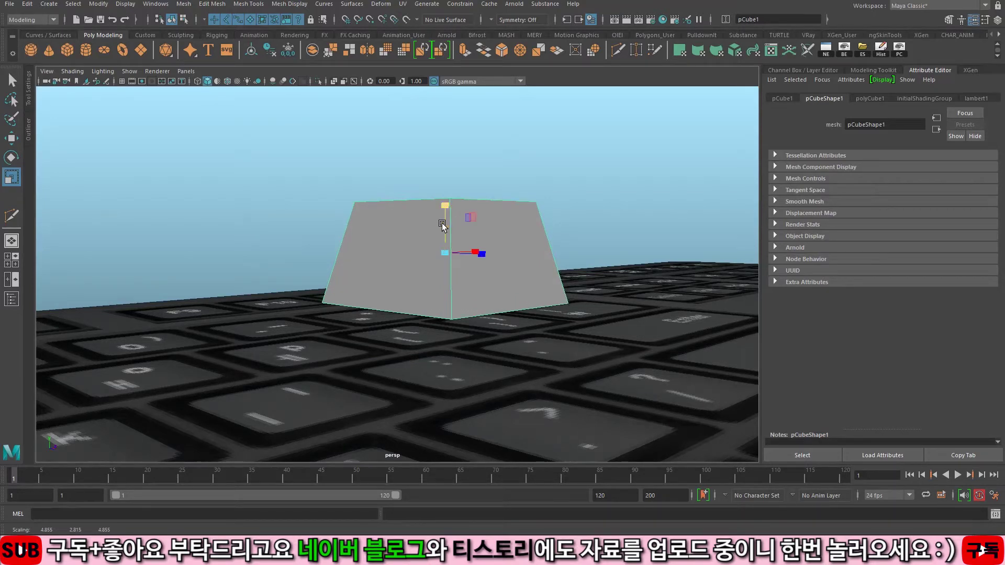
left_click_drag(466, 244, 492, 283, "alt")
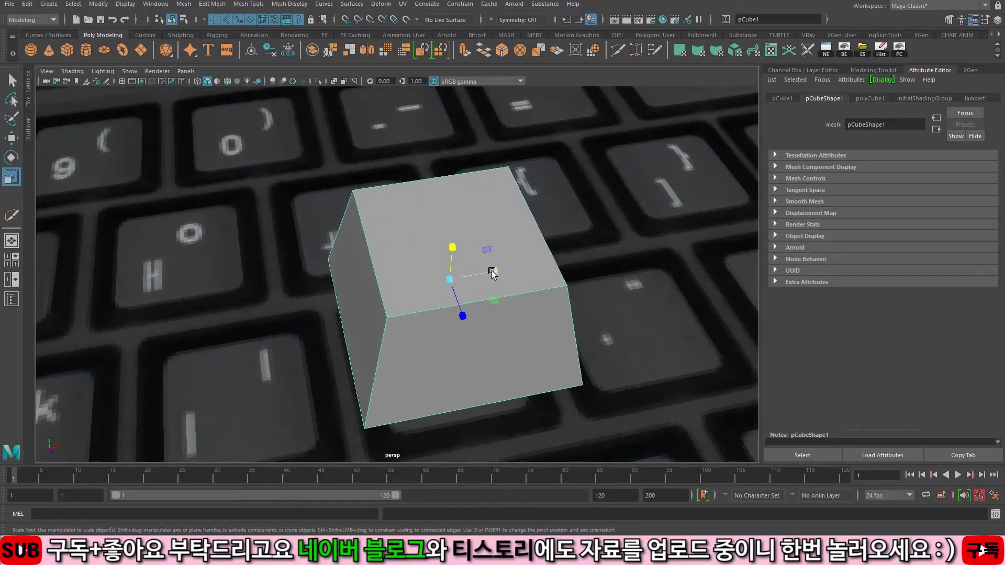
left_click_drag(491, 272, 464, 226, "alt")
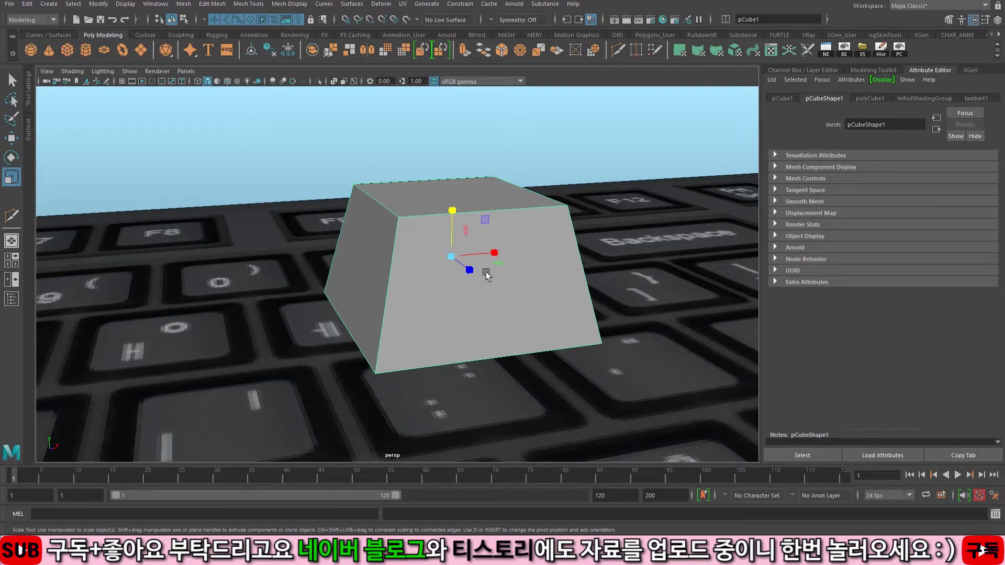
left_click_drag(517, 231, 487, 192, "alt")
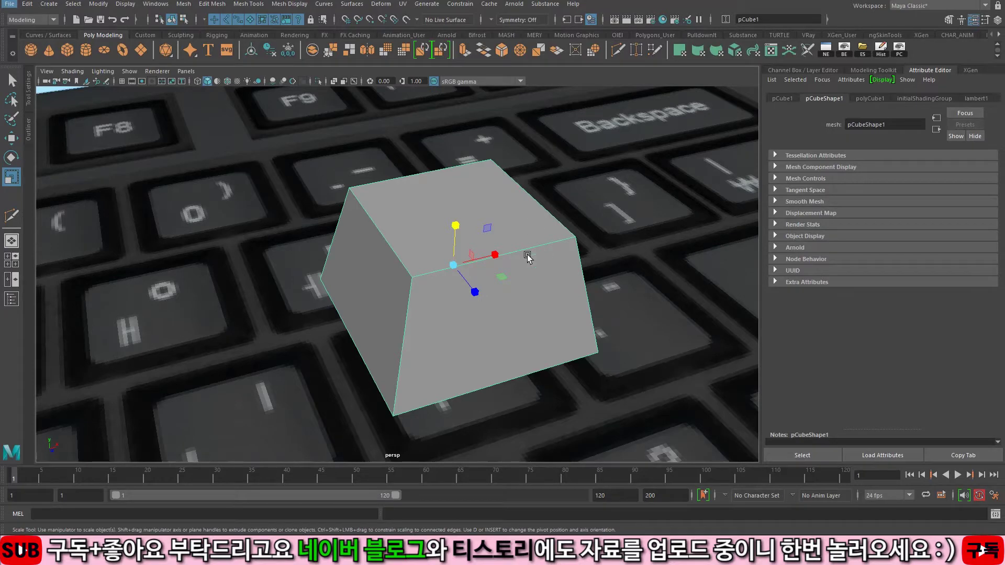
mouse_move(464, 243)
left_mouse_down("alt")
mouse_move(487, 220)
mouse_move(471, 225)
left_mouse_up("alt")
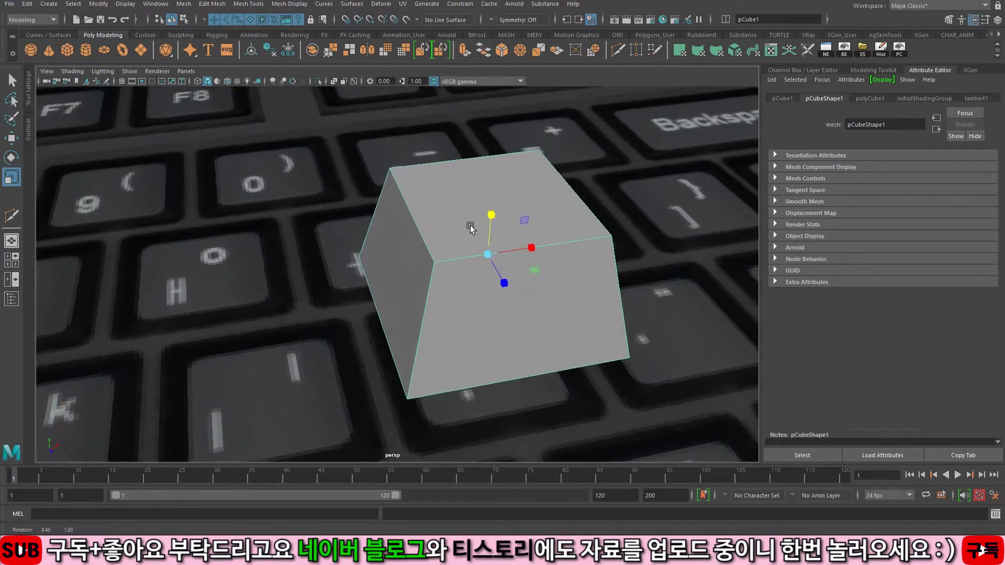
Step: In the top view, select the cube's four slanted corner edges and bevel them
key("space")
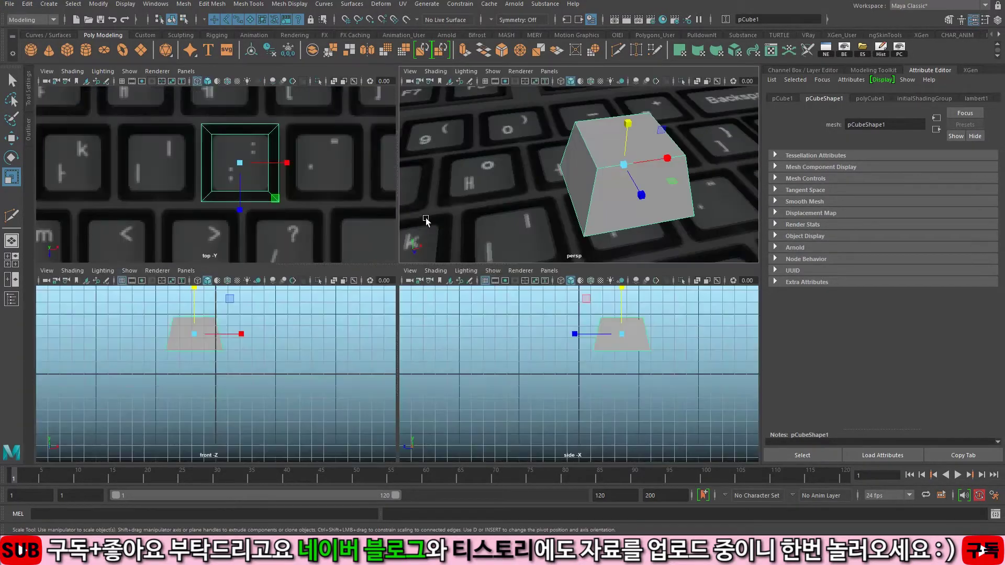
key("space")
scroll(429, 206, "up", 1)
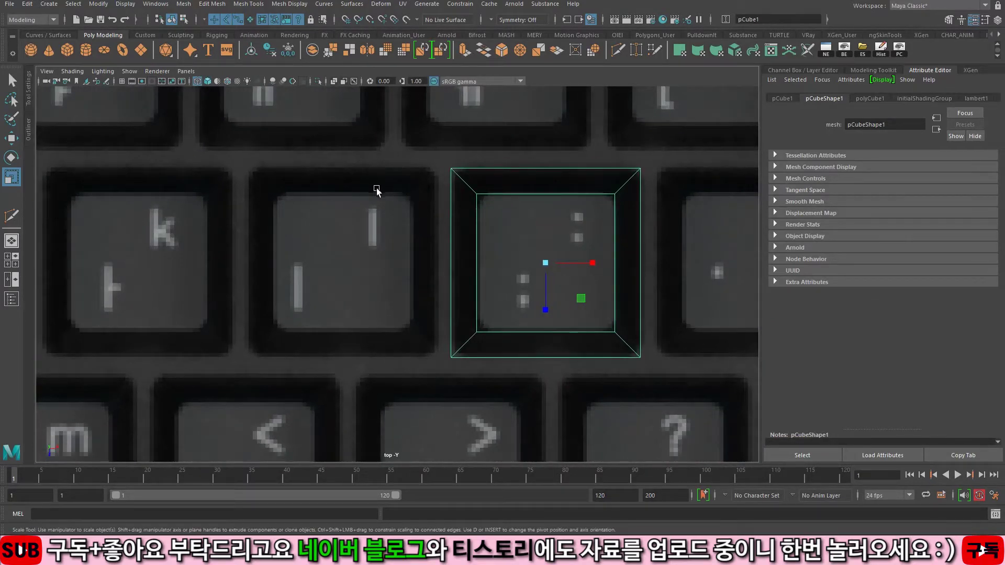
middle_click_drag(449, 230, 419, 225, "alt")
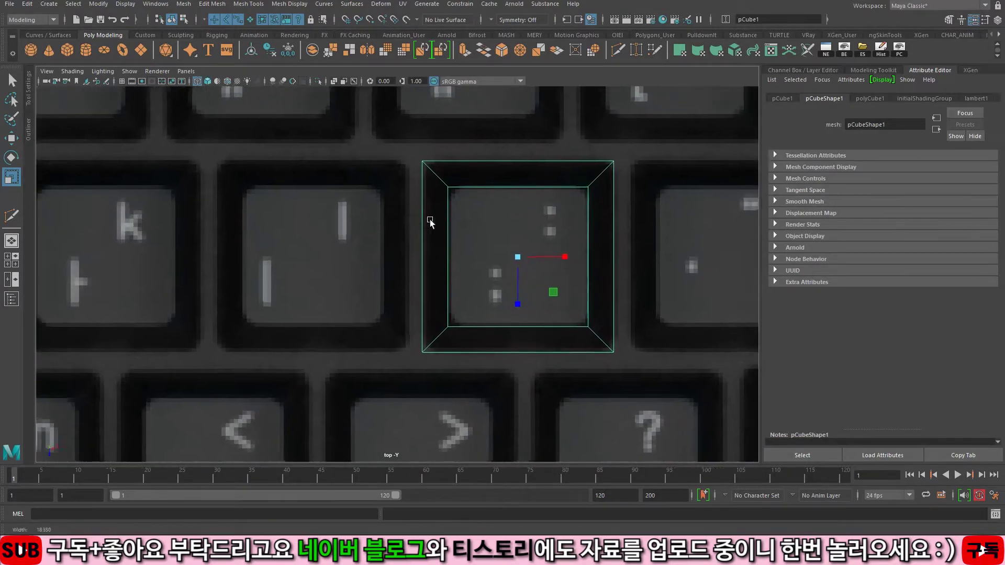
scroll(418, 225, "down", 1)
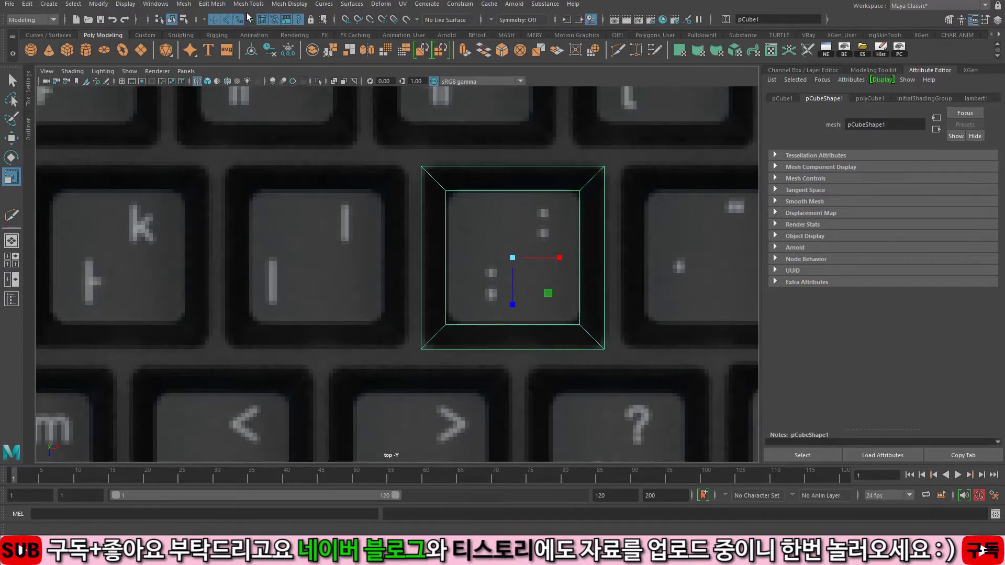
scroll(406, 206, "up", 1)
key("F10")
left_click(423, 190)
left_click(592, 187, "shift")
left_click(591, 352, "shift")
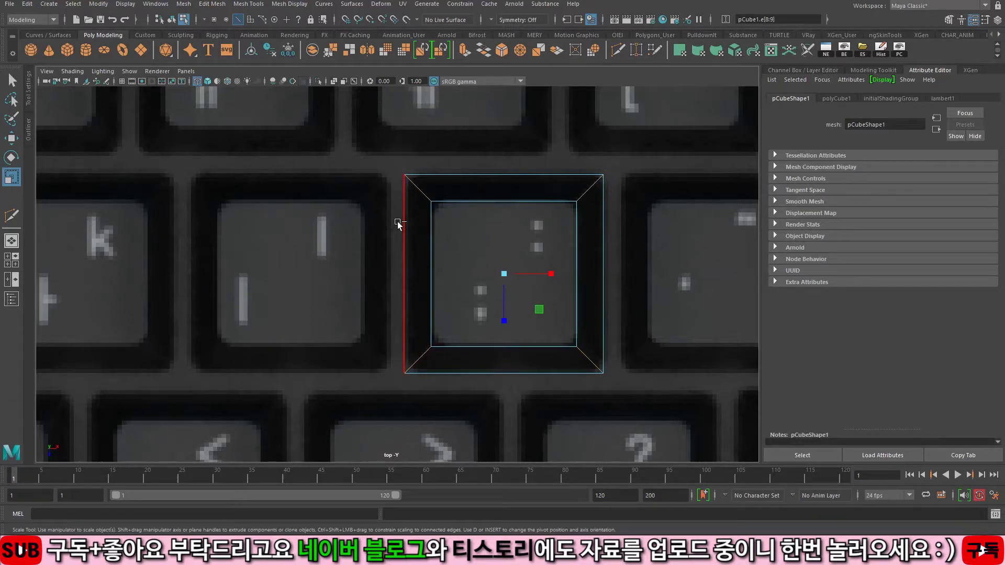
key("ctrl+b")
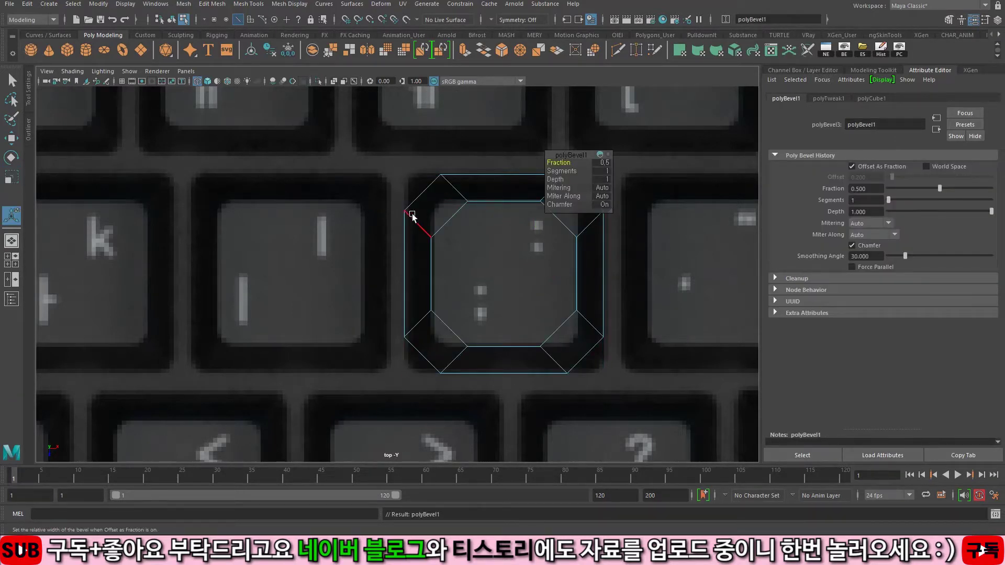
Step: Set the corner bevel to 2 segments and a fraction of 0.2, and return to object selection
type("2")
key("Return")
left_click(607, 164)
type("0.2")
key("Return")
middle_click_drag(476, 263, 411, 277, "alt")
right_click_drag(411, 276, 521, 263, "alt")
middle_click_drag(520, 263, 478, 265, "alt")
key("q")
key("F8")
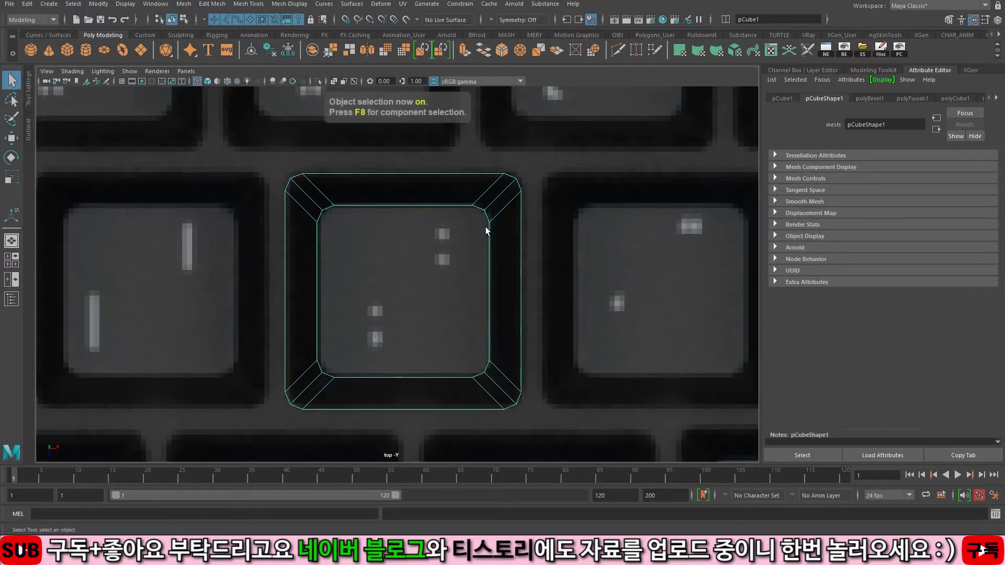
Step: Switch the top view to shaded display and view the keycap's top from a low angle in perspective
key("5")
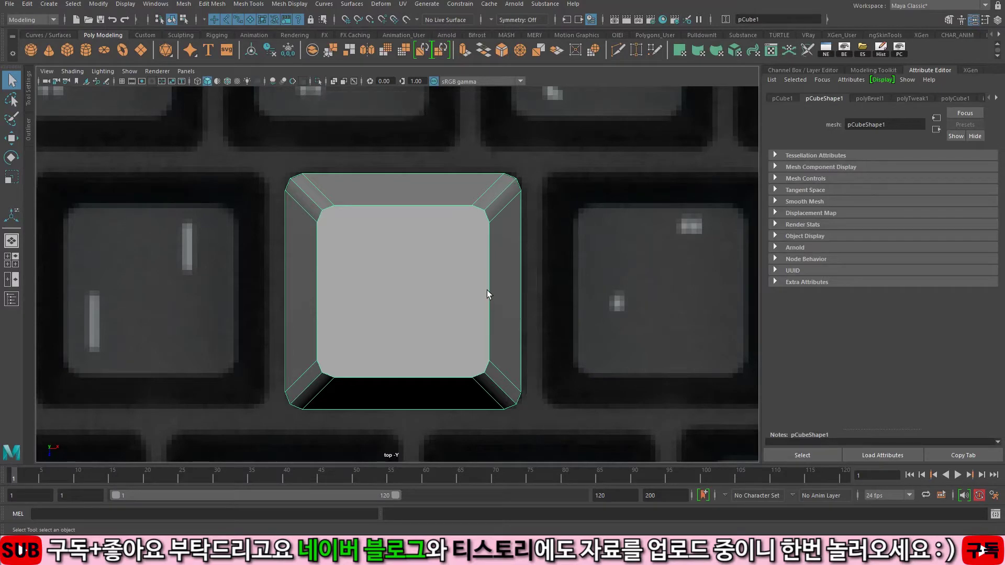
left_click_drag(498, 227, 341, 263, "alt")
left_click(602, 116)
mouse_move(445, 276)
left_mouse_down("alt")
mouse_move(572, 246)
mouse_move(550, 260)
mouse_move(355, 253)
mouse_move(489, 253)
mouse_move(391, 267)
mouse_move(444, 254)
mouse_move(467, 224)
mouse_move(517, 243)
mouse_move(451, 270)
left_mouse_up("alt")
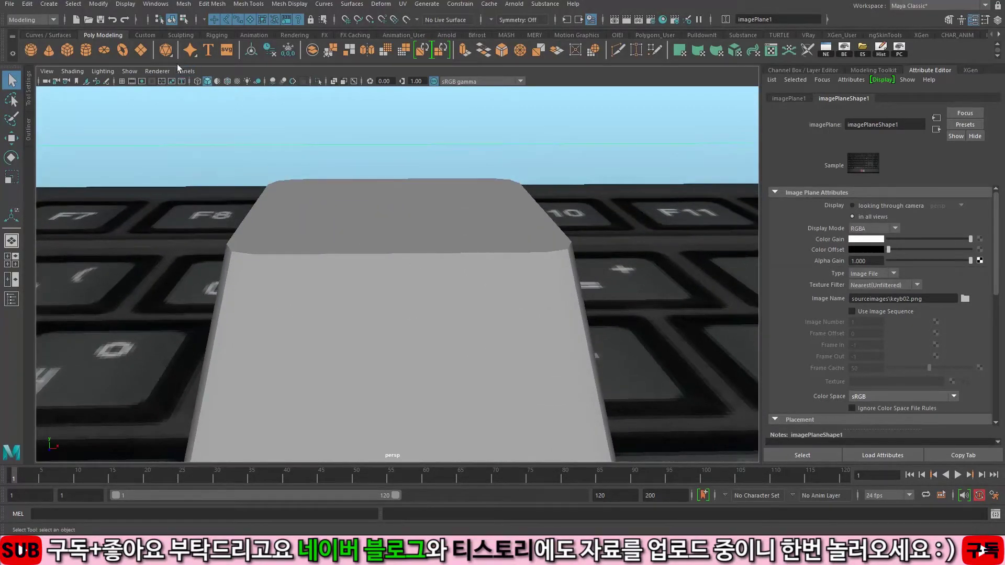
Step: Sketch a straight line and a downward-sagging curve across the keycap's top with the Grease Pencil
left_click(46, 71)
mouse_move(140, 301)
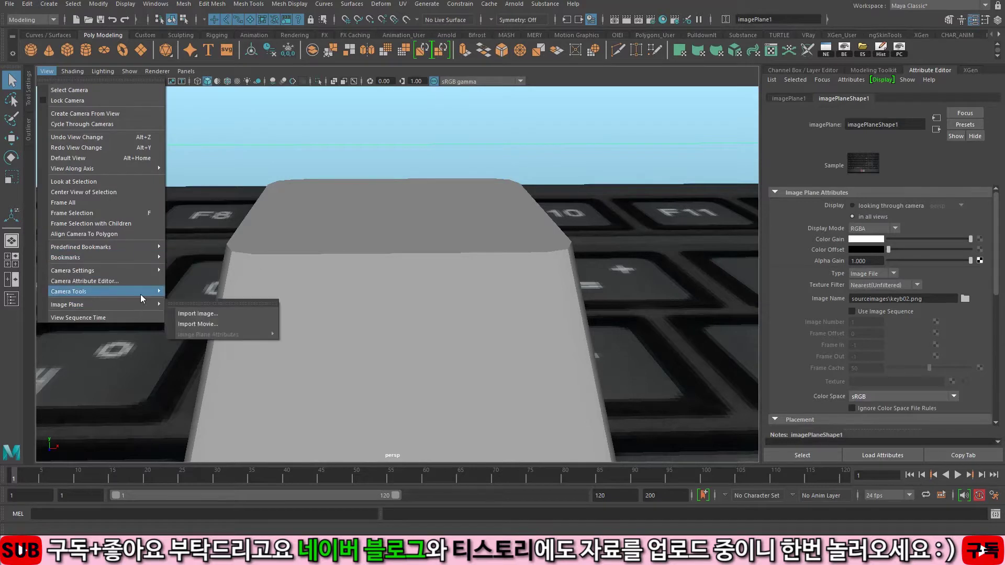
left_click(228, 343)
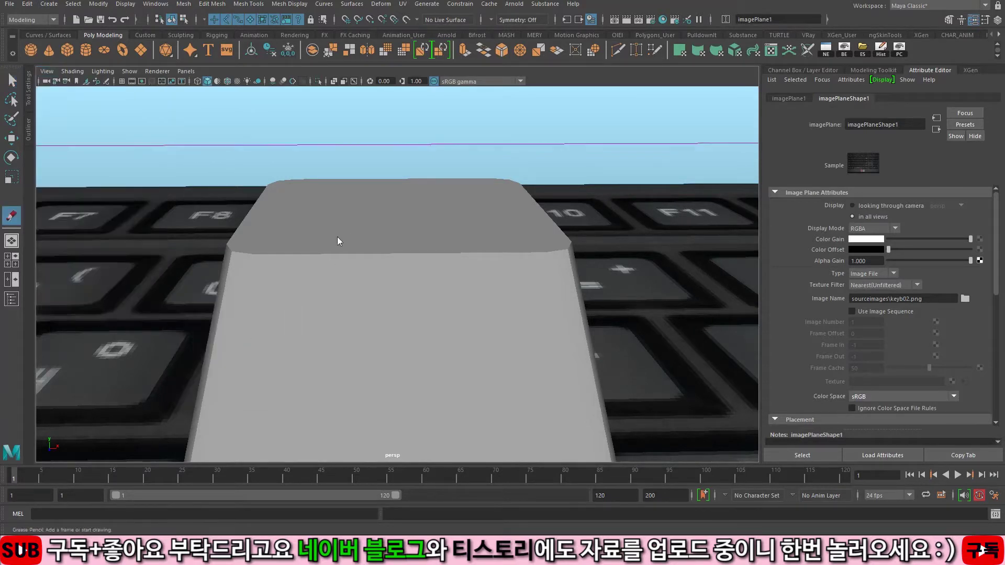
left_click_drag(220, 190, 218, 59)
left_click_drag(256, 213, 518, 210)
mouse_move(257, 216)
left_mouse_down()
mouse_move(289, 244)
mouse_move(516, 230)
mouse_move(541, 212)
left_mouse_up()
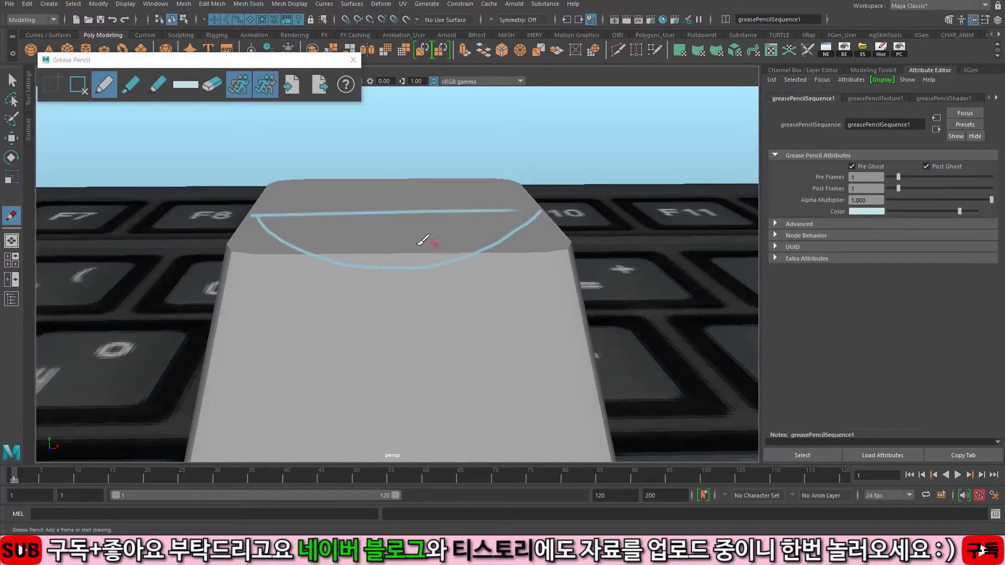
mouse_move(346, 263)
left_mouse_down()
mouse_move(548, 232)
mouse_move(563, 203)
left_mouse_up()
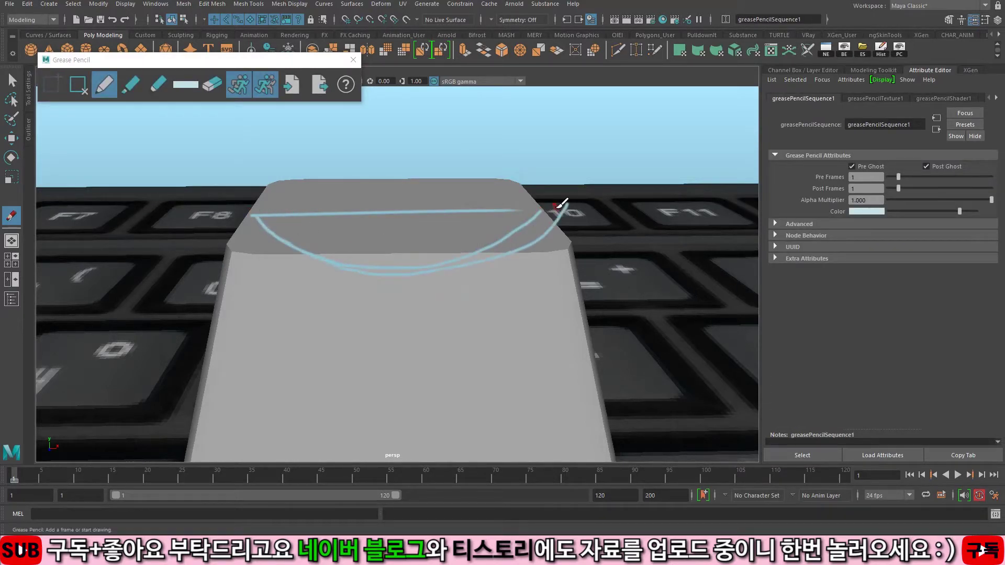
Step: Erase the Grease Pencil strokes, delete their frame, and close the Grease Pencil window
left_click(212, 84)
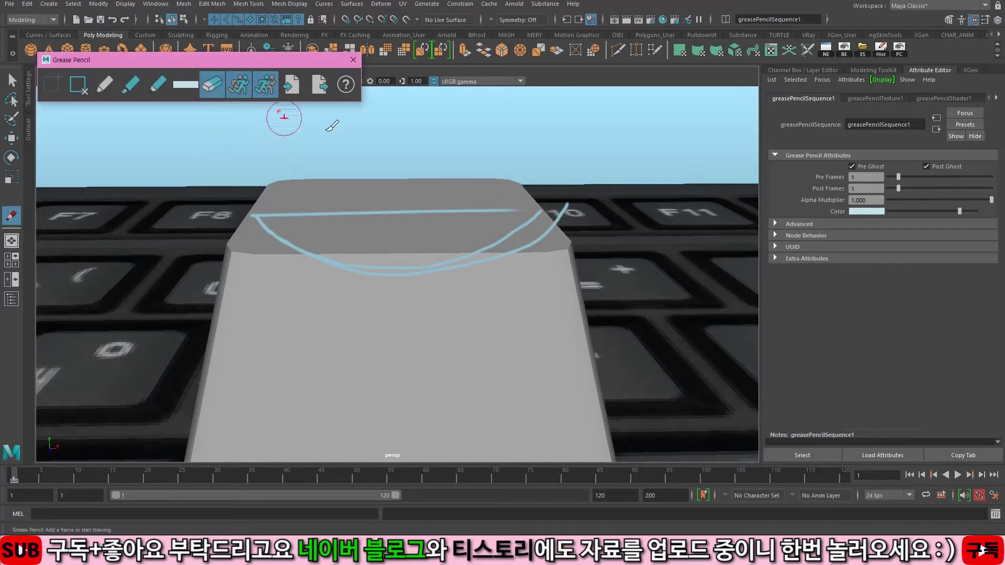
mouse_move(567, 205)
left_mouse_down()
mouse_move(523, 238)
mouse_move(367, 270)
mouse_move(338, 209)
mouse_move(507, 214)
mouse_move(475, 238)
mouse_move(337, 213)
left_mouse_up()
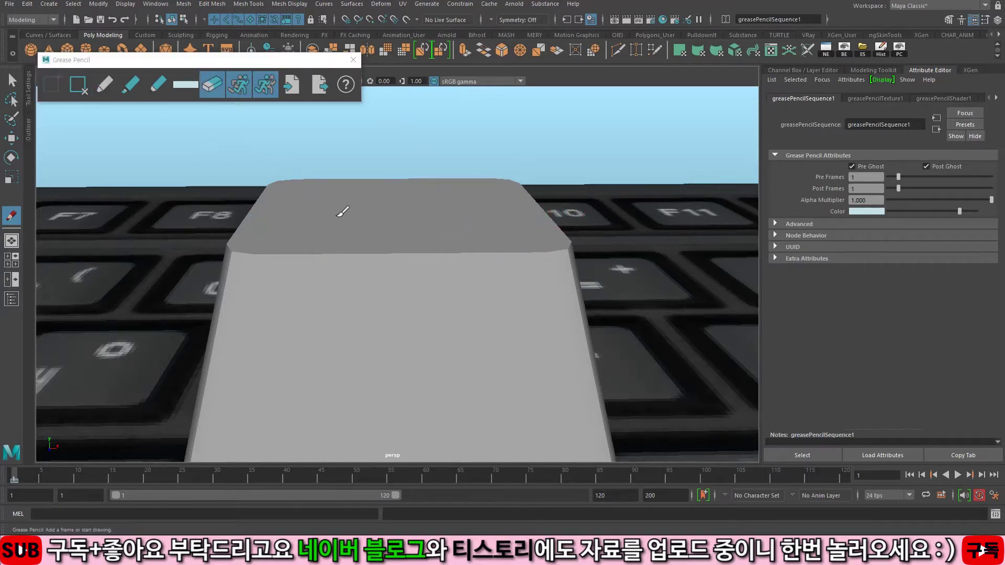
left_click(78, 85)
left_click(63, 85)
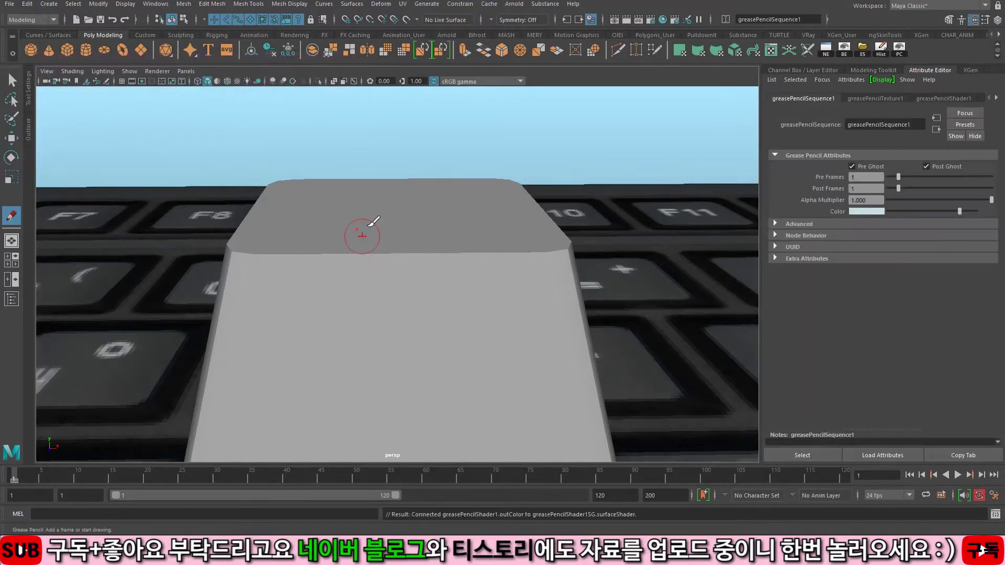
Step: Select the cube again and pick its undivided top face in face selection mode
key("q")
left_click(395, 189)
left_click_drag(394, 190, 452, 293, "alt")
right_click_drag(480, 220, 407, 218, "alt")
left_click(407, 218)
mouse_move(444, 259)
left_mouse_down("alt")
mouse_move(459, 243)
mouse_move(400, 234)
mouse_move(454, 245)
left_mouse_up("alt")
left_click_drag(390, 272, 447, 303, "alt")
key("F11")
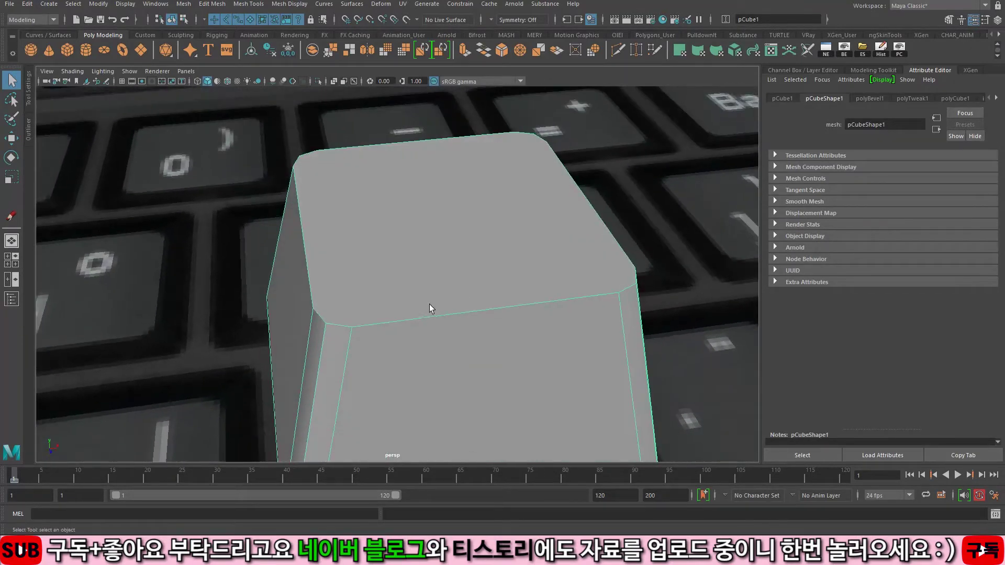
left_click(423, 238)
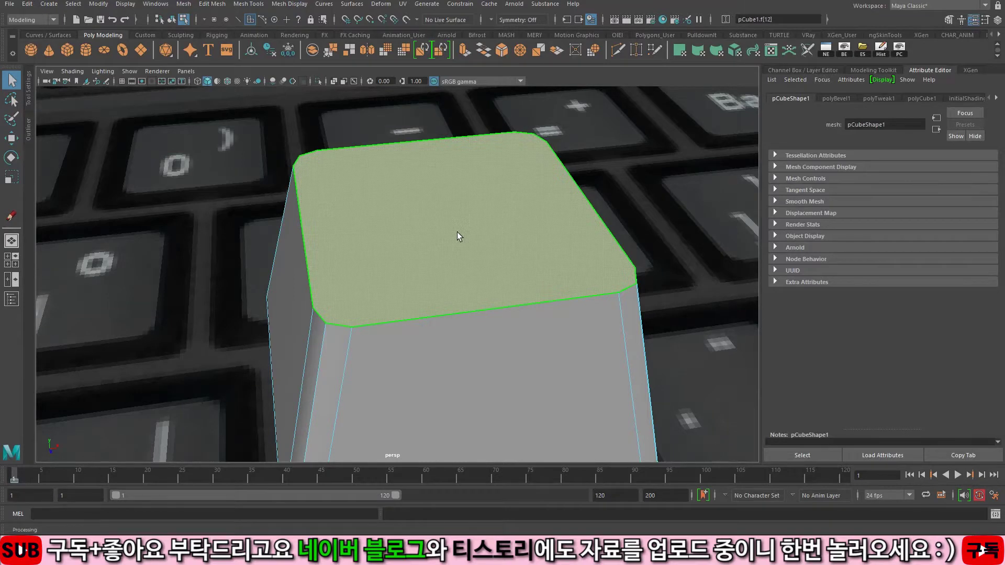
Step: Select the vertices around the keycap's top face, and return to object selection
left_click_drag(451, 250, 482, 186, "alt")
left_click_drag(442, 216, 441, 163, "alt")
key("F9")
left_click_drag(213, 123, 673, 272)
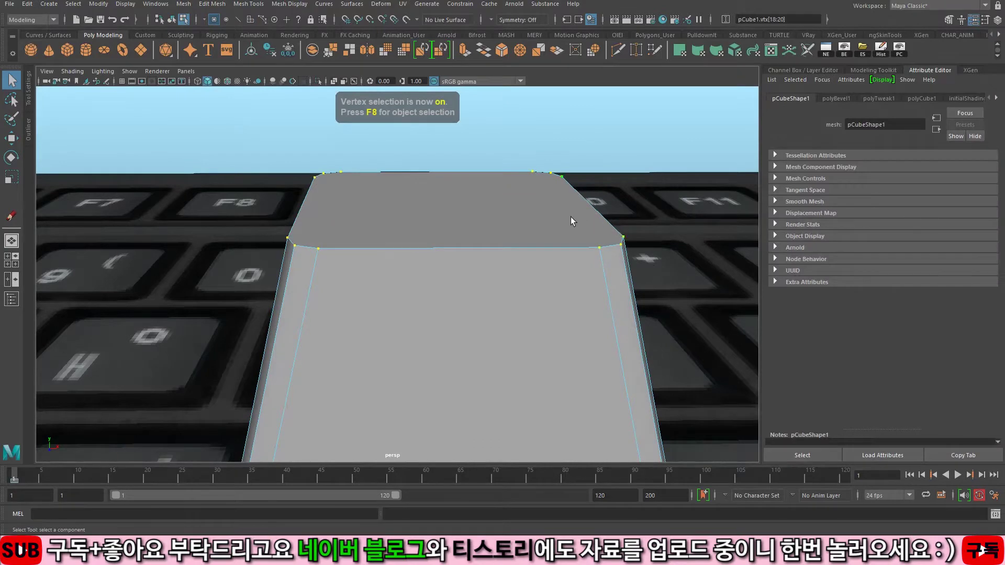
key("F8")
left_click_drag(478, 225, 464, 258, "alt")
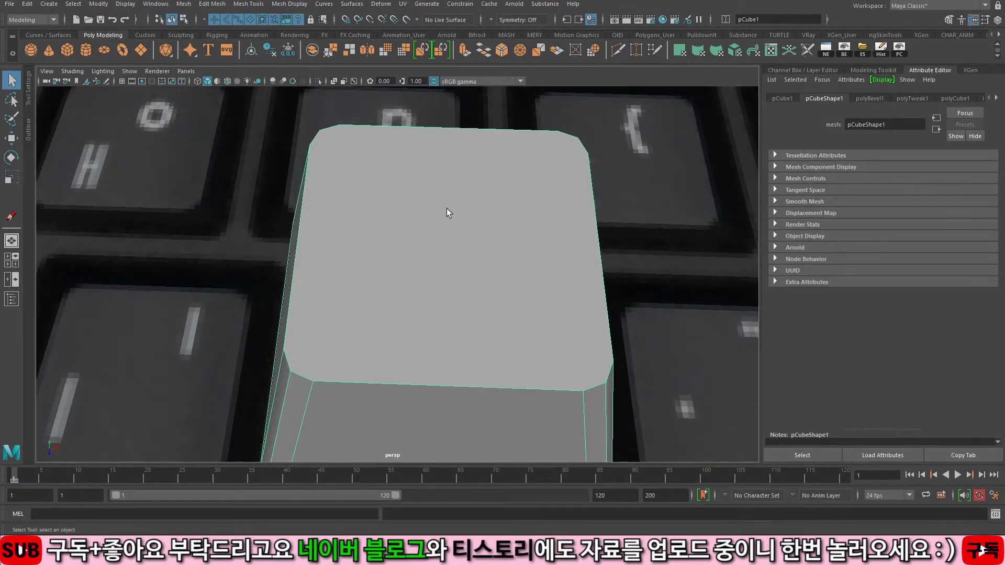
Step: With Multi-Cut, join opposite rounded-corner vertices on the top face with two lengthwise and two crosswise edges
left_click_drag(447, 208, 452, 213, "alt")
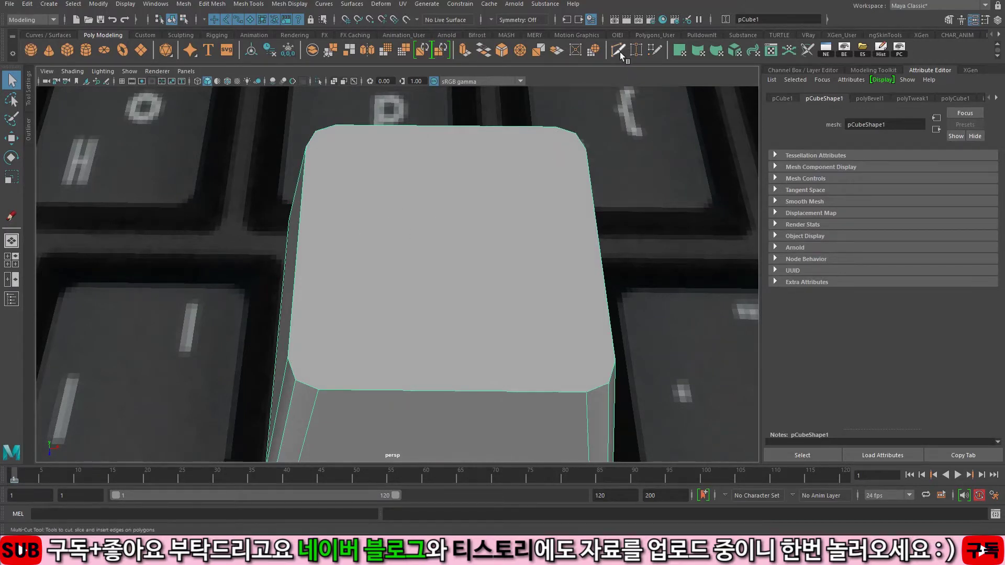
right_click_drag(548, 135, 528, 162, "shift")
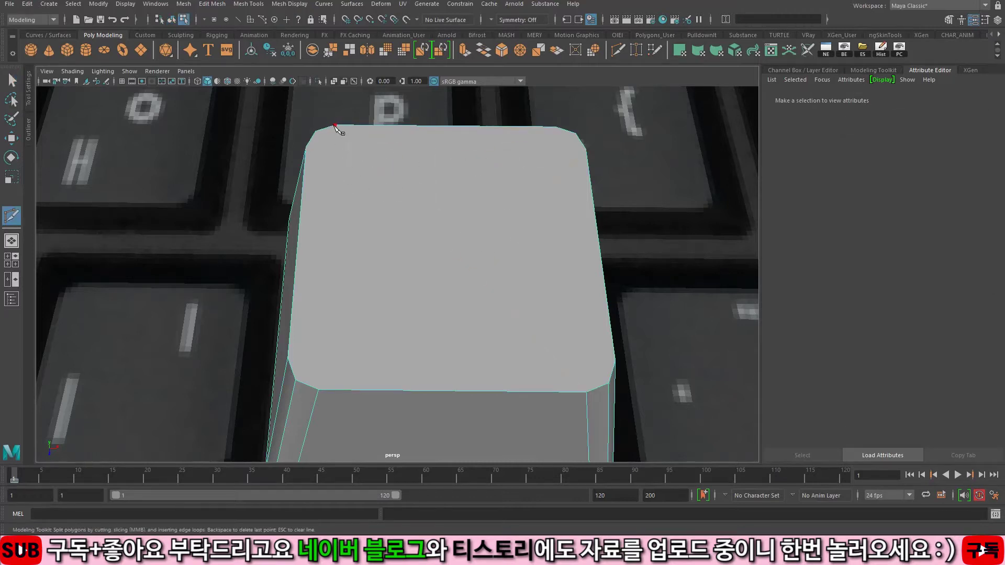
left_click_drag(338, 140, 347, 187, "alt")
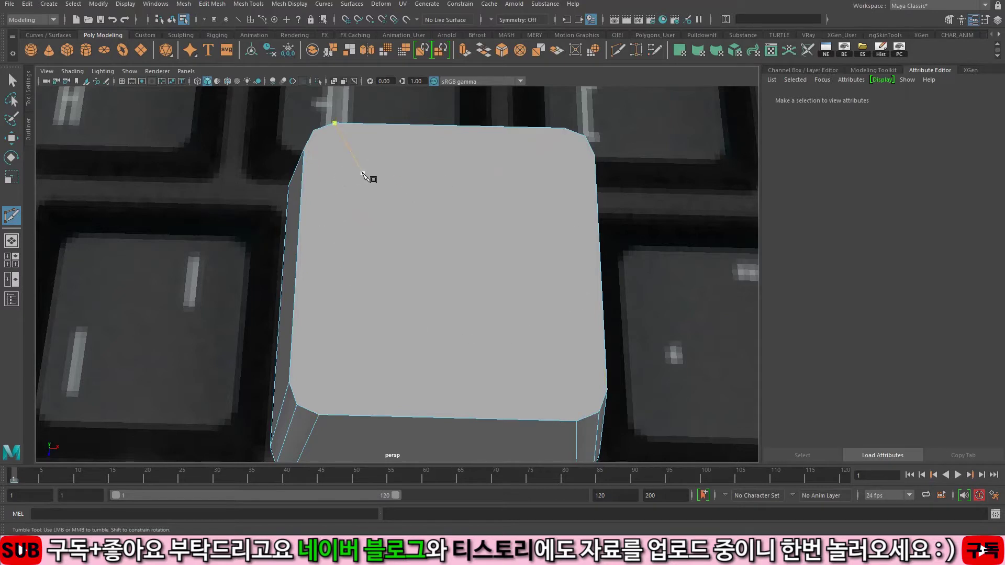
left_click(334, 123)
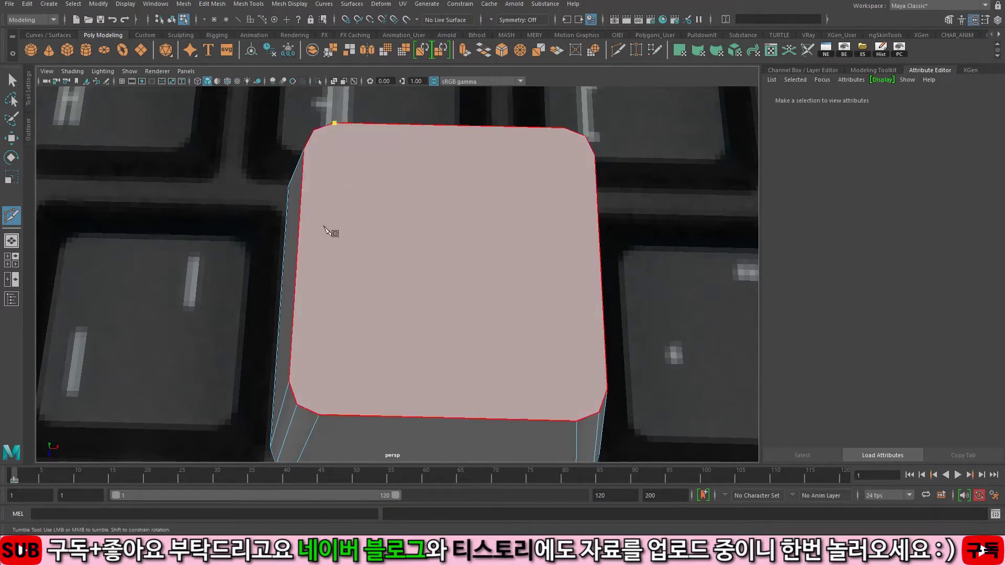
left_click(319, 416)
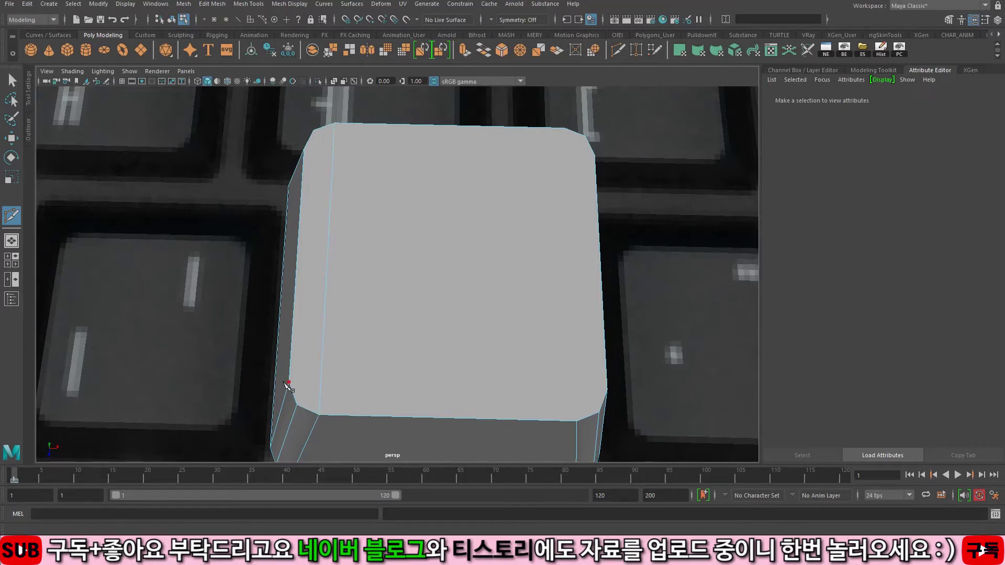
left_click(289, 382)
left_click(607, 390)
left_click(564, 128)
left_click(595, 155)
key("q")
left_click_drag(458, 270, 433, 253, "alt")
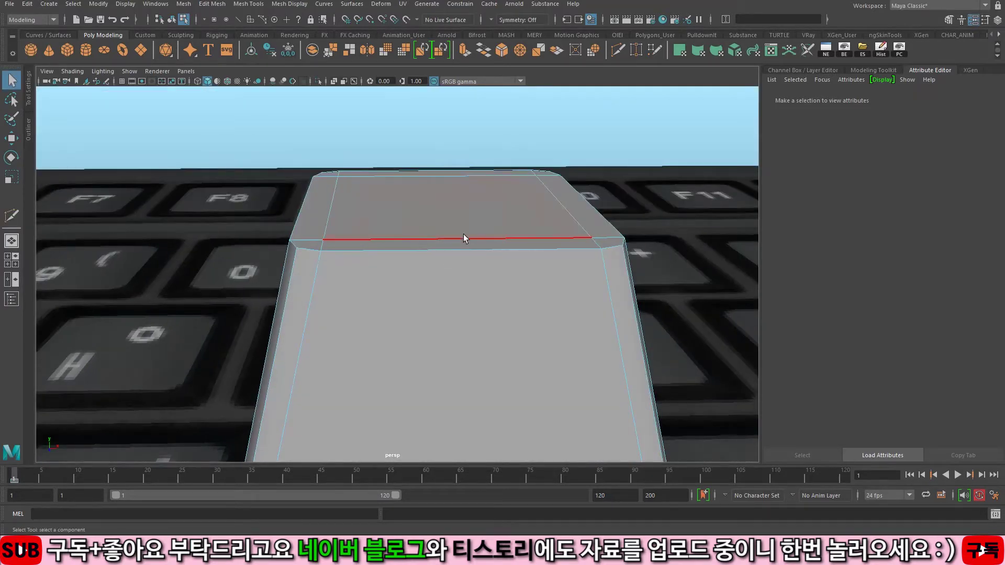
left_click_drag(441, 217, 459, 231, "alt")
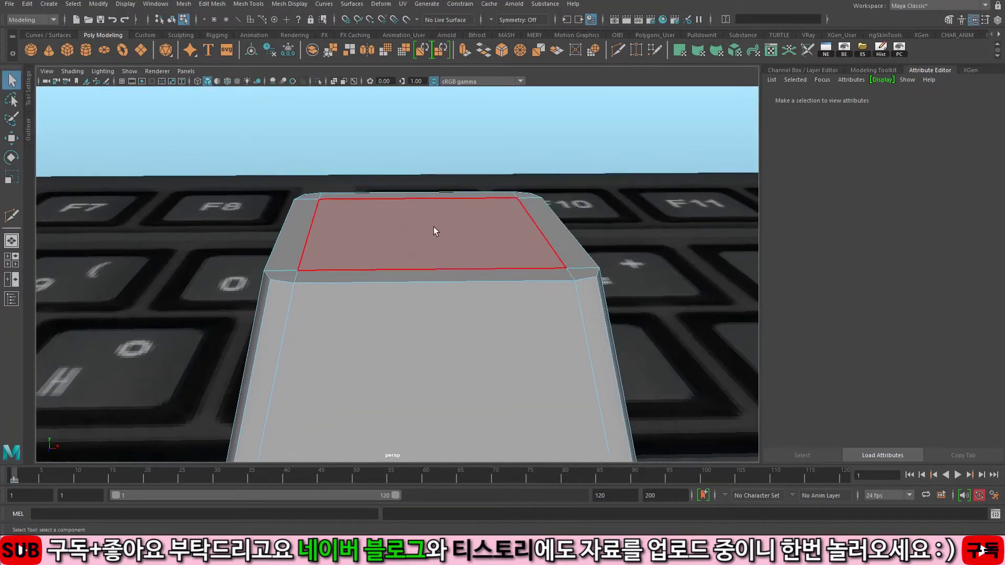
left_click_drag(465, 247, 462, 262, "alt")
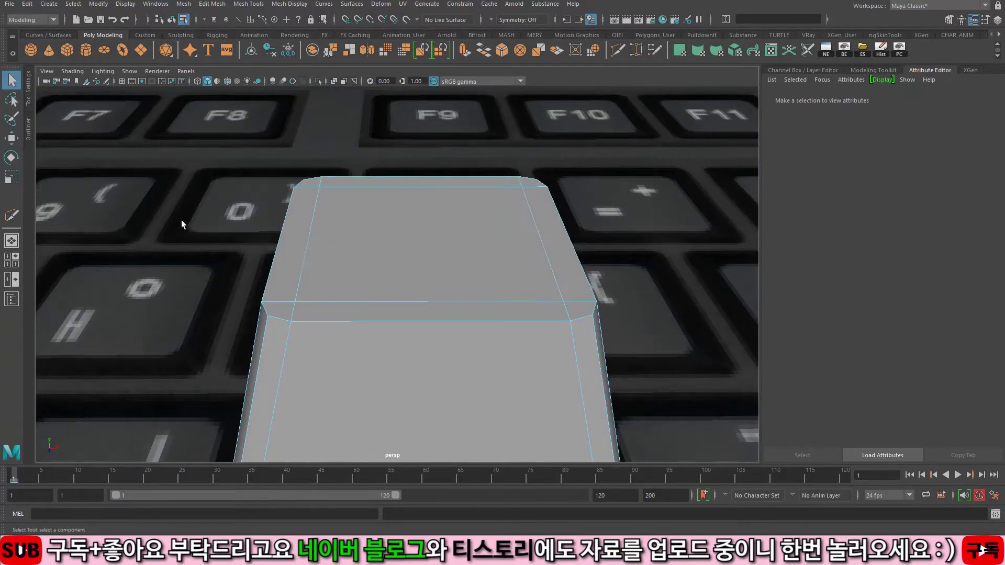
left_click(11, 216)
left_click(295, 302)
key("Escape")
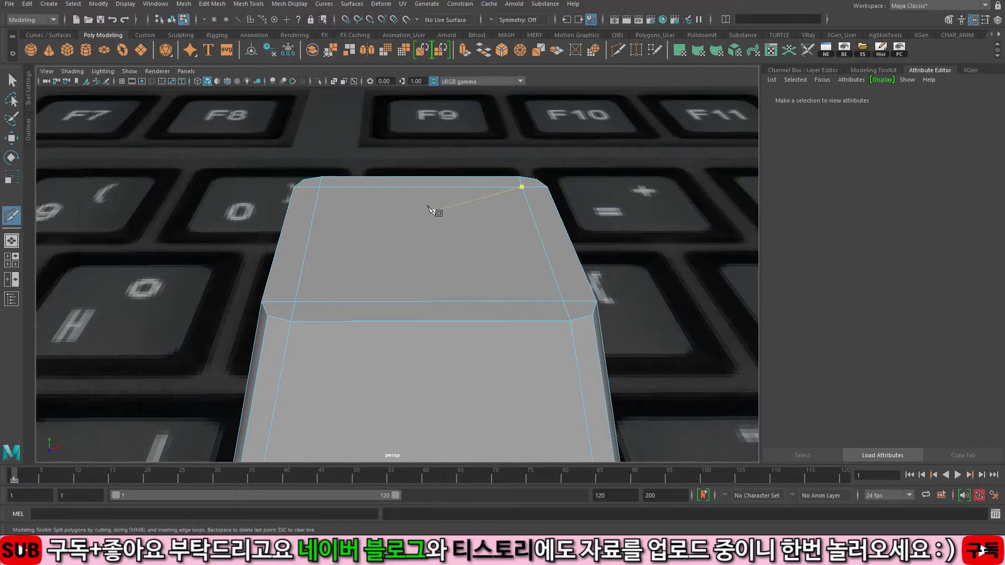
Step: Insert a front-to-back edge loop through the middle of the keycap with Multi-Cut
left_click_drag(525, 241, 471, 275, "alt")
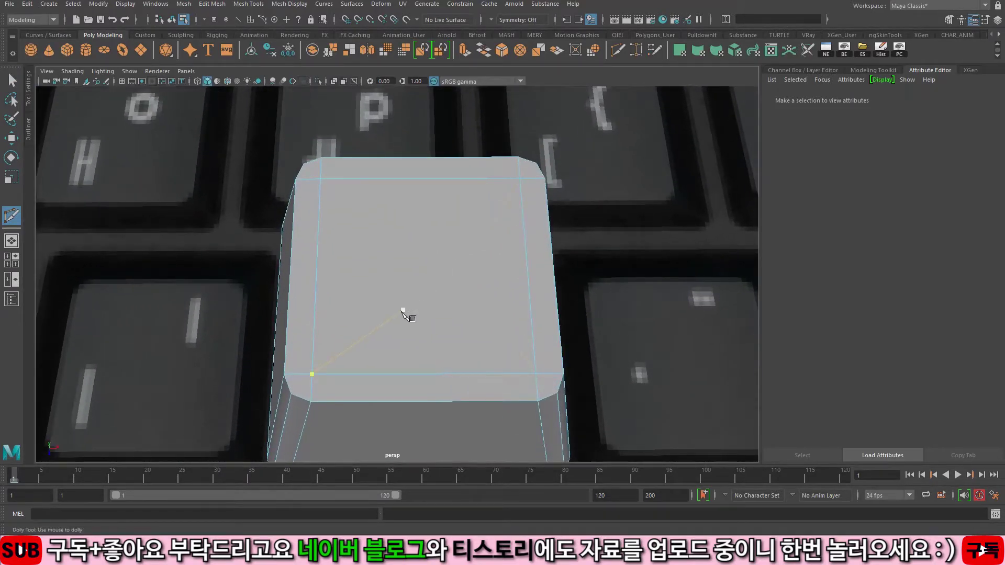
left_click_drag(407, 310, 407, 287, "alt")
right_click_drag(407, 287, 463, 288, "alt")
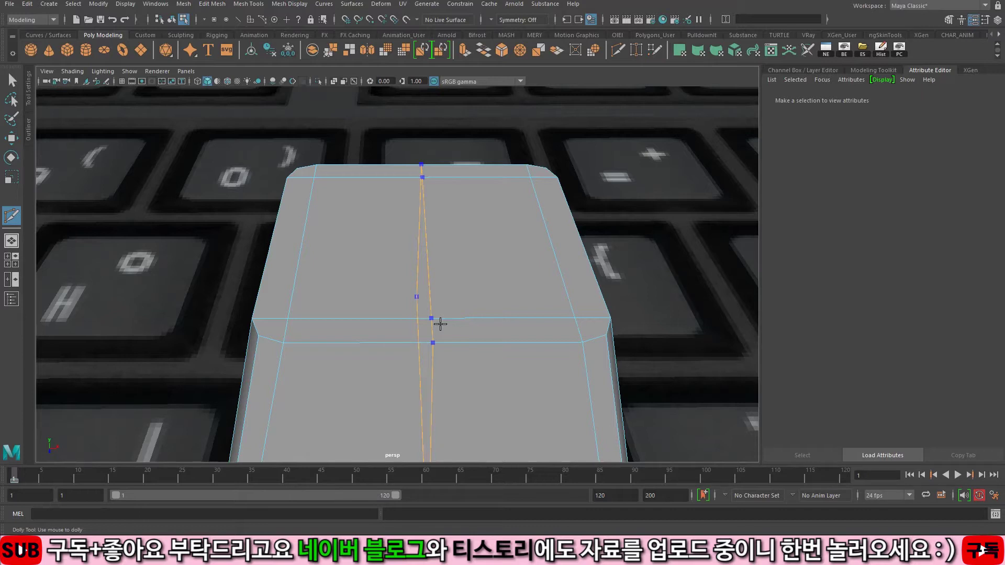
left_click(433, 343)
right_click_drag(460, 379, 497, 334, "alt")
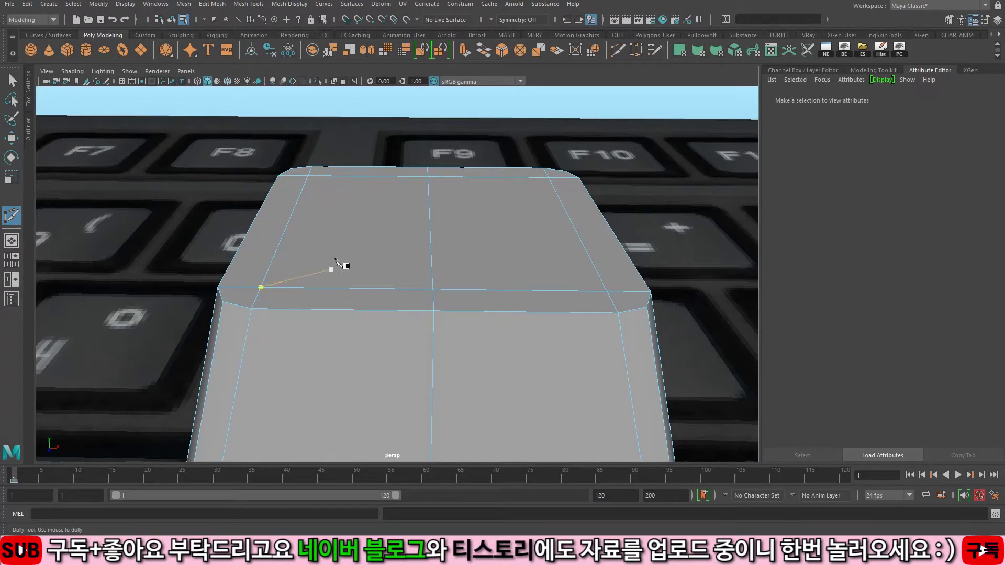
key("Escape")
left_click(260, 287)
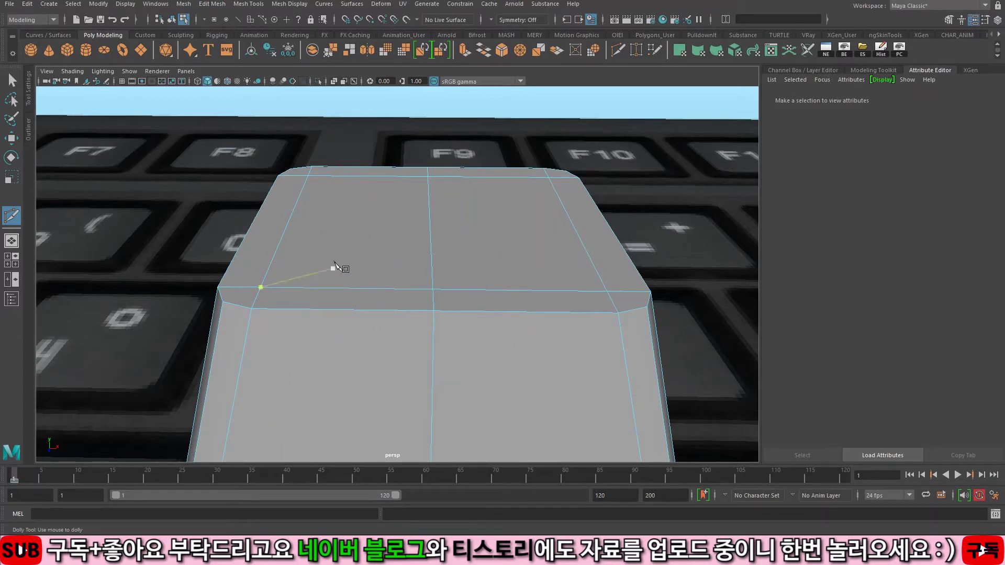
Step: Turn on Object X symmetry and insert two mirrored pairs of edge loops on both sides of the keycap's centre loop
left_click(492, 19)
left_click(505, 30)
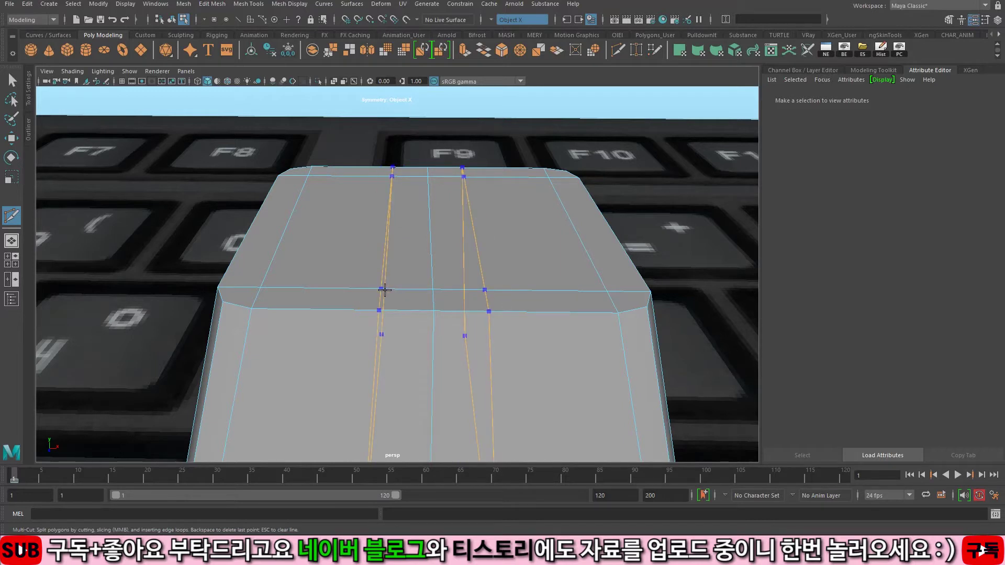
left_click(385, 290, "ctrl")
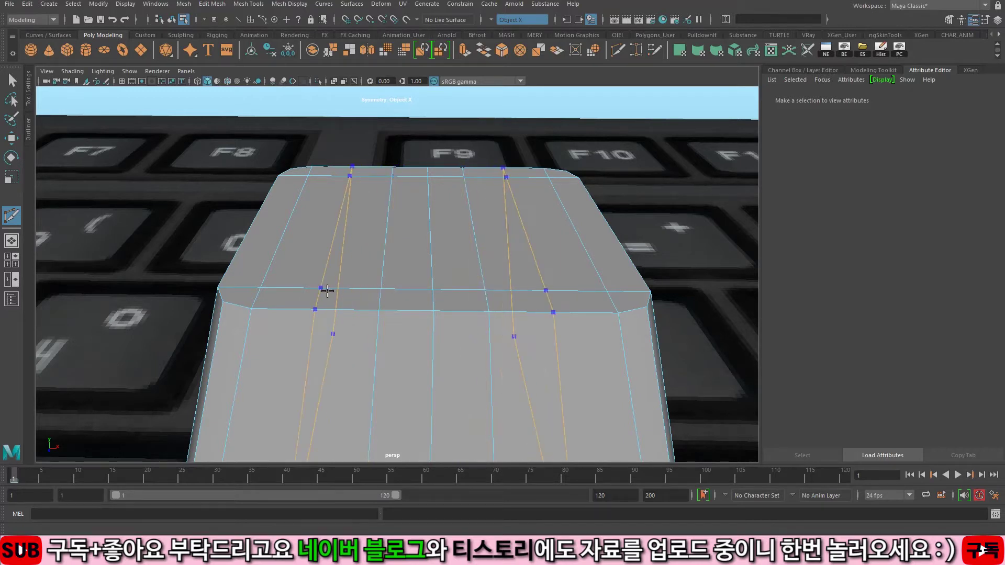
left_click(327, 291, "ctrl")
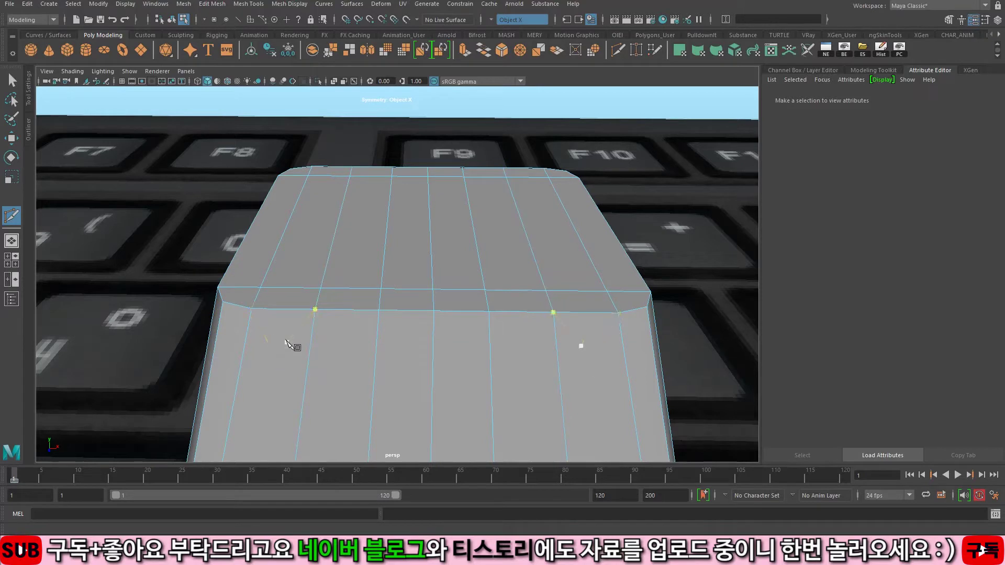
Step: Pick the mirrored edge loops in edge selection mode, and return to object selection
key("q")
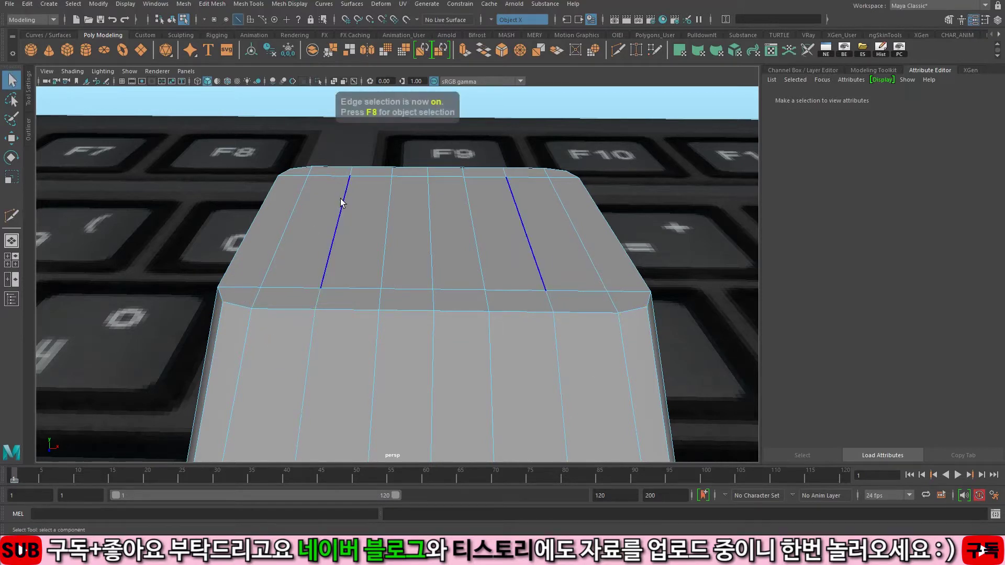
left_click(386, 207)
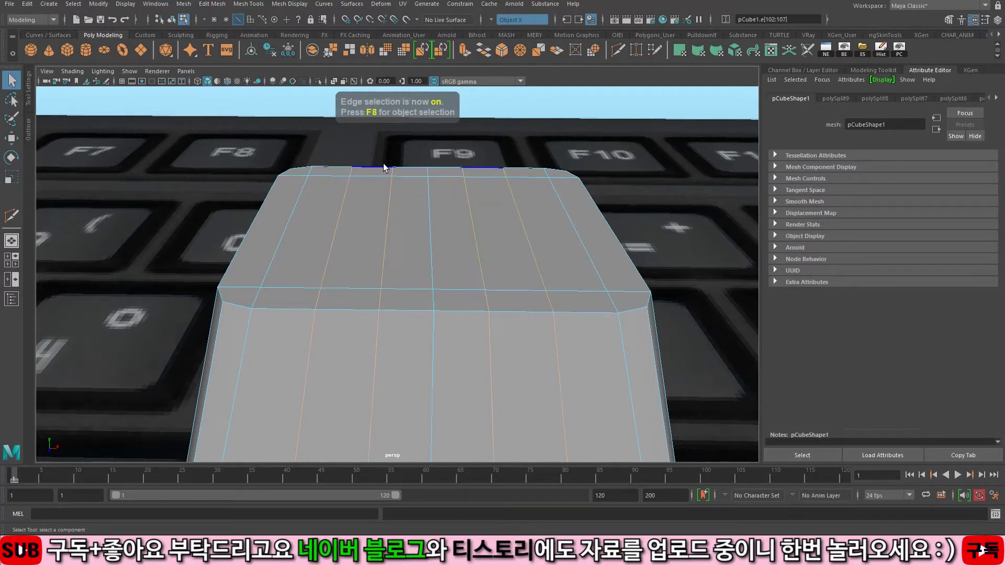
left_click(385, 289)
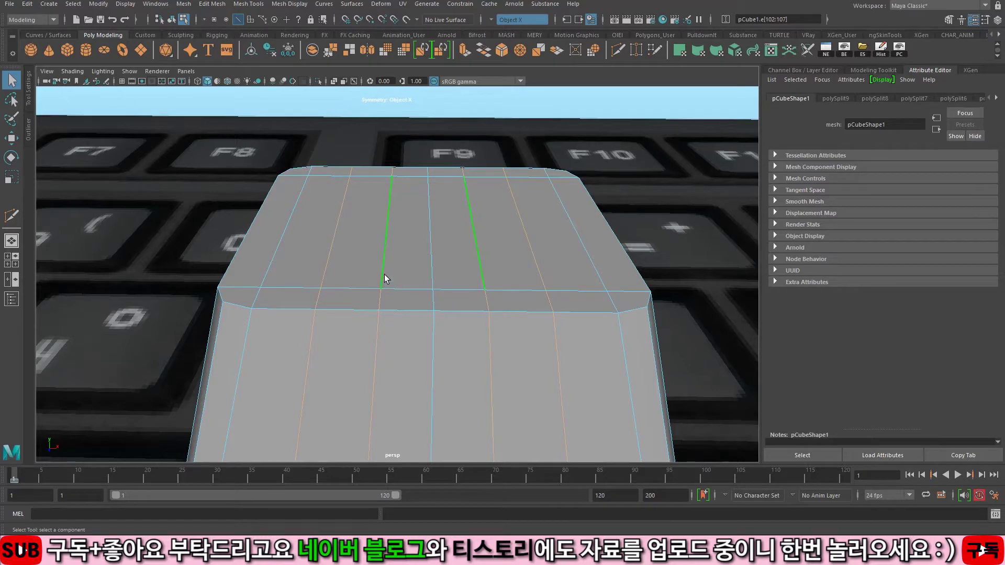
key("F8")
mouse_move(445, 218)
left_mouse_down("alt")
mouse_move(354, 222)
mouse_move(471, 220)
mouse_move(375, 224)
mouse_move(447, 227)
left_mouse_up("alt")
left_click_drag(435, 294, 369, 281, "alt")
Step: Turn symmetry off and select the centre edges across the keycap's top in edge selection mode, with the Move tool active
key("F10")
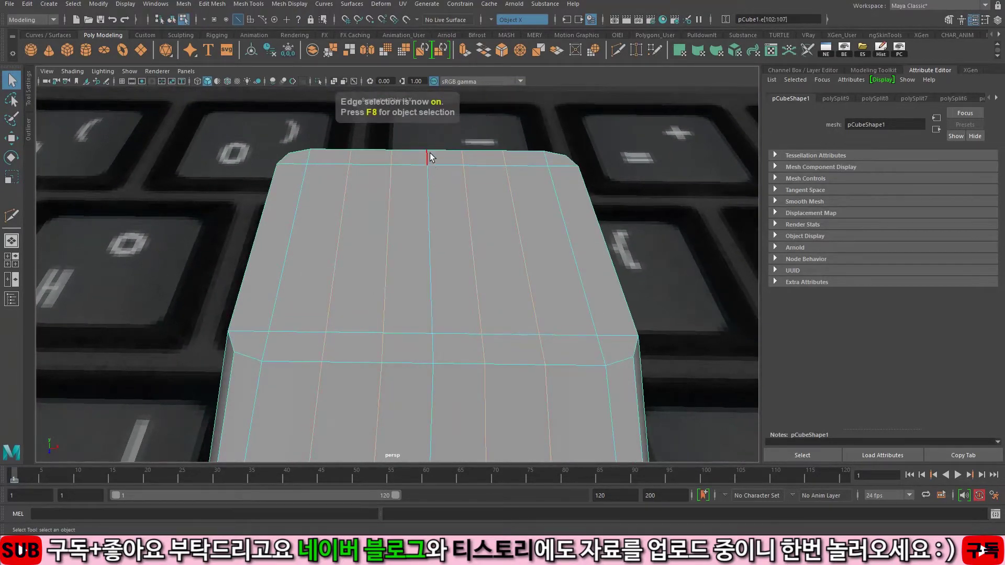
double_click(440, 346)
right_click_drag(407, 250, 486, 204, "alt")
left_click(491, 21)
left_click(497, 28)
left_click_drag(461, 230, 455, 190, "alt")
key("w")
middle_click_drag(452, 203, 438, 246, "alt")
left_click_drag(439, 246, 431, 269, "alt")
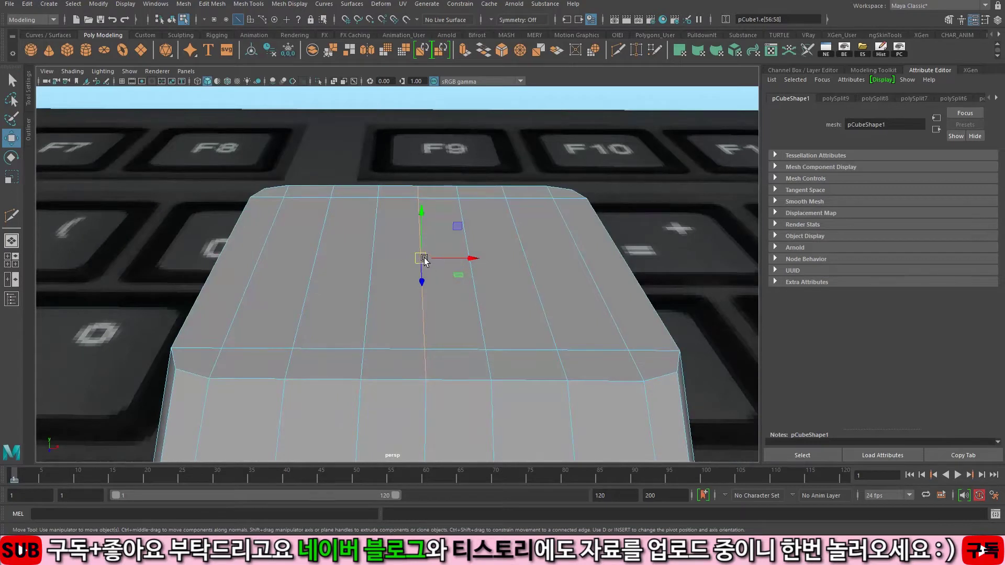
Step: Enable soft selection, reduce its falloff radius, and lower the centre edges to curve the keycap's top inward
key("b")
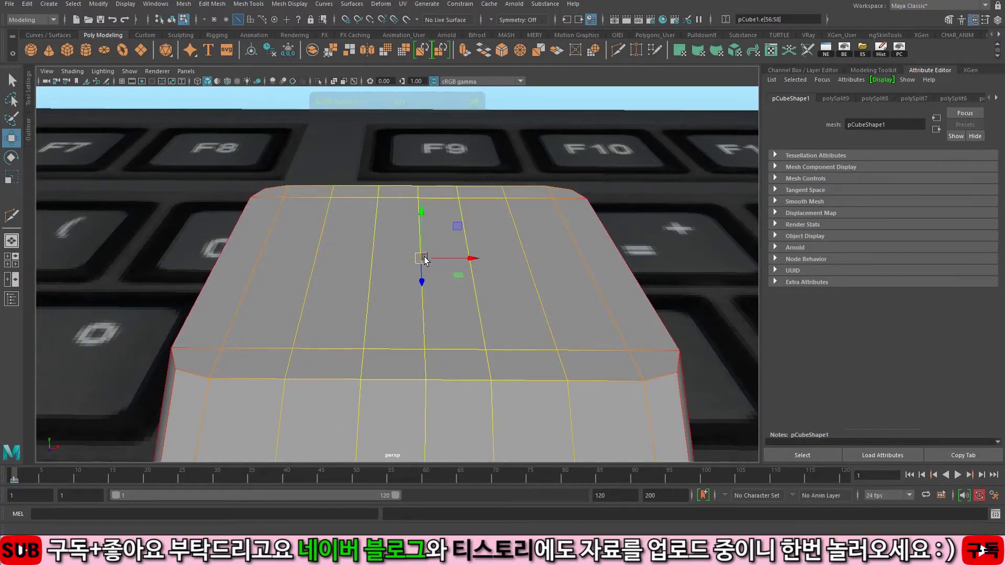
key("b")
left_click_drag(422, 258, 298, 259)
left_click_drag(426, 272, 423, 230, "alt")
right_click_drag(385, 241, 333, 247, "alt")
left_click_drag(414, 206, 408, 236)
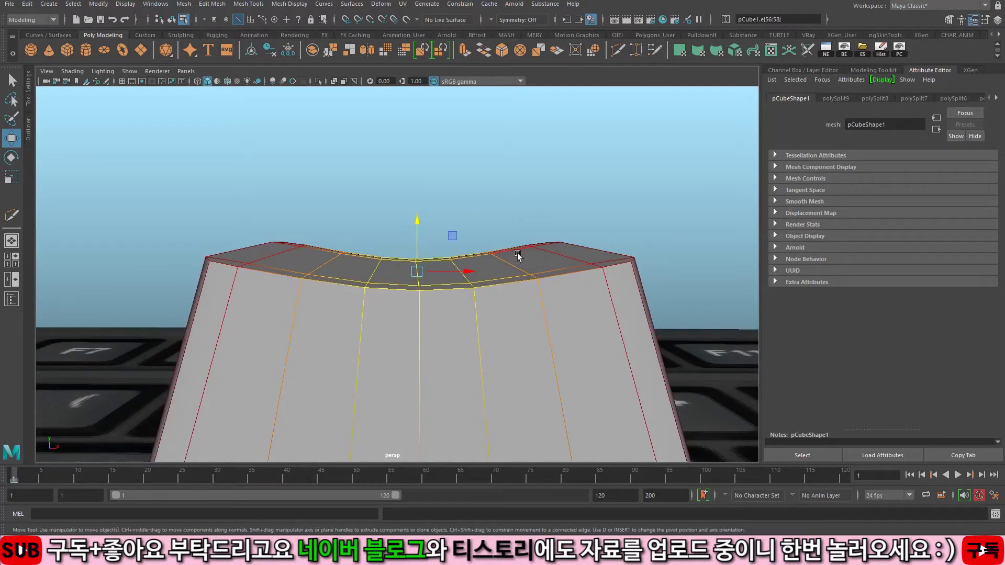
mouse_move(332, 263)
left_mouse_down("alt")
mouse_move(332, 273)
mouse_move(334, 265)
left_mouse_up("alt")
Step: With soft selection off and Object X symmetry on, adjust the mirrored vertex rows beside the top's outer edges to smooth the curve
left_click(522, 20)
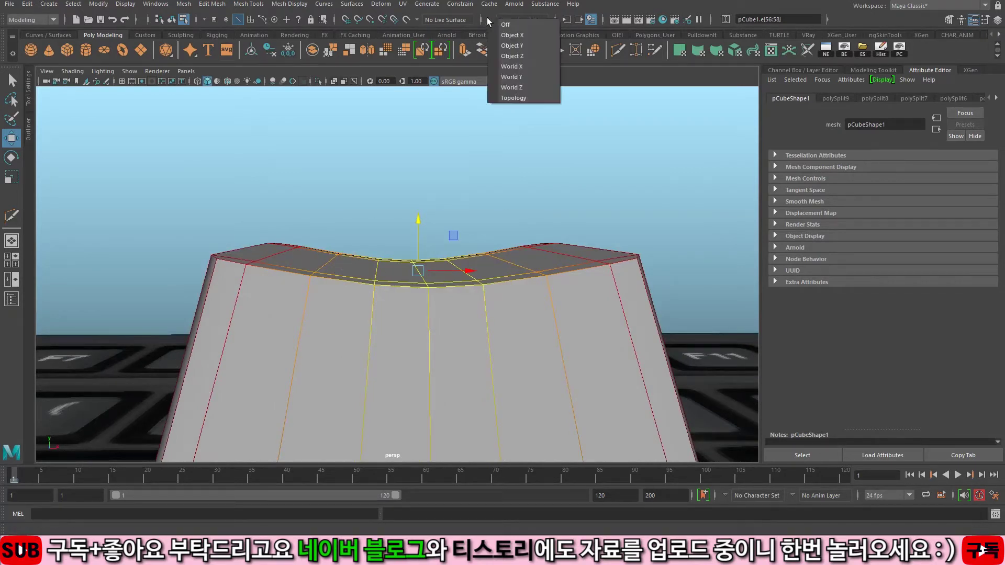
left_click(515, 35)
key("b")
mouse_move(362, 221)
left_mouse_down("alt")
mouse_move(436, 227)
mouse_move(349, 238)
mouse_move(374, 290)
mouse_move(368, 207)
left_mouse_up("alt")
key("F9")
left_click_drag(313, 251, 320, 244, "alt")
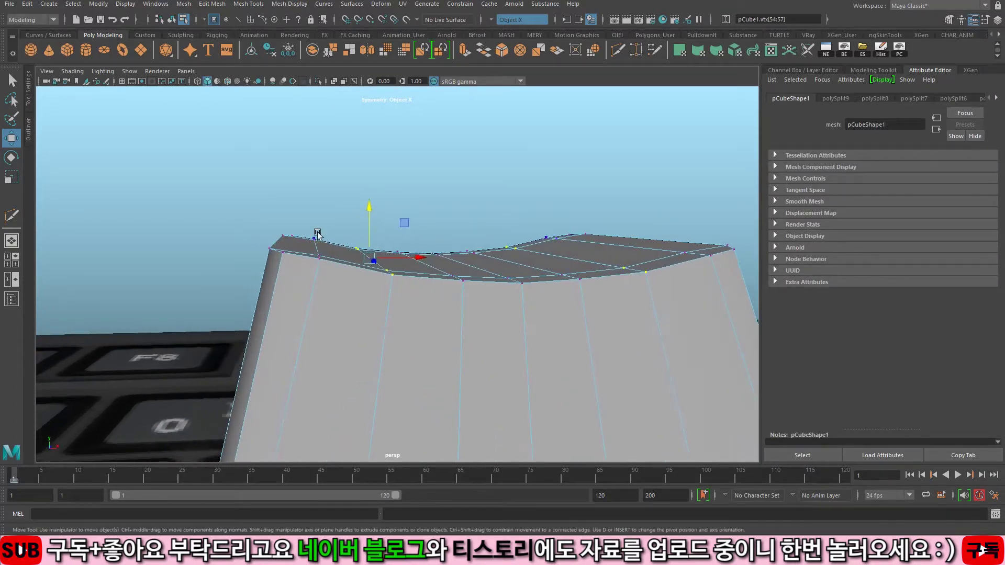
left_click_drag(334, 287, 335, 287)
left_click_drag(306, 182, 386, 224)
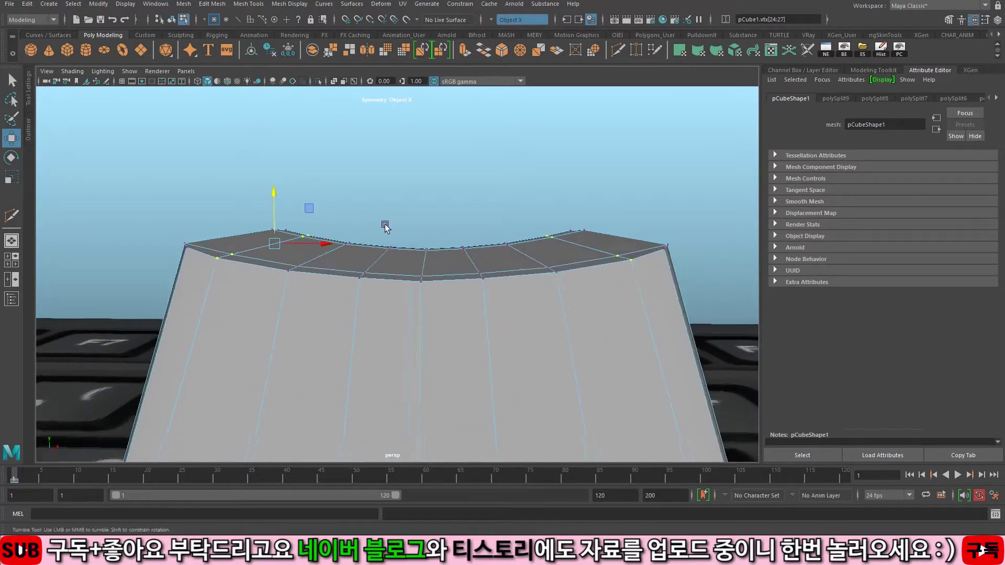
middle_click_drag(370, 294, 372, 299)
right_click_drag(373, 300, 334, 282, "alt")
left_click_drag(334, 282, 336, 314, "alt")
Step: Return to object selection, select the whole keycap, and turn symmetry off
key("F8")
left_click(426, 194)
left_click_drag(429, 288, 430, 239, "alt")
right_click_drag(393, 249, 394, 231, "alt")
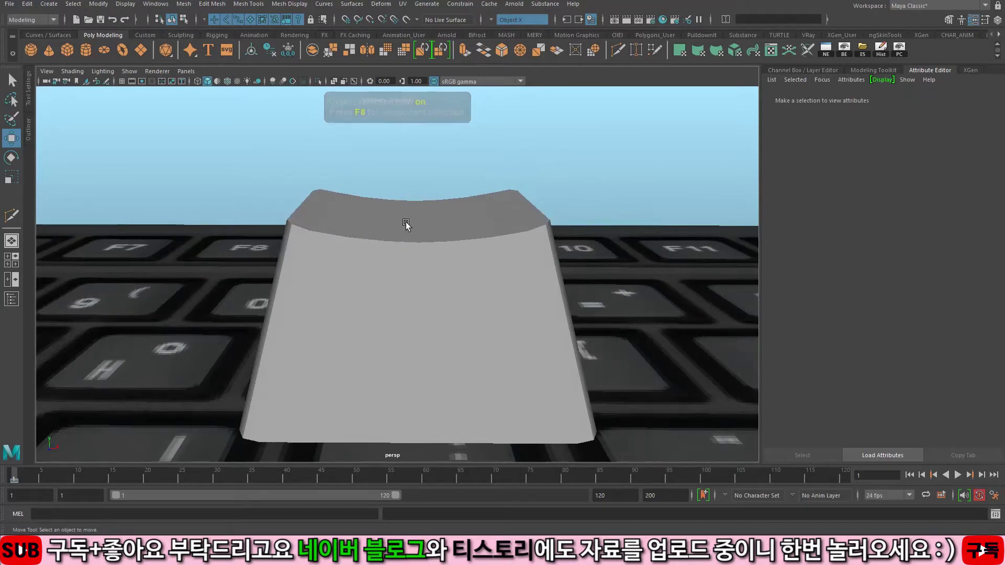
left_click_drag(404, 238, 346, 251, "alt")
left_click_drag(425, 266, 377, 231, "alt")
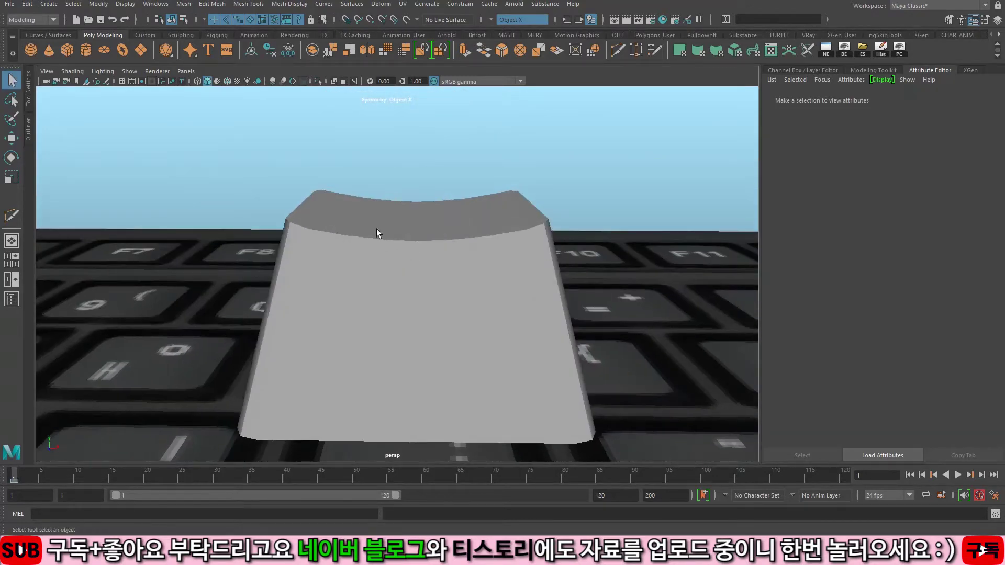
key("q")
left_click(499, 218)
right_click_drag(498, 218, 482, 292, "alt")
left_click_drag(482, 292, 416, 308, "alt")
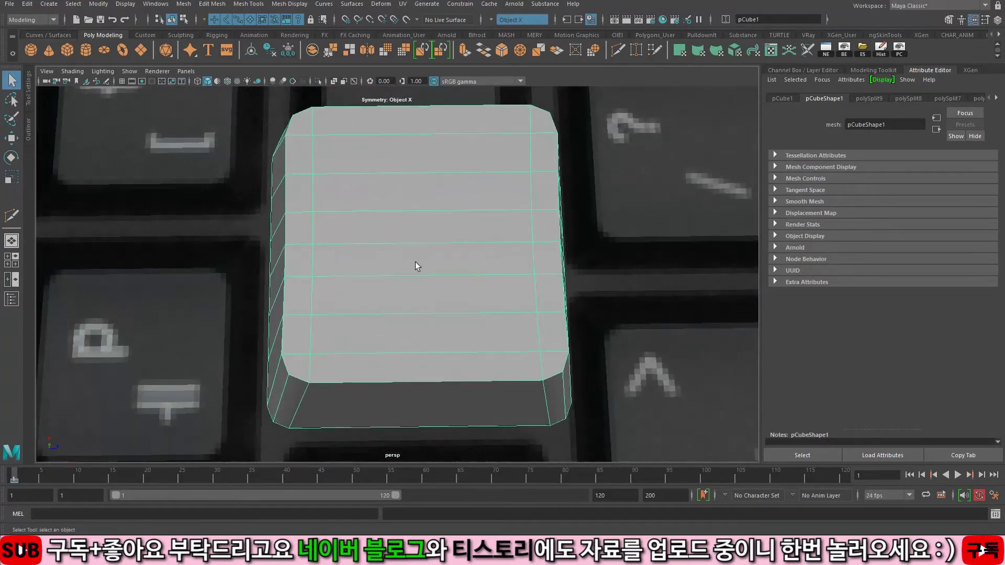
left_click(501, 20)
left_click(506, 27)
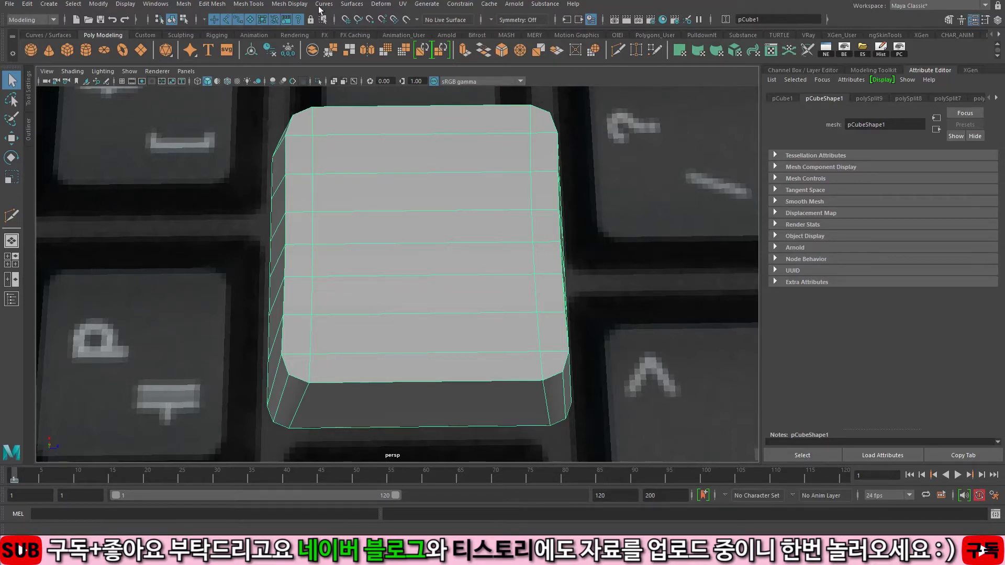
Step: Insert several evenly spaced edge loops across the keycap's curved top with Insert Edge Loop, and close the tool settings
left_click(248, 4)
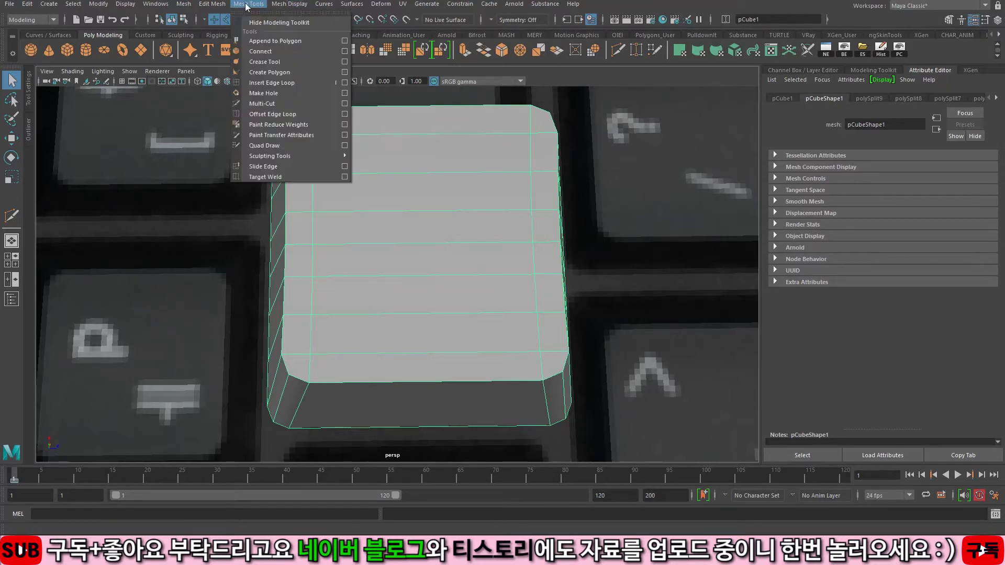
left_click(275, 80)
double_click(9, 218)
left_click_drag(489, 188, 517, 251, "alt")
left_click(567, 312)
left_click_drag(567, 318, 429, 228, "alt")
key("q")
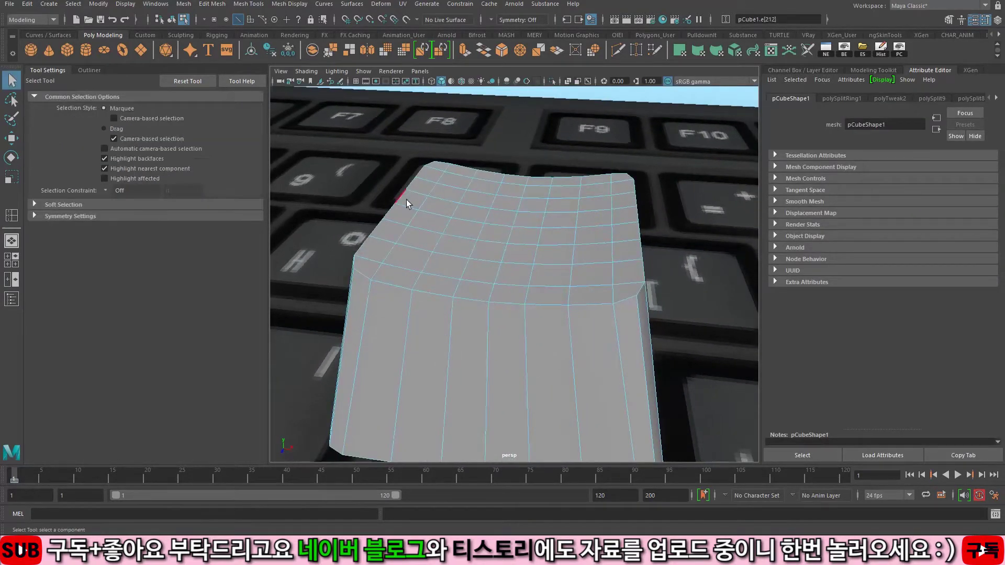
left_click(62, 70)
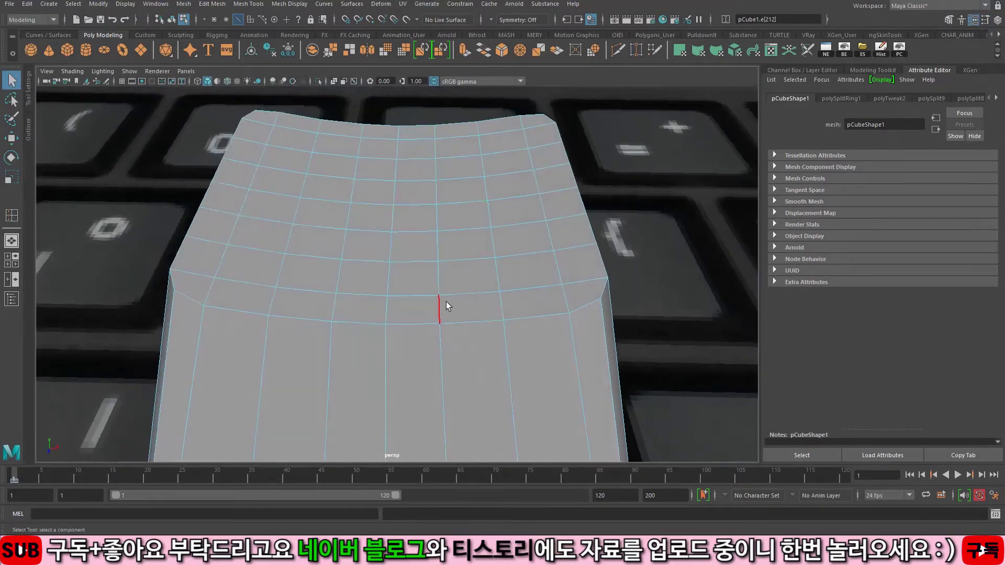
Step: Insert five evenly spaced horizontal edge loops around the keycap's sides with Insert Edge Loop
right_click_drag(446, 302, 345, 294, "alt")
left_click_drag(345, 293, 346, 256, "alt")
middle_click_drag(345, 256, 363, 245, "alt")
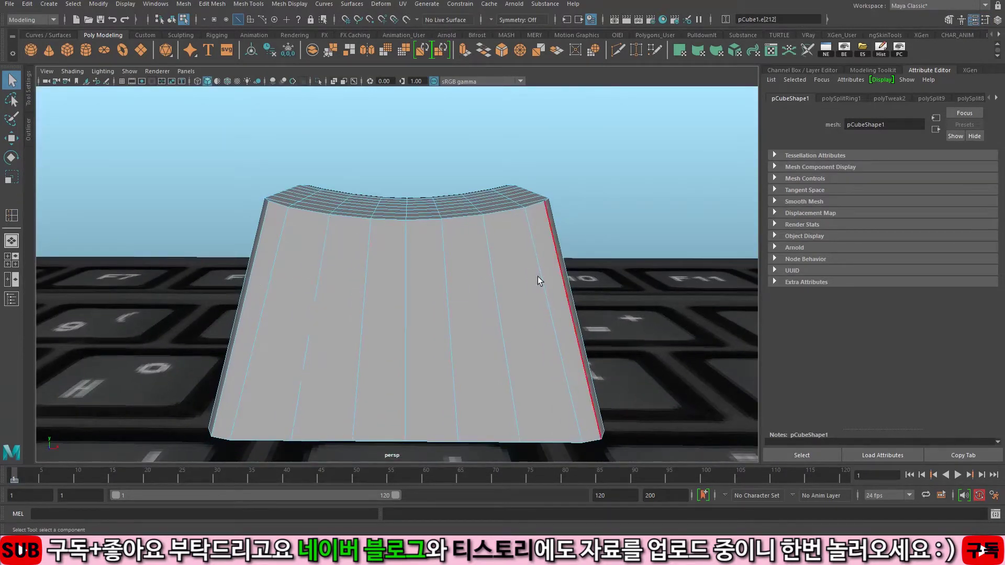
left_click(10, 215)
left_click(366, 290)
left_click_drag(365, 290, 346, 296, "alt")
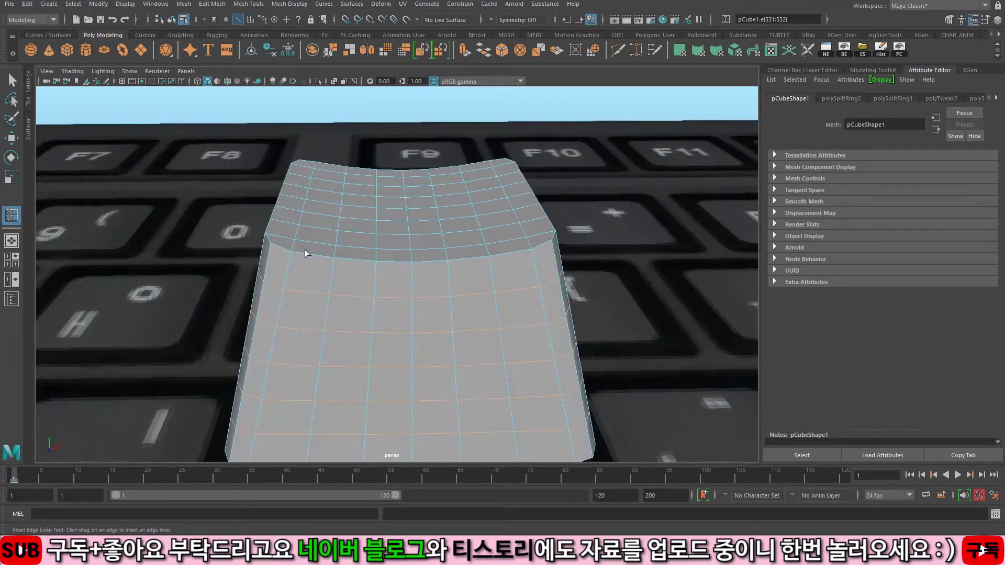
left_click_drag(405, 279, 476, 281, "alt")
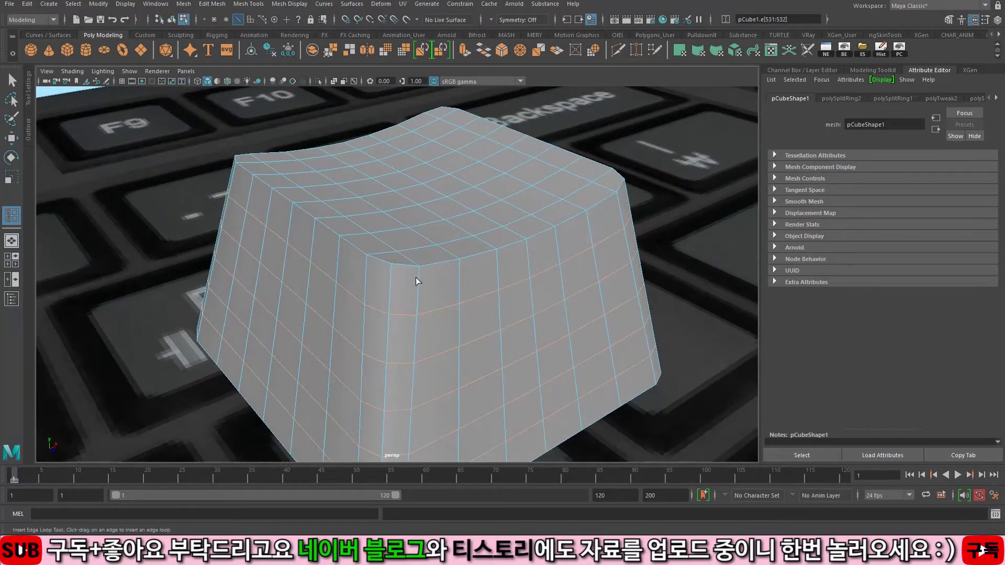
right_click_drag(404, 272, 362, 283, "alt")
left_click_drag(363, 283, 299, 273, "alt")
left_click_drag(484, 302, 443, 274, "alt")
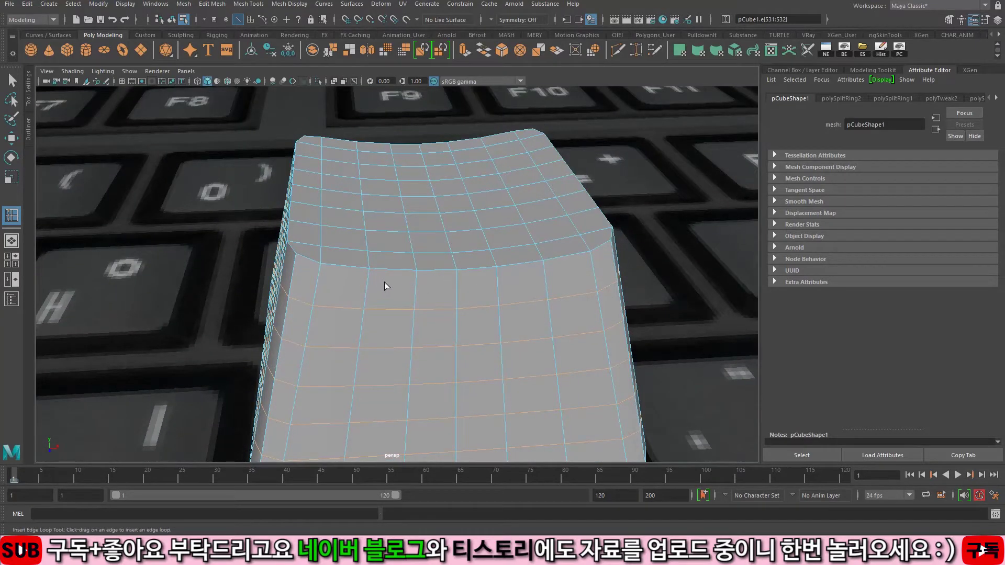
Step: Select the keycap in object mode, show its channels, and move it up well above the keyboard image plane
left_click_drag(432, 290, 447, 275, "alt")
key("F8")
key("ctrl+a")
key("w")
scroll(485, 285, "down", 5)
left_click_drag(451, 230, 456, 68)
key("f")
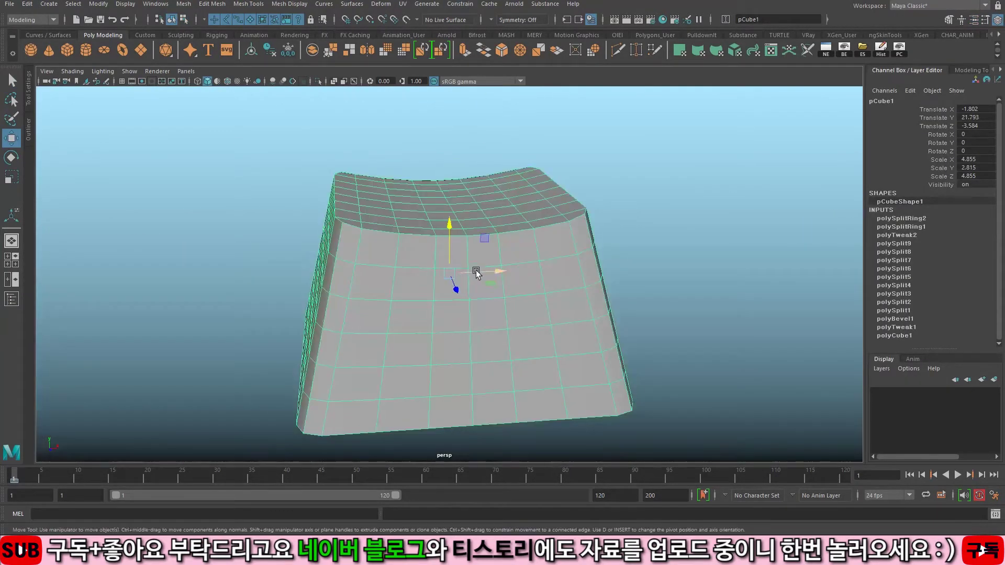
Step: Delete all the faces on the keycap's underside and return to object selection
key("q")
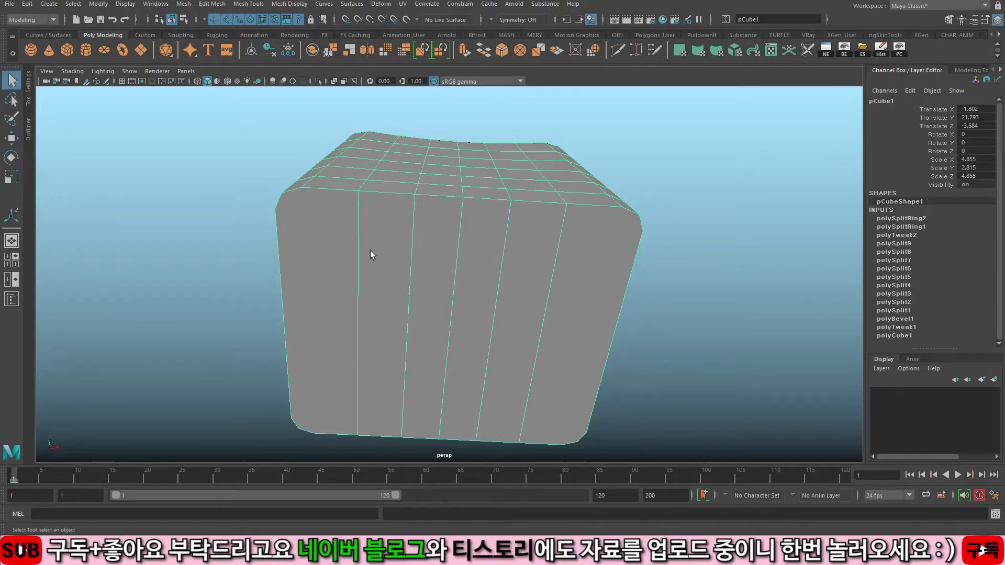
key("F11")
left_click(534, 258)
left_click_drag(534, 258, 318, 240)
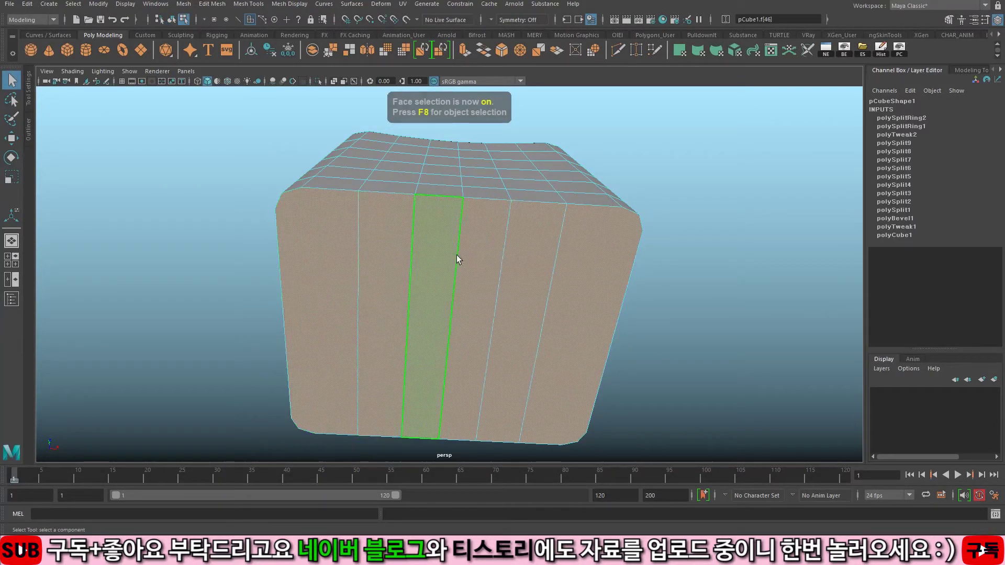
key("Delete")
key("F8")
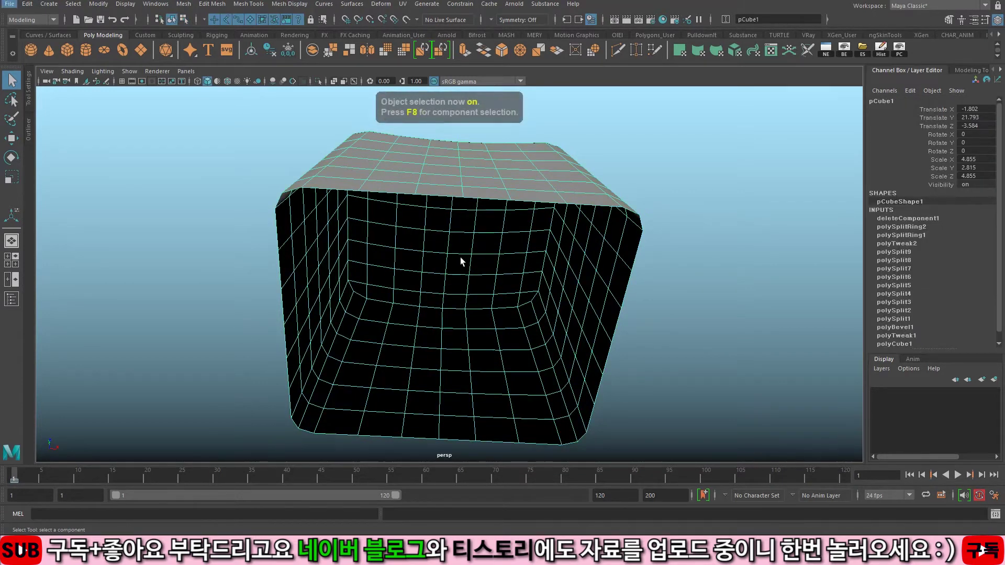
Step: Extrude all the keycap's faces with a Local Translate Z of about -0.198 to give the open shell a wall thickness
key("ctrl+e")
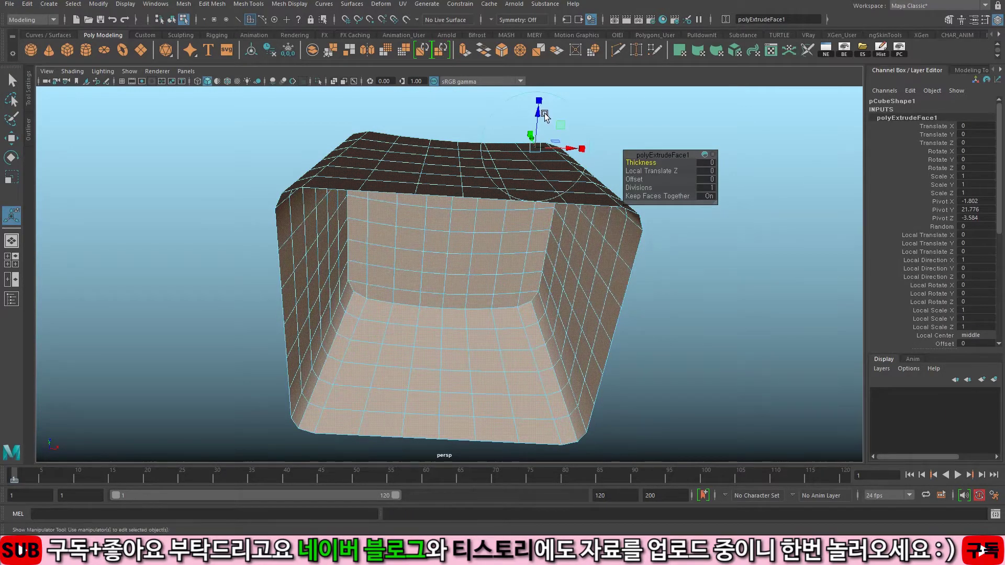
left_click_drag(534, 112, 536, 128)
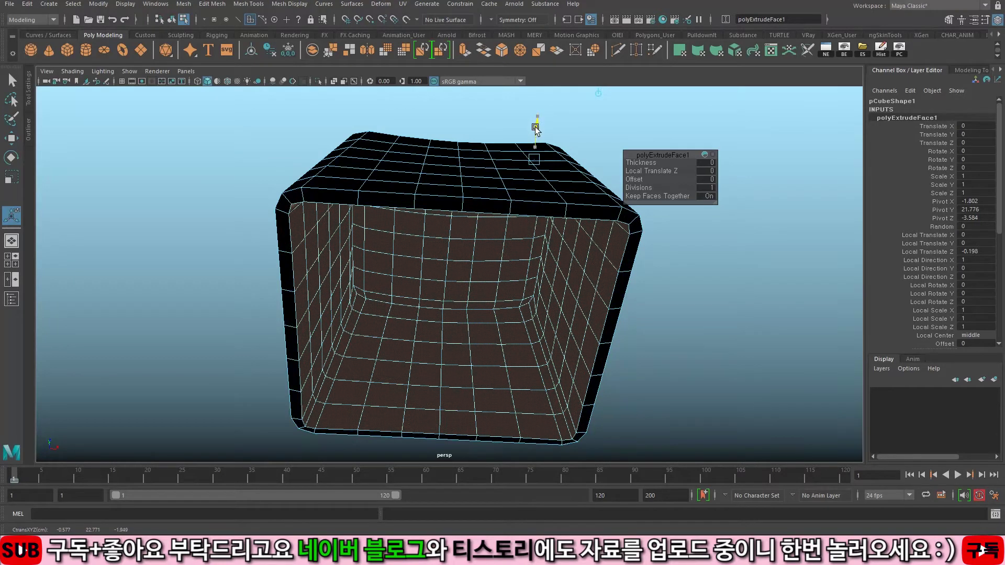
left_click_drag(522, 227, 498, 270, "alt")
key("F8")
Step: Reverse the keycap's normals so its outer surface shades correctly, and deselect it
mouse_move(548, 224)
left_mouse_down("alt")
mouse_move(449, 187)
mouse_move(428, 249)
mouse_move(433, 233)
mouse_move(437, 247)
mouse_move(579, 220)
mouse_move(661, 231)
mouse_move(543, 262)
mouse_move(529, 231)
left_mouse_up("alt")
left_click(579, 219)
left_click(380, 190)
left_click(278, 4)
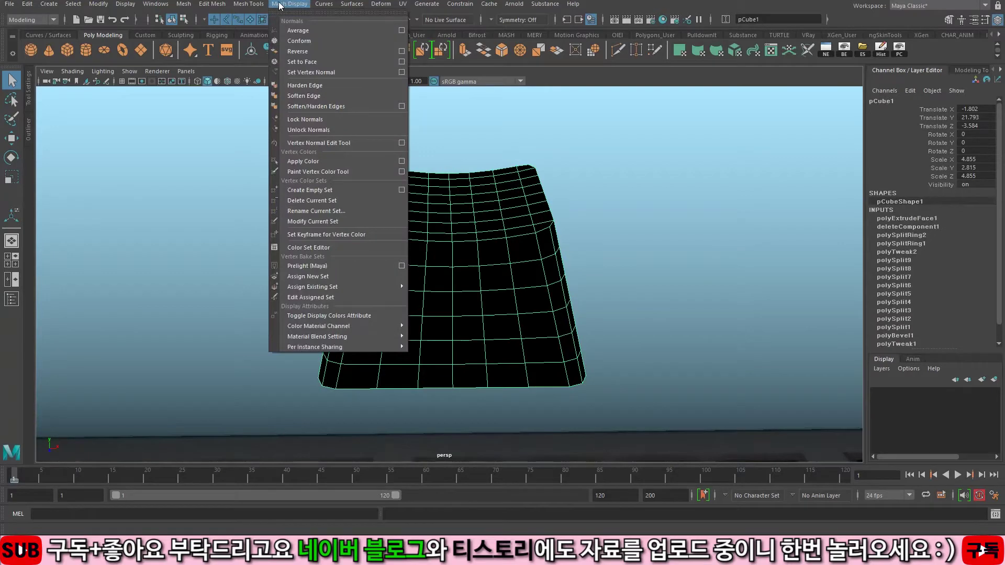
left_click(310, 49)
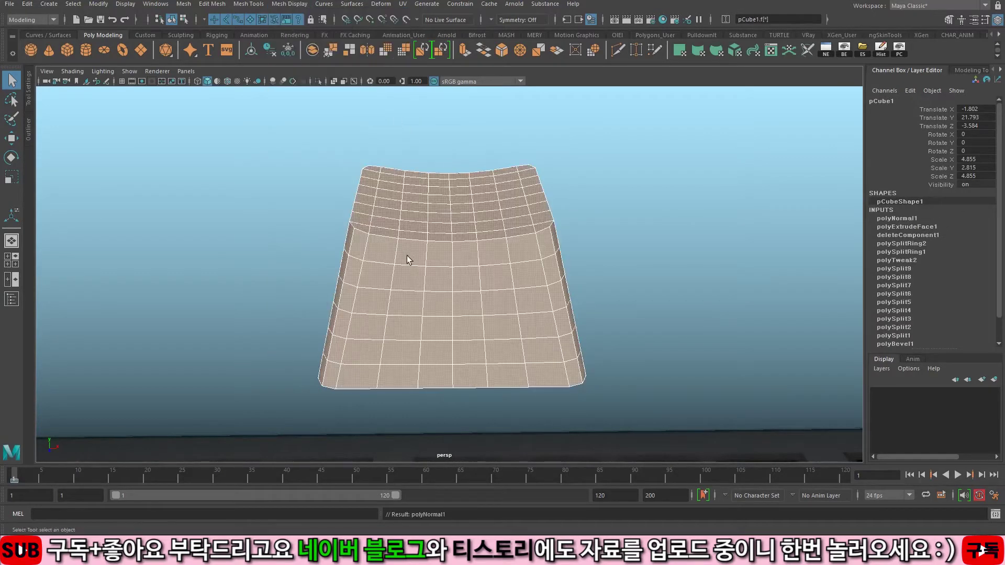
left_click(573, 215)
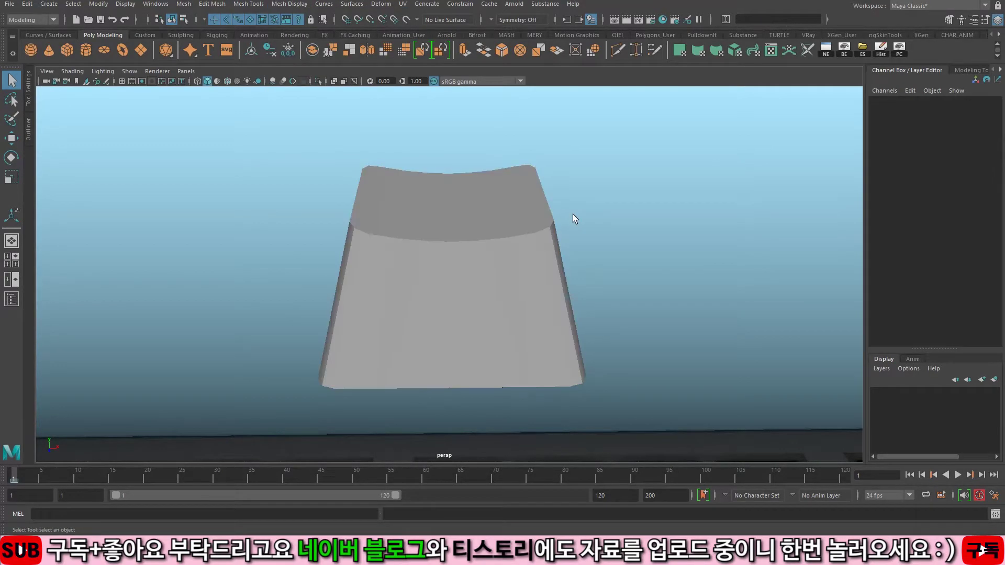
Step: Bevel the edge loop around the keycap's top rim with 2 segments and a fraction of 0.2
left_click(451, 238)
left_click_drag(623, 244, 437, 257, "alt")
key("F10")
double_click(436, 255)
left_click_drag(592, 184, 535, 182, "alt")
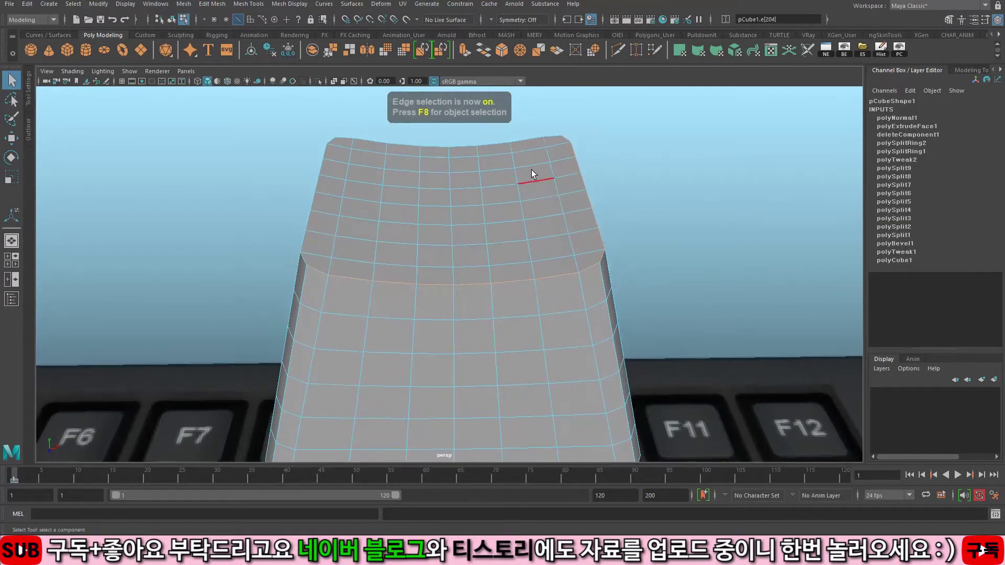
left_click_drag(323, 150, 529, 208, "alt")
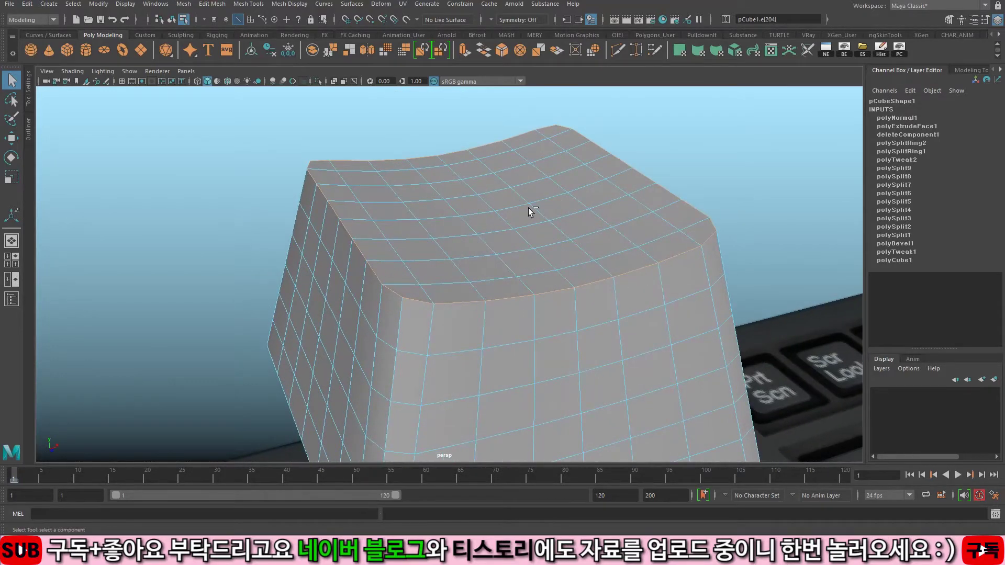
key("ctrl+b")
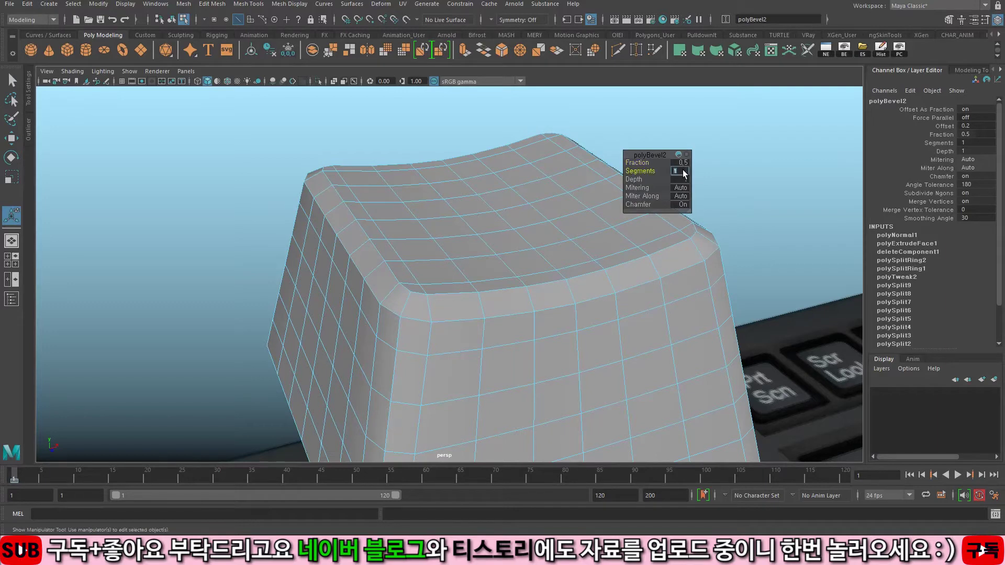
type("2")
key("Return")
type("0.2")
key("Return")
left_click_drag(576, 276, 438, 269, "alt")
key("F8")
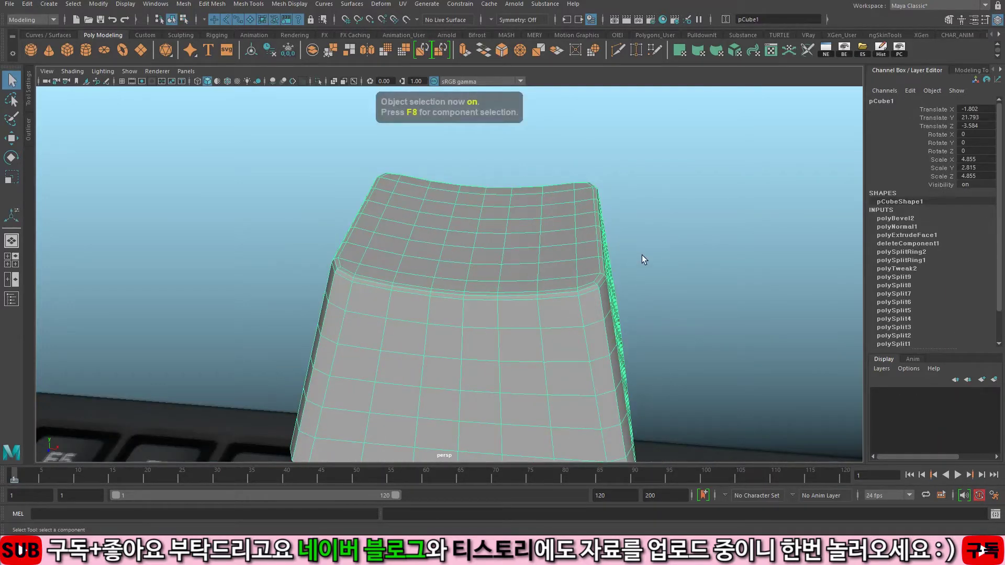
Step: Preview the keycap smoothed, inspect its rounded rim from several angles, and return to the unsmoothed display
left_click(643, 262)
left_click_drag(643, 263, 517, 278, "alt")
left_click(605, 275)
left_click(636, 259)
right_click_drag(635, 258, 485, 296, "alt")
left_click_drag(484, 296, 631, 262, "alt")
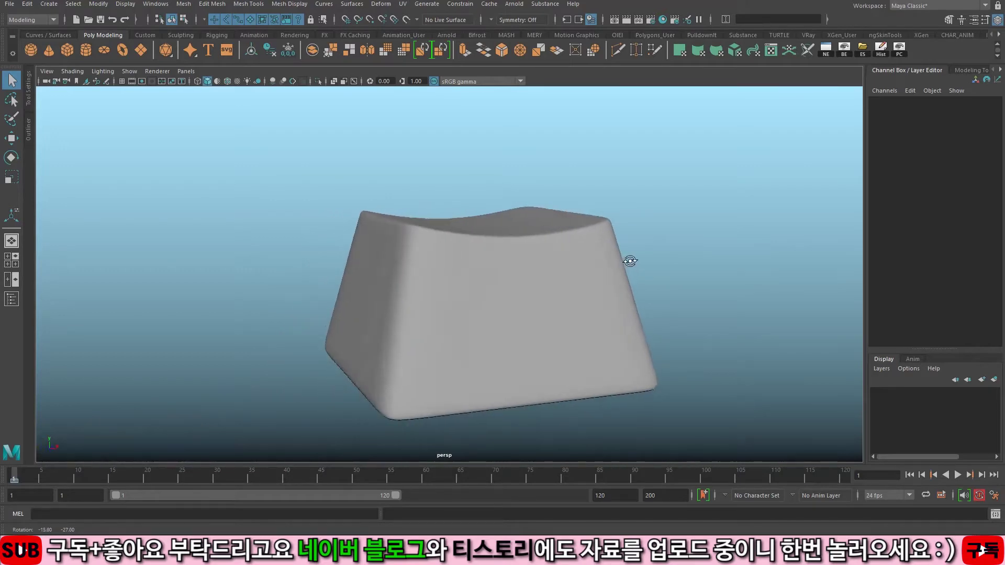
left_click(595, 281)
key("1")
Step: In the top view, move the keycap onto the ESC key of the keyboard image and switch to wireframe display
right_click_drag(674, 267, 381, 260, "alt")
left_click_drag(380, 261, 400, 271, "alt")
key("space")
key("space")
scroll(408, 220, "down", 10)
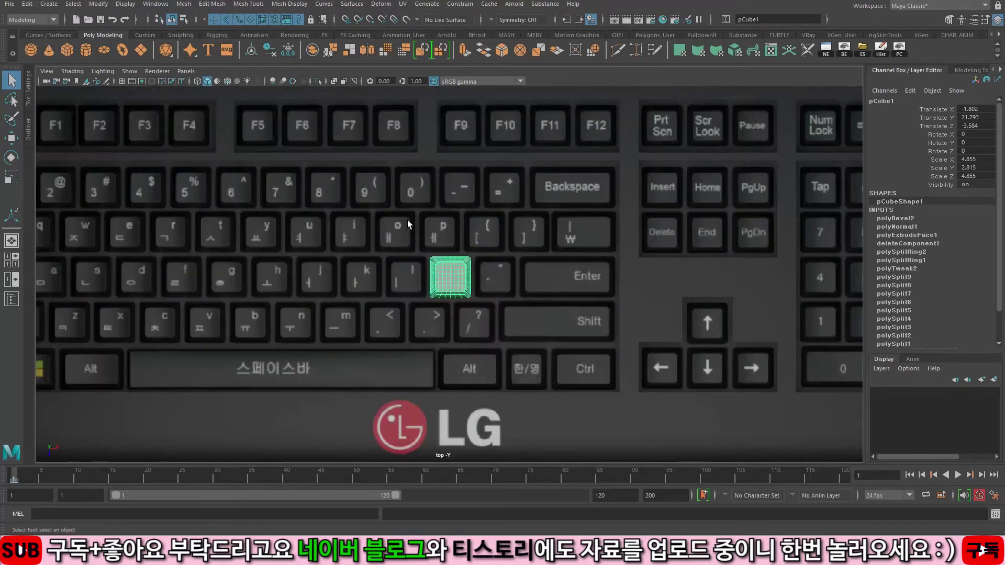
scroll(407, 219, "down", 5)
middle_click_drag(387, 219, 515, 272, "alt")
key("w")
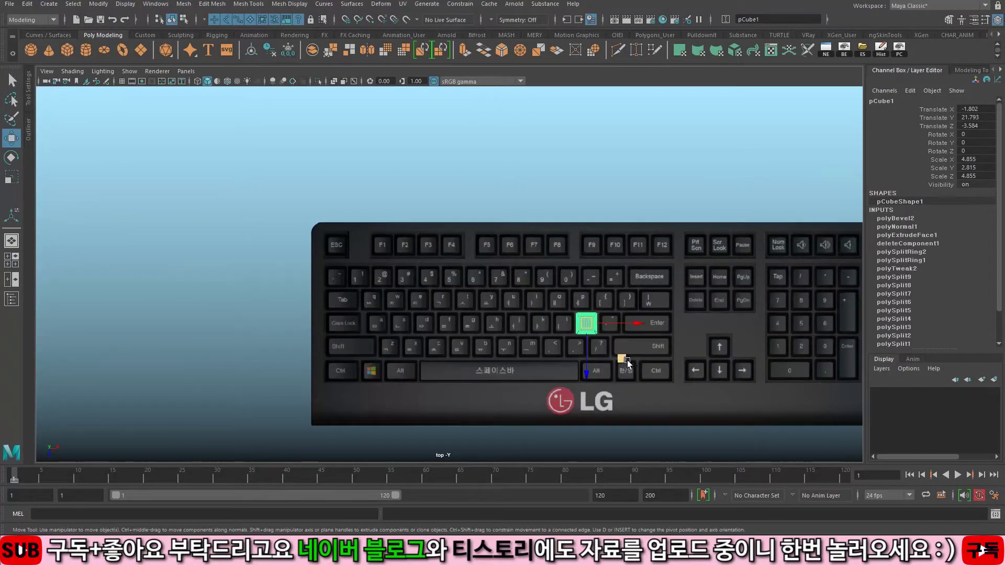
left_click_drag(629, 363, 474, 312)
left_click_drag(377, 284, 377, 283)
key("f")
scroll(594, 291, "down", 8)
scroll(580, 306, "up", 1)
key("4")
middle_click_drag(589, 310, 569, 308, "alt")
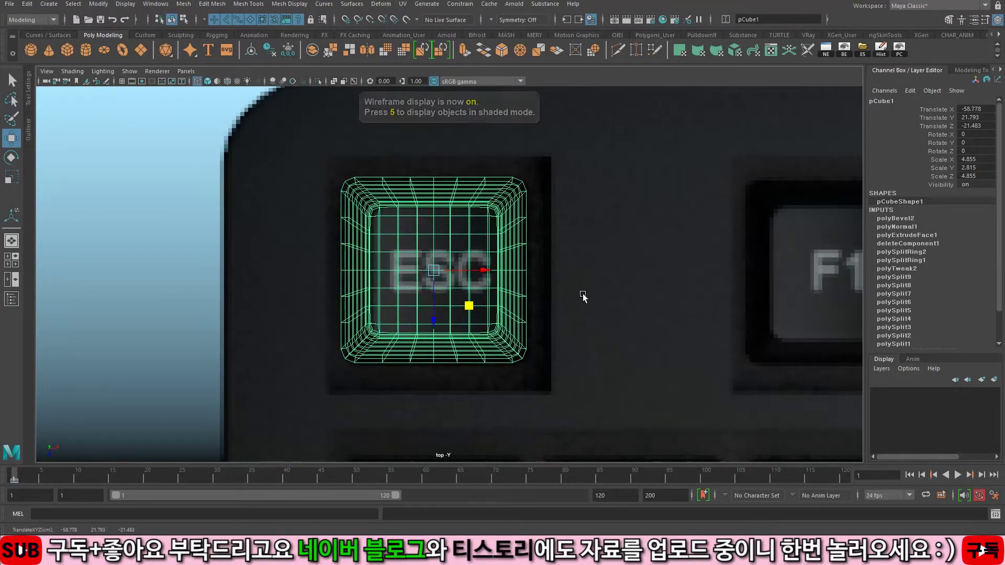
Step: Nudge the keycap into its final place over ESC, and save the scene with the keycap's construction history deleted
scroll(932, 284, "down", 2)
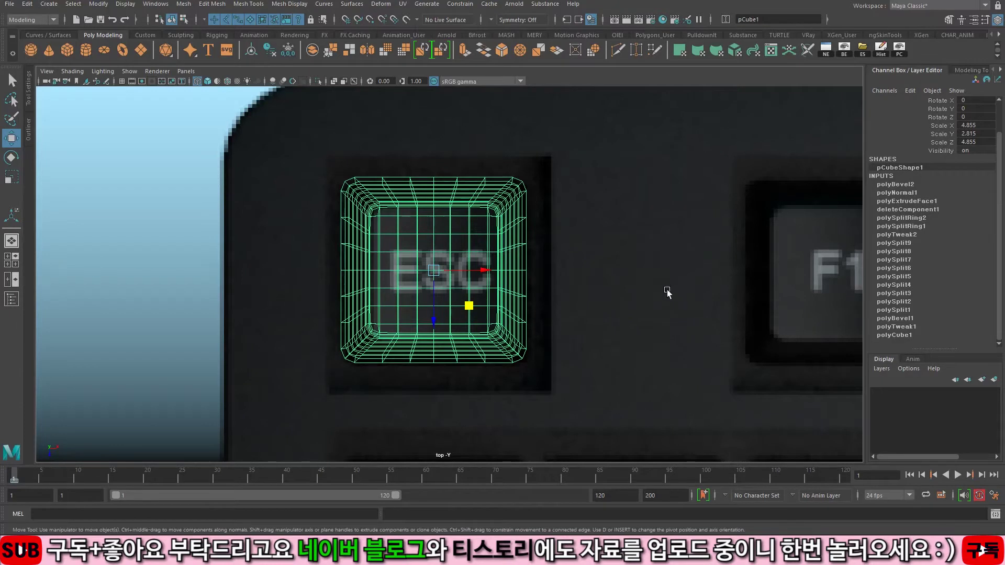
left_click_drag(471, 314, 473, 314)
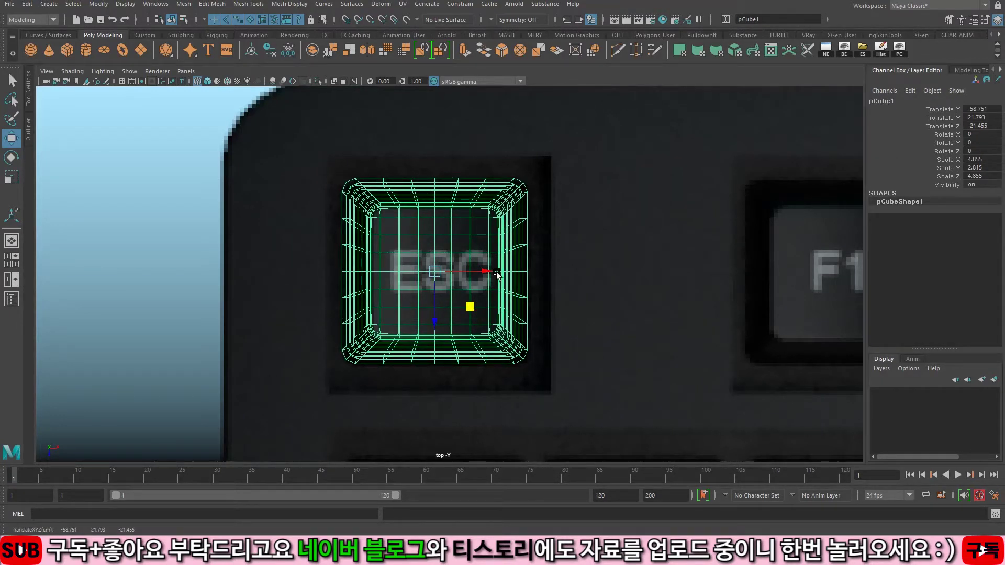
key("ctrl+s")
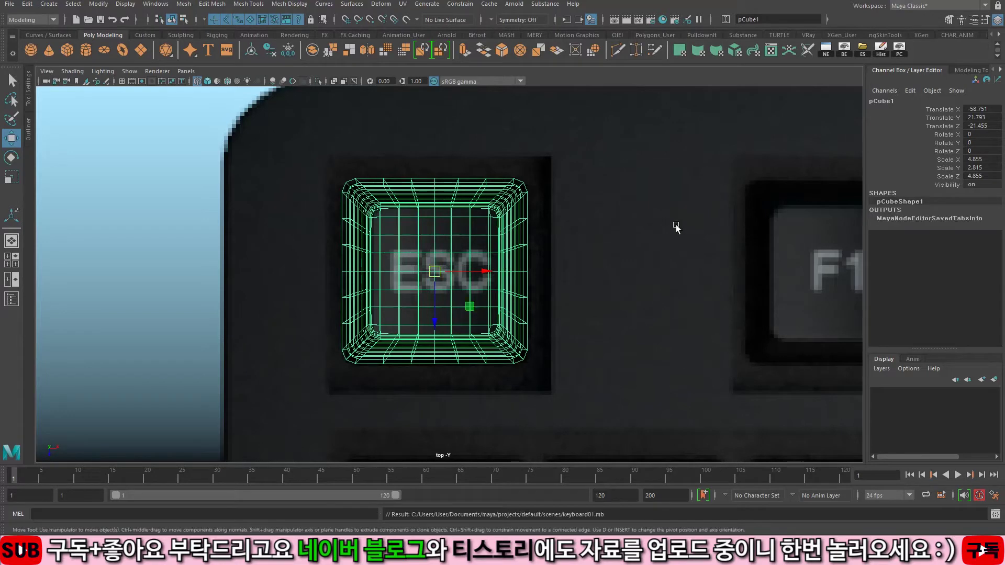
left_click_drag(482, 272, 481, 271)
Step: Duplicate the ESC keycap and move the copy along X onto the F1 key, at about X -48.195
right_click_drag(639, 251, 597, 252, "alt")
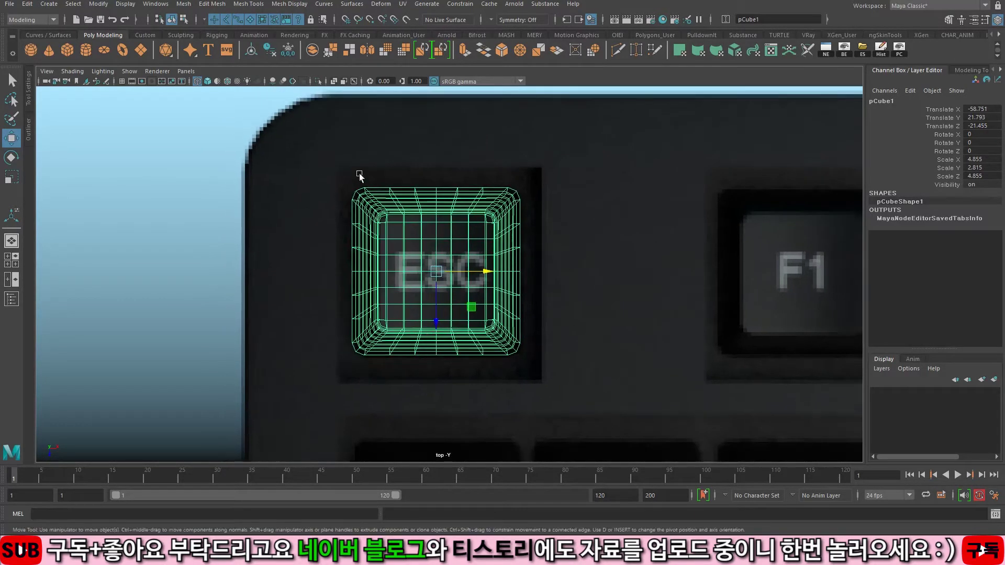
middle_click_drag(589, 242, 464, 237, "alt")
right_click_drag(465, 238, 357, 215, "alt")
middle_click_drag(357, 215, 216, 212, "alt")
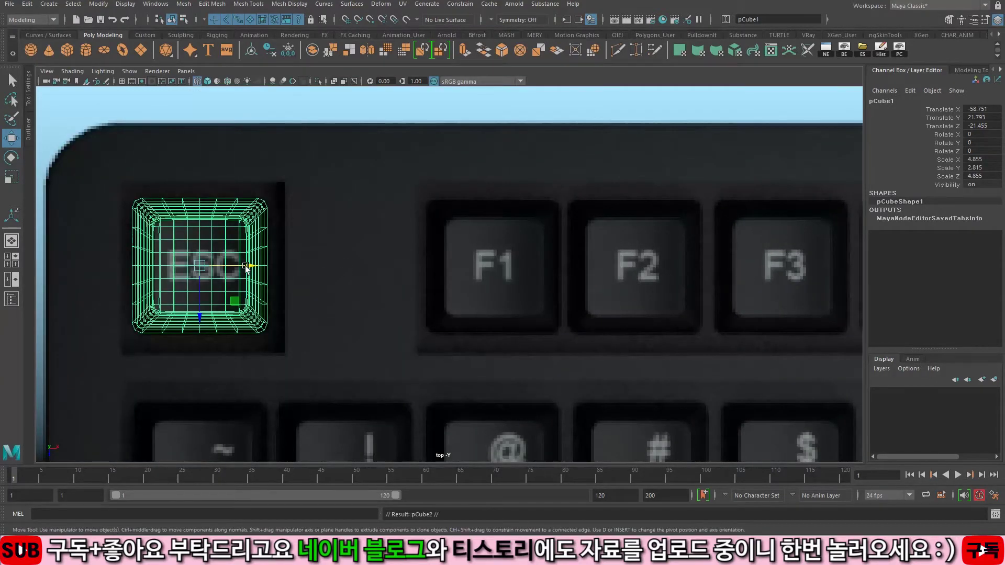
left_click_drag(246, 268, 524, 269)
middle_click_drag(525, 269, 381, 272, "alt")
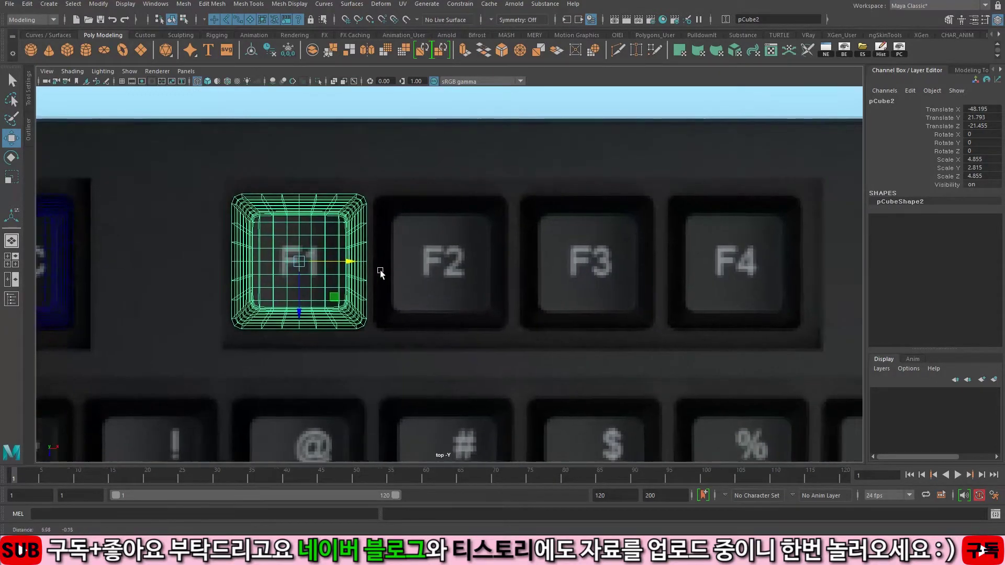
Step: Try filling F2, F3 and F4 with duplicates of the F1 keycap, and delete those copies
key("ctrl+d")
middle_click_drag(453, 251, 595, 257)
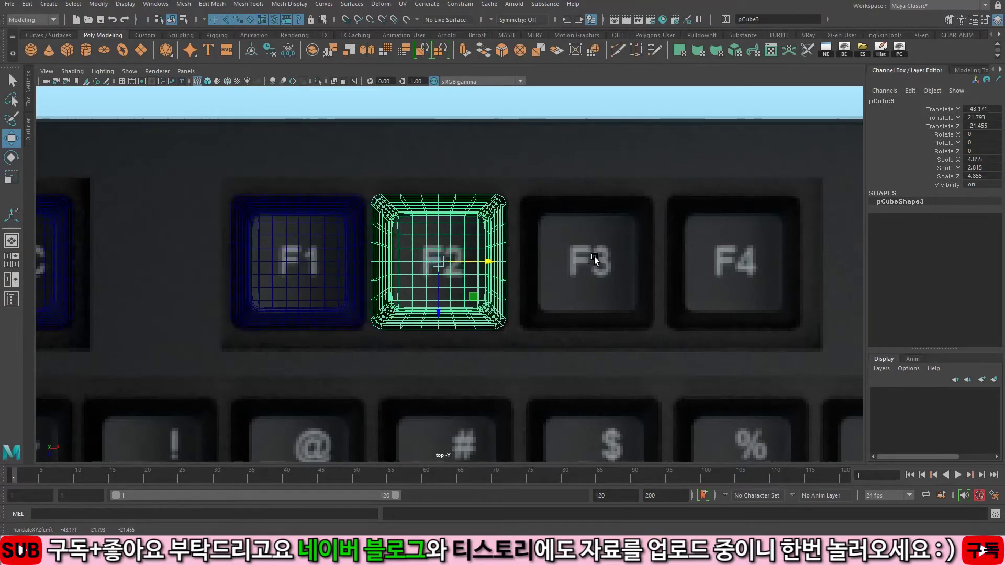
key("ctrl+d")
middle_click_drag(589, 254, 741, 261)
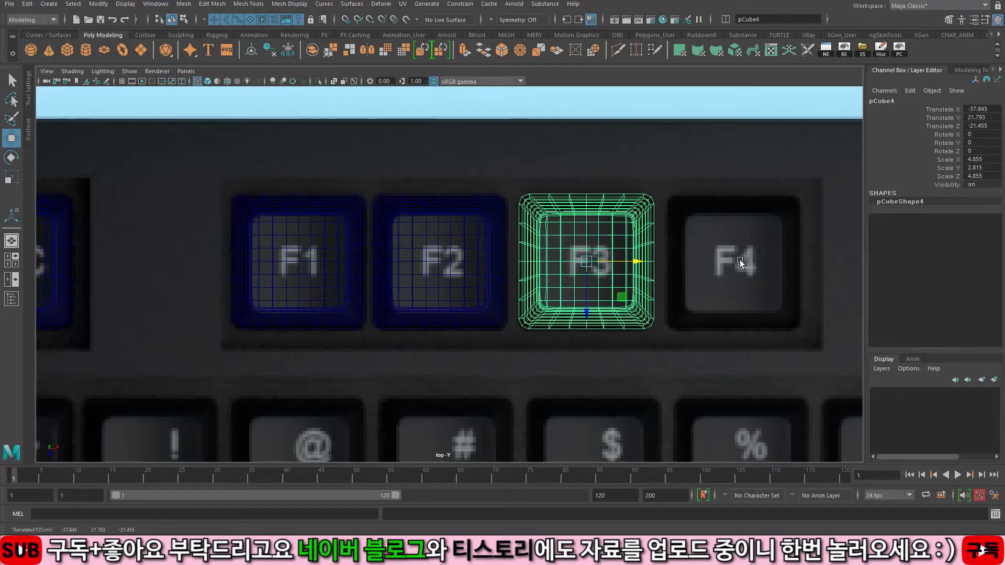
key("shift+d")
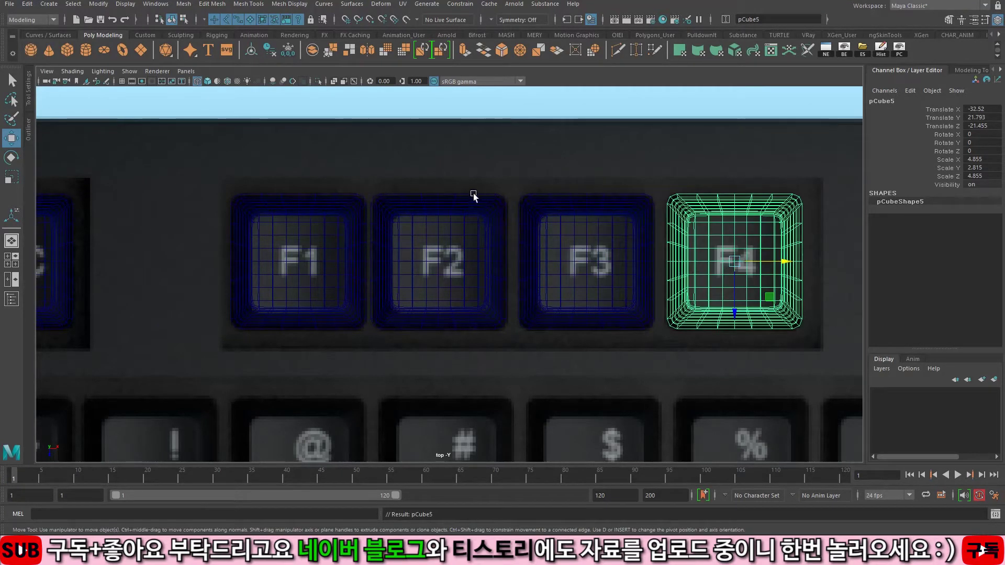
left_click_drag(474, 194, 630, 238, "shift")
key("Delete")
Step: Clone the F1 keycap along X onto F2 at about X -43.001, and repeat the duplicate with its transform for F3 and F4
left_click_drag(329, 163, 380, 239)
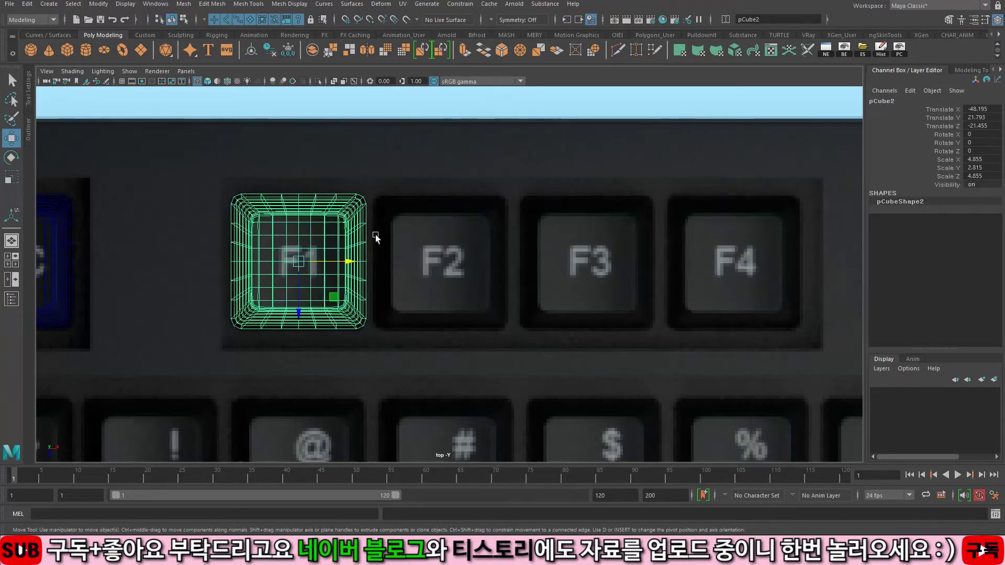
left_click_drag(343, 262, 487, 269)
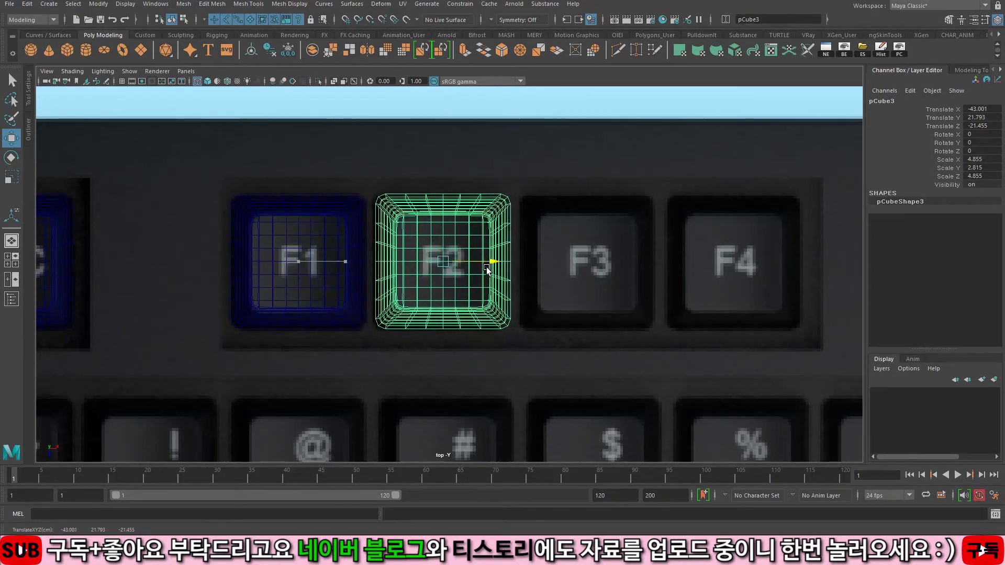
key("shift+d")
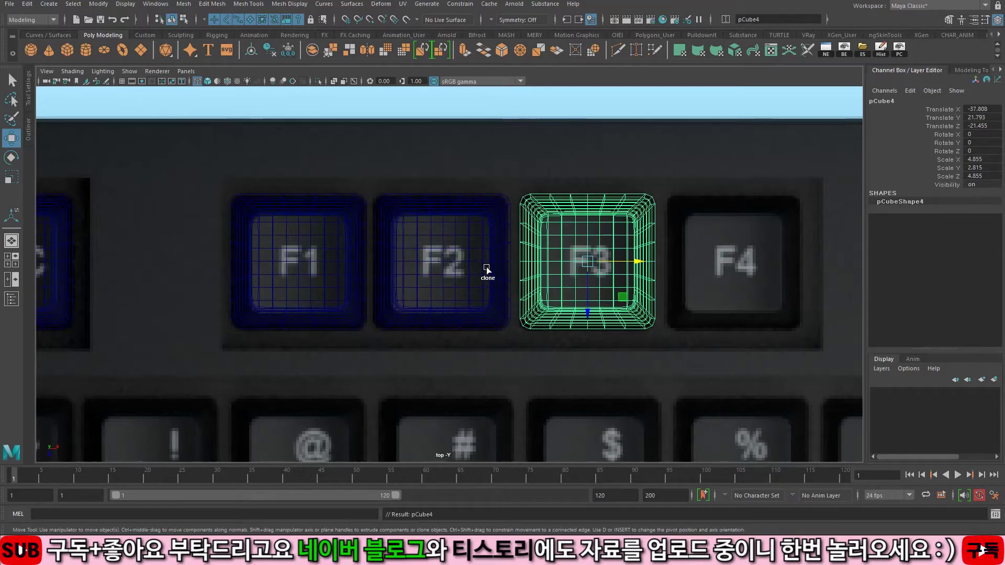
key("shift+d")
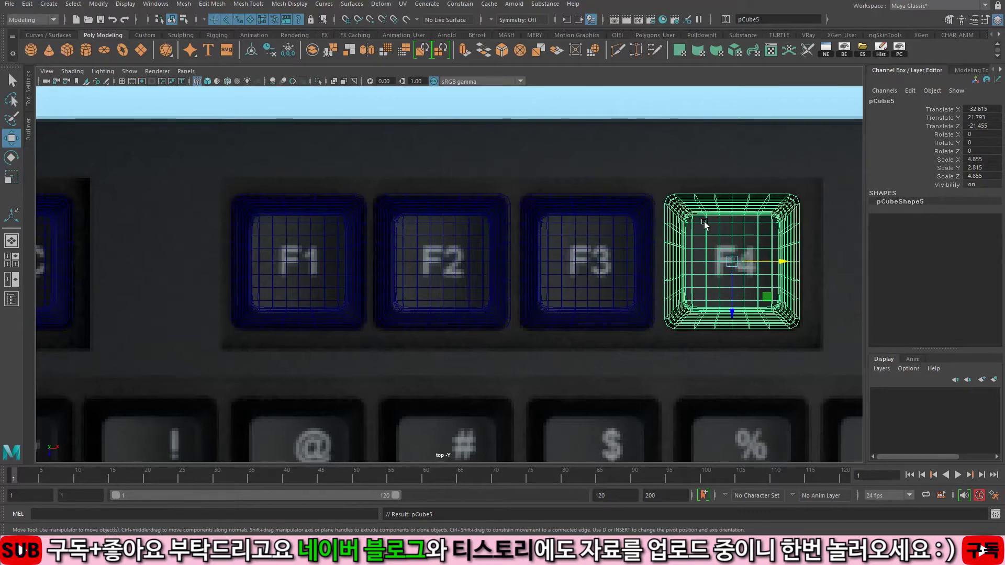
Step: Select the F1 to F4 keycaps together and clone them along X onto the F5 to F8 keys
right_click_drag(635, 264, 376, 207, "alt")
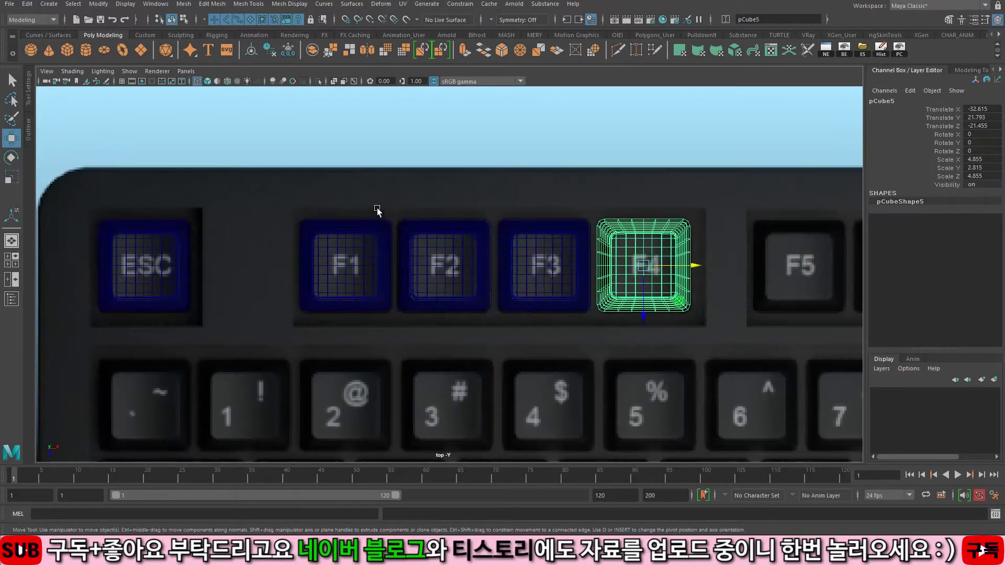
right_click_drag(529, 210, 469, 214, "alt")
middle_click_drag(469, 213, 362, 209, "alt")
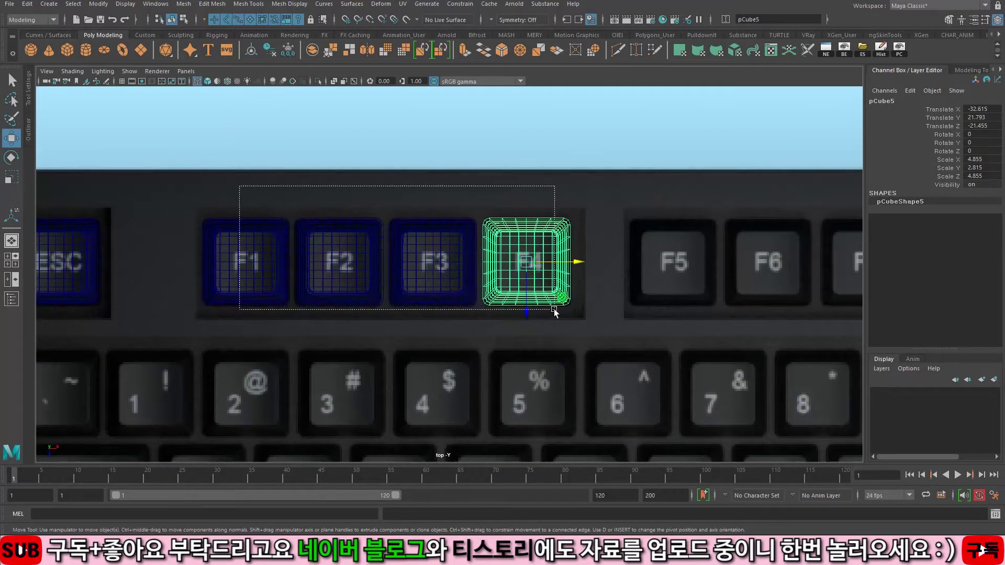
left_click_drag(554, 311, 556, 312)
right_click_drag(609, 261, 471, 265, "alt")
middle_click_drag(583, 269, 328, 266, "alt")
right_click_drag(328, 266, 187, 266, "alt")
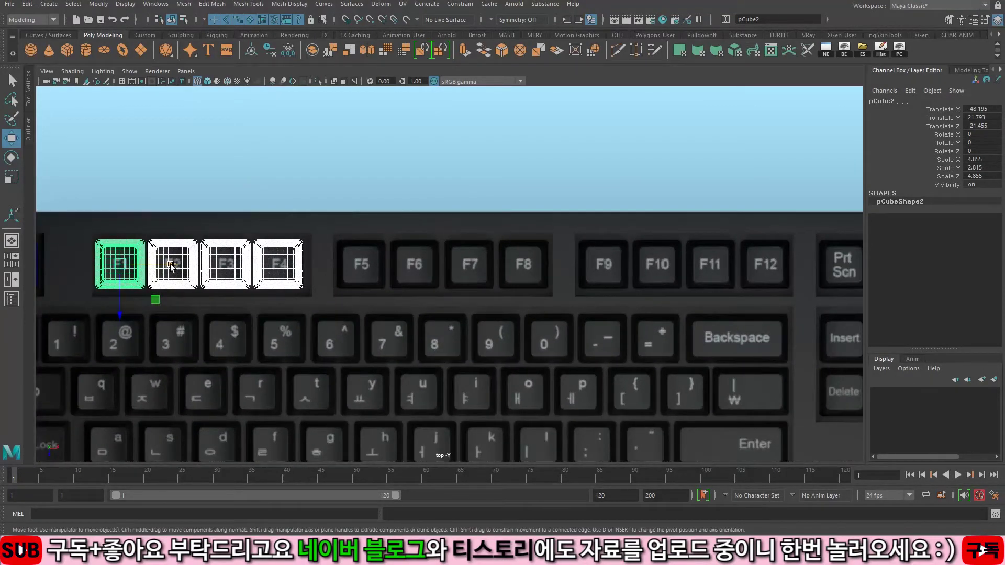
left_click_drag(171, 265, 407, 265)
right_click_drag(407, 266, 660, 300, "alt")
middle_click_drag(660, 300, 670, 297)
scroll(670, 298, "down", 2)
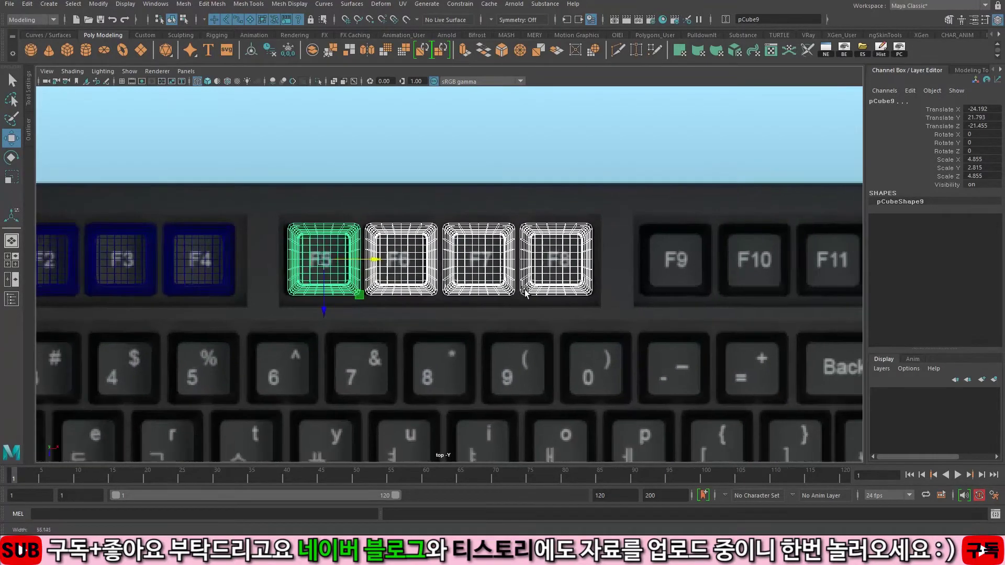
Step: Duplicate the F5 to F8 keycaps and move the copies along X onto the F9 to F12 keys
middle_click_drag(623, 303, 332, 305, "alt")
key("ctrl+d")
middle_click_drag(288, 331, 434, 334)
right_click_drag(512, 309, 104, 246, "alt")
middle_click_drag(524, 282, 643, 228, "alt")
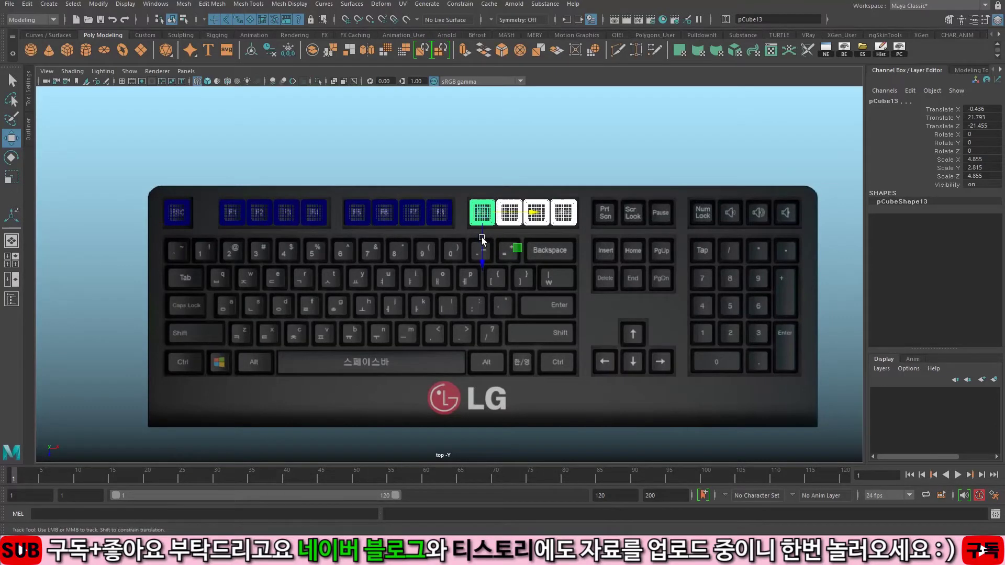
Step: Duplicate the F9 to F12 keycaps onto Prt Scn, Scr Lock and Pause, and delete the surplus copy
middle_click_drag(481, 237, 353, 308, "alt")
right_click_drag(354, 309, 667, 308, "alt")
middle_click_drag(442, 283, 747, 282)
left_click(668, 240)
key("Delete")
left_click_drag(602, 280, 455, 225)
middle_click_drag(500, 278, 300, 267, "alt")
Step: Select a row of four keycaps and clone them along X onto Num Lock and the three speaker keys
left_click(301, 267)
right_click_drag(185, 198, 121, 198, "alt")
left_click_drag(91, 220, 422, 250)
middle_click_drag(413, 287, 281, 288, "alt")
left_click_drag(290, 250, 573, 249, "shift")
Step: Clone the Num Lock row of four keycaps down onto the numpad row below it, at about Z -14.062
right_click_drag(327, 276, 485, 276, "alt")
middle_click_drag(485, 276, 537, 230, "alt")
left_click_drag(629, 221, 629, 315, "shift")
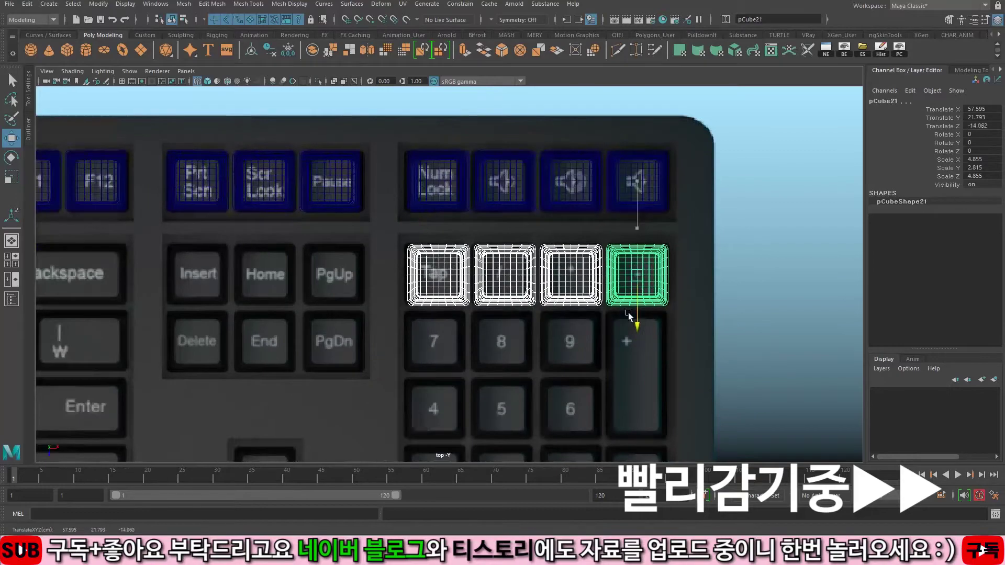
Step: Clone the four-keycap numpad row down one row and repeat the clone three times to fill the remaining numpad rows
middle_click_drag(629, 314, 645, 118, "alt")
left_click_drag(653, 130, 651, 201, "shift")
key("shift+d")
key("shift+d")
key("shift+d")
Step: Select the numpad keycaps matching the navigation and arrow layout and clone them along X onto Insert to PgDn and the arrow keys
middle_click_drag(525, 208, 675, 303, "alt")
right_click_drag(676, 303, 635, 303, "alt")
left_click_drag(542, 195, 696, 197)
left_click_drag(541, 251, 697, 254, "shift")
left_click(635, 362, "shift")
left_click_drag(545, 417, 646, 419, "shift")
left_click(696, 410, "shift")
left_click_drag(738, 417, 538, 408, "shift")
Step: Clone a column of five keycaps along X onto the leftmost keys, from the tilde key down to Ctrl
middle_click_drag(125, 273, 631, 251, "alt")
right_click_drag(631, 252, 542, 252, "alt")
right_click_drag(696, 168, 634, 168, "alt")
left_click_drag(645, 205, 658, 340)
left_click_drag(714, 217, 141, 218, "shift")
Step: Delete two surplus keycaps on the numpad
middle_click_drag(141, 218, 508, 240, "alt")
right_click_drag(409, 336, 461, 337, "alt")
middle_click_drag(817, 367, 532, 354, "alt")
left_click(531, 355)
key("Delete")
left_click(663, 252)
key("Delete")
Step: Duplicate the tilde keycap onto the 1 key and repeat the offset copy twelve times along the number row up to Backspace
middle_click_drag(89, 283, 649, 306, "alt")
left_click(301, 162)
middle_click_drag(444, 192, 450, 235, "alt")
key("ctrl+d")
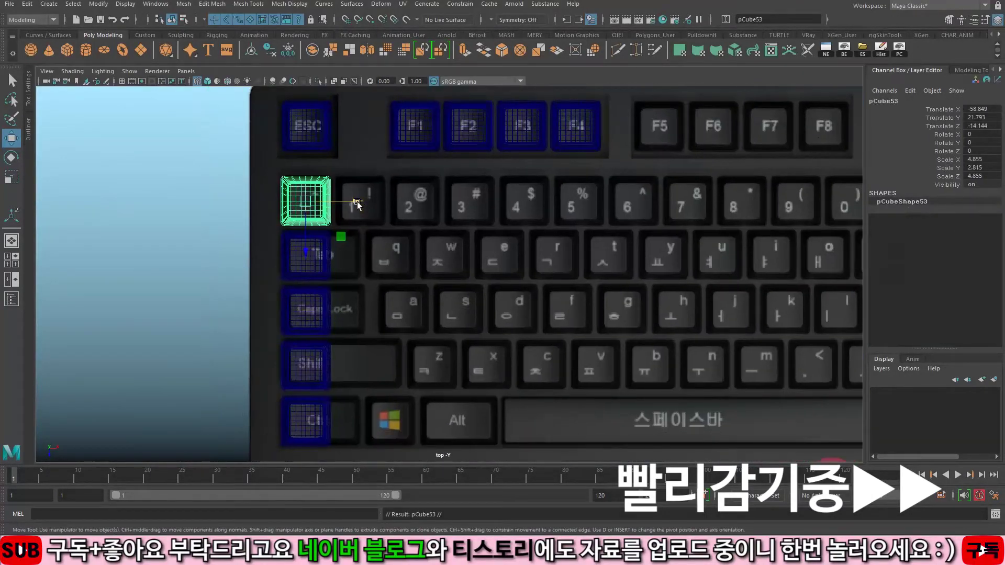
left_click_drag(357, 202, 412, 202)
right_click_drag(411, 202, 512, 201, "alt")
middle_click_drag(512, 168, 630, 281, "alt")
key("shift+d")
middle_click_drag(817, 335, 444, 290, "alt")
key("shift+d")
key("shift+d")
key("shift+d")
key("shift+d")
key("shift+d")
key("shift+d")
key("shift+d")
key("shift+d")
key("shift+d")
key("shift+d")
key("shift+d")
Step: Duplicate the number-row keycaps and move the copies onto the Q row, the first at about X -50.632, Z -8.793
middle_click_drag(227, 257, 386, 238, "alt")
left_click_drag(851, 215, 241, 202)
key("ctrl+d")
left_click_drag(248, 248, 251, 291)
middle_click_drag(250, 291, 469, 316, "alt")
right_click_drag(469, 315, 544, 315, "alt")
left_click_drag(491, 322, 491, 294)
left_click_drag(532, 246, 604, 253)
middle_click_drag(604, 253, 454, 168, "alt")
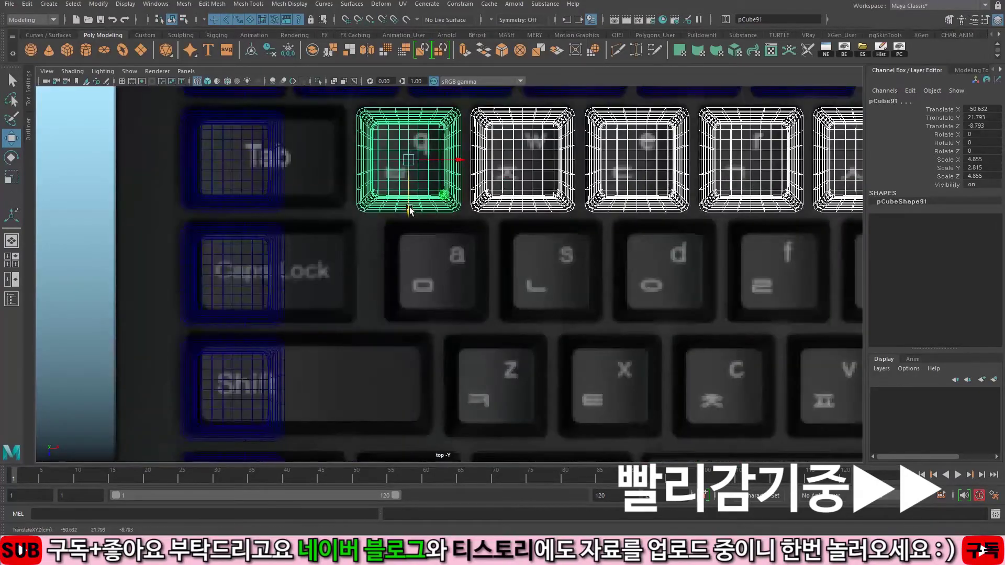
Step: Place copies of the Q-row keycaps on the A row and the Z row, shifting each along X to match the keys
left_click_drag(409, 209, 410, 324)
left_click_drag(459, 275, 487, 275)
key("ctrl+d")
left_click_drag(437, 325, 437, 439)
middle_click_drag(234, 390, 225, 225, "alt")
left_click_drag(479, 225, 538, 225)
Step: Delete the surplus keycaps at the ends of the letter rows and shift the remaining end keycap along X into place
right_click_drag(454, 281, 366, 282, "alt")
middle_click_drag(838, 239, 447, 279, "alt")
left_click_drag(483, 286, 540, 303)
key("Delete")
left_click(511, 253)
key("Delete")
left_click(570, 292)
right_click_drag(524, 283, 581, 285, "alt")
middle_click_drag(662, 222, 539, 350, "alt")
left_click_drag(581, 432, 554, 432)
left_click(493, 360)
Step: Duplicate the left Ctrl keycap, move the copy along X onto the Windows key, and delete the extra copy
right_click_drag(517, 157, 450, 159, "alt")
middle_click_drag(65, 318, 409, 198, "alt")
left_click(179, 306)
key("ctrl+d")
left_click_drag(230, 305, 300, 317)
key("ctrl+d")
key("Delete")
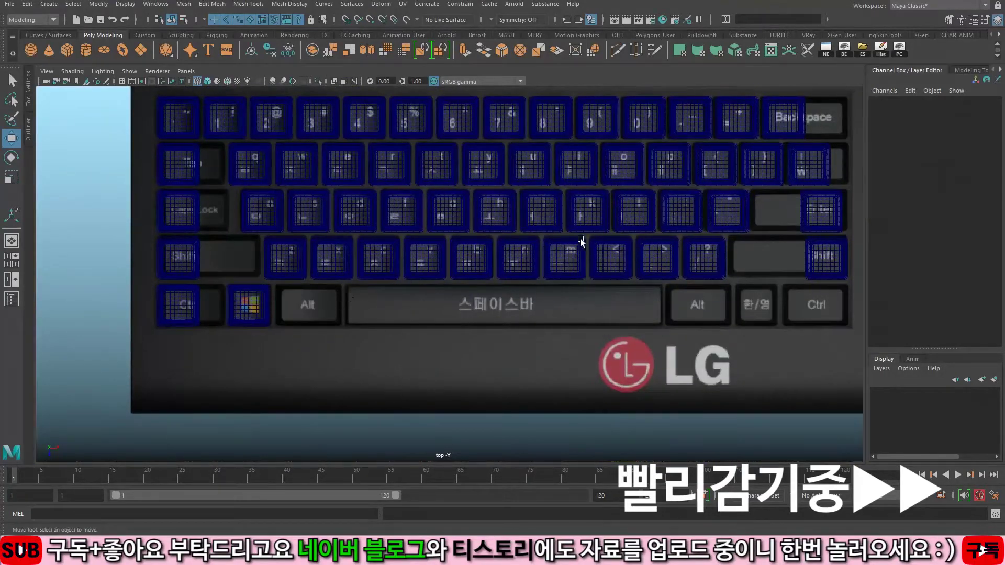
Step: Duplicate the Windows keycap and move the copy along X onto the 한/영 key
middle_click_drag(581, 239, 362, 249, "alt")
left_click(69, 310)
key("ctrl+d")
left_click_drag(121, 310, 527, 313)
Step: Duplicate a group of four function-row keycaps and move the copies along X onto F5 to F8, the first at X -24.359
middle_click_drag(429, 209, 577, 298, "alt")
left_click_drag(555, 173, 704, 219)
key("ctrl+d")
middle_click_drag(560, 287, 512, 222, "alt")
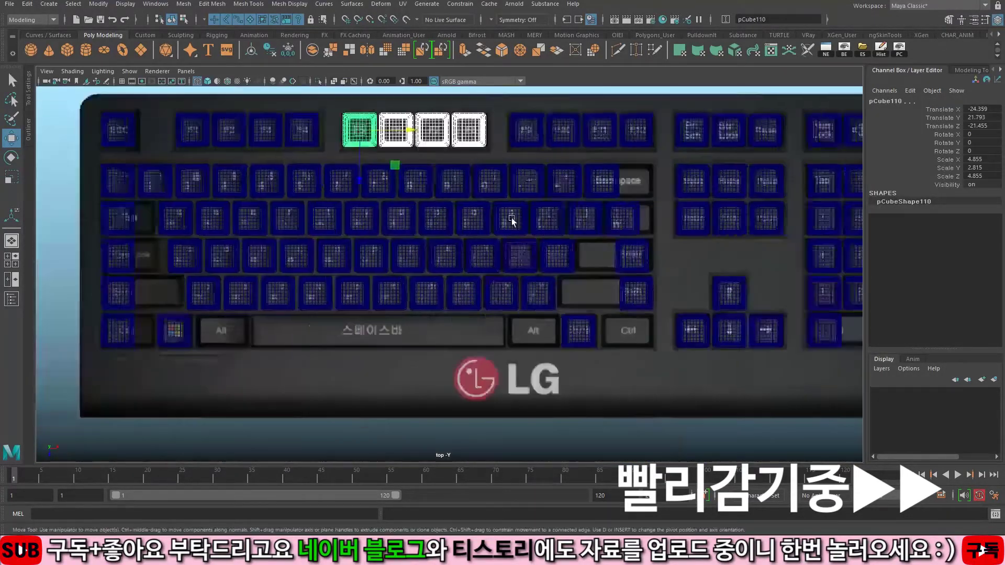
right_click_drag(511, 219, 384, 248, "alt")
middle_click_drag(383, 248, 301, 251, "alt")
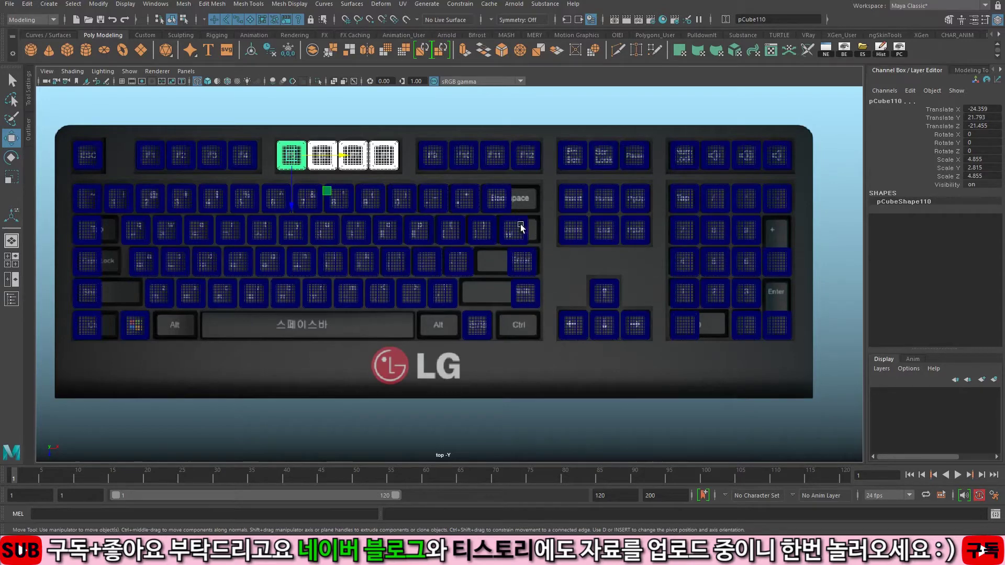
Step: Select and frame the Backspace keycap and examine it in the perspective and top views
left_click(513, 204)
key("f")
scroll(655, 224, "down", 3)
scroll(518, 244, "down", 2)
key("space")
key("space")
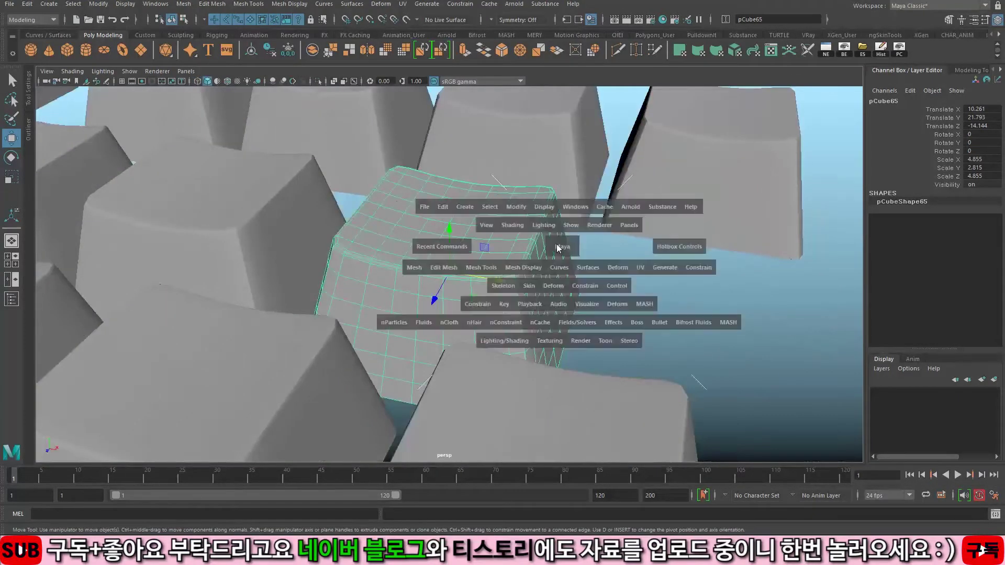
key("space")
key("space")
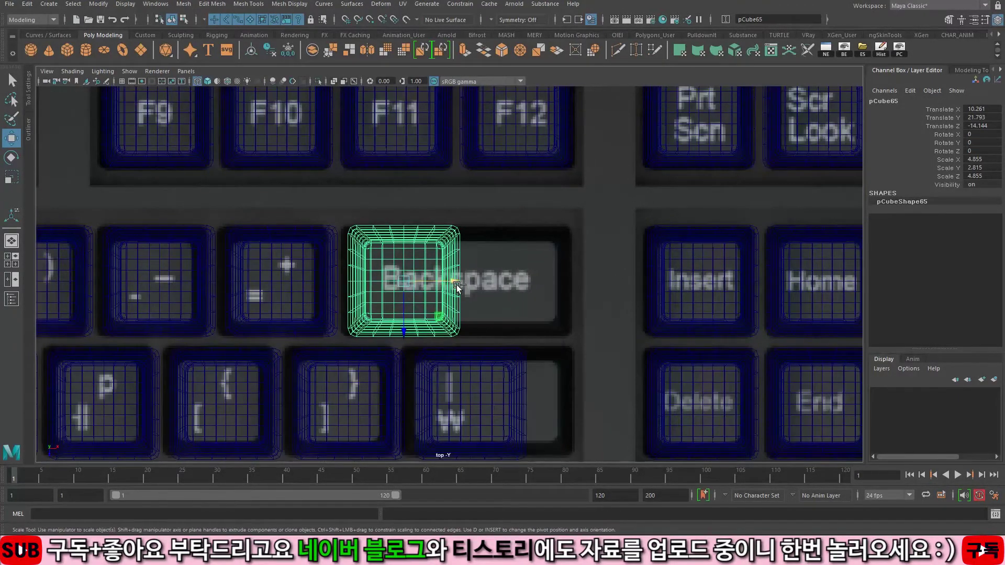
Step: Try scaling the Backspace keycap to 8.146 in X and moving it to X 12.56, and undo both changes
key("r")
left_click_drag(449, 284, 501, 284)
key("w")
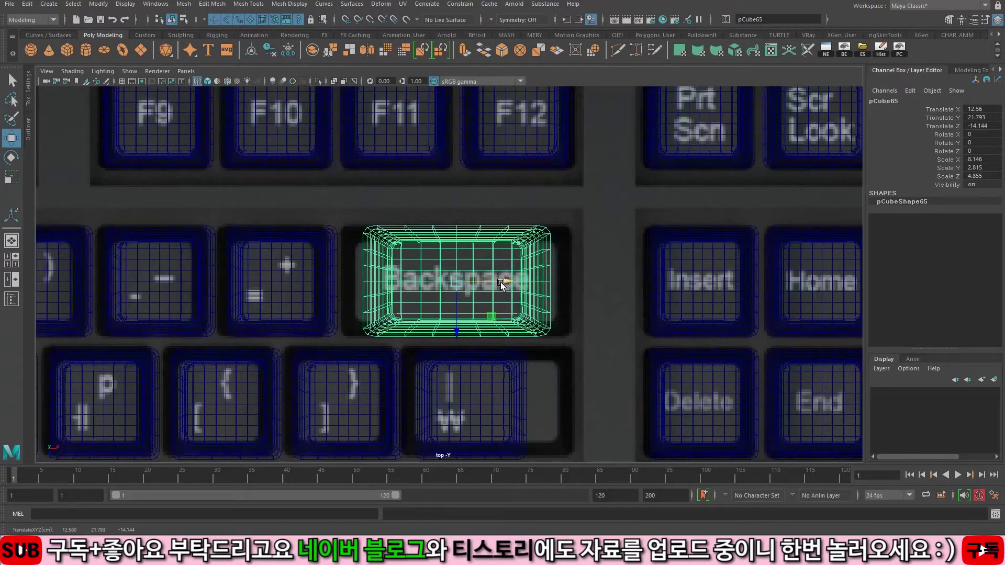
key("ctrl+z")
key("ctrl+z")
Step: Duplicate the Backspace keycap and its neighbour in the perspective view and move the copies back to Z -38.43
key("space")
key("space")
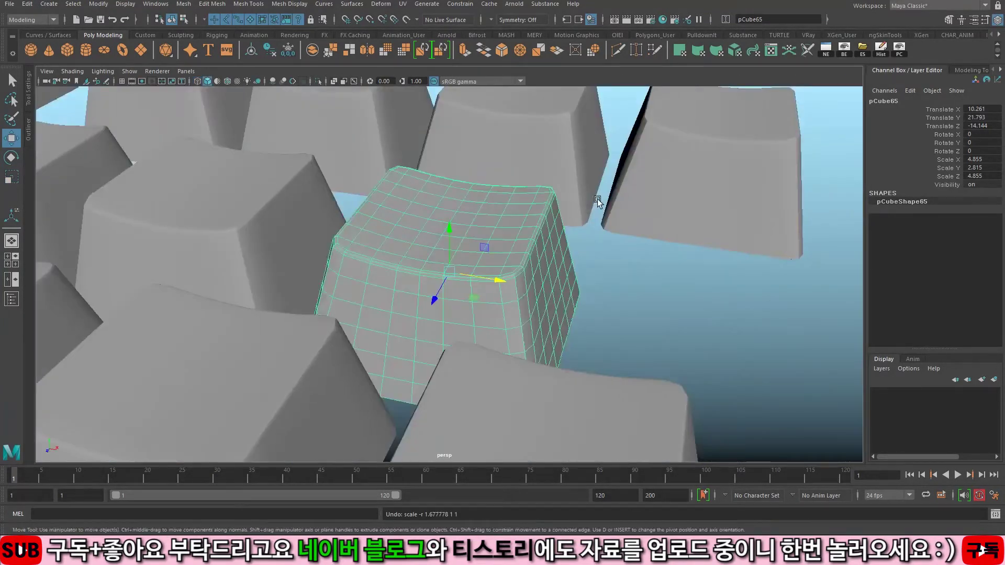
scroll(598, 201, "down", 8)
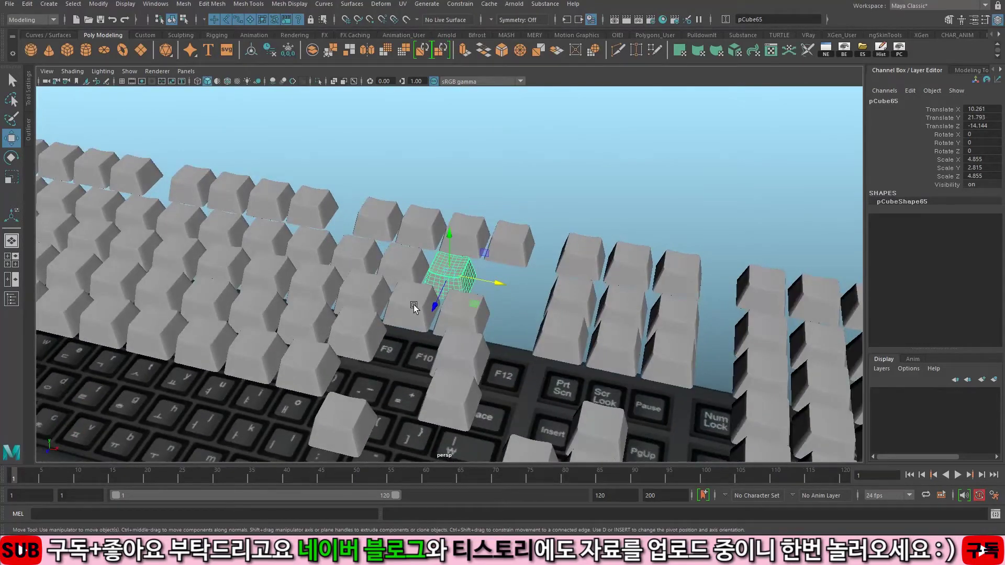
left_click(415, 262, "shift")
key("ctrl+d")
left_click_drag(389, 294, 487, 177)
key("f")
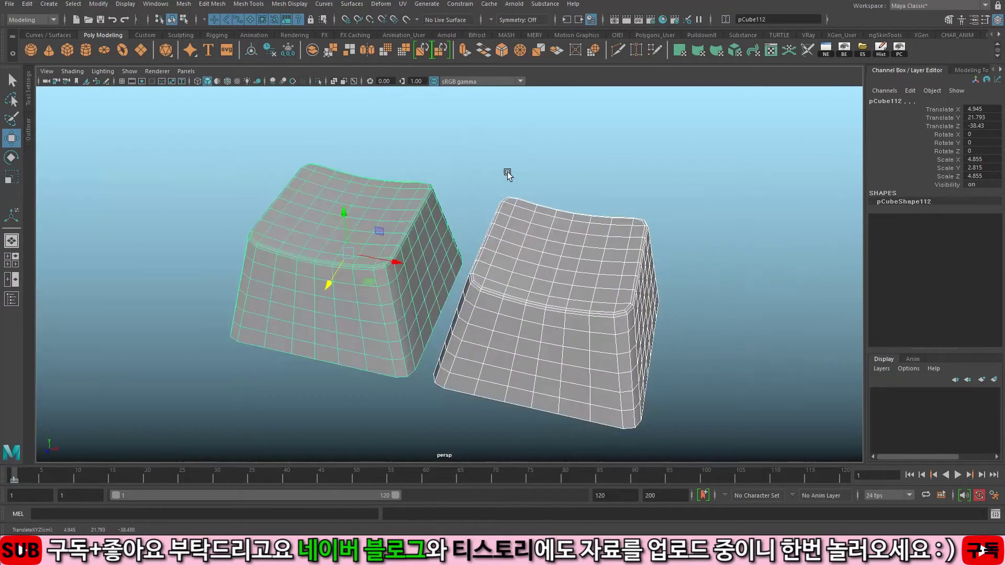
Step: Move one copied keycap along X to 17.593, try stretching it to about 14.5 in X, and undo the scaling
left_click(533, 236)
left_click_drag(533, 236, 537, 331, "alt")
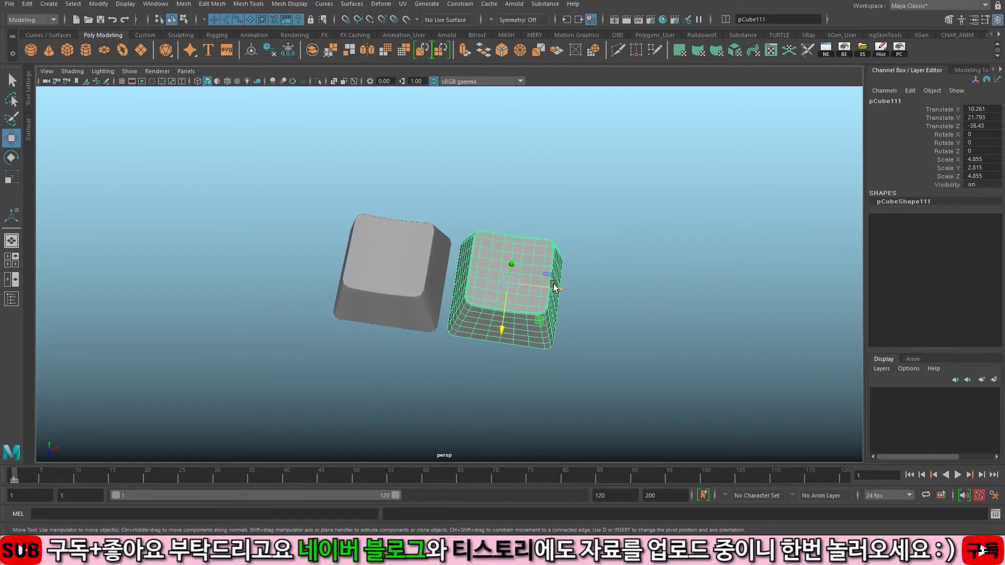
left_click_drag(554, 287, 699, 312)
middle_click_drag(699, 312, 563, 298, "alt")
key("r")
left_click_drag(567, 295, 663, 316)
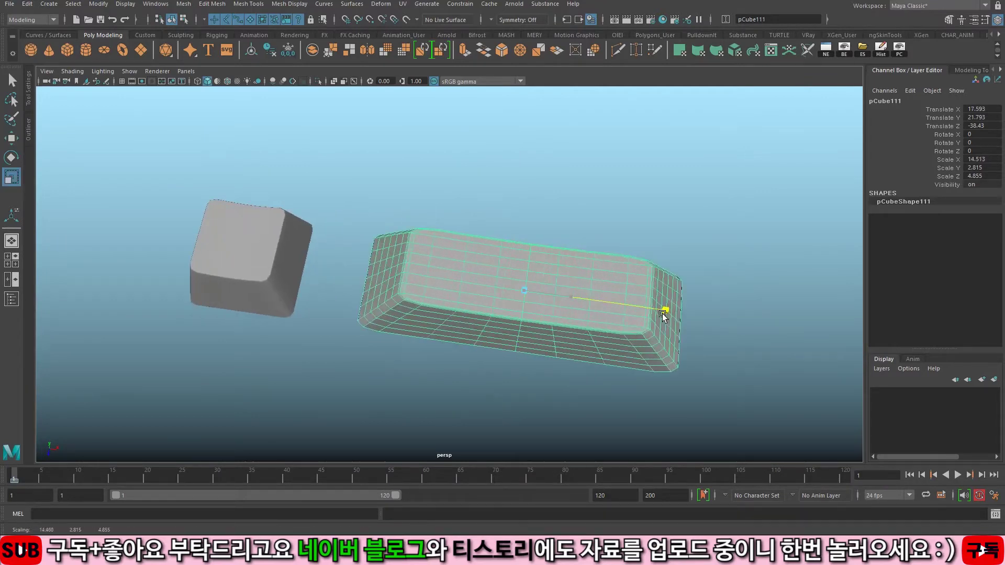
key("ctrl+z")
Step: Move the same copied keycap over the Backspace key in the top view
left_click_drag(375, 202, 511, 174)
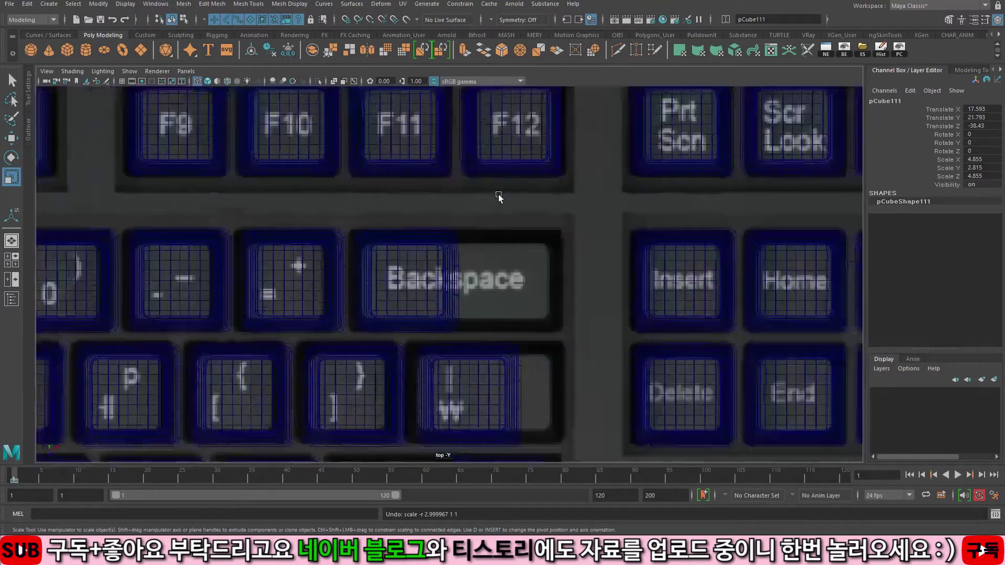
scroll(512, 174, "down", 2)
key("w")
left_click_drag(490, 140, 476, 269)
scroll(556, 236, "up", 6)
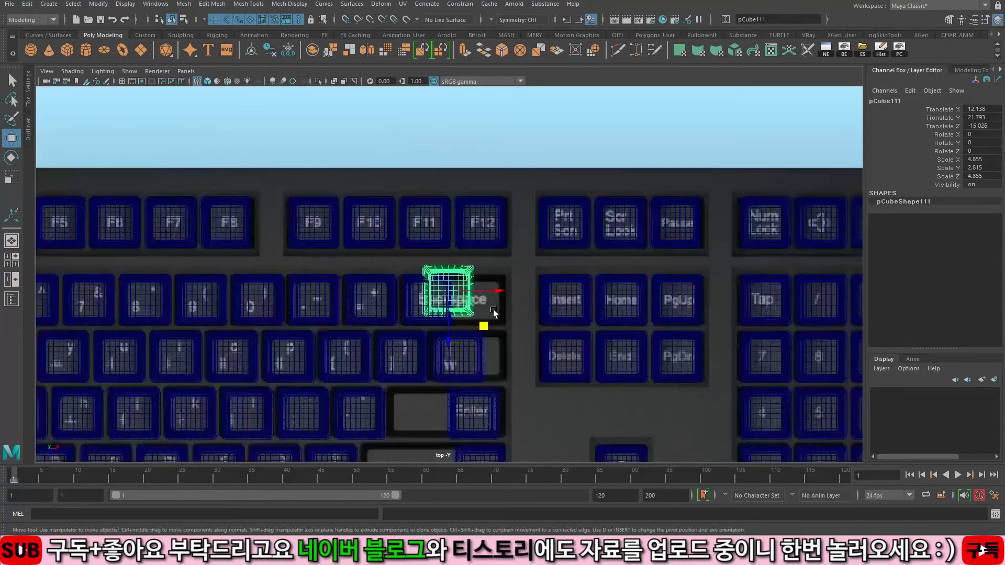
Step: Scale the copied keycap along X to the Backspace key's width and set it aside behind the keyboard
middle_click_drag(556, 235, 561, 262)
key("r")
mouse_move(496, 333)
left_mouse_down()
mouse_move(547, 335)
mouse_move(510, 335)
left_mouse_up()
key("w")
scroll(550, 285, "down", 2)
middle_click_drag(514, 369, 528, 124, "shift")
Step: Move the other copied keycap onto the Backspace key at about X 12.706, Z -14.108, replacing the original keycap there
middle_click_drag(525, 172, 546, 329, "alt")
left_click(395, 198)
middle_click_drag(392, 258, 401, 119, "alt")
middle_click_drag(423, 145, 496, 365)
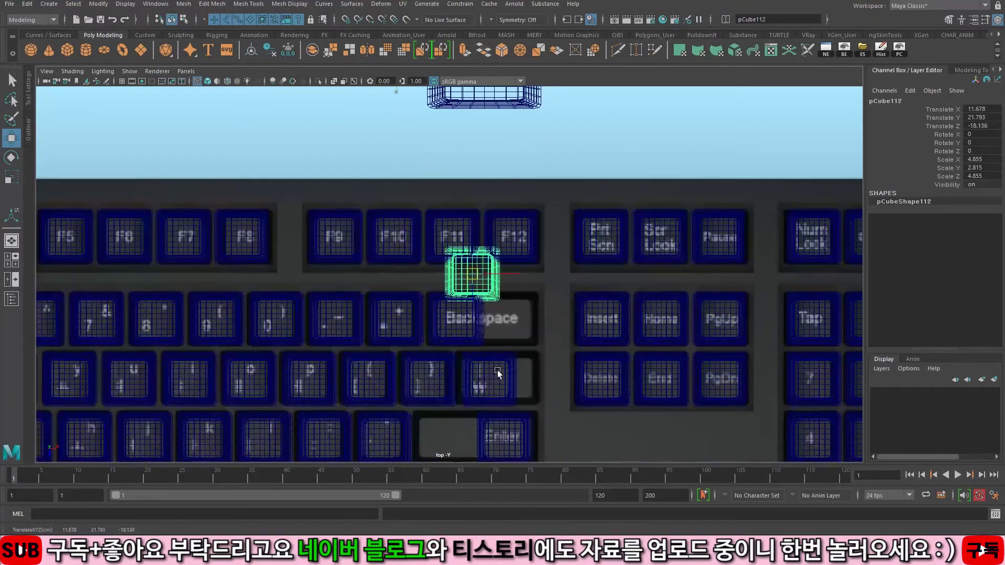
scroll(496, 365, "up", 4)
middle_click_drag(623, 123, 657, 226)
left_click(431, 253)
left_click(566, 226)
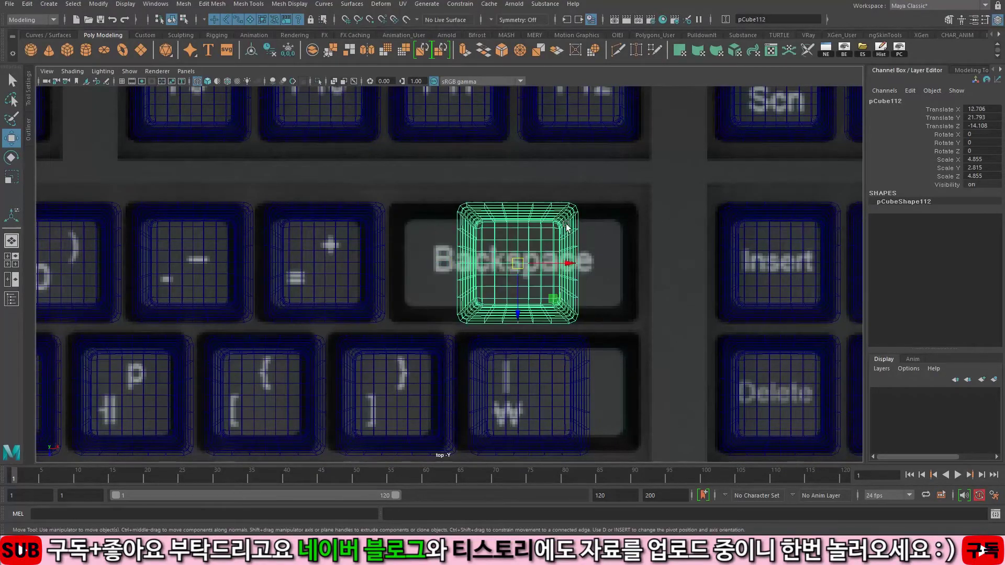
Step: Turn on Object X symmetry and move the Backspace keycap's side vertices outward along X
scroll(566, 226, "up", 2)
middle_click_drag(566, 227, 543, 233, "alt")
left_click_drag(542, 233, 552, 131)
scroll(576, 293, "up", 2)
key("F9")
left_click(576, 293)
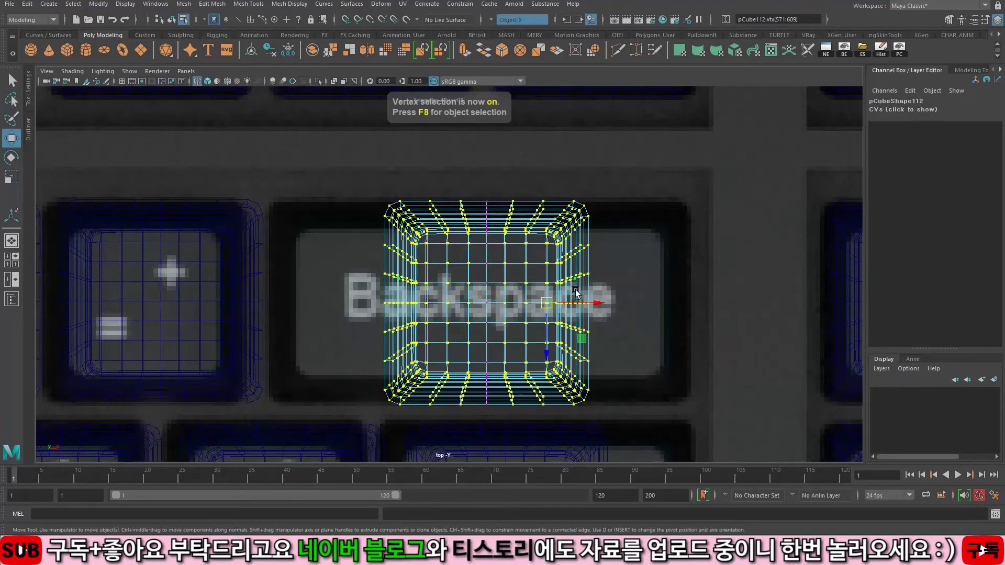
left_click_drag(590, 304, 606, 304)
Step: Select progressively narrower groups of outer vertices and spread them along X until the keycap fills the Backspace key's width
left_click_drag(493, 171, 536, 421)
left_click_drag(623, 304, 634, 307)
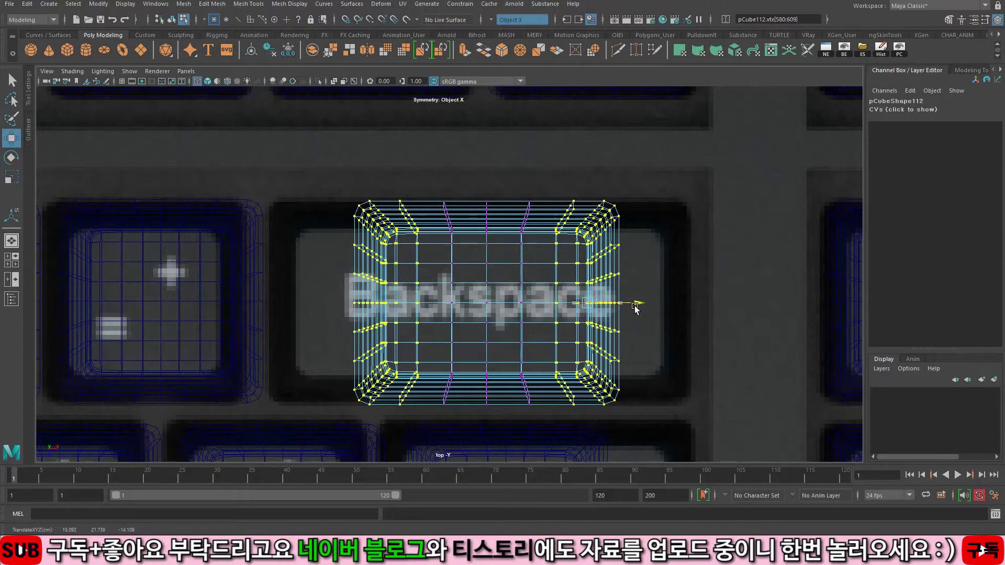
left_click_drag(532, 181, 573, 235)
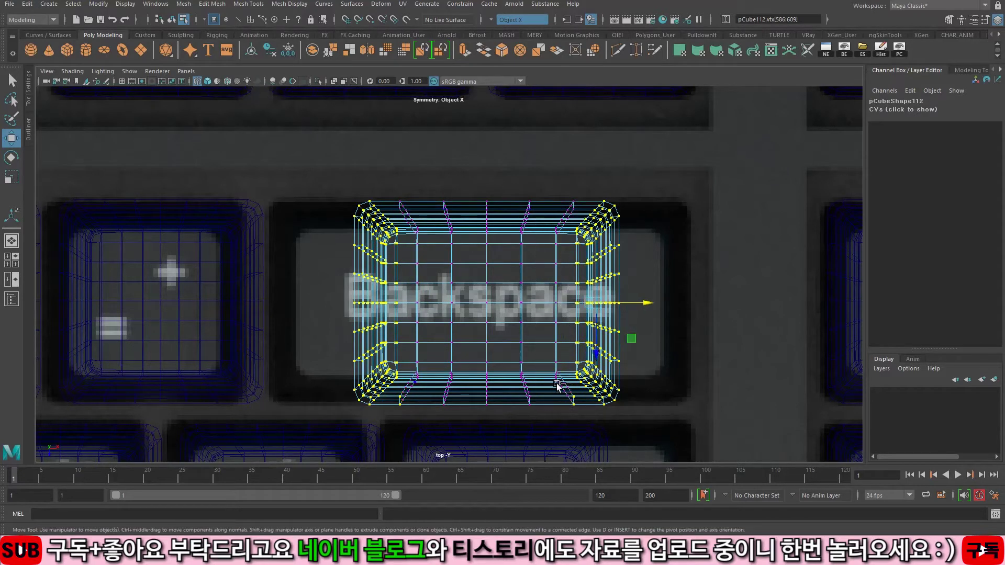
left_click_drag(652, 303, 719, 306)
Step: Shift the Backspace keycap's inner edge loops outward along X for even spacing and return to object selection
key("F10")
left_click(557, 263)
middle_click_drag(588, 282, 635, 272)
left_click_drag(528, 260, 610, 231)
key("F8")
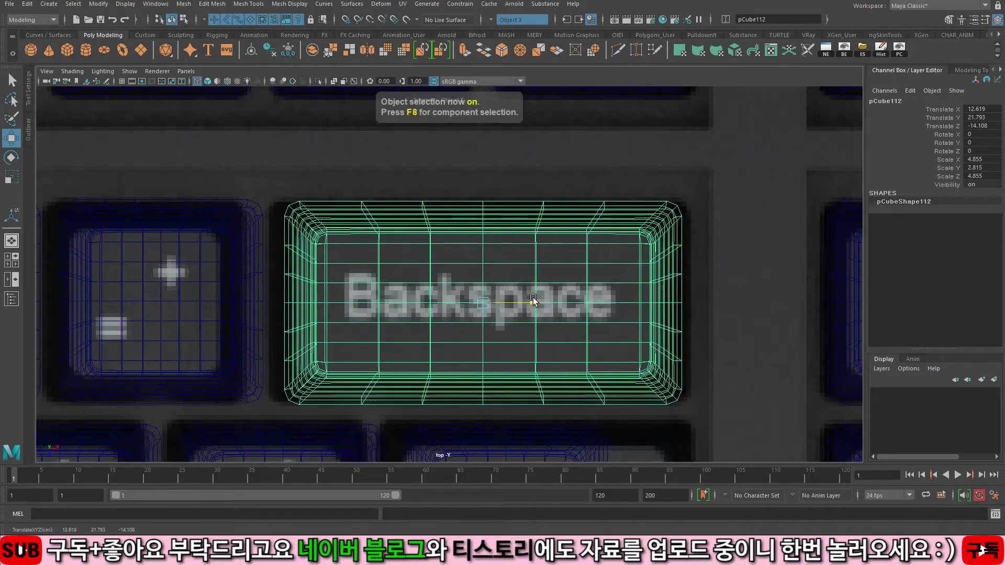
Step: Move the Backspace keycap's side vertices slightly farther outward along X and return to object selection
key("F9")
left_click_drag(638, 159, 713, 345)
left_click_drag(702, 301, 707, 301)
key("F8")
Step: Move the vertex-widened Backspace keycap beside the scaled copy at about X 23.656, Z -48.128 and isolate both keycaps
scroll(704, 299, "down", 5)
left_click_drag(472, 341, 472, 204)
middle_click_drag(612, 157, 613, 348, "alt")
key("space")
key("space")
key("f")
left_click(698, 226)
left_click_drag(698, 227, 188, 226, "alt")
left_click(532, 256)
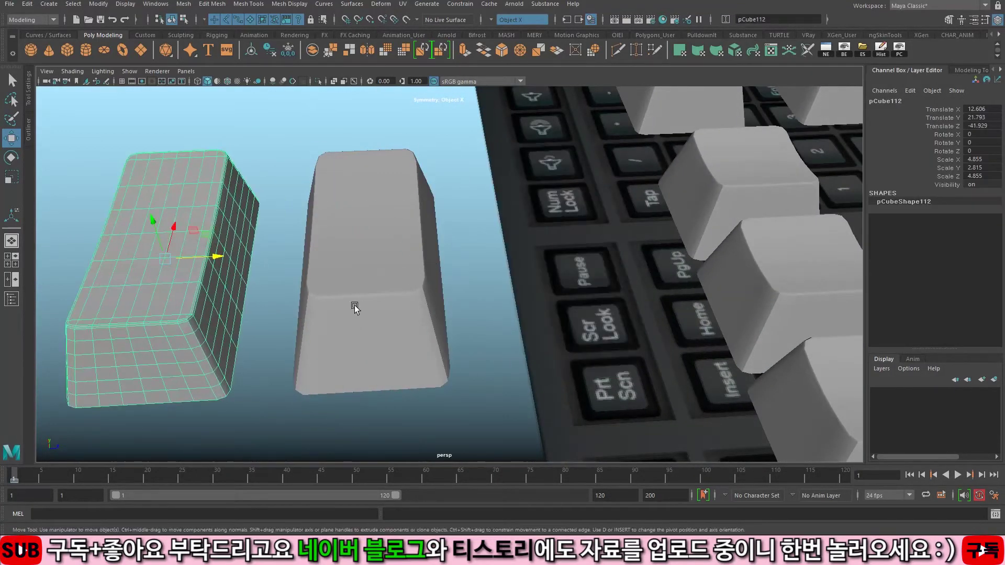
left_click(399, 274, "shift")
key("ctrl+1")
left_click_drag(580, 303, 348, 288, "alt")
left_click(449, 225)
left_click_drag(610, 287, 529, 286, "alt")
left_click(445, 335, "shift")
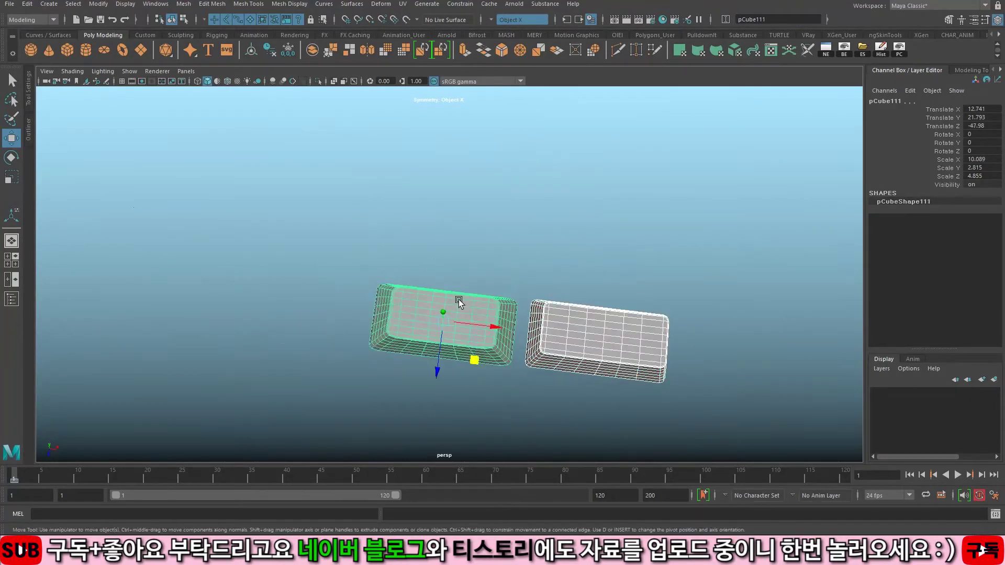
key("f")
Step: Compare the side slopes and corner bevels of the scaled keycap with those of the vertex-widened keycap
left_click(467, 206)
left_click_drag(467, 206, 424, 209, "alt")
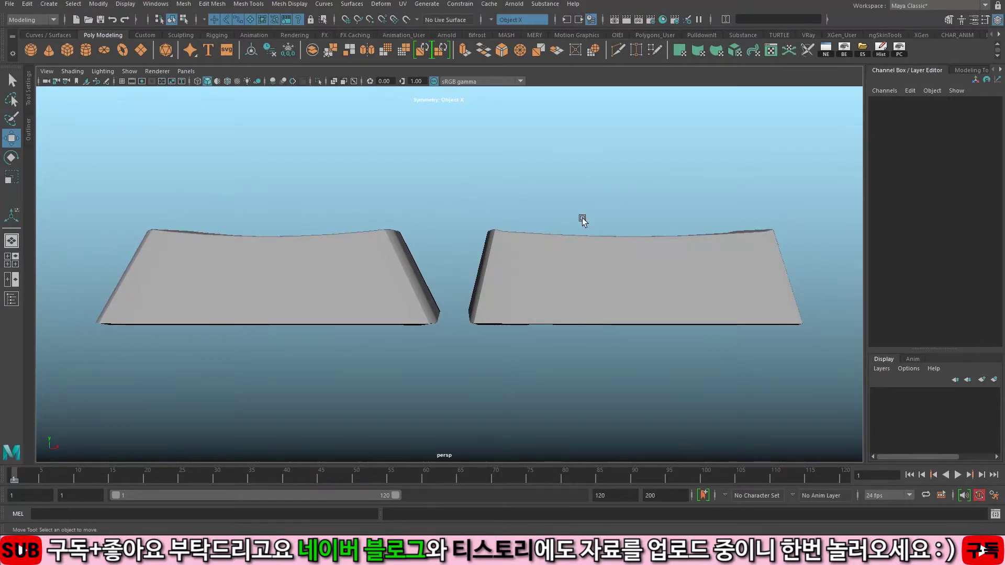
left_click(594, 316)
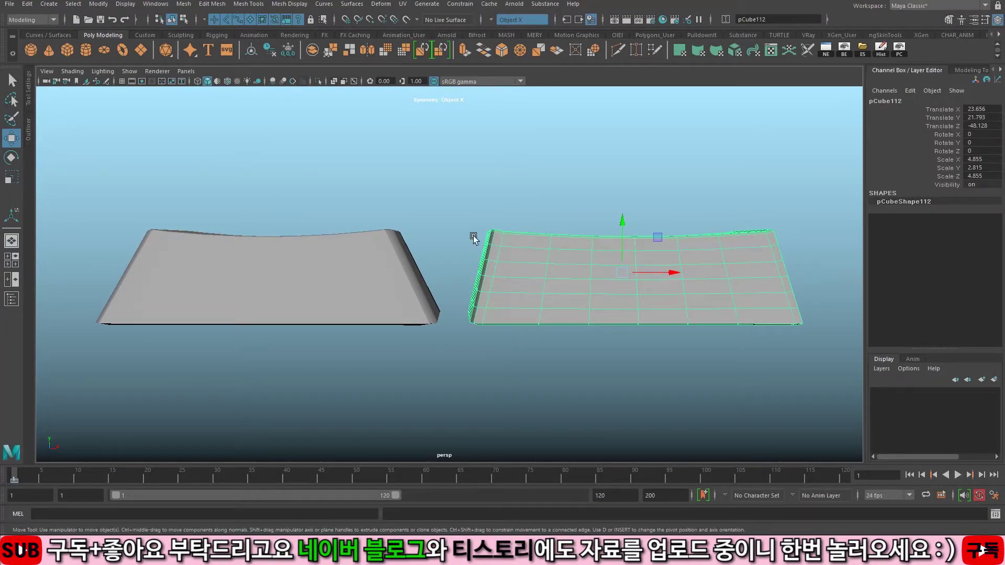
left_click(297, 265)
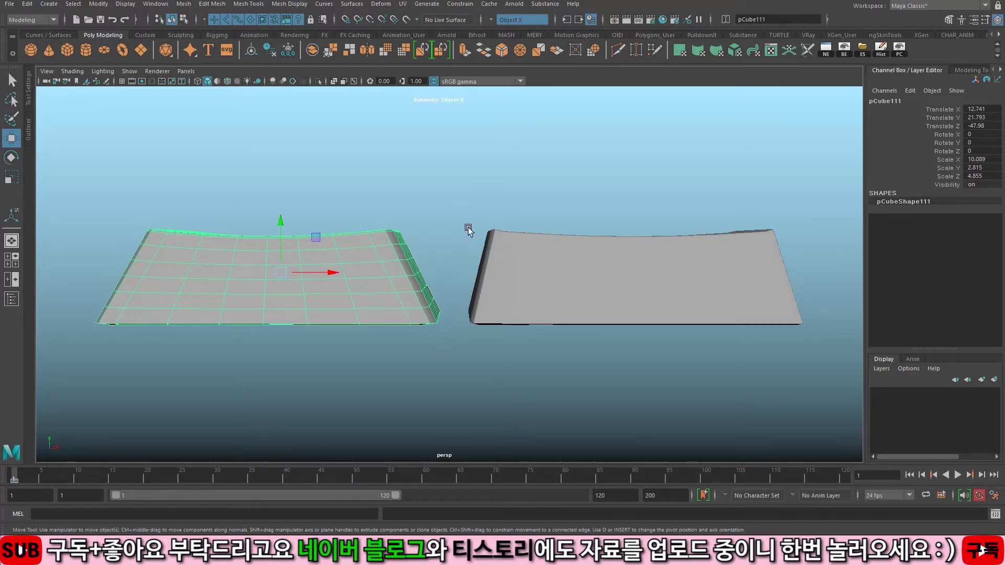
scroll(471, 232, "up", 5)
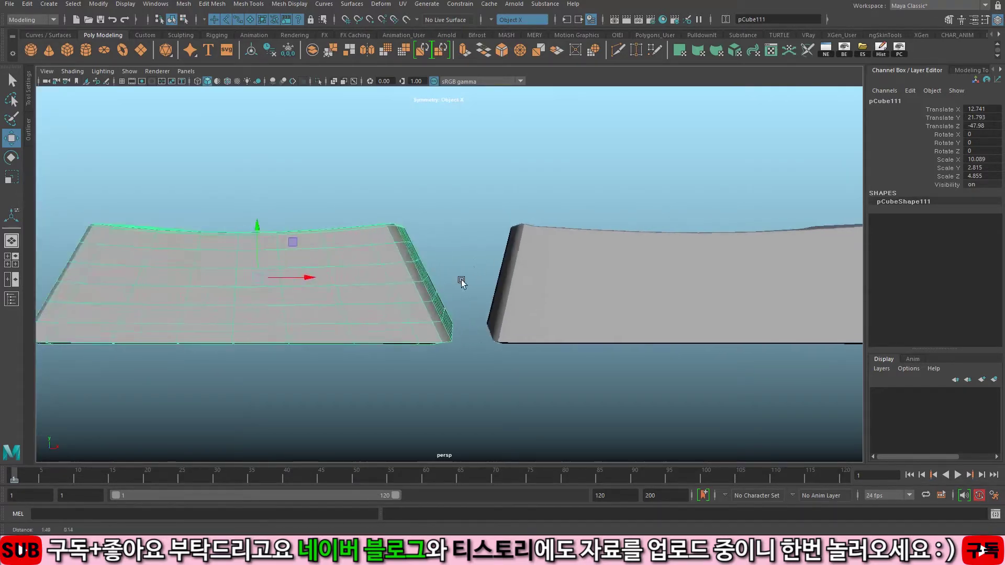
scroll(392, 241, "up", 3)
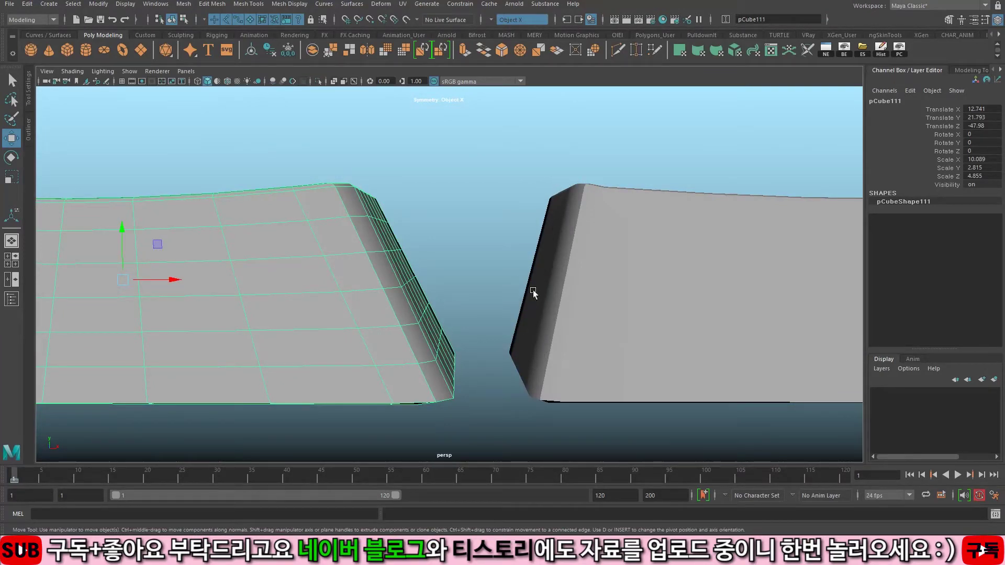
left_click_drag(555, 241, 525, 267, "alt")
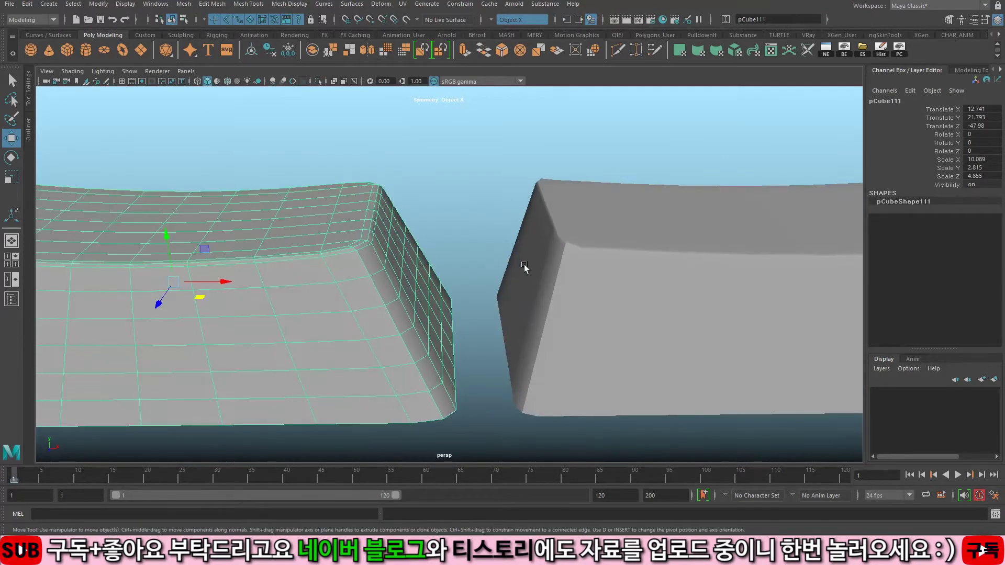
left_click(479, 269)
scroll(609, 277, "down", 2)
Step: Try scaling the vertex-widened keycap along X to 26.425 and examine the distortion of its sloped ends
left_click(592, 285)
scroll(725, 270, "down", 3)
middle_click_drag(592, 271, 346, 269, "alt")
key("r")
left_click_drag(420, 275, 544, 283)
middle_click_drag(646, 291, 351, 283, "alt")
left_click_drag(350, 283, 315, 270, "alt")
middle_click_drag(466, 305, 503, 307)
middle_click_drag(576, 307, 374, 270, "alt")
left_click_drag(374, 271, 355, 261, "alt")
scroll(366, 252, "up", 2)
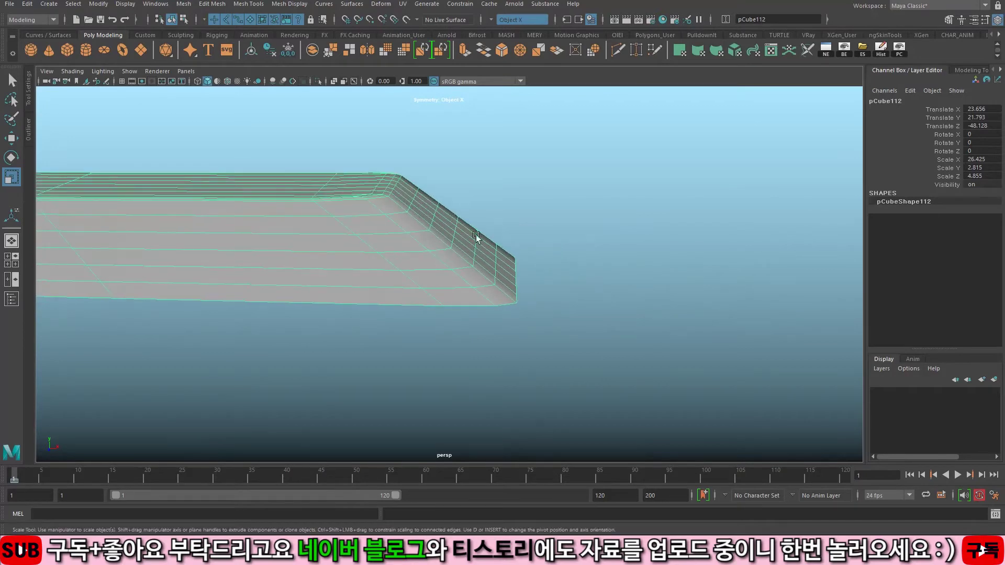
Step: Undo the exaggerated X scaling of the vertex-widened keycap
key("ctrl+z")
key("ctrl+z")
key("ctrl+z")
key("ctrl+z")
key("ctrl+z")
key("ctrl+z")
key("ctrl+z")
key("ctrl+z")
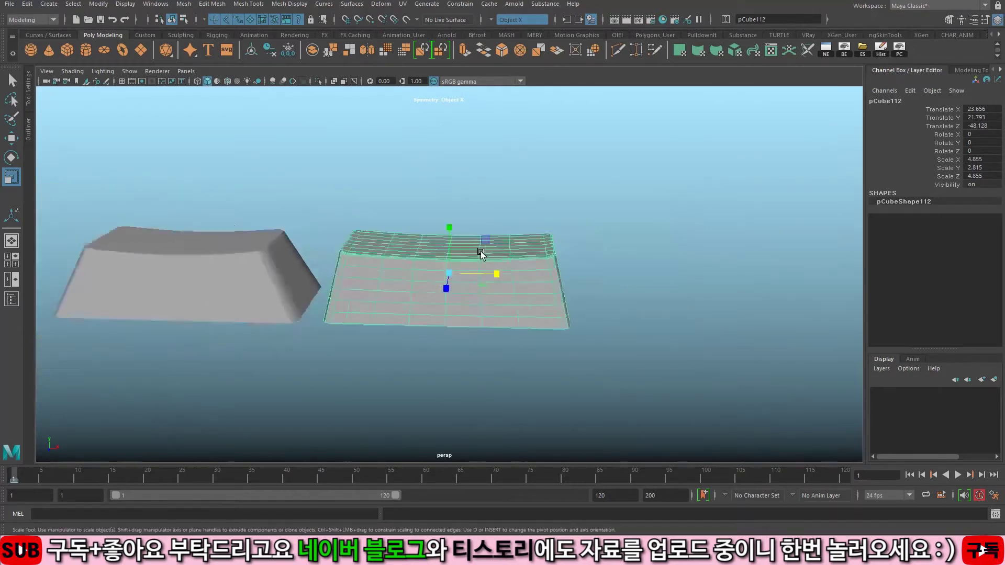
Step: Delete the scaled comparison keycap beside the vertex-widened one
left_click_drag(437, 234, 427, 263, "alt")
middle_click_drag(423, 265, 457, 237, "alt")
right_click_drag(418, 260, 512, 260, "alt")
left_click_drag(512, 260, 507, 273, "alt")
key("q")
left_click_drag(440, 206, 428, 247)
key("Delete")
Step: Move the vertex-widened keycap back onto the Backspace key at about X 12.515, Z -14.144 in the top view
left_click_drag(484, 212, 557, 272)
key("space")
key("space")
scroll(335, 213, "down", 7)
key("w")
left_click_drag(537, 238, 538, 291)
key("f")
middle_click_drag(587, 325, 628, 286, "alt")
right_click_drag(628, 286, 562, 276, "alt")
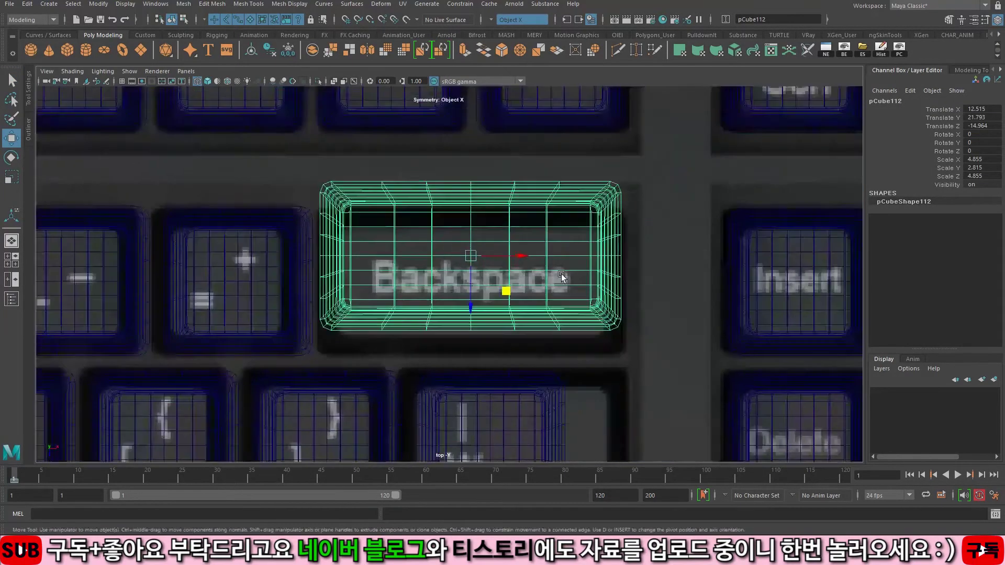
left_click_drag(465, 287, 465, 312)
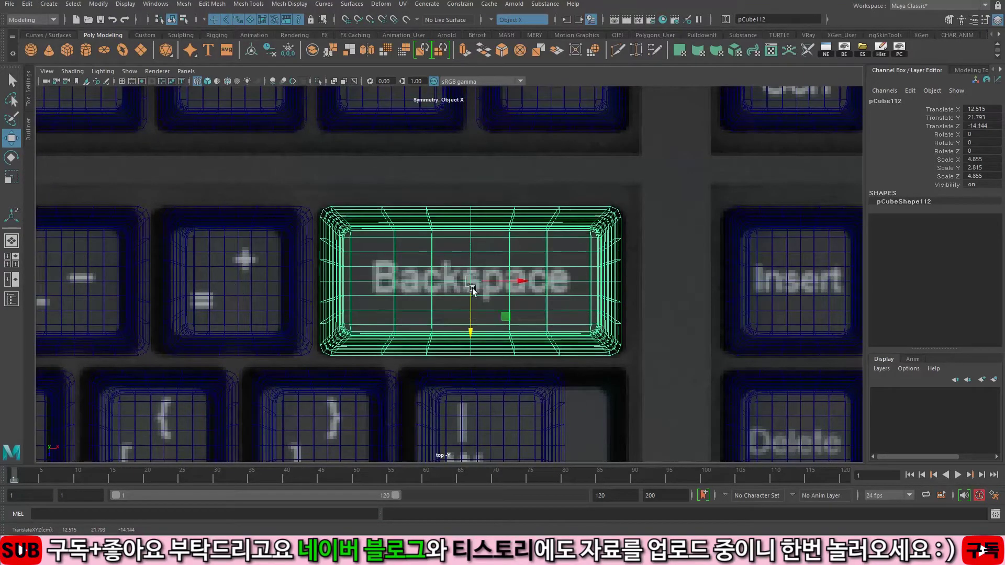
Step: Move the keycap of the | ₩ key along X to about 13.778 so it sits centred on its key
right_click_drag(564, 293, 493, 325, "alt")
middle_click_drag(493, 326, 506, 235, "alt")
left_click_drag(523, 299, 557, 325)
middle_click_drag(599, 343, 581, 293, "alt")
right_click_drag(584, 294, 660, 294, "alt")
middle_click_drag(597, 309, 619, 309, "shift")
key("q")
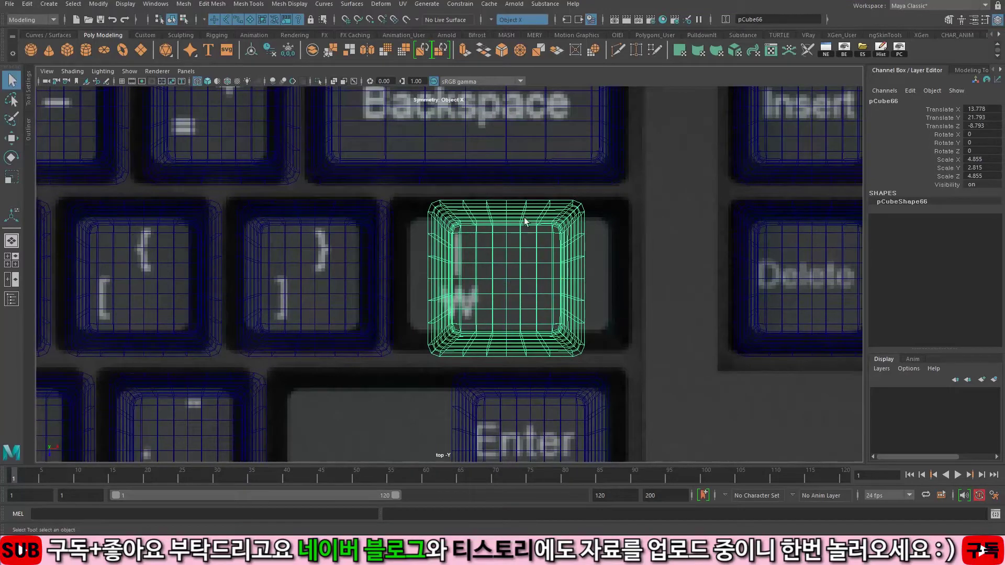
Step: Spread the | ₩ keycap's outer vertices symmetrically along X in progressively narrower groups until it fills the key, then return to object selection
key("F9")
left_click_drag(650, 385, 649, 386)
key("w")
left_click_drag(582, 279, 594, 279)
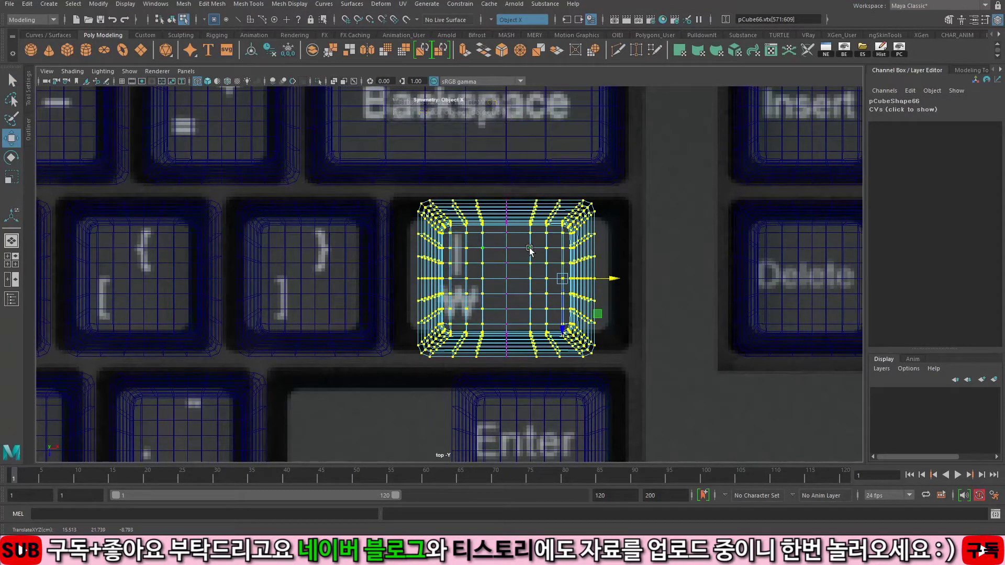
middle_click_drag(547, 280, 559, 252)
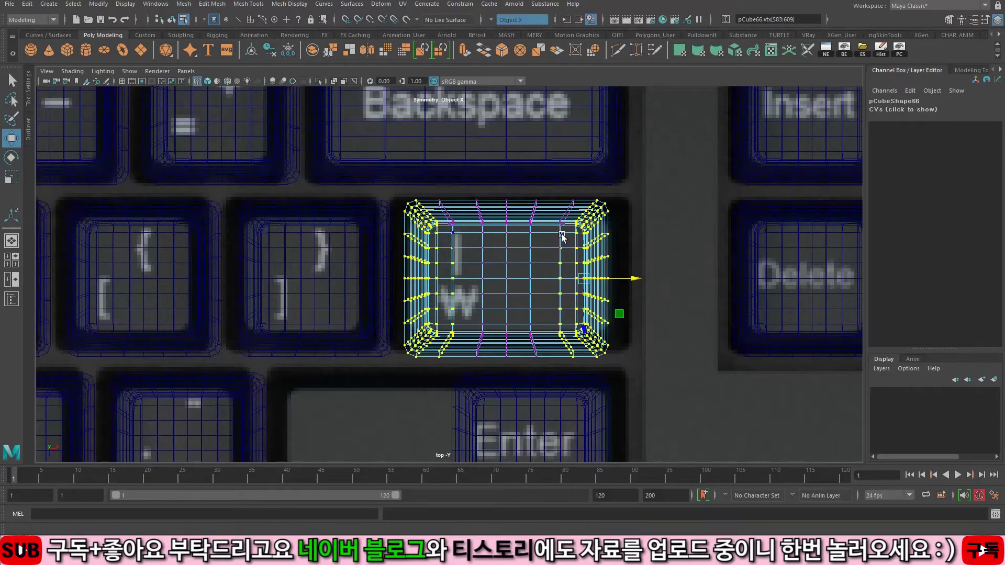
double_click(560, 273, "ctrl")
middle_click_drag(526, 281, 542, 285)
middle_click_drag(523, 353, 553, 188, "alt")
key("F8")
Step: Replace the original Enter keycap with a duplicate of the Backspace keycap at about X 11.95, Z -3.443
right_click_drag(484, 256, 447, 233, "alt")
middle_click_drag(446, 234, 481, 315, "alt")
left_click(517, 138)
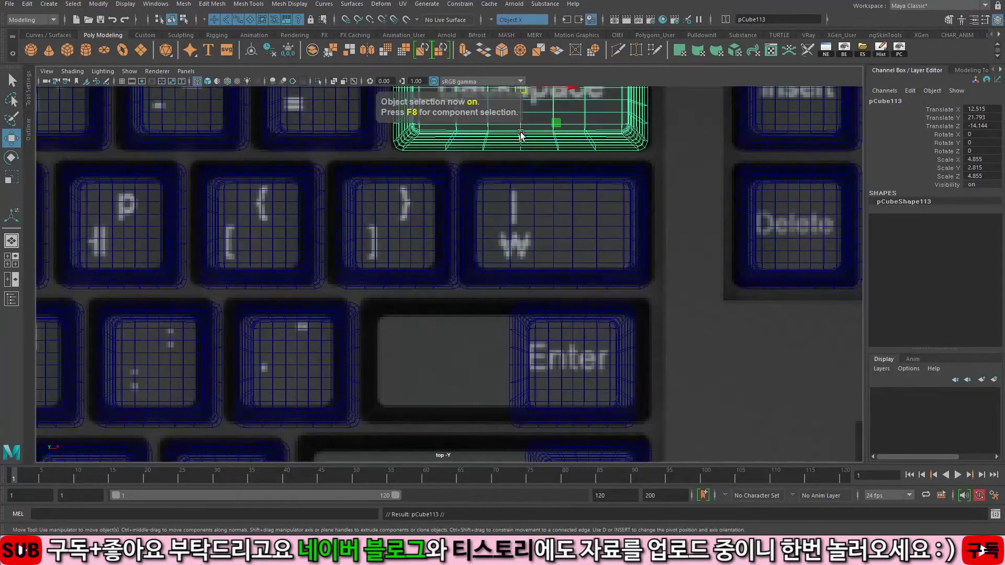
left_click_drag(520, 134, 522, 311)
left_click(538, 368)
key("Delete")
left_click(538, 327)
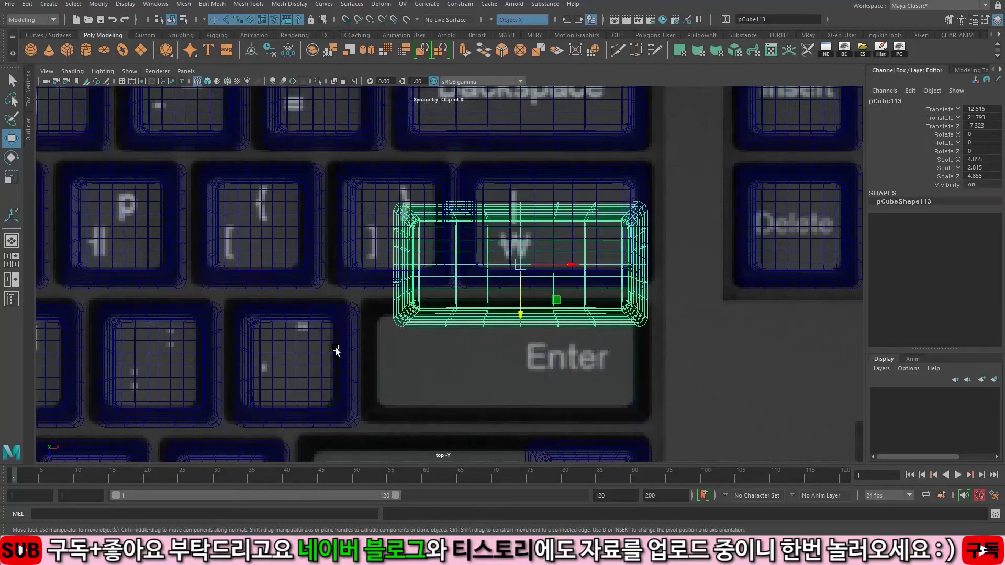
middle_click_drag(338, 347, 279, 370)
left_click_drag(581, 371, 565, 371)
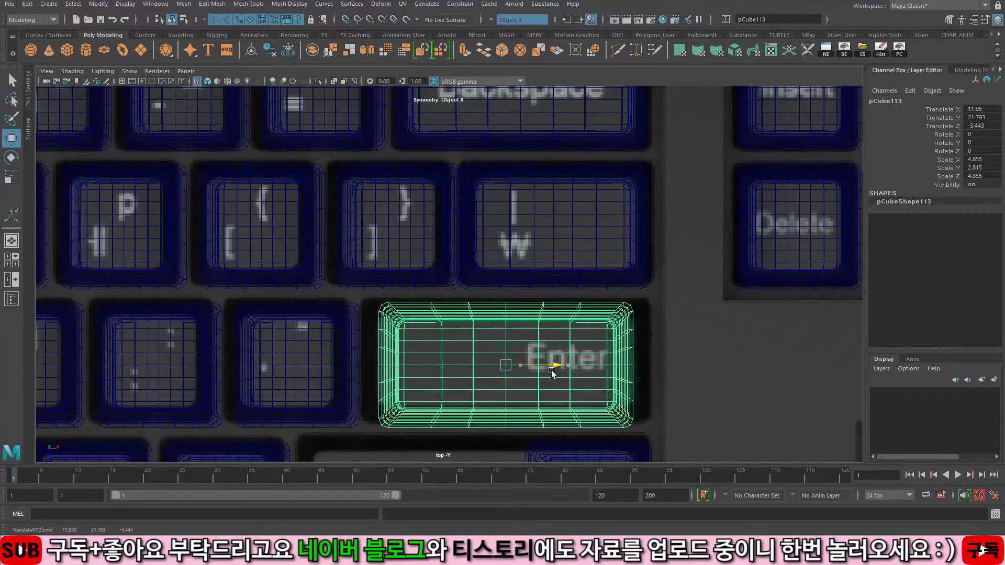
Step: Move the Enter keycap's end vertices outward along X until the keycap fills the Enter key's width
key("F9")
scroll(577, 337, "up", 5)
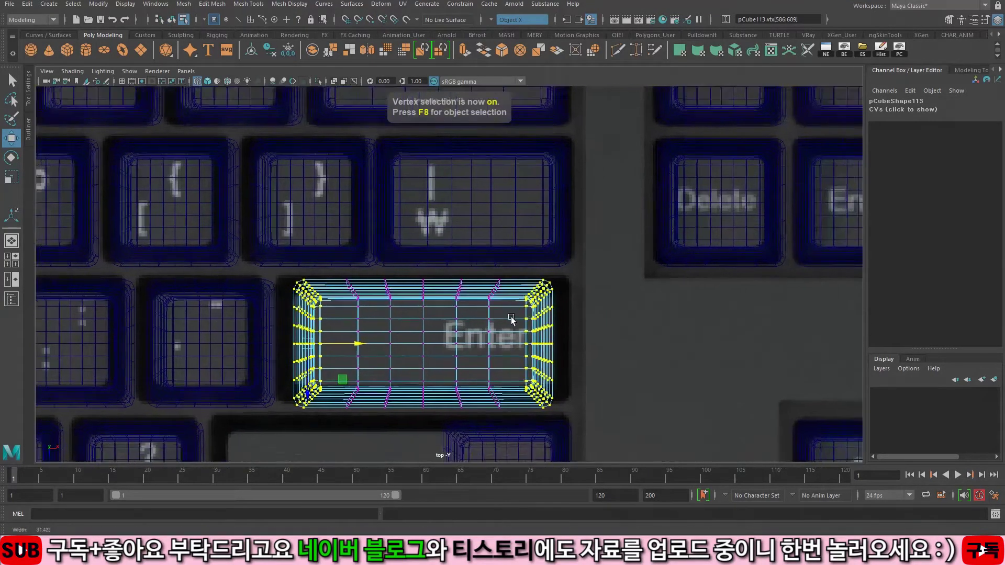
key("F10")
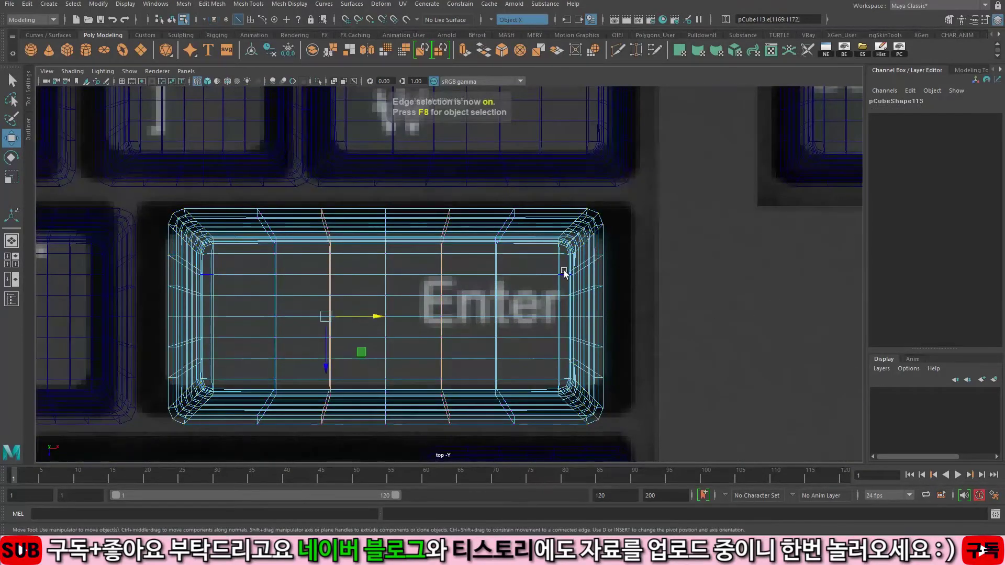
key("F9")
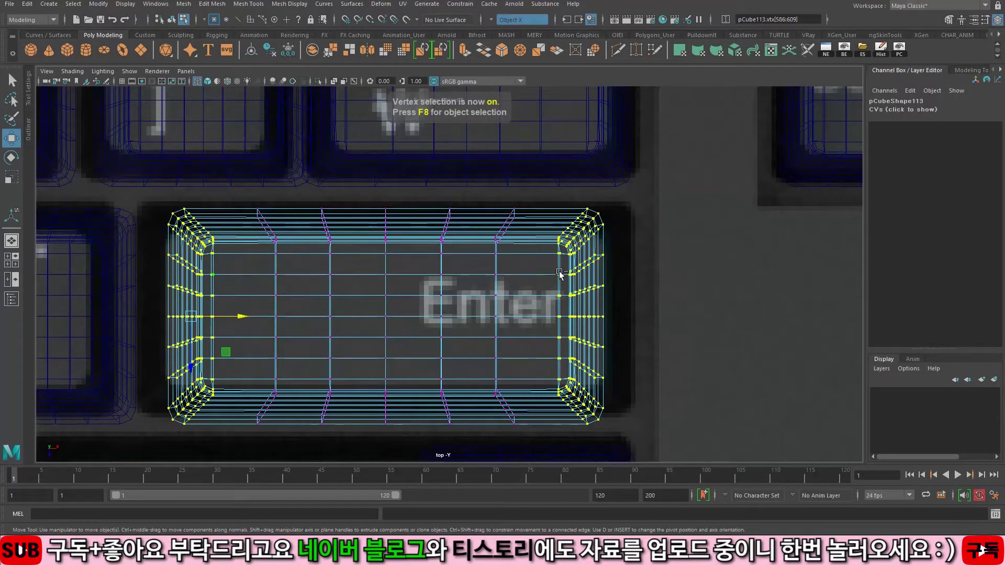
left_click_drag(632, 317, 661, 315)
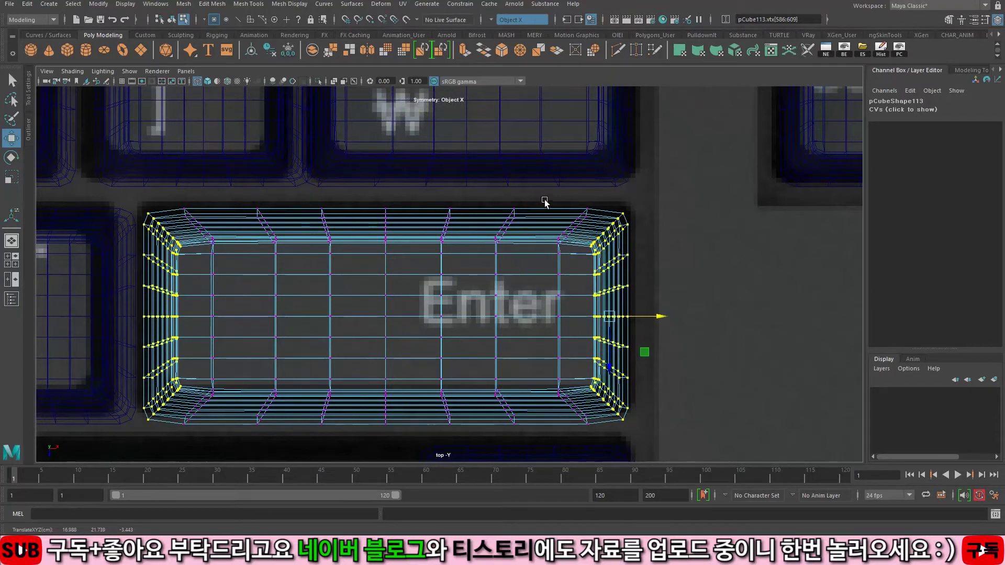
Step: Shift the Enter keycap's inner edge loops outward along X for even spacing and return to object selection
key("F10")
left_click(576, 271)
left_click_drag(628, 317, 645, 318)
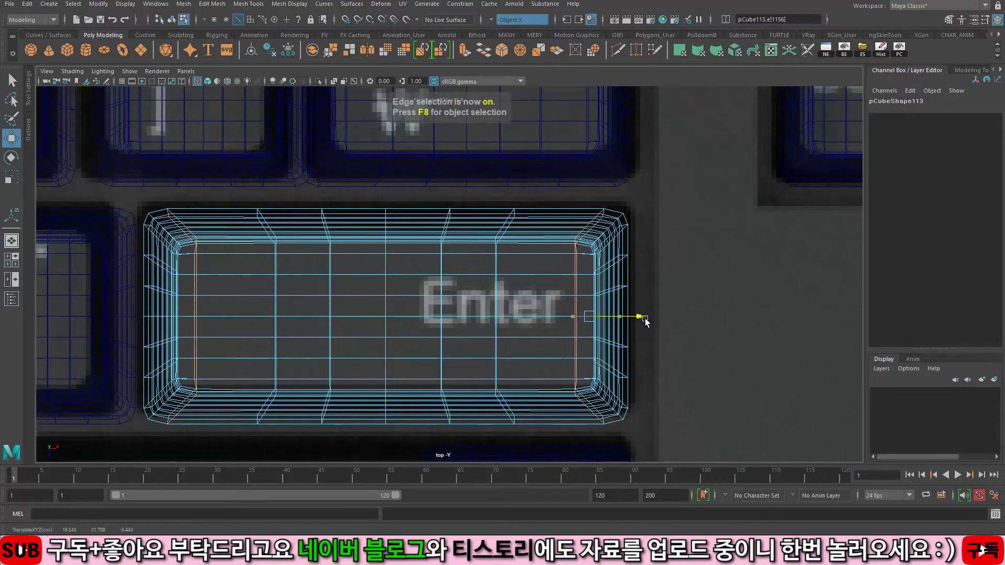
right_click_drag(646, 320, 566, 317, "alt")
double_click(482, 279)
left_click_drag(539, 305, 549, 305)
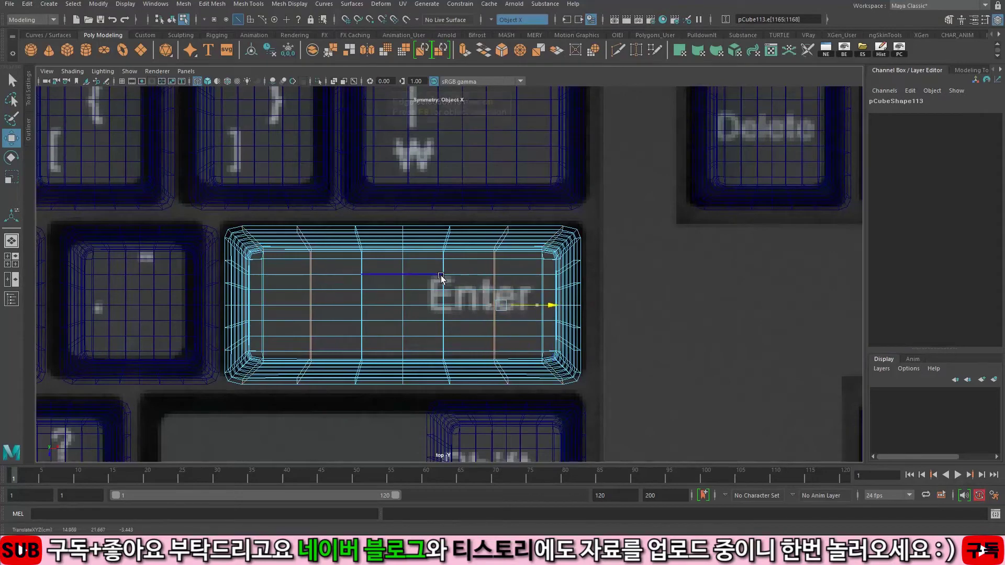
scroll(482, 258, "down", 2)
middle_click_drag(357, 344, 461, 214, "alt")
key("F8")
Step: Replace the original right Shift keycap with a duplicate of the Enter keycap at about X 10.628, Z 1.908
scroll(471, 242, "down", 1)
scroll(476, 215, "down", 2)
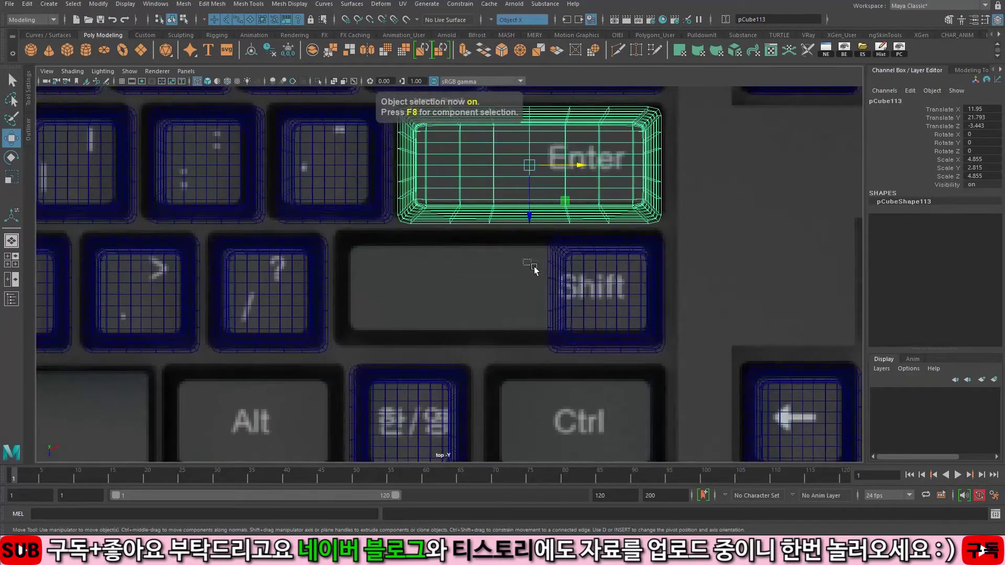
left_click_drag(532, 266, 569, 287)
key("Delete")
left_click_drag(480, 231, 517, 216)
key("ctrl+d")
left_click(529, 216)
middle_click_drag(282, 291, 260, 291)
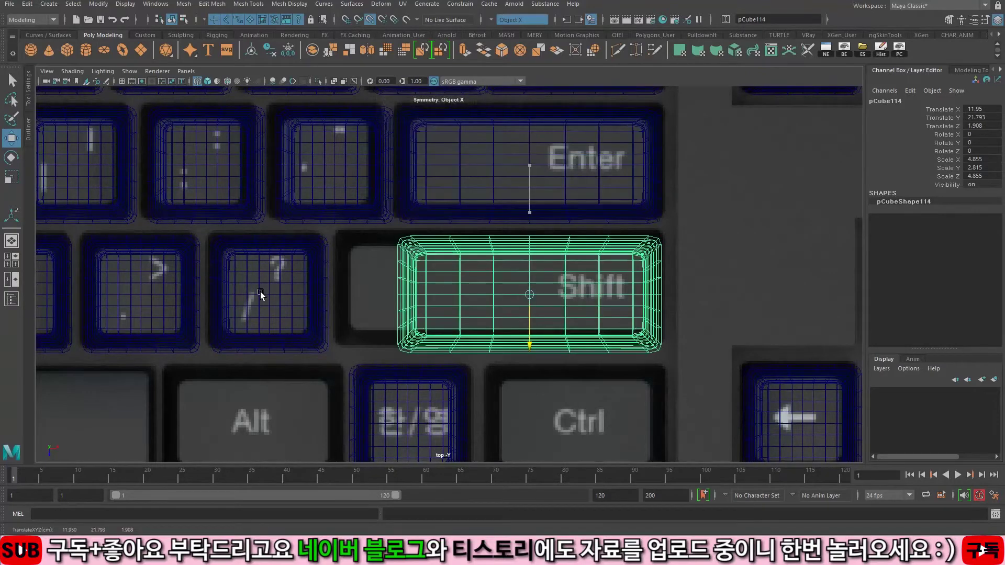
left_click_drag(575, 294, 543, 293)
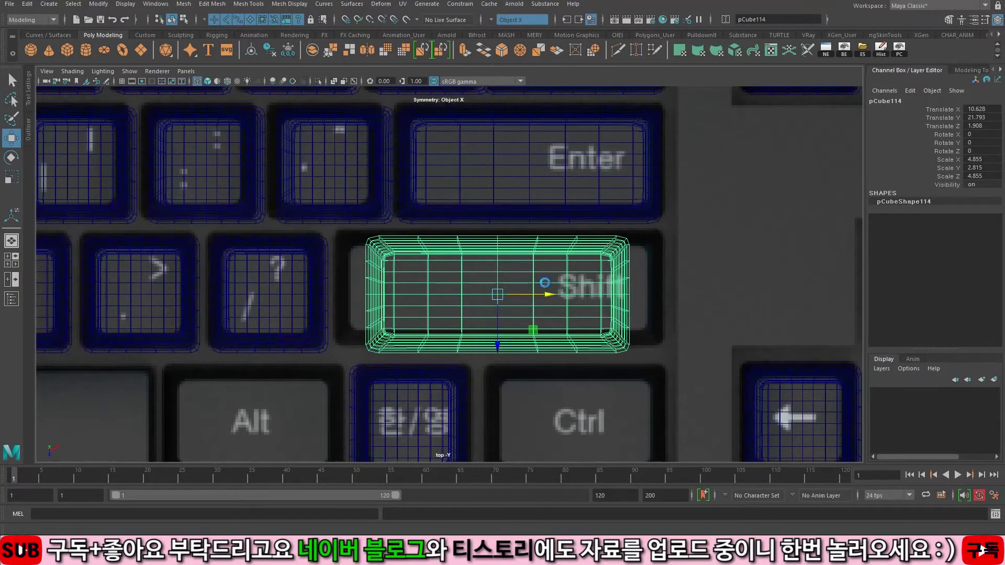
Step: Spread progressively narrower groups of the right Shift keycap's outer vertices along X until it fills the key, then return to object selection
key("F9")
left_click_drag(523, 224, 684, 384)
left_click_drag(631, 295, 642, 294)
left_click_drag(516, 210, 560, 362, "ctrl")
middle_click_drag(561, 370, 572, 370)
left_click_drag(568, 229, 619, 384, "ctrl")
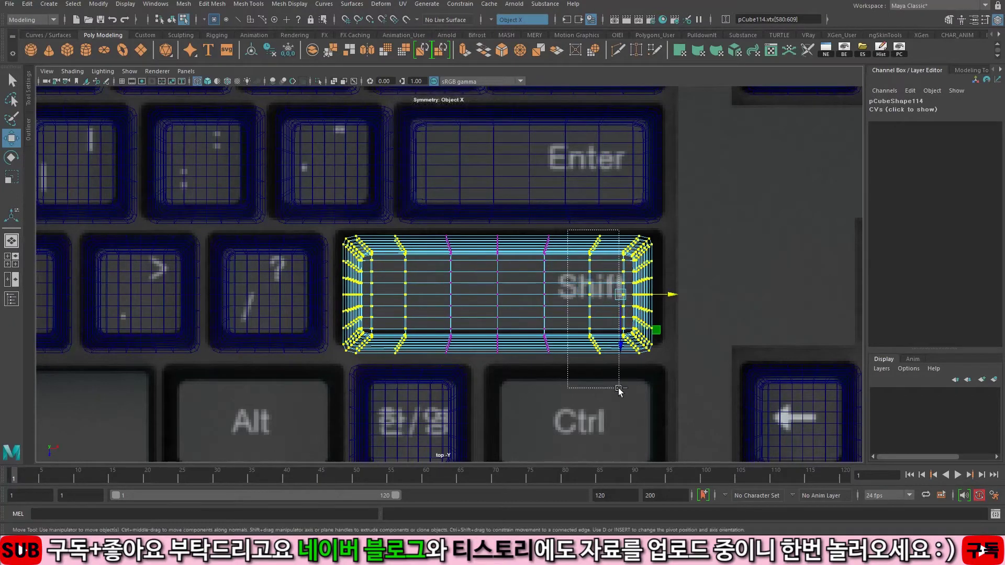
middle_click_drag(605, 388, 617, 390)
right_click_drag(616, 390, 377, 366, "alt")
key("F8")
Step: Duplicate the | ₩ keycap and move the copy down onto the right Ctrl key in the bottom row
right_click_drag(491, 335, 322, 311, "alt")
middle_click_drag(322, 311, 419, 346, "alt")
left_click(581, 216)
key("ctrl+d")
left_click_drag(601, 251, 614, 391)
middle_click_drag(614, 390, 617, 403)
Step: Place a copy of the right Ctrl keycap on the right Alt key by moving it along X
key("f")
middle_click_drag(377, 341, 610, 309, "alt")
right_click_drag(610, 309, 315, 301, "alt")
key("v")
middle_click_drag(315, 301, 447, 302)
left_click_drag(637, 304, 279, 303)
middle_click_drag(313, 258, 316, 258)
Step: Duplicate the right Alt keycap and move the copy onto the left Alt key at about X -43.864, Z 7.259
right_click_drag(315, 258, 184, 244, "alt")
middle_click_drag(184, 244, 387, 308, "alt")
key("ctrl+d")
right_click_drag(387, 308, 859, 335, "alt")
middle_click_drag(695, 325, 692, 284, "alt")
right_click_drag(691, 285, 745, 340, "alt")
mouse_move(745, 346)
middle_mouse_down()
mouse_move(713, 347)
mouse_move(735, 345)
middle_mouse_up()
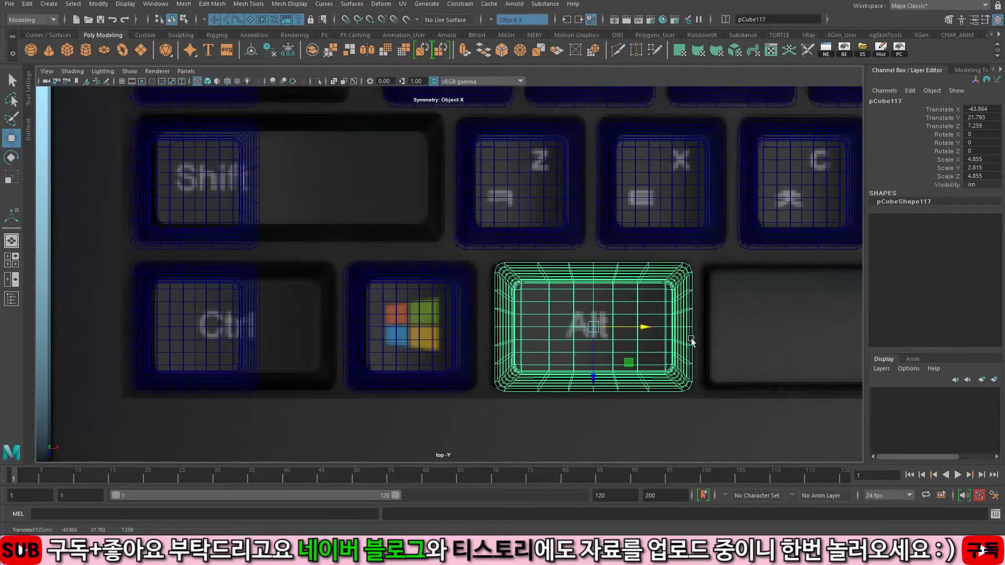
Step: Replace the original left Ctrl keycap with a duplicate of the left Alt keycap at about X -57.324
left_click(159, 302)
key("Delete")
left_click(618, 341)
left_click_drag(640, 325, 287, 323)
key("ctrl+d")
scroll(287, 322, "down", 8)
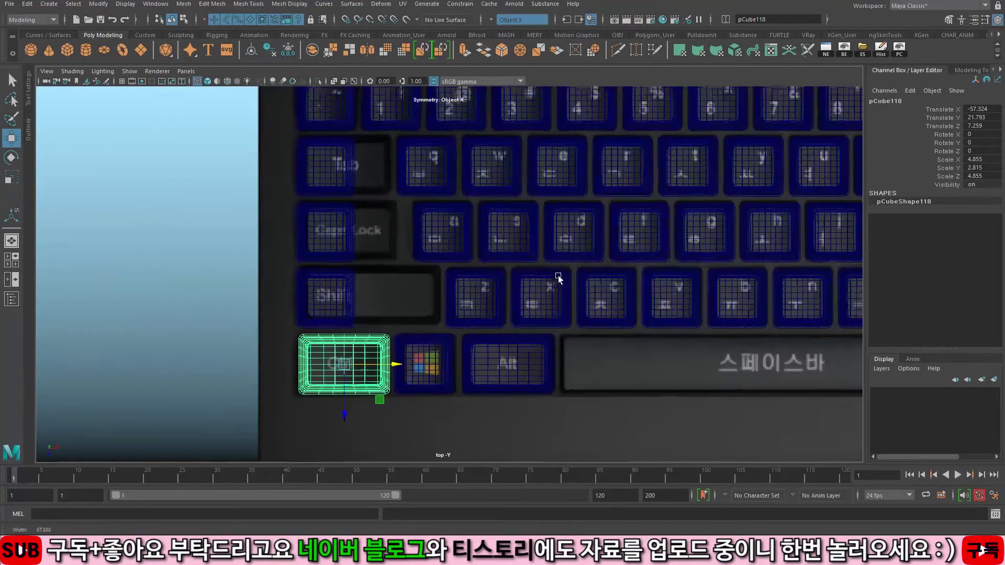
Step: Replace the original left Shift keycap with a duplicate of the right Shift keycap at about X -56.35, Z 1.908
right_click_drag(558, 275, 341, 278, "alt")
middle_click_drag(341, 277, 172, 287, "alt")
left_click(682, 308)
key("ctrl+d")
left_click_drag(692, 303, 206, 287)
scroll(314, 298, "up", 5)
middle_click_drag(386, 287, 271, 296)
left_click(299, 291)
key("Delete")
left_click(132, 288)
middle_click_drag(335, 361, 564, 347)
right_click_drag(564, 347, 451, 262, "alt")
mouse_move(451, 261)
middle_mouse_down("alt")
mouse_move(273, 268)
mouse_move(466, 263)
middle_mouse_up("alt")
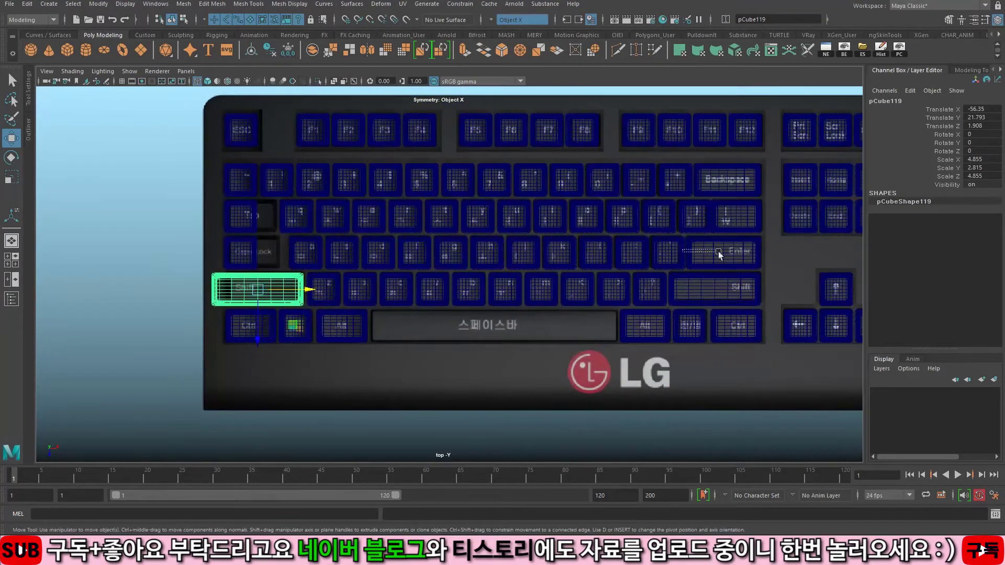
Step: Replace the wide copy on the left Shift key with a duplicate of the Enter keycap at about X -55.188, Z 1.908
left_click_drag(701, 254, 731, 254)
left_click_drag(763, 290, 290, 327)
key("f")
mouse_move(450, 304)
left_mouse_down()
mouse_move(469, 255)
mouse_move(466, 304)
left_mouse_up()
right_click_drag(466, 304, 356, 239, "alt")
right_click_drag(467, 274, 542, 262, "alt")
middle_click_drag(542, 263, 516, 271, "alt")
left_click_drag(480, 280, 535, 274)
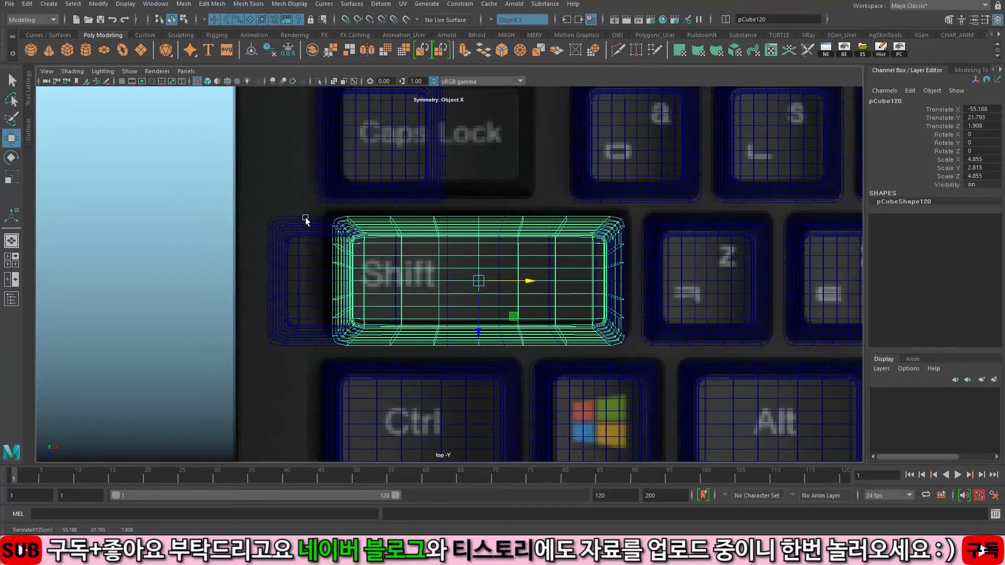
left_click(289, 274)
key("Delete")
Step: Delete the narrow placeholder keycaps from the Caps Lock and Tab keys
right_click_drag(472, 249, 434, 246, "alt")
middle_click_drag(445, 285, 436, 312, "alt")
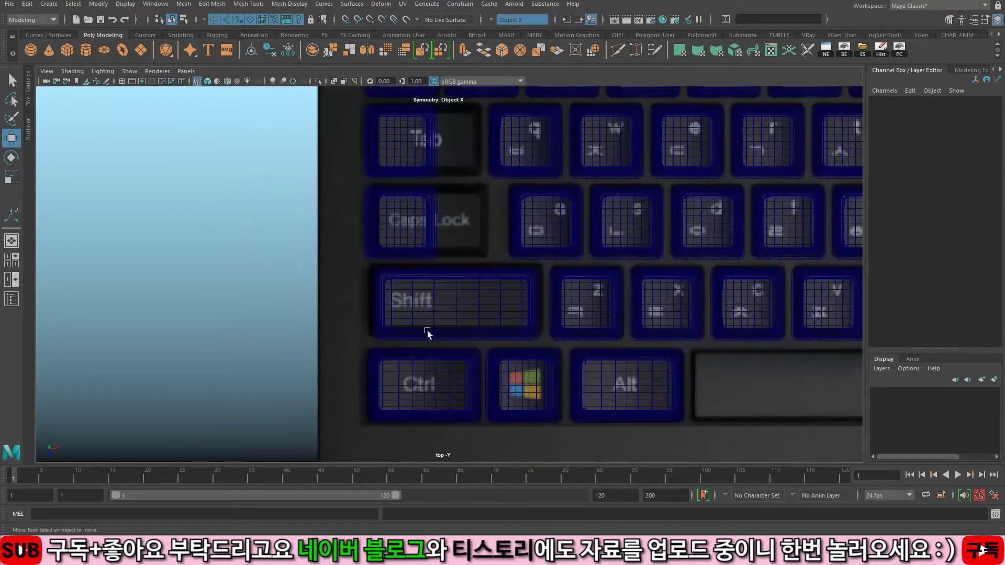
left_click_drag(319, 229, 320, 229)
key("Delete")
left_click(388, 170)
key("Delete")
Step: Duplicate the left Ctrl keycap and move the copy onto the Caps Lock key at about X -57.056, Z -3.443
left_click_drag(380, 331, 405, 406)
left_click_drag(357, 352, 427, 270)
right_click_drag(471, 303, 646, 352, "alt")
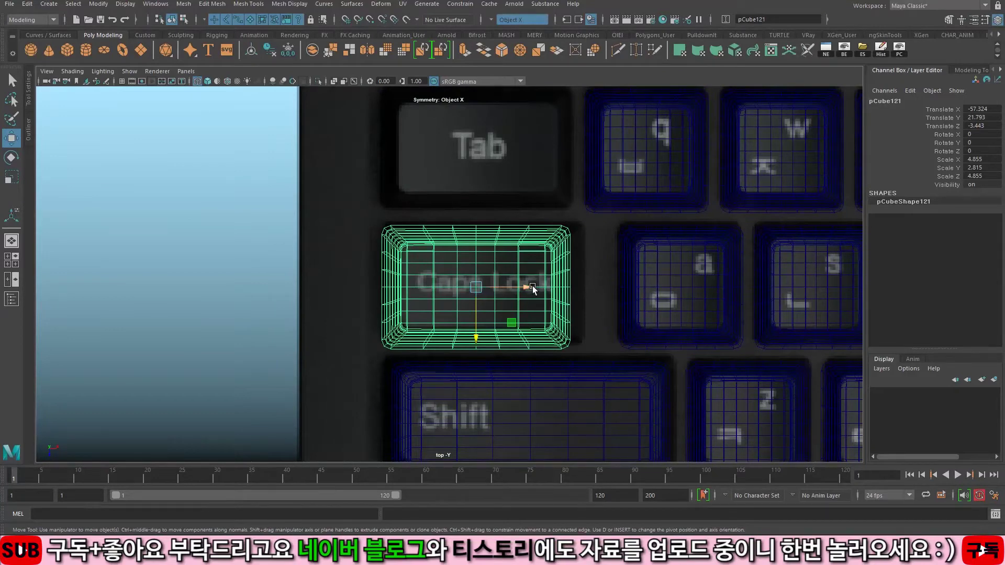
left_click_drag(533, 286, 539, 286)
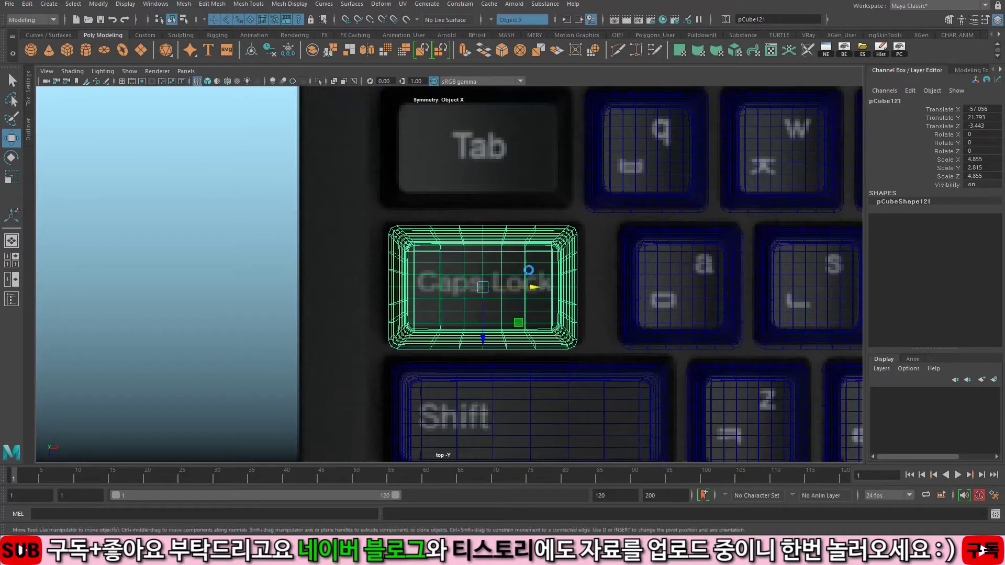
Step: Widen the Caps Lock keycap by moving its side vertices outward along X with symmetry on
key("F8")
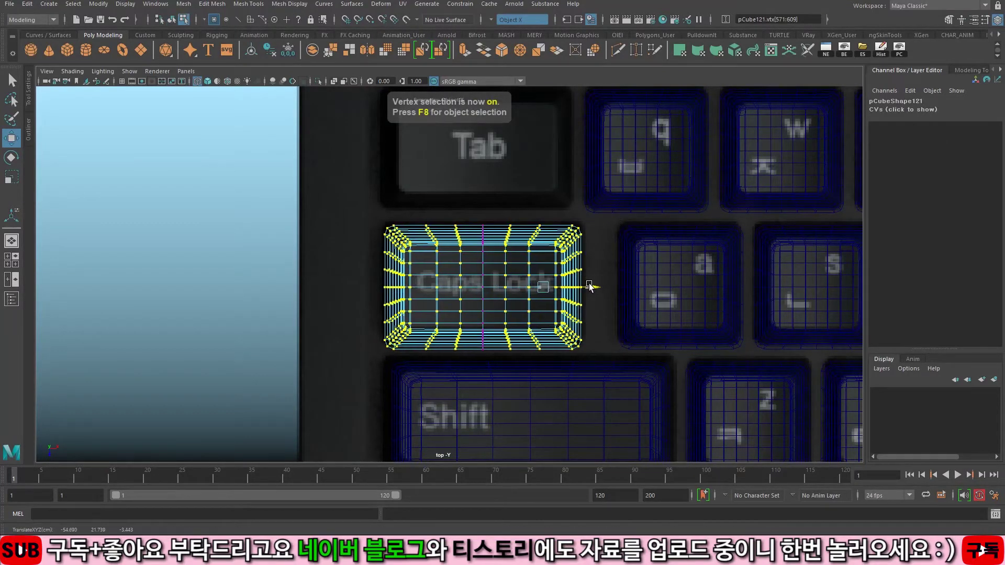
Step: Widen the left Shift keycap by moving its end vertices outward to match the reference image
right_click_drag(589, 284, 524, 293, "alt")
middle_click_drag(470, 325, 469, 229, "alt")
key("F8")
left_click(524, 285, "shift")
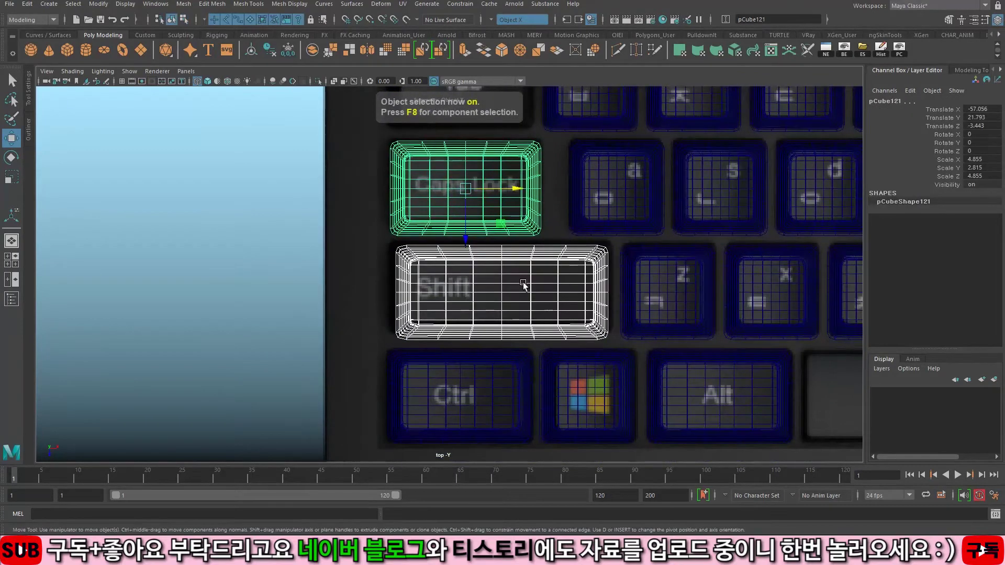
left_click(503, 281)
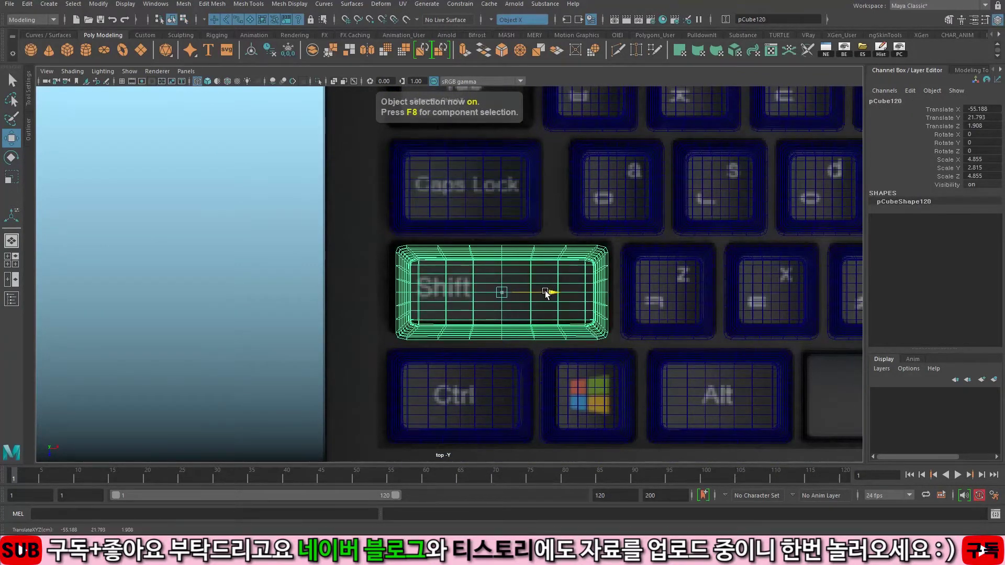
key("F8")
left_click_drag(586, 236, 625, 373)
left_click_drag(613, 293, 622, 294)
key("F8")
Step: Place a copy of the left Ctrl keycap over the Tab key in the reference image
mouse_move(456, 173)
middle_mouse_down("alt")
mouse_move(458, 335)
mouse_move(454, 182)
middle_mouse_up("alt")
left_click(473, 408)
left_click_drag(461, 431, 493, 355)
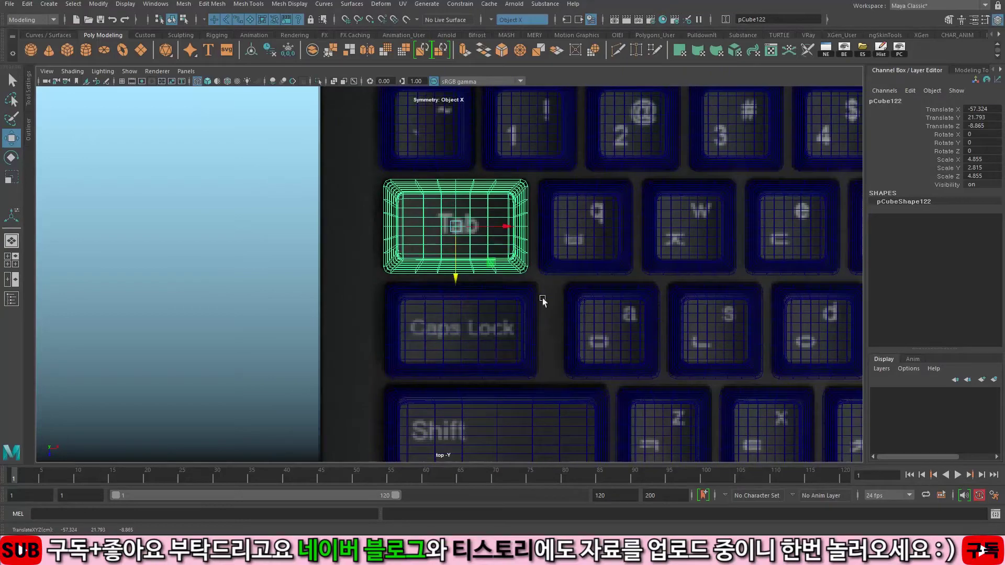
Step: Move the small keycap on the numpad Enter key up to the middle of that key, at Translate Z about 4.35
right_click_drag(598, 244, 495, 362, "alt")
middle_click_drag(590, 340, 586, 281, "alt")
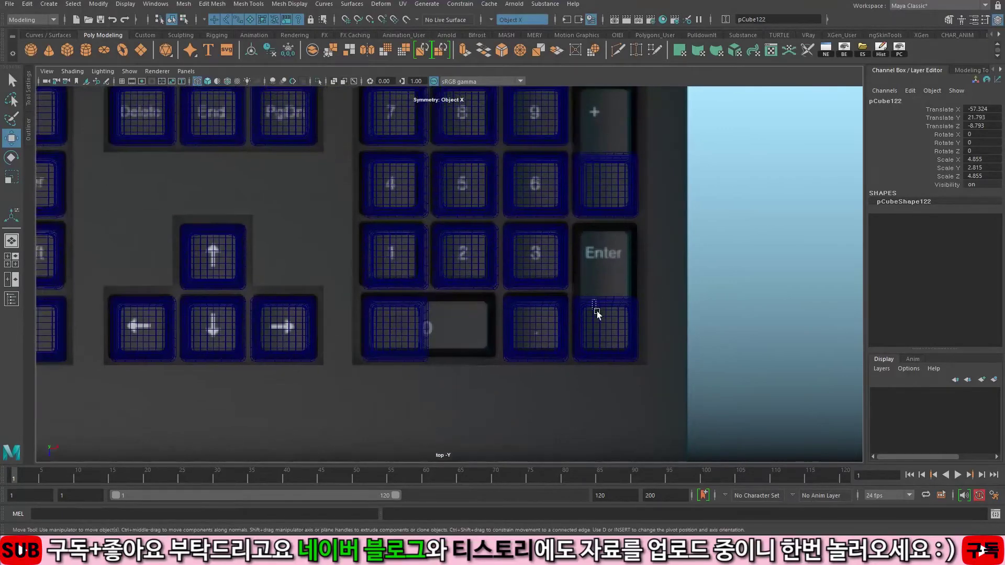
key("q")
left_click(592, 301)
right_click_drag(593, 301, 777, 321, "alt")
middle_click_drag(776, 321, 675, 314, "alt")
right_click_drag(675, 314, 517, 297, "alt")
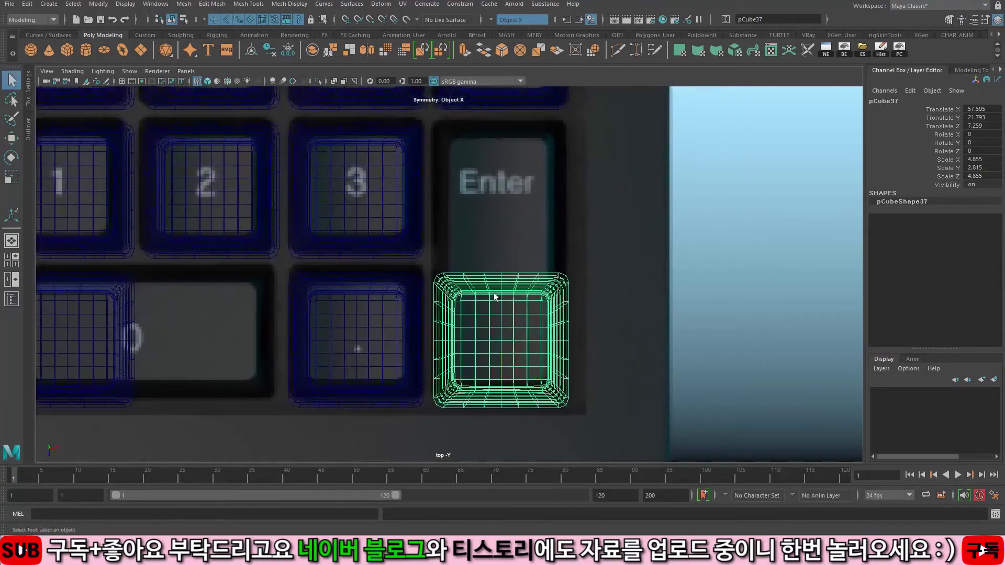
key("w")
left_click_drag(514, 381, 514, 299)
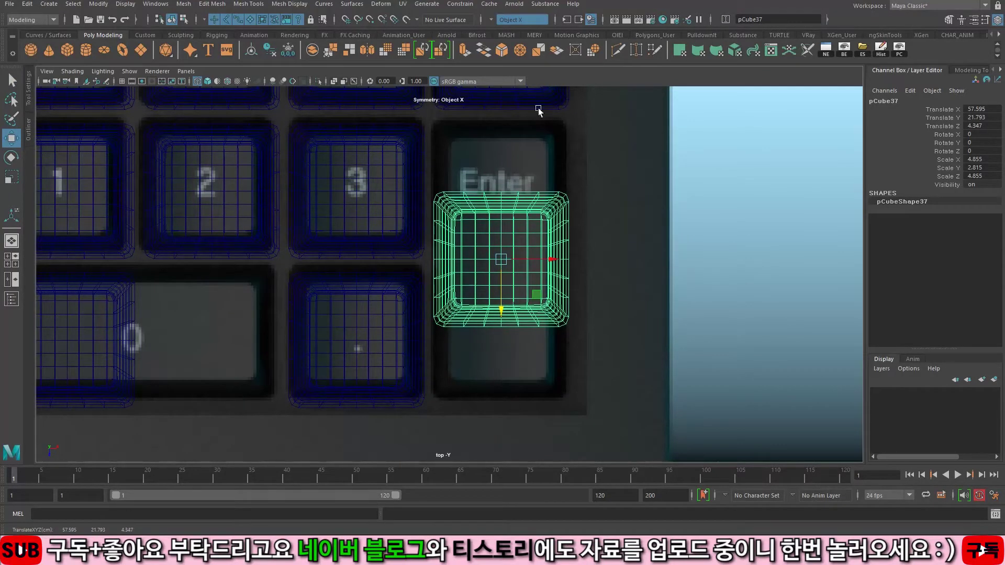
Step: Set symmetry to Object Z and stretch the numpad Enter keycap's end vertices outward to cover the tall key
left_click(491, 20)
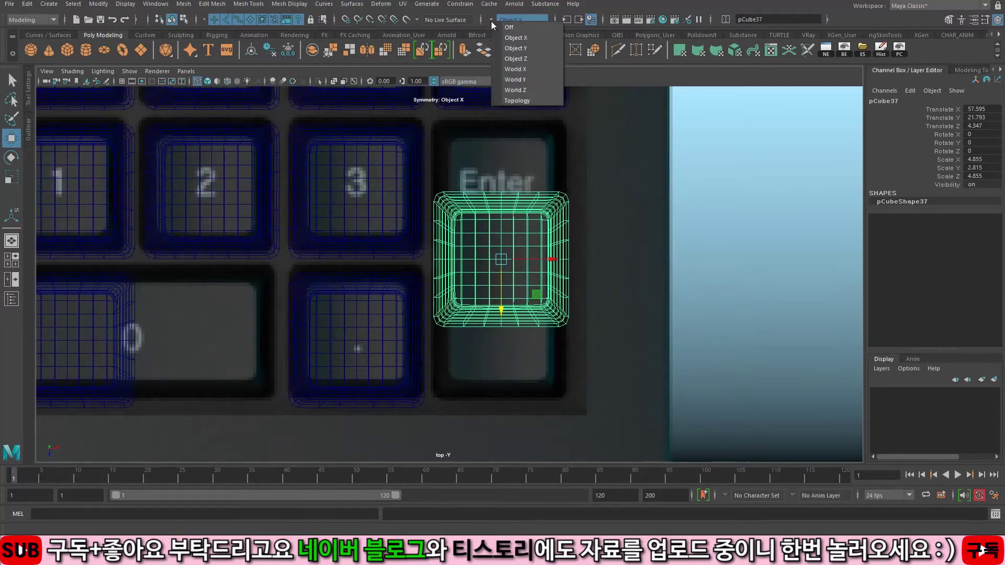
left_click(542, 62)
key("F9")
left_click_drag(404, 148, 479, 181)
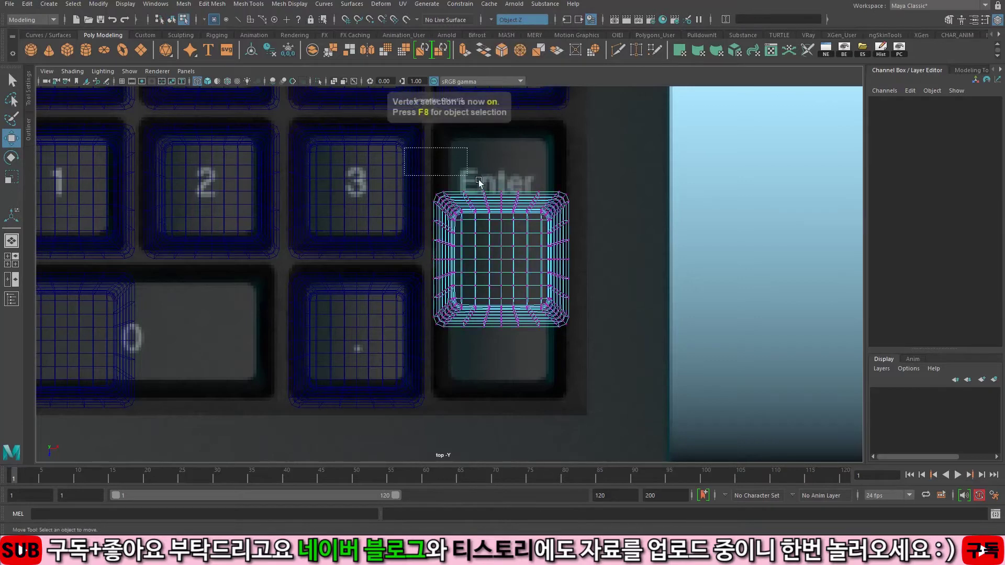
left_click_drag(600, 253, 601, 252)
left_click_drag(504, 267, 501, 242)
left_click_drag(675, 254, 675, 254, "ctrl")
middle_click_drag(563, 325, 561, 293)
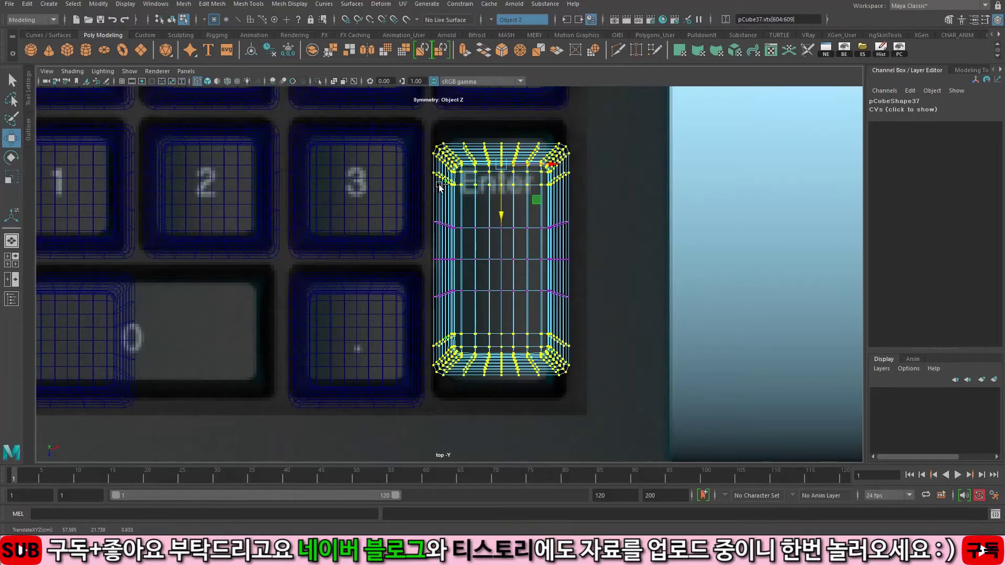
middle_click_drag(477, 321, 487, 302)
scroll(486, 300, "down", 2)
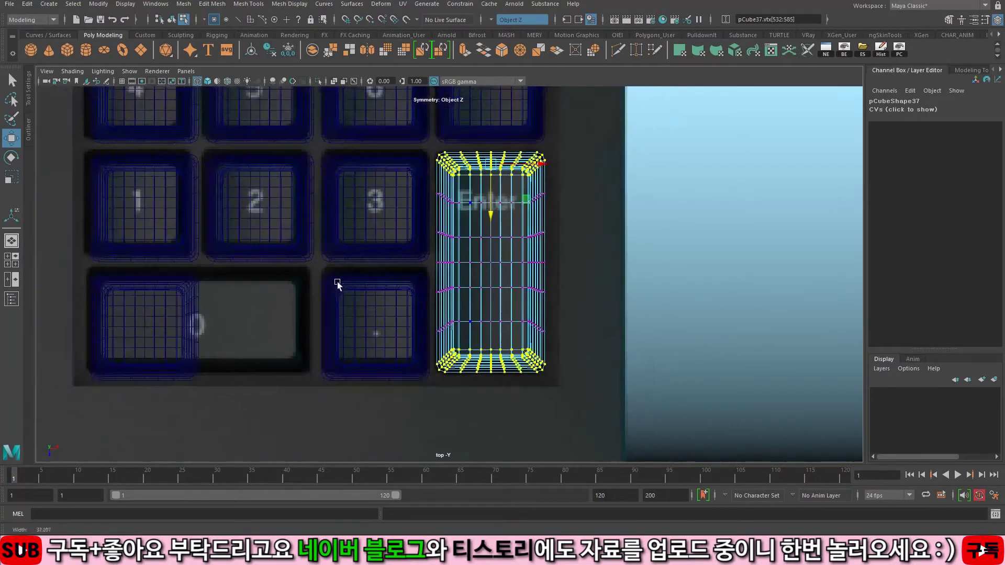
Step: Replace the small keycap on the numpad + key with a copy of the tall numpad Enter keycap
key("F8")
middle_click_drag(483, 94, 482, 233, "alt")
left_click(483, 233)
left_click(494, 424)
middle_click_drag(494, 424, 493, 238)
middle_click_drag(241, 413, 420, 258, "alt")
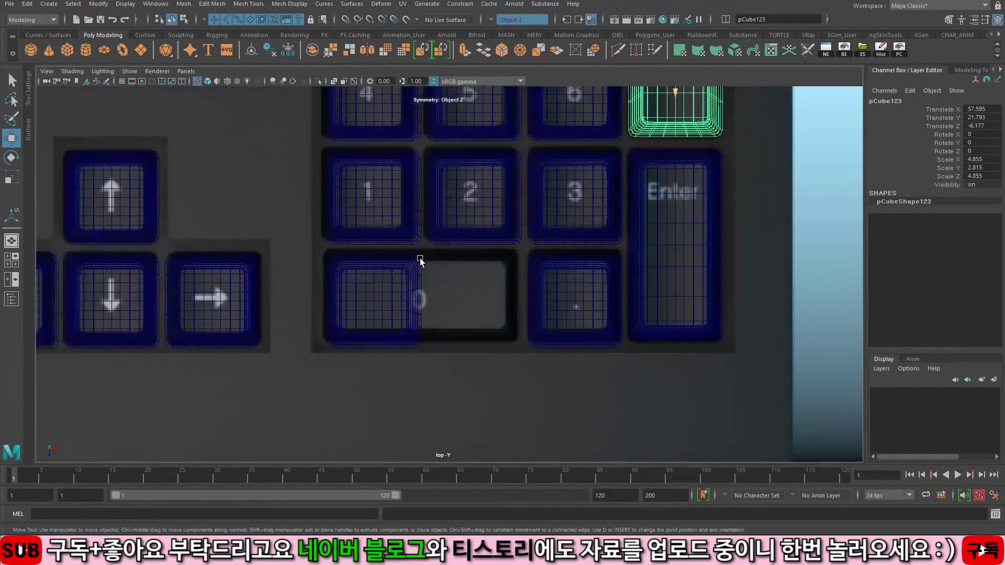
left_click(640, 244)
key("ctrl+d")
middle_click_drag(715, 283, 462, 283)
left_click_drag(464, 279, 397, 302)
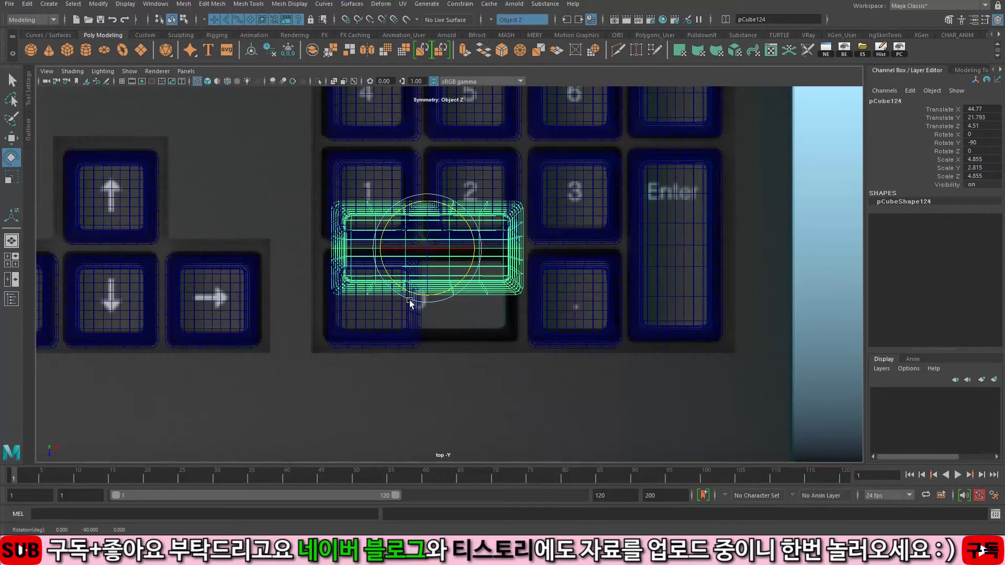
key("Delete")
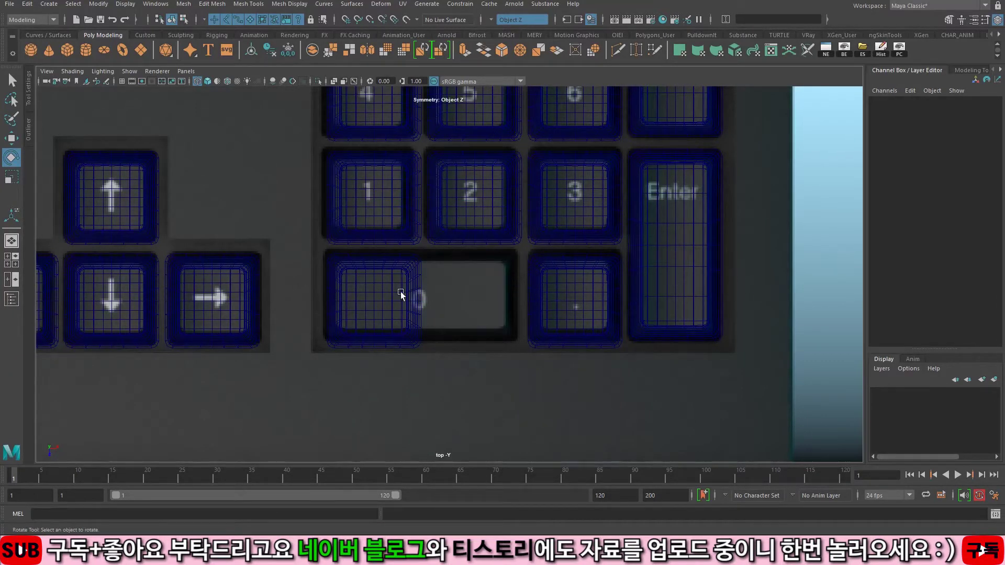
left_click(654, 212)
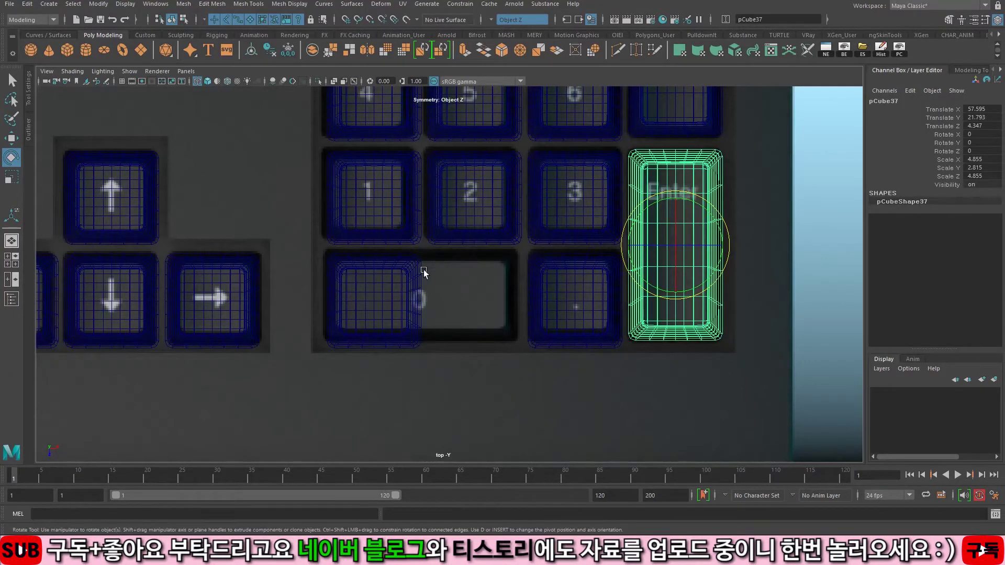
Step: Place a copy of the main Enter keycap just below the numpad 0 key and delete the small keycap on 0
scroll(447, 288, "down", 3)
middle_click_drag(339, 303, 350, 315, "alt")
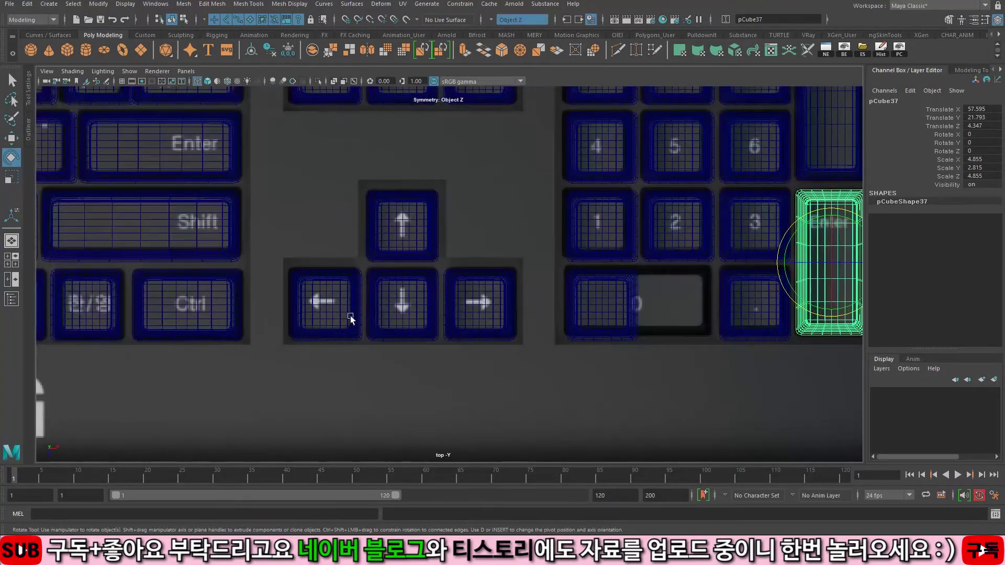
left_click_drag(231, 146, 231, 146)
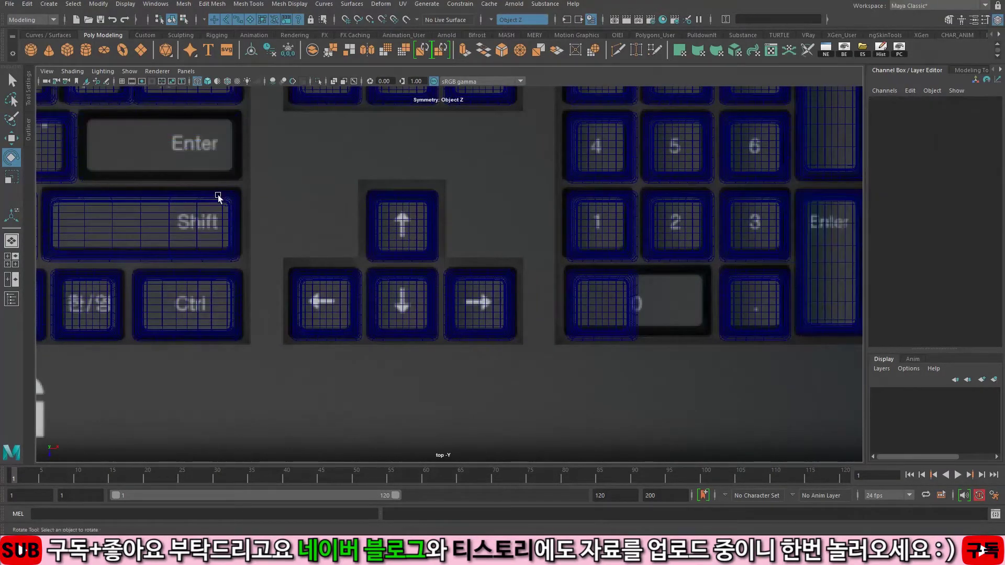
left_click(214, 162)
key("w")
left_click_drag(209, 178, 703, 402)
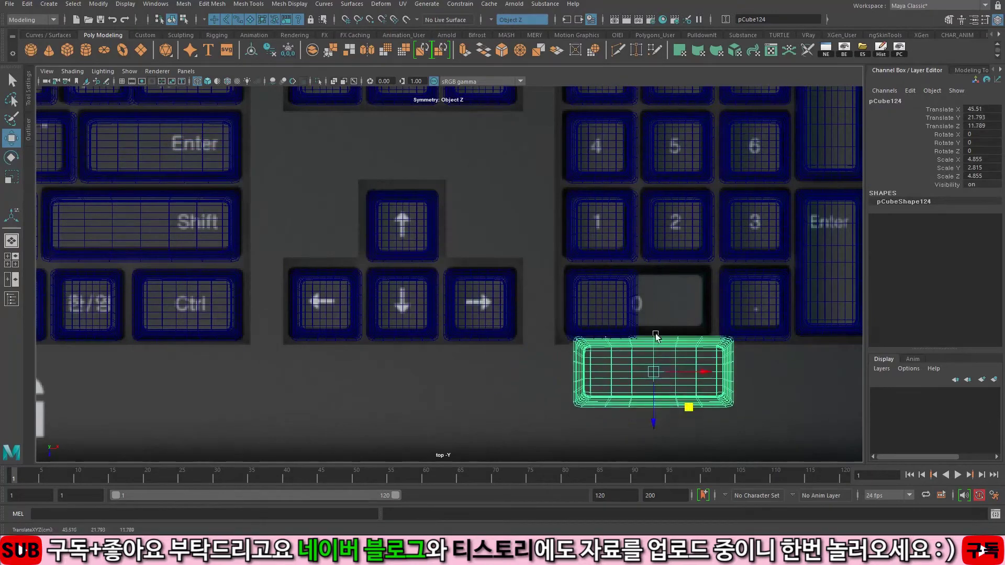
left_click(657, 423)
left_click(680, 397)
middle_click_drag(694, 424, 610, 385, "alt")
scroll(691, 418, "up", 2)
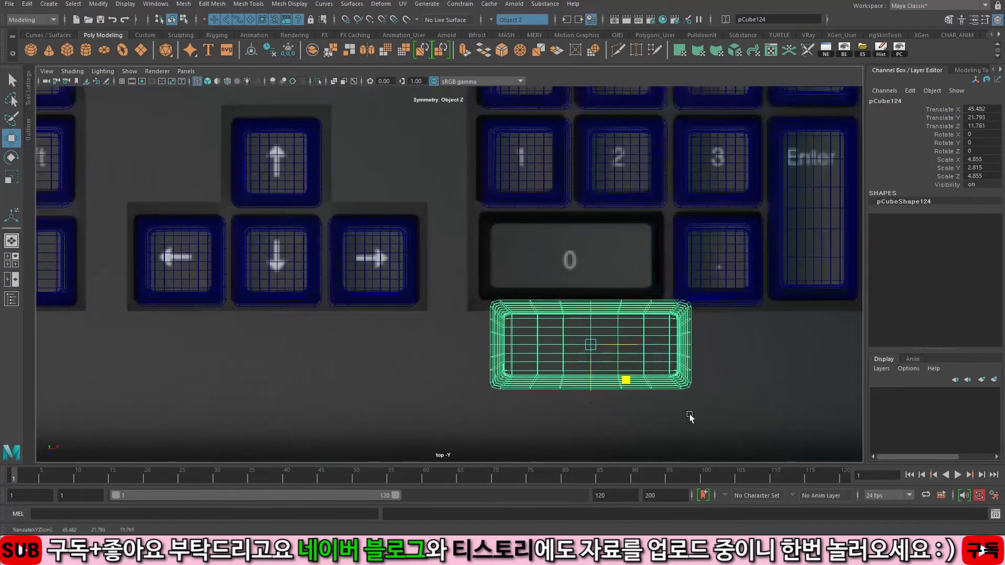
Step: Align the copied keycap over the numpad 0 key, snapping it to the bottom row at Translate Z 7.259
middle_click_drag(691, 417, 669, 329)
middle_click_drag(725, 269, 632, 310)
scroll(687, 371, "up", 2)
middle_click_drag(687, 371, 617, 359, "alt")
scroll(660, 320, "up", 1)
key("v")
middle_click_drag(642, 288, 649, 290)
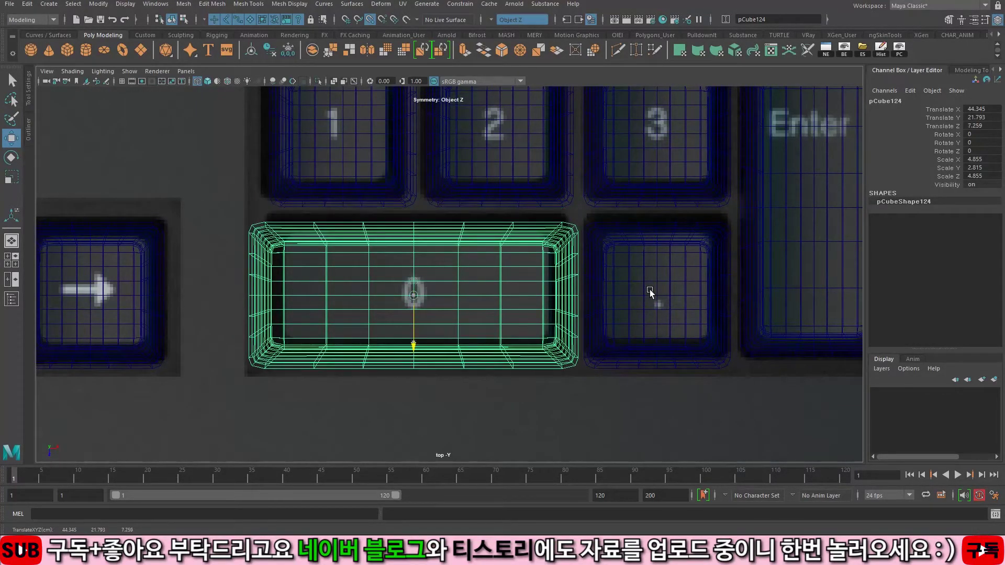
Step: Narrow the numpad 0 keycap by moving its end vertices inward with symmetry set to Object X
key("r")
middle_click_drag(532, 355, 588, 341, "alt")
key("F8")
left_click_drag(497, 205, 636, 382)
key("w")
left_click_drag(627, 247, 617, 246)
key("ctrl+z")
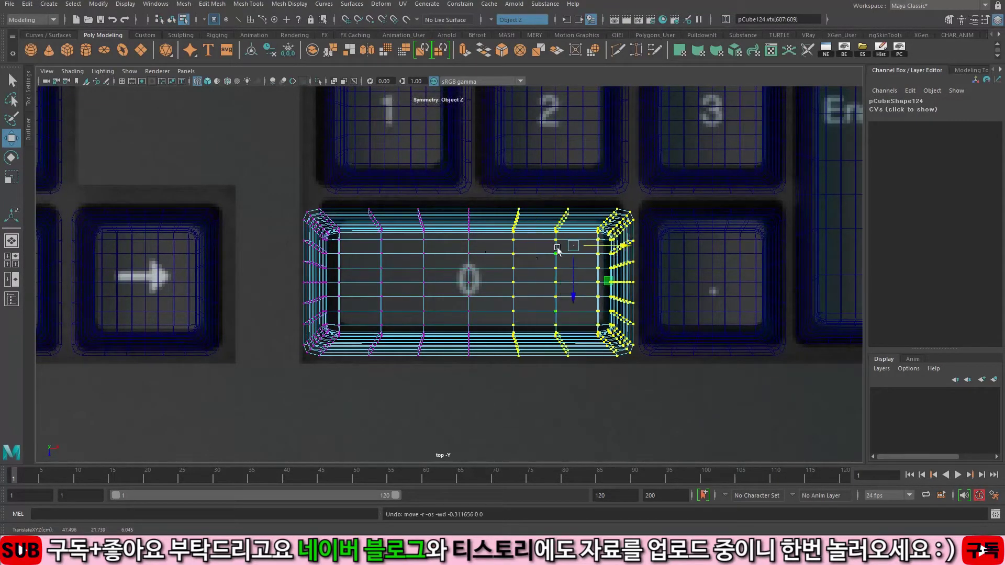
left_click(500, 20)
left_click(510, 40)
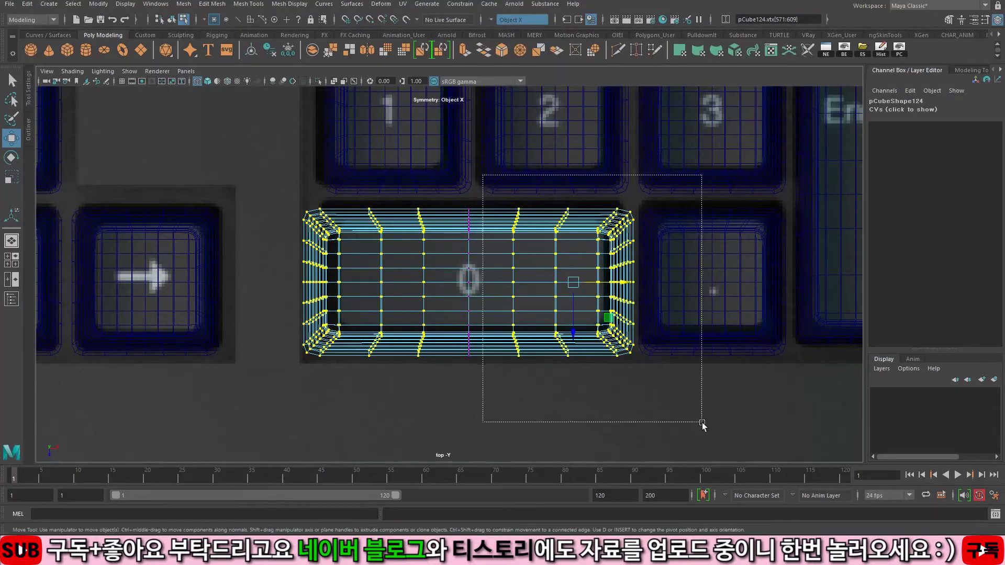
left_click_drag(618, 287, 606, 287)
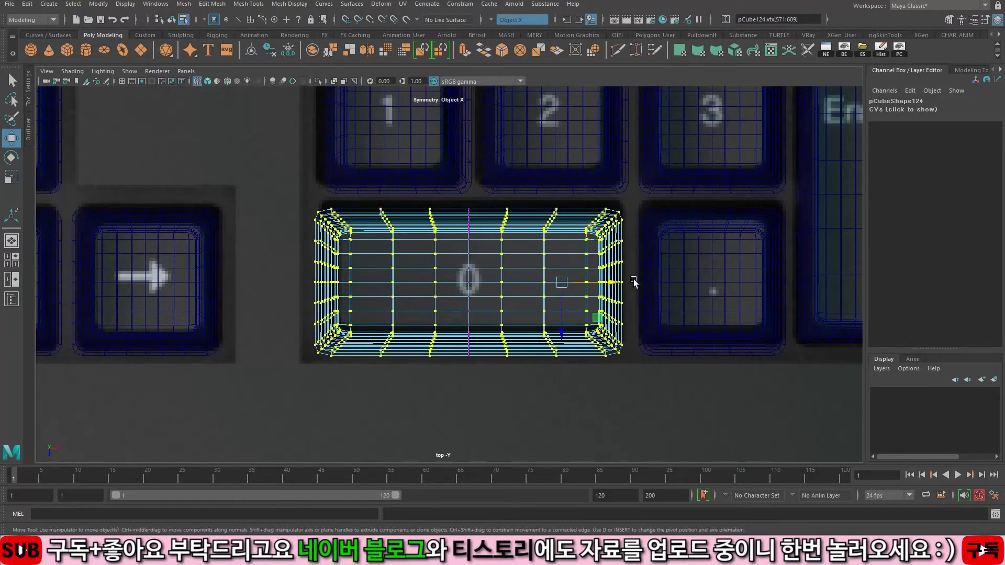
key("F8")
Step: Move the numpad Enter keycap slightly down to Translate Z about 4.51
scroll(626, 284, "down", 10)
left_click(571, 273)
scroll(594, 282, "up", 3)
left_click_drag(542, 317, 542, 296)
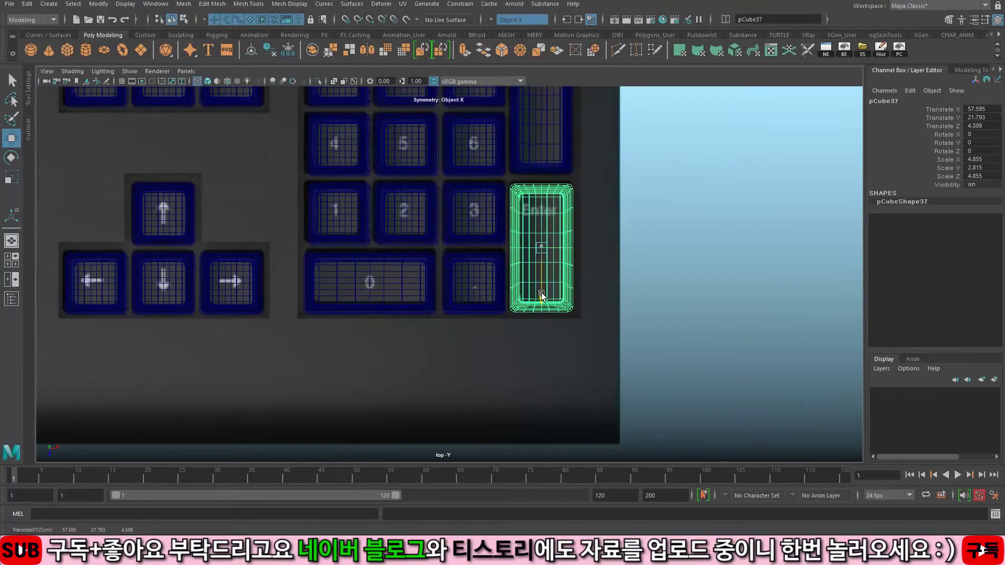
Step: Set symmetry to Object Z and lengthen the numpad Enter keycap slightly by moving its end vertices outward
left_click(491, 19)
left_click(518, 58)
key("F8")
left_click_drag(474, 165, 539, 230)
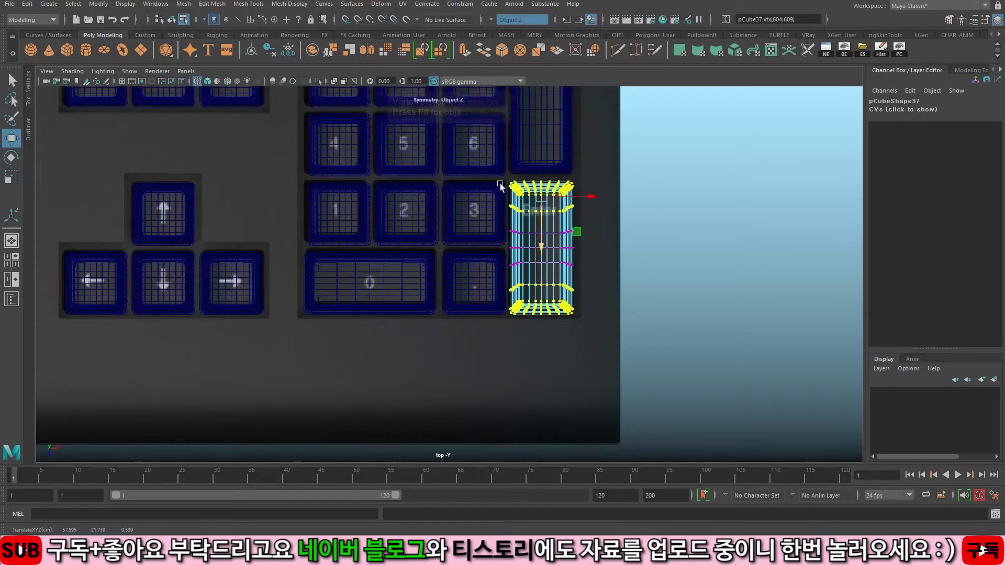
key("F8")
Step: Replace the numpad + keycap with a copy of the resized numpad Enter keycap
middle_click_drag(501, 165, 502, 280, "alt")
left_click_drag(531, 231, 556, 254)
left_click(559, 313)
left_click_drag(542, 413, 544, 273)
Step: Examine the empty space bar area from the top and the whole keycap layout in perspective
right_click_drag(544, 275, 225, 283, "alt")
middle_click_drag(225, 282, 415, 290, "alt")
right_click_drag(415, 289, 582, 306, "alt")
middle_click_drag(583, 307, 530, 254, "alt")
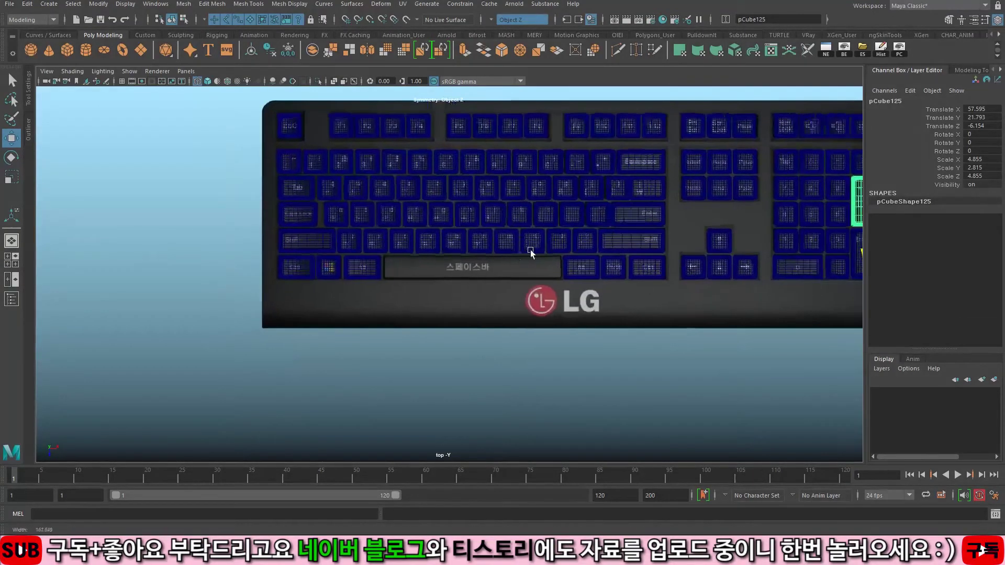
scroll(530, 254, "up", 5)
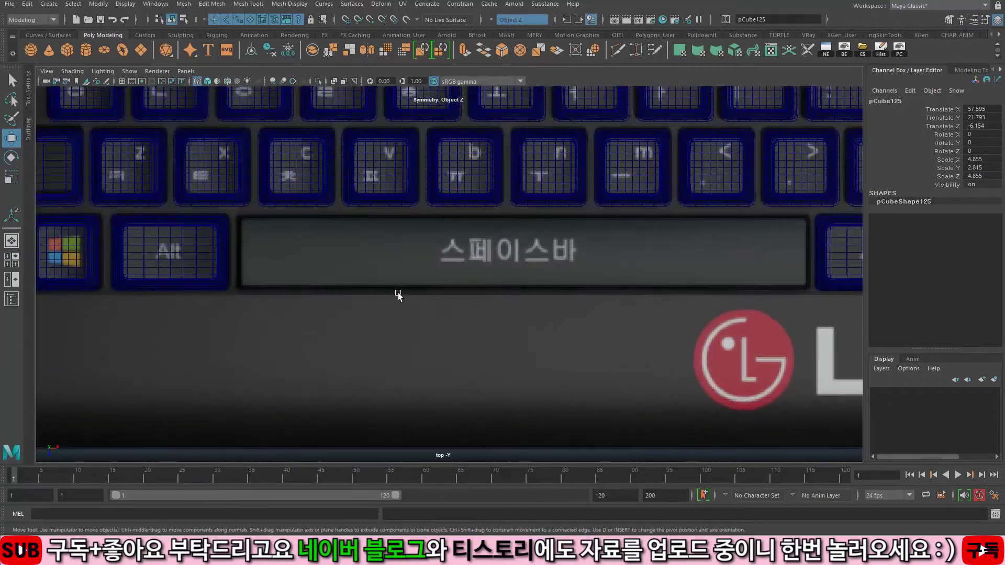
key("space")
key("space")
key("f")
scroll(512, 215, "down", 12)
middle_click_drag(480, 222, 593, 229, "alt")
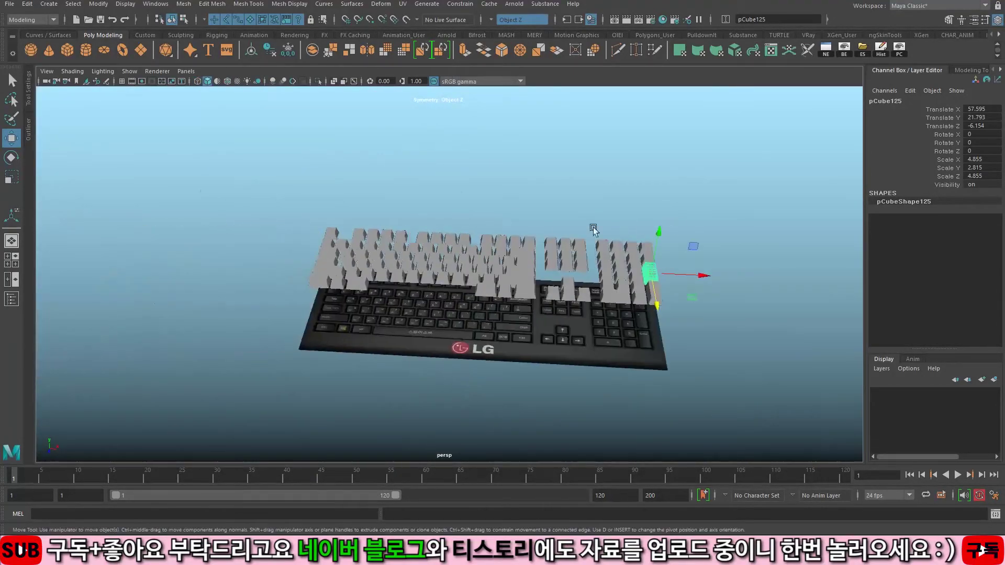
left_click_drag(593, 228, 655, 212, "alt")
right_click_drag(655, 212, 697, 210, "alt")
middle_click_drag(696, 211, 581, 211, "alt")
left_click(566, 192)
right_click_drag(472, 223, 541, 228, "alt")
middle_click_drag(542, 228, 603, 219, "alt")
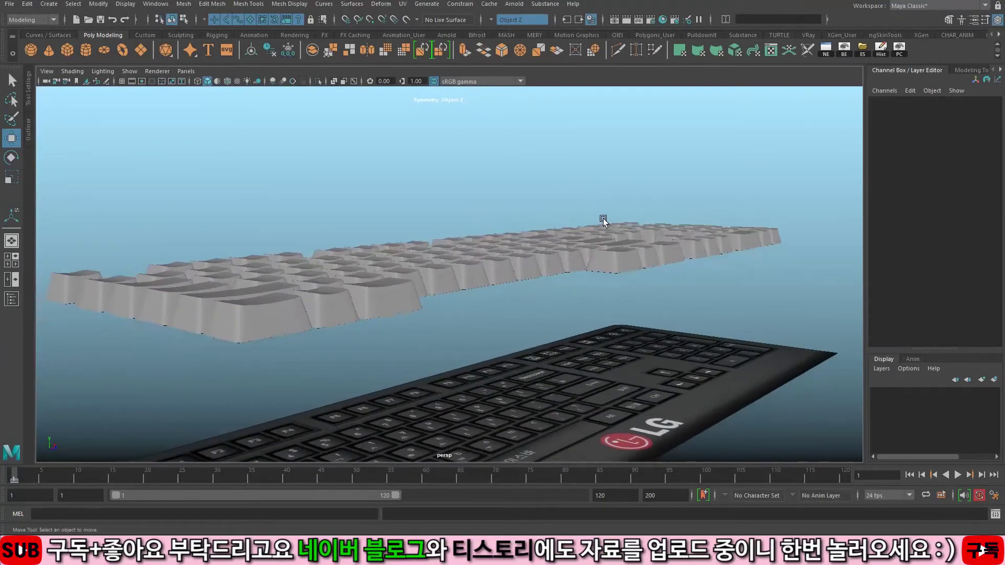
left_click_drag(523, 249, 555, 224, "alt")
Step: Create a polygon cube in the top view and snap it to the bottom key row beside the left Alt key
key("space")
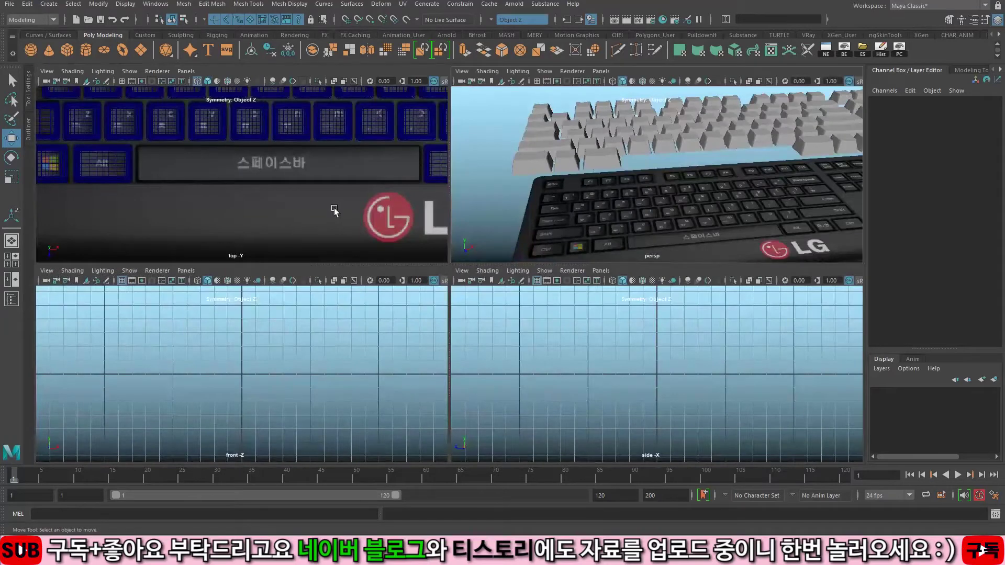
key("space")
right_click_drag(417, 245, 312, 241, "alt")
middle_click_drag(312, 240, 333, 241, "alt")
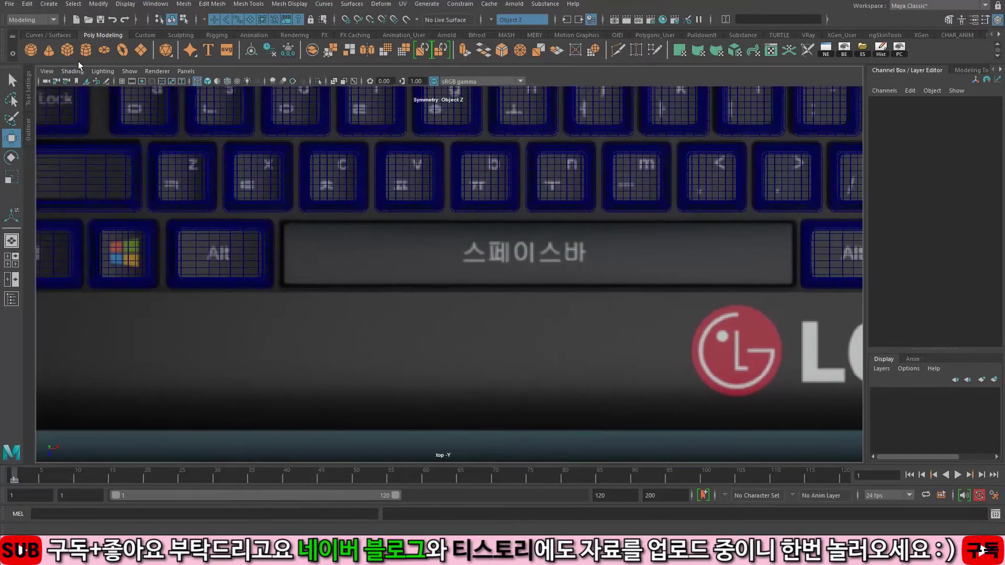
left_click(67, 50)
middle_click_drag(266, 248, 274, 249)
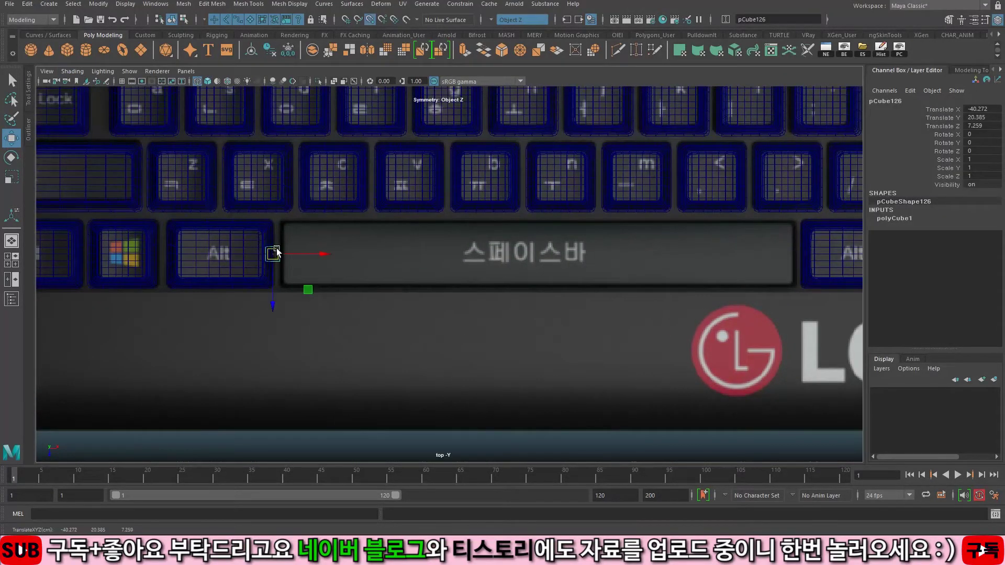
Step: Move the cube onto the space bar and scale it uniformly to about 4.77 to match the key's depth
left_click_drag(307, 289, 491, 293)
key("r")
middle_click_drag(272, 291, 433, 289)
key("w")
left_click_drag(493, 298, 494, 297)
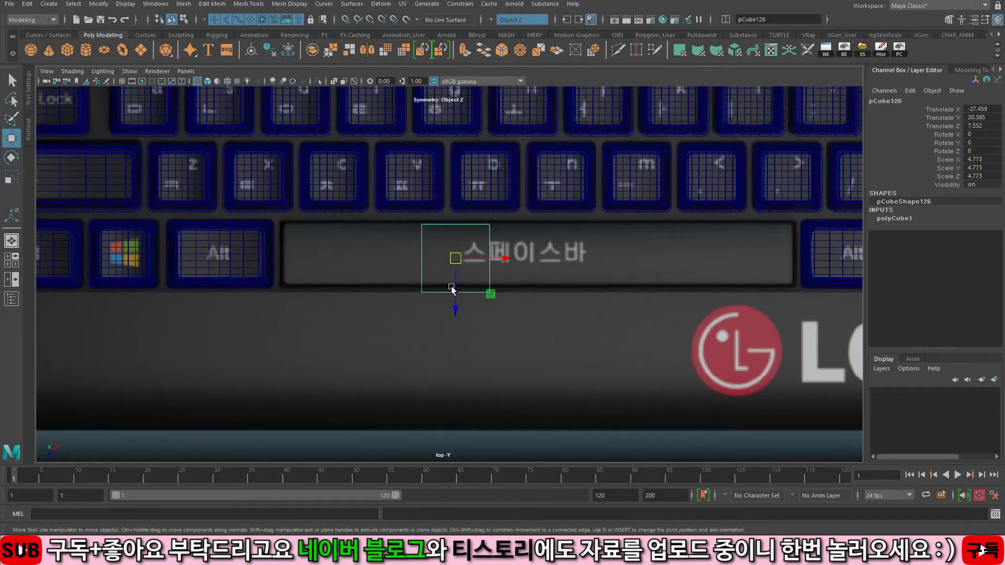
Step: Centre the box on the space bar and stretch it lengthwise to Scale X about 34.9
key("r")
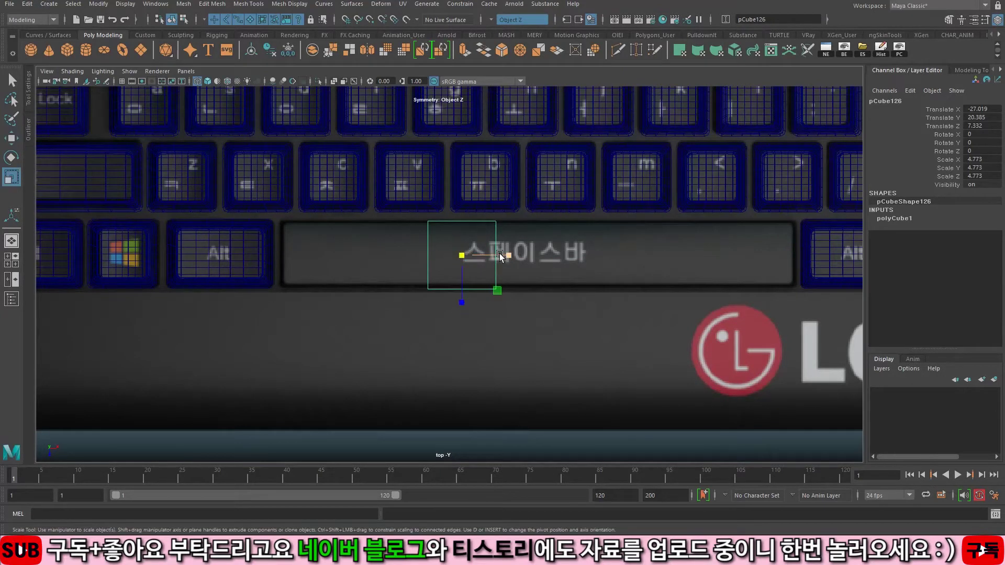
key("F9")
left_click_drag(366, 184, 451, 312)
key("F8")
key("w")
left_click_drag(490, 255, 670, 261)
key("r")
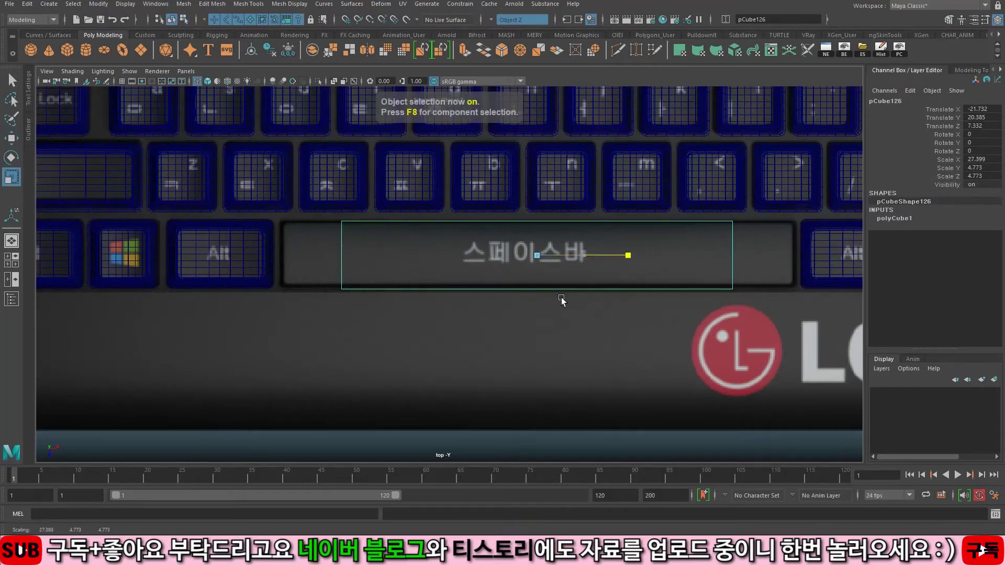
middle_click_drag(613, 303, 611, 302)
key("w")
middle_click_drag(491, 301, 487, 301, "shift")
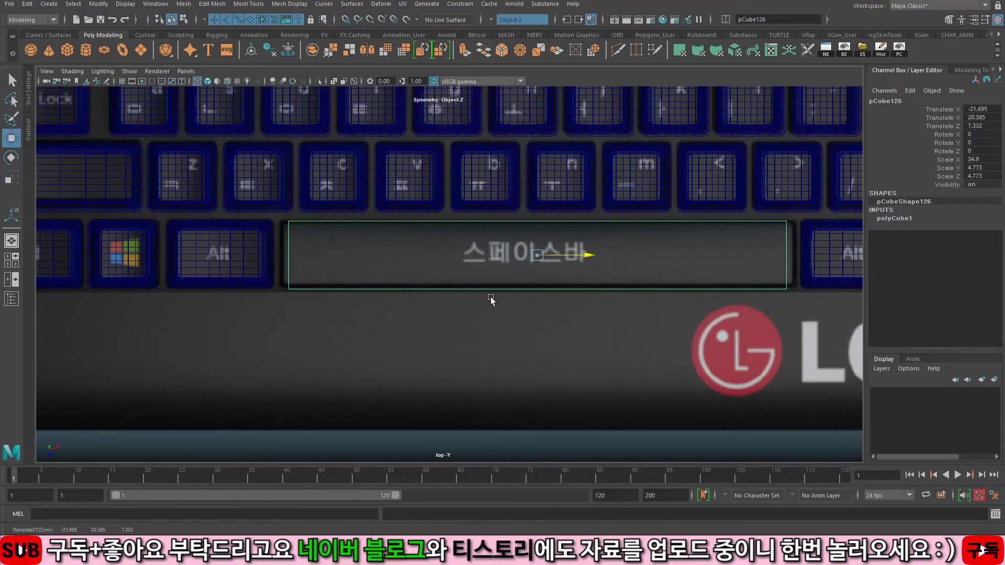
Step: Stretch the space bar box lengthwise to Scale X about 36.06
key("r")
left_click_drag(575, 256, 514, 191)
key("space")
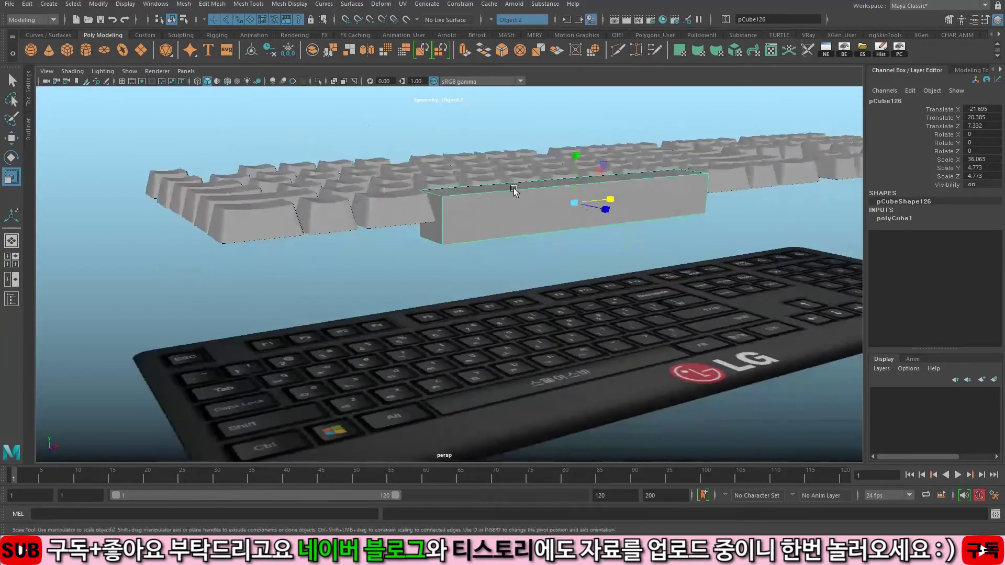
Step: Reduce the box's height to Scale Y about 3.27 and raise it level with the neighbouring keycaps
scroll(515, 191, "up", 3)
left_click_drag(528, 242, 529, 238, "alt")
middle_click_drag(529, 237, 522, 262, "alt")
scroll(522, 262, "up", 3)
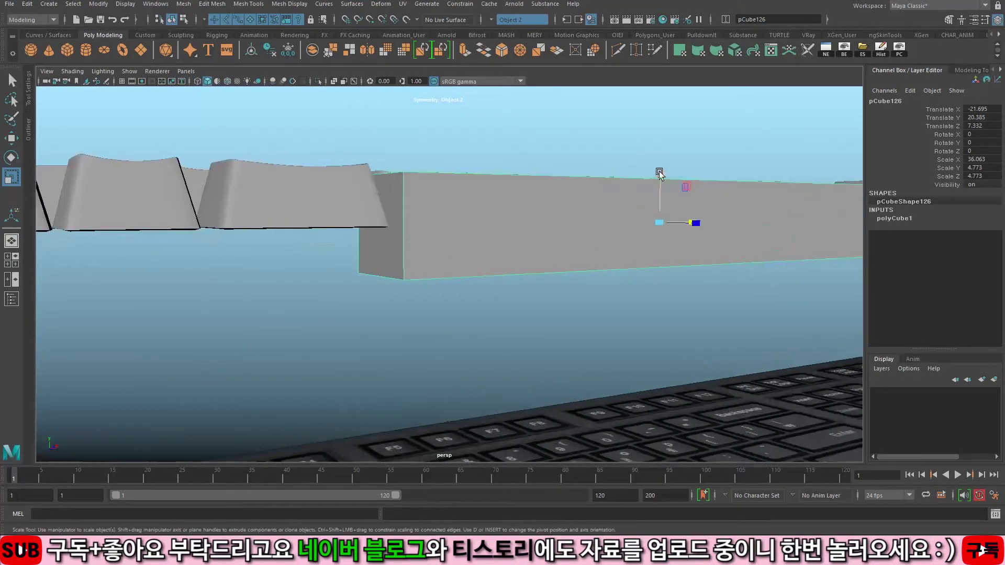
key("w")
left_click_drag(660, 174, 590, 162)
key("r")
mouse_move(656, 151)
left_mouse_down()
mouse_move(656, 161)
mouse_move(652, 140)
left_mouse_up()
key("w")
mouse_move(647, 147)
left_mouse_down("alt")
mouse_move(639, 185)
mouse_move(640, 165)
mouse_move(661, 156)
left_mouse_up("alt")
key("w")
key("w")
left_click_drag(581, 158, 538, 161, "alt")
middle_click_drag(422, 193, 540, 188, "alt")
right_click_drag(539, 189, 654, 187, "alt")
left_click_drag(655, 189, 673, 247)
middle_click_drag(576, 206, 401, 208, "alt")
middle_click_drag(579, 185, 649, 186, "alt")
Step: Flatten the box further to Scale Y about 2.72 and set its height position to Translate Y about 21.7
key("r")
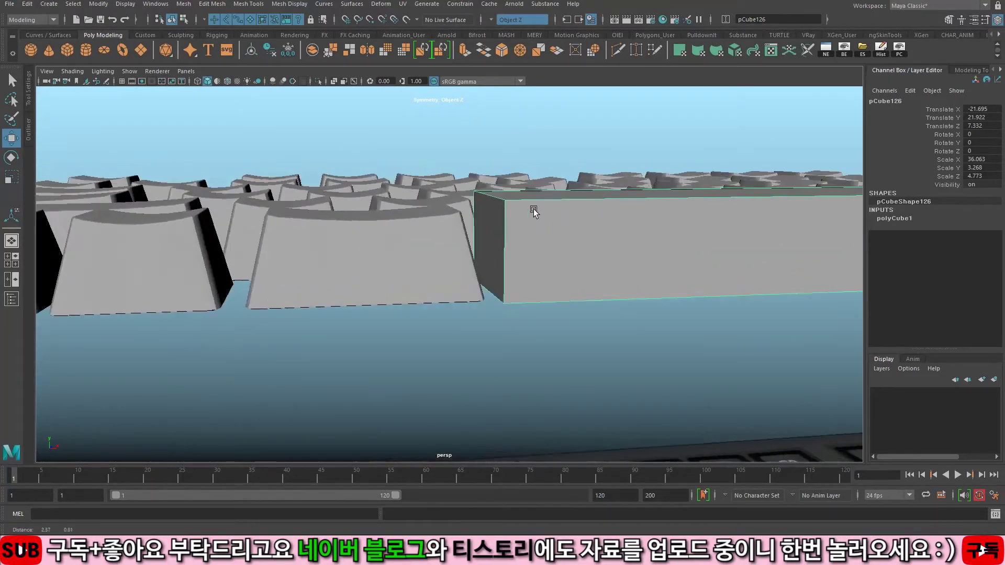
left_click_drag(746, 188, 746, 189)
key("w")
left_click_drag(747, 189, 513, 246, "alt")
key("r")
key("w")
Step: Bevel the vertical corner edges at both ends of the space bar box
key("F10")
left_click(512, 257)
left_click_drag(630, 240, 492, 250, "alt")
middle_click_drag(493, 250, 346, 199, "alt")
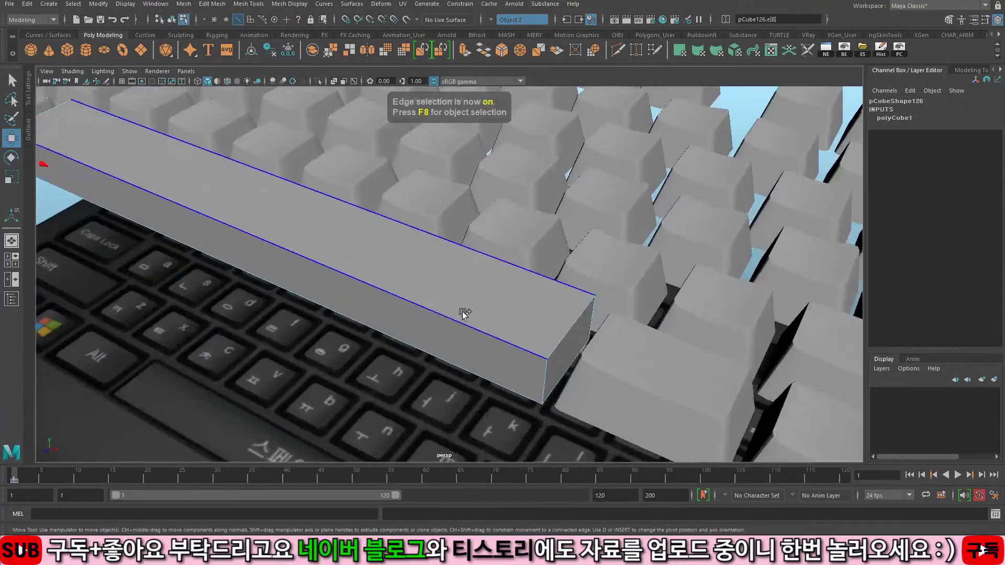
left_click(536, 366, "shift")
key("ctrl+z")
left_click(542, 376, "shift")
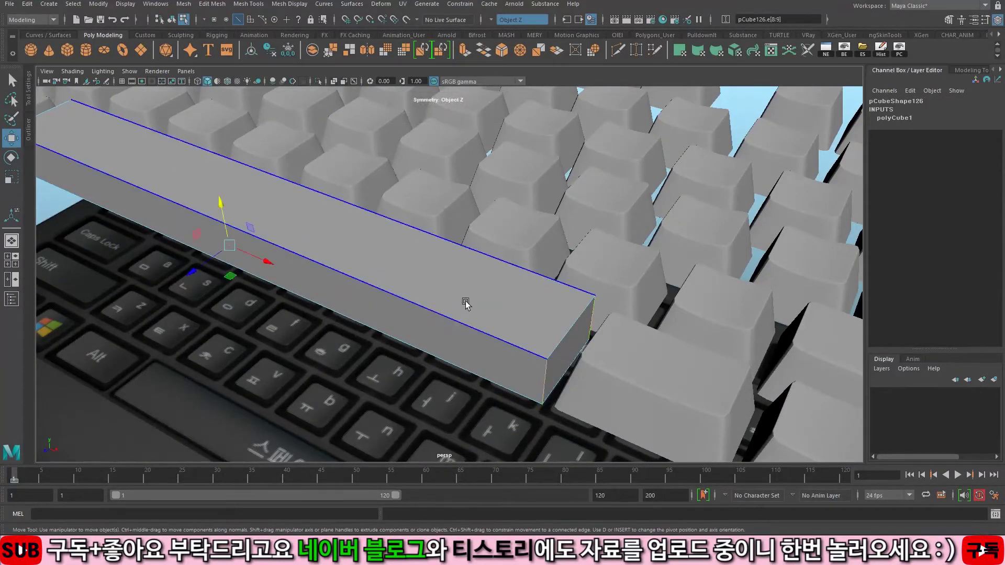
key("ctrl+b")
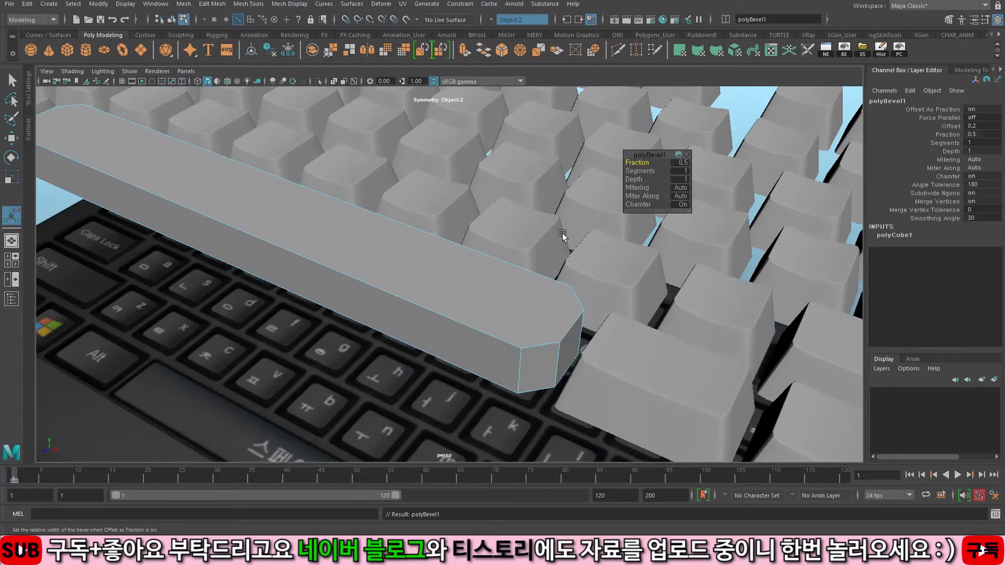
Step: Set the corner bevel to fraction 0.2 with 2 segments, comparing it with the reference in the top view
key("space")
key("space")
middle_click_drag(390, 184, 438, 186, "alt")
right_click_drag(438, 186, 597, 212, "alt")
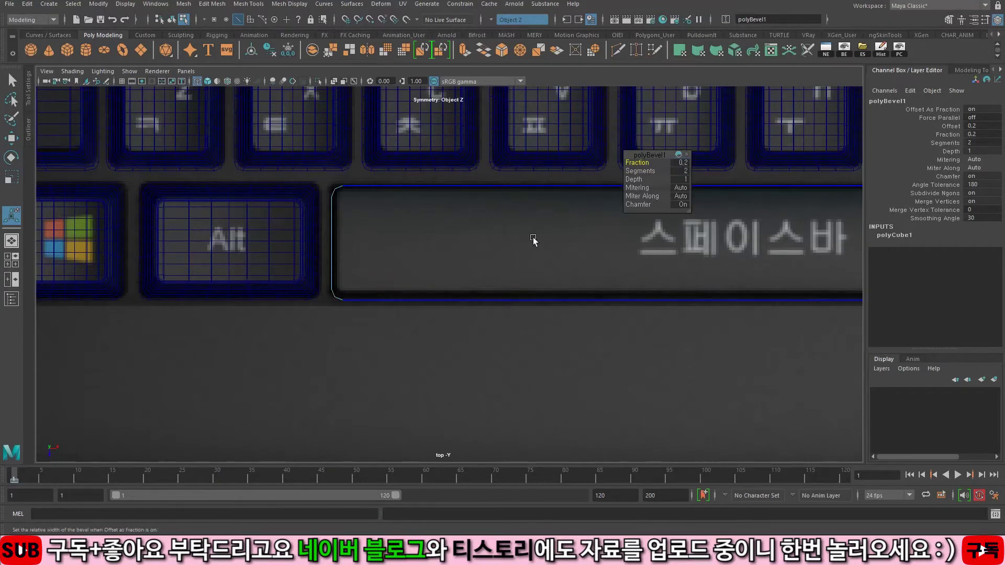
right_click_drag(502, 236, 425, 223, "alt")
middle_click_drag(425, 222, 350, 229, "alt")
Step: Scale the space bar's top face slightly inward so it tapers within the reference outline
key("q")
mouse_move(395, 237)
right_mouse_down()
mouse_move(398, 253)
mouse_move(381, 250)
right_mouse_up()
left_click(405, 234)
key("r")
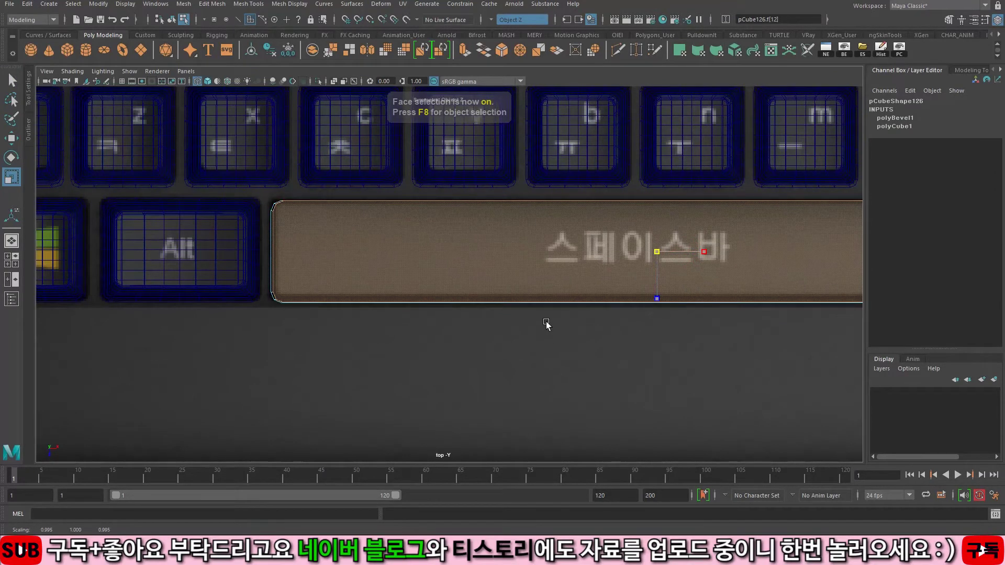
middle_click_drag(546, 325, 545, 322)
middle_click_drag(450, 280, 529, 285, "alt")
right_click_drag(471, 290, 500, 294, "alt")
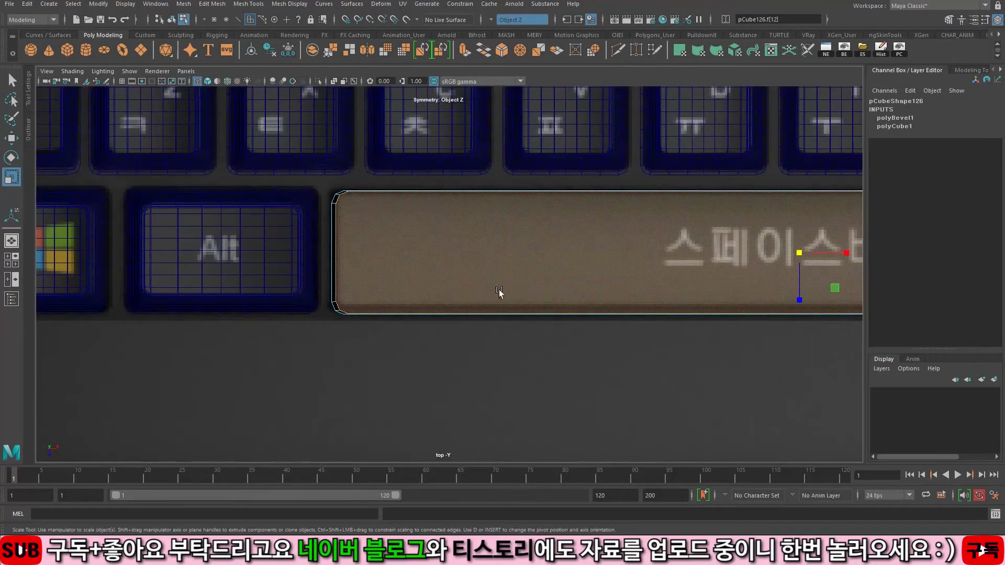
middle_click_drag(500, 293, 517, 306, "alt")
right_click_drag(350, 260, 572, 282, "alt")
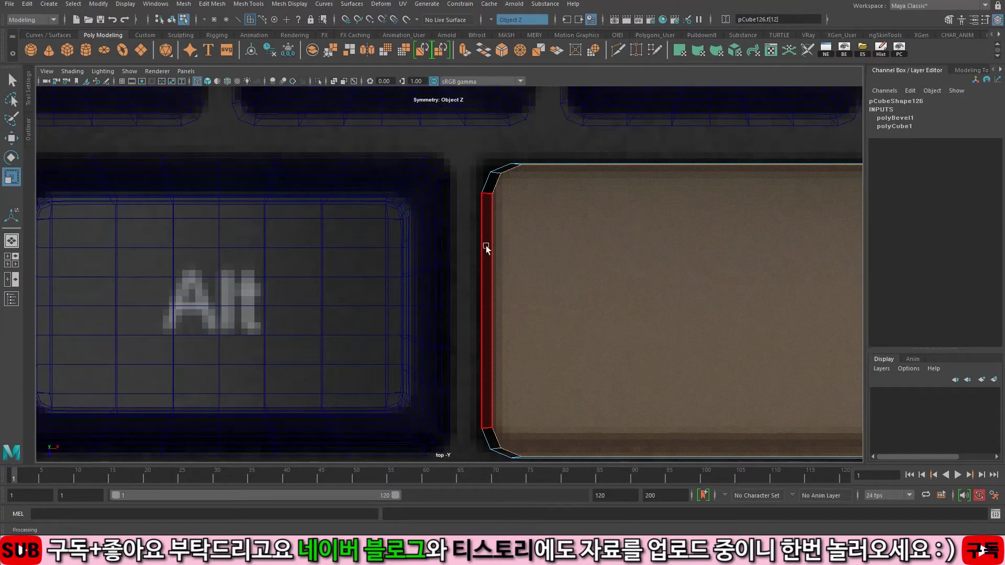
right_click_drag(584, 283, 474, 262, "alt")
middle_click_drag(612, 281, 399, 257, "alt")
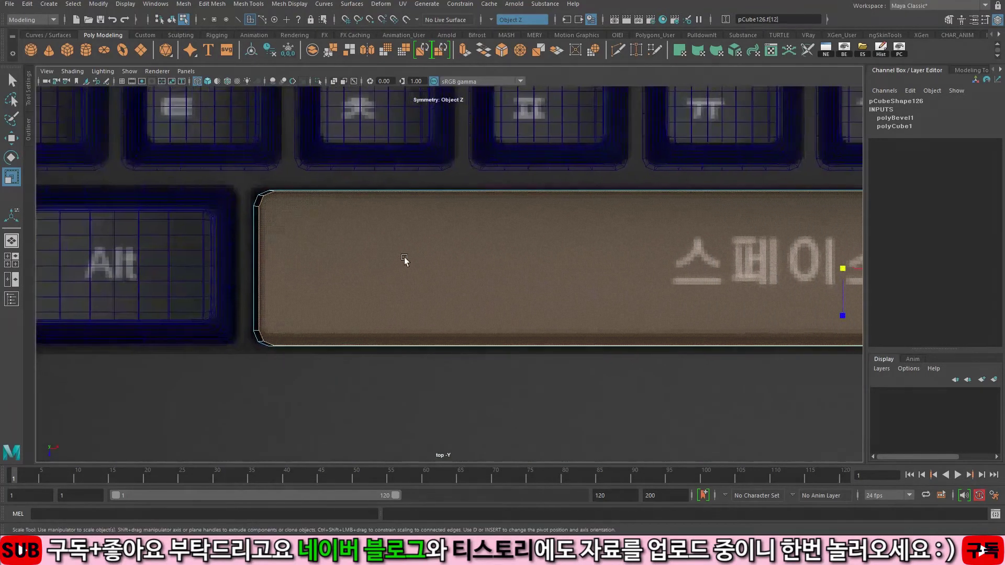
left_click_drag(847, 318, 847, 317)
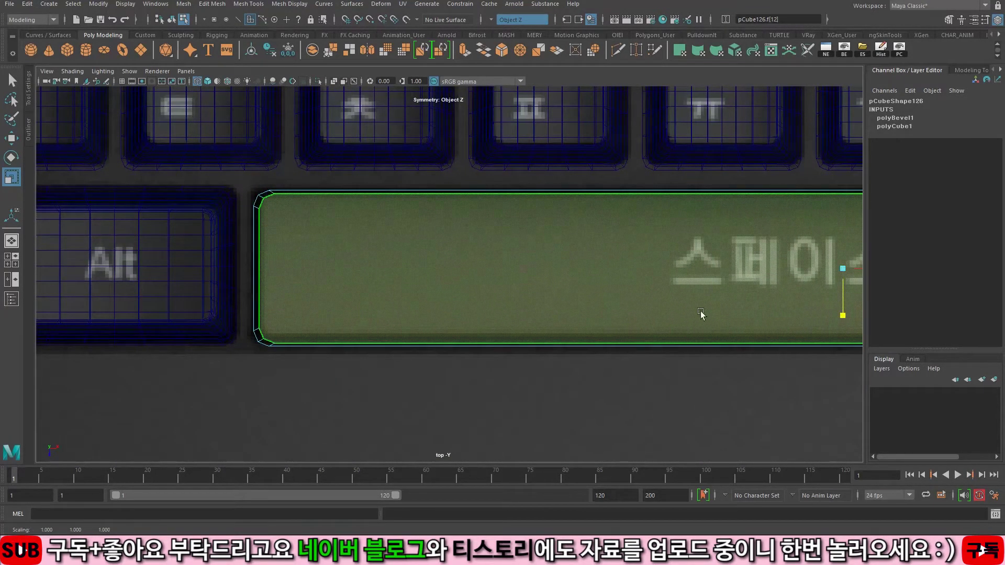
key("space")
key("space")
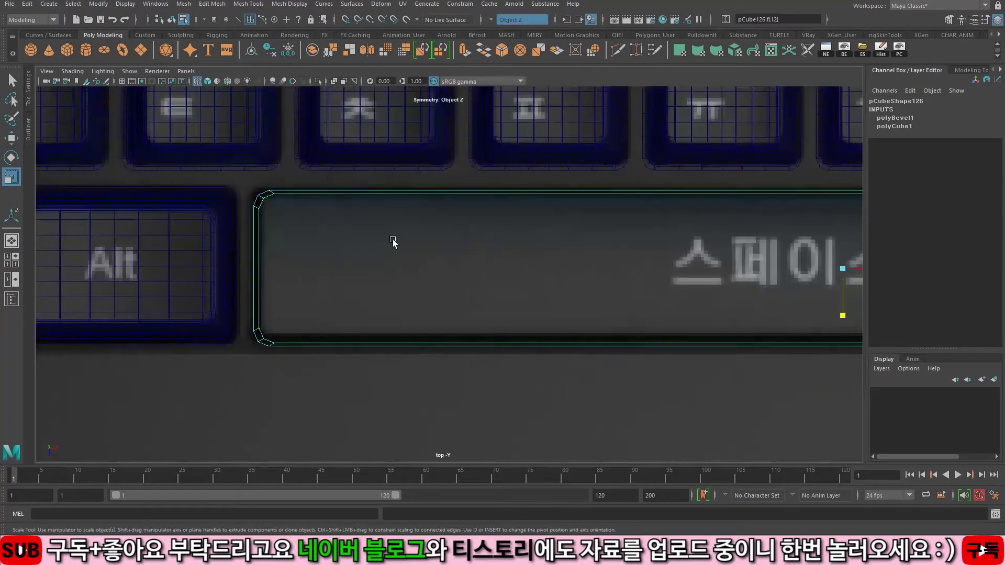
Step: Set symmetry to Object X and cut a crosswise edge between the corner vertices near each end of the top face
key("F8")
scroll(397, 244, "up", 2)
key("ctrl+shift+x")
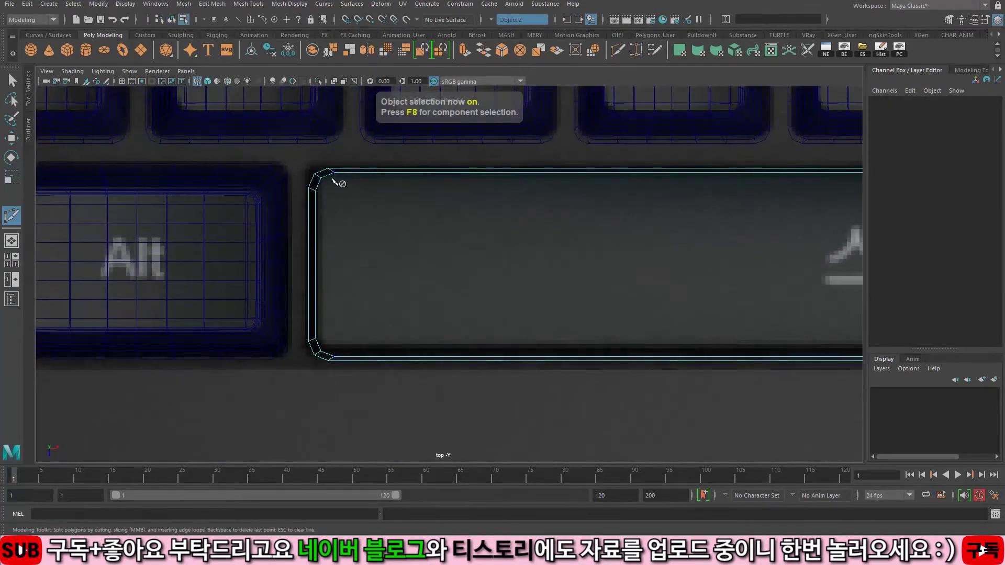
key("alt")
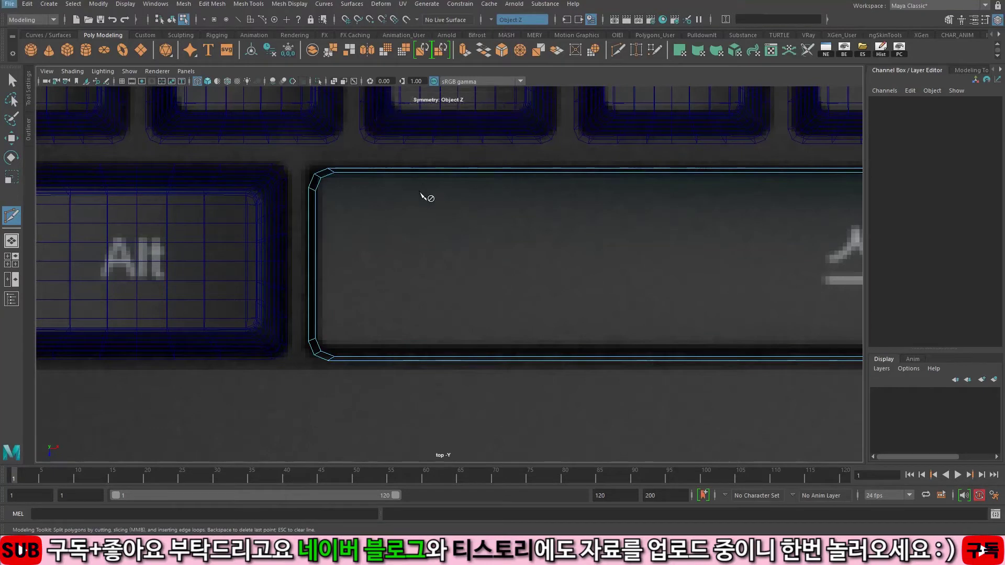
left_click(488, 23)
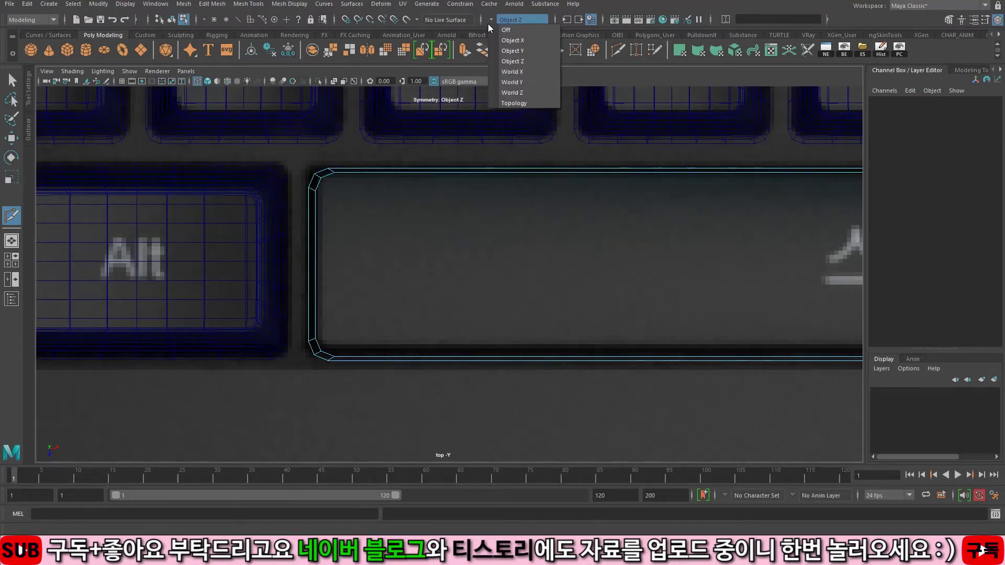
left_click(518, 41)
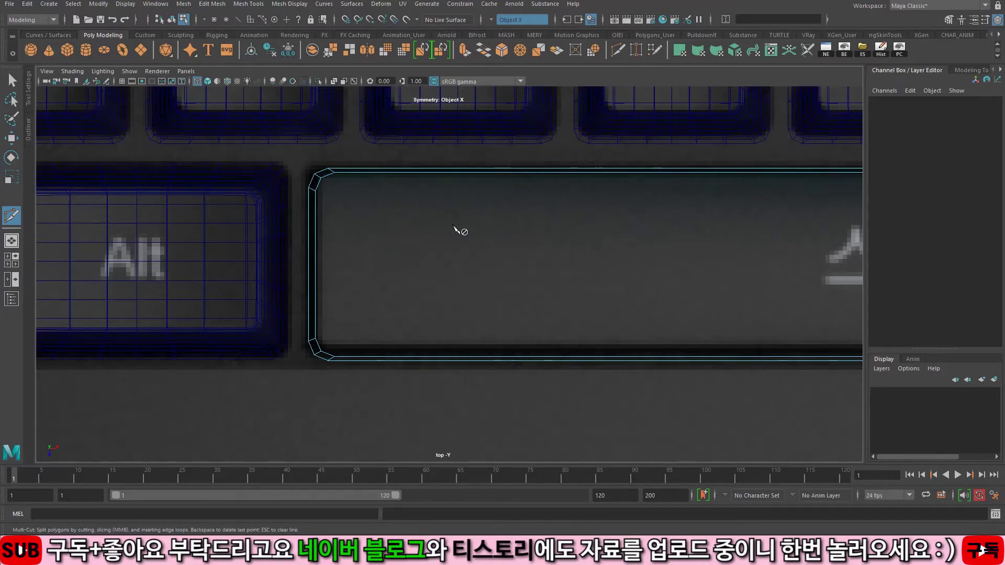
scroll(556, 210, "down", 8)
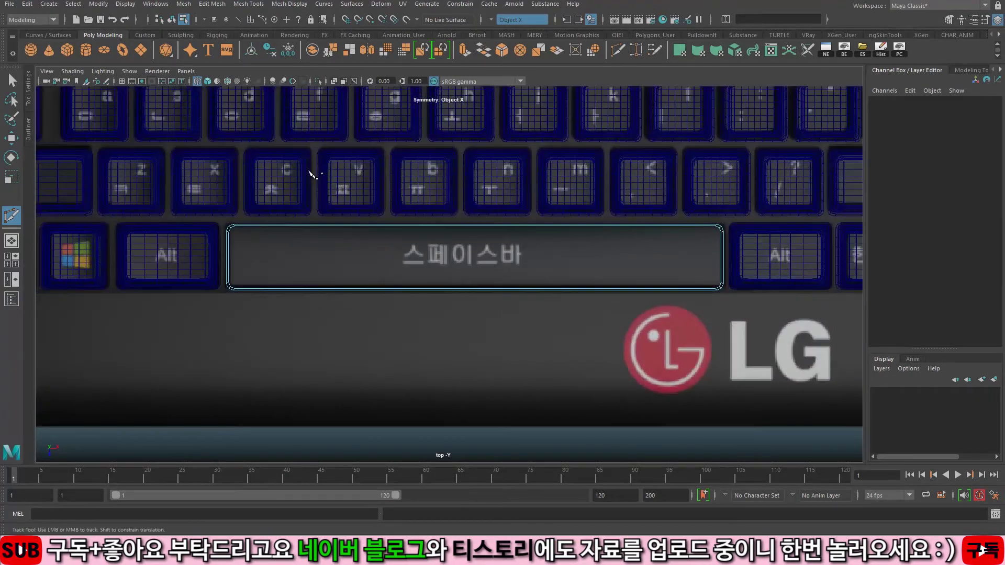
scroll(441, 190, "up", 10)
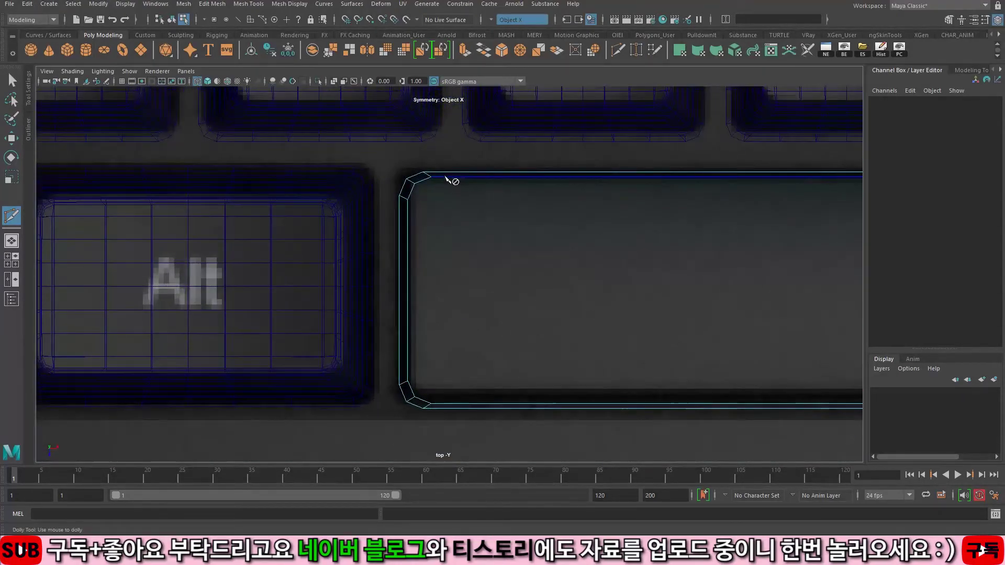
left_click(432, 406)
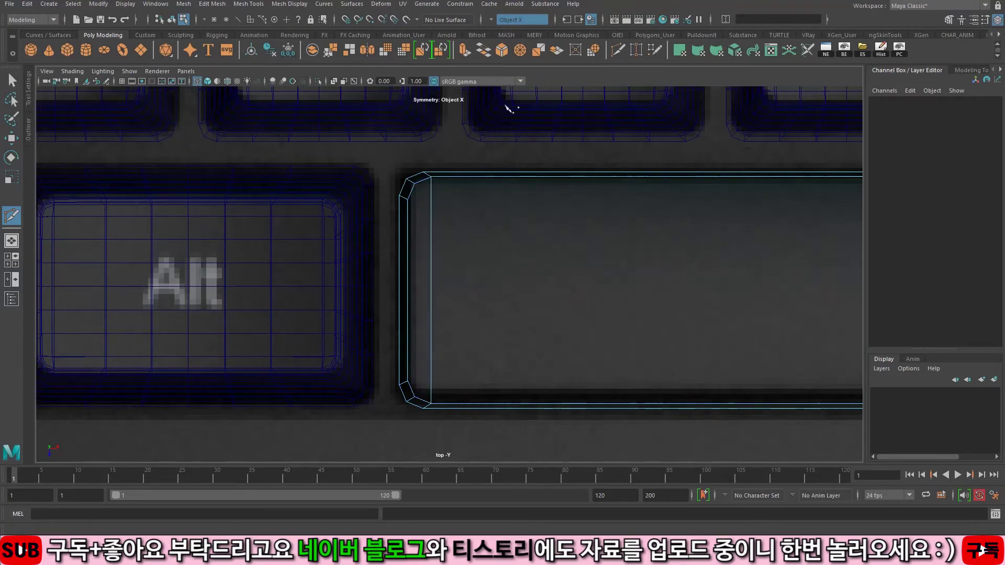
Step: Switch symmetry to Object Z and cut a lengthwise edge along the space bar's top face between the end corner vertices
left_click(494, 21)
left_click(524, 55)
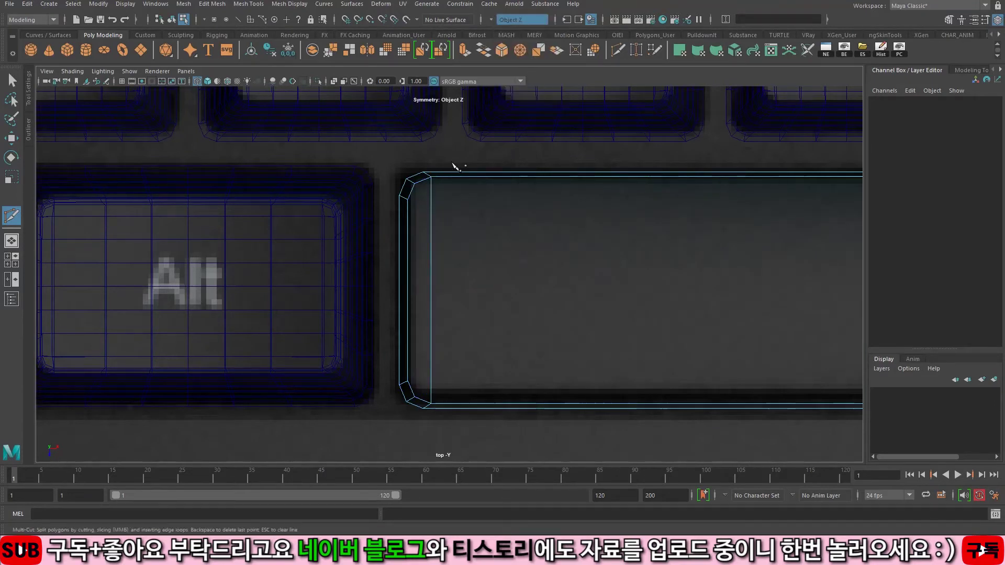
scroll(409, 199, "down", 5)
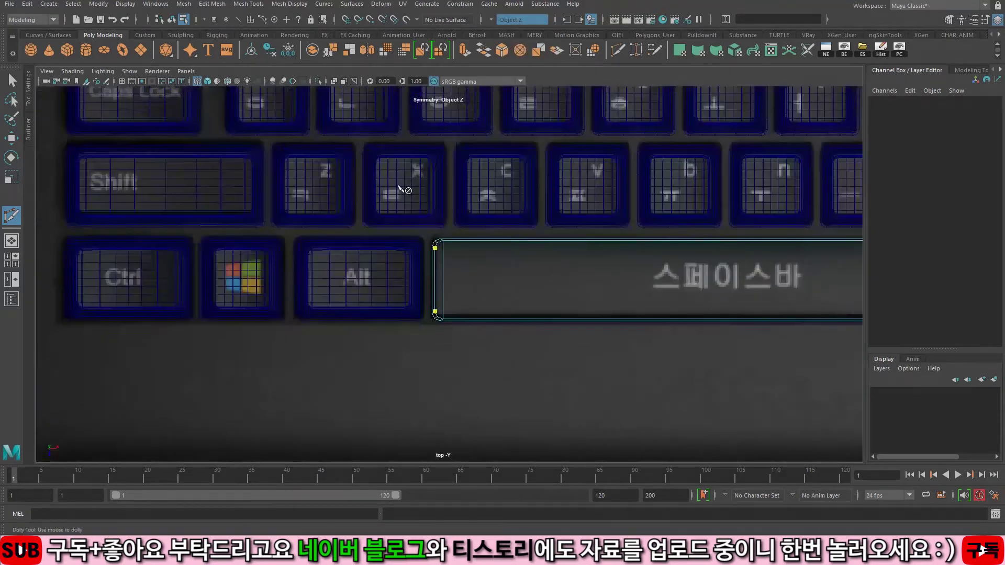
middle_click_drag(817, 236, 120, 230, "alt")
scroll(390, 192, "up", 5)
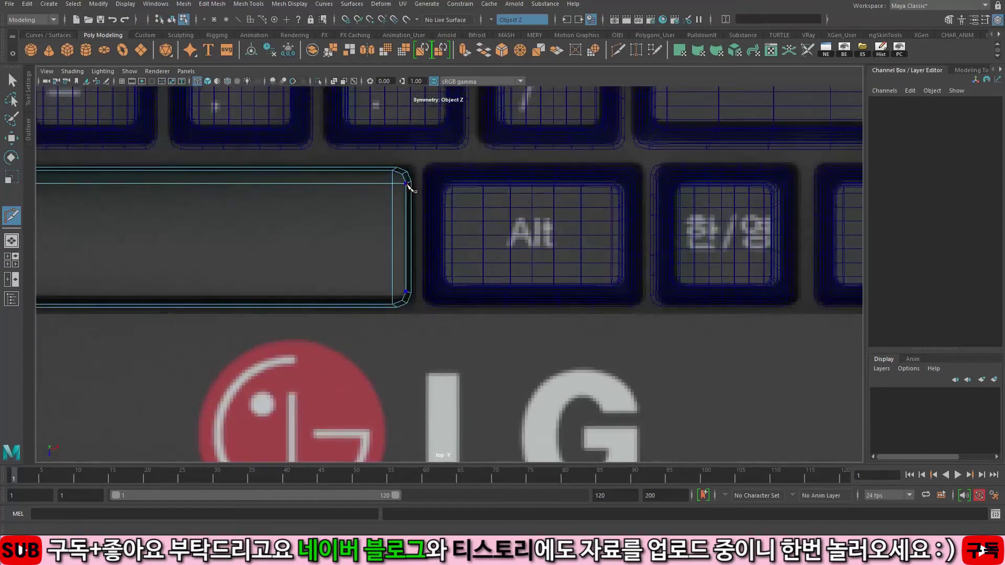
middle_click_drag(289, 223, 472, 225, "alt")
scroll(635, 225, "down", 2)
Step: Select the space bar as an object and isolate it in the perspective view
key("q")
left_click(635, 224)
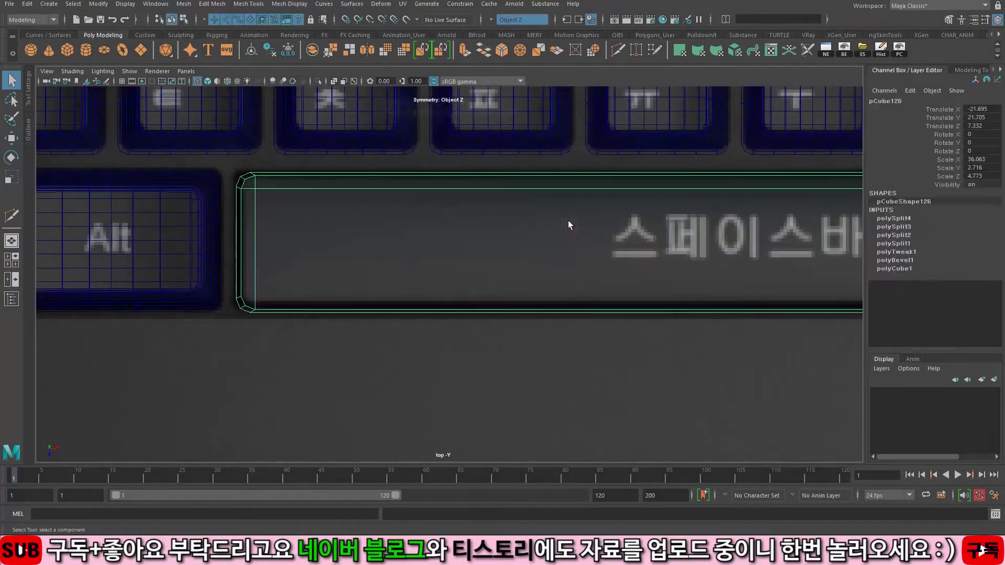
key("F8")
key("space")
key("space")
left_click_drag(619, 154, 504, 191, "alt")
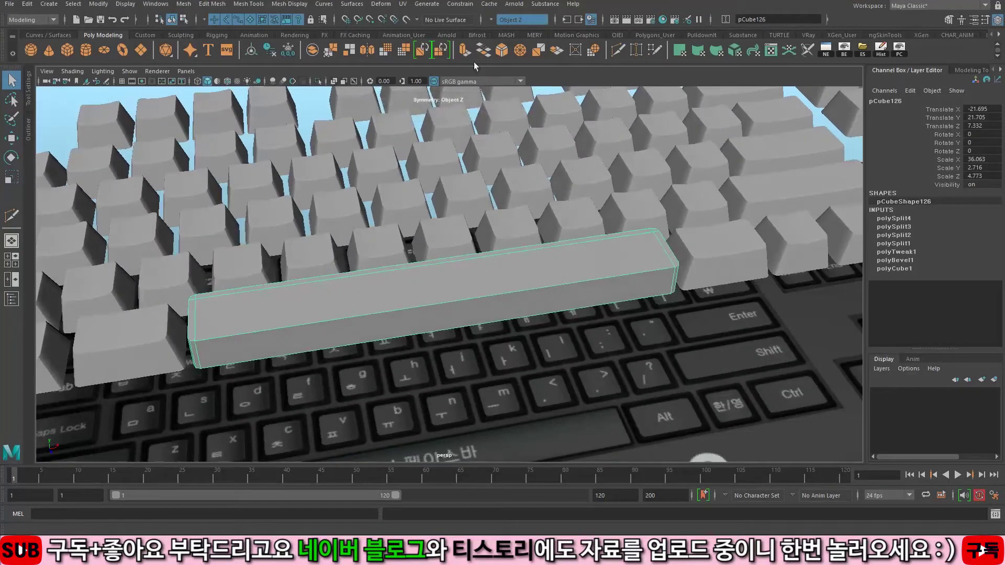
left_click(319, 81)
left_click_drag(426, 209, 439, 232, "alt")
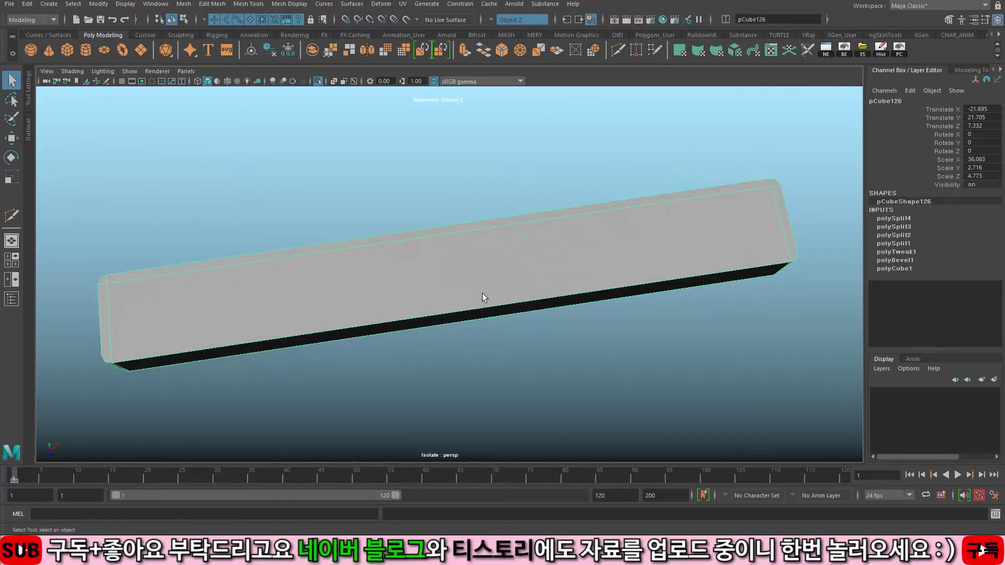
Step: Turn symmetry off and cut the missing lengthwise edge along the front side of the space bar's top face
right_click_drag(518, 297, 393, 297, "shift")
left_click(495, 19)
left_click(547, 25)
left_click_drag(415, 128, 404, 225, "alt")
left_click_drag(433, 281, 456, 226, "alt")
right_click_drag(455, 226, 541, 251, "alt")
left_click_drag(540, 248, 511, 329, "alt")
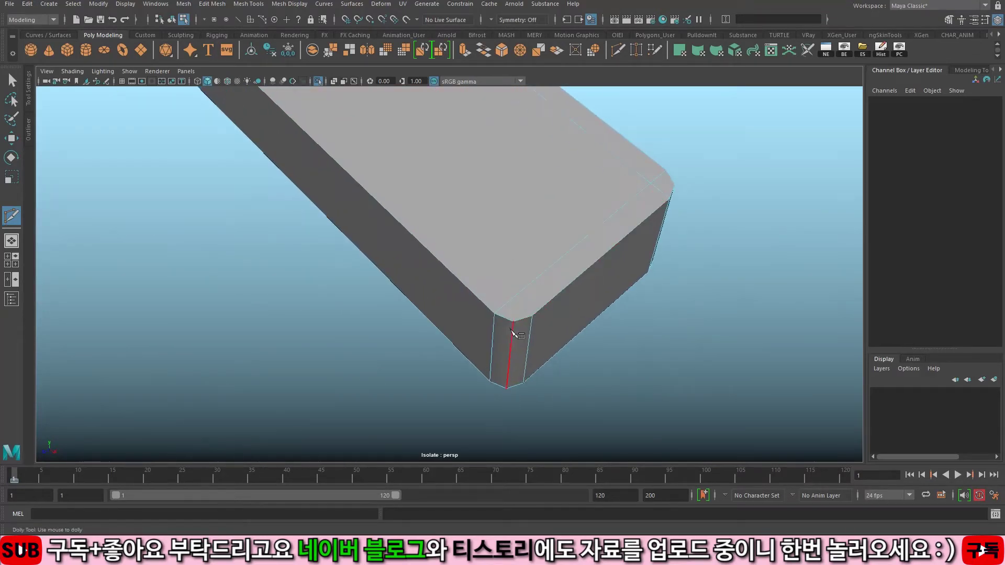
key("q")
scroll(490, 285, "down", 5)
left_click_drag(461, 262, 340, 334, "alt")
scroll(538, 256, "up", 5)
key("F8")
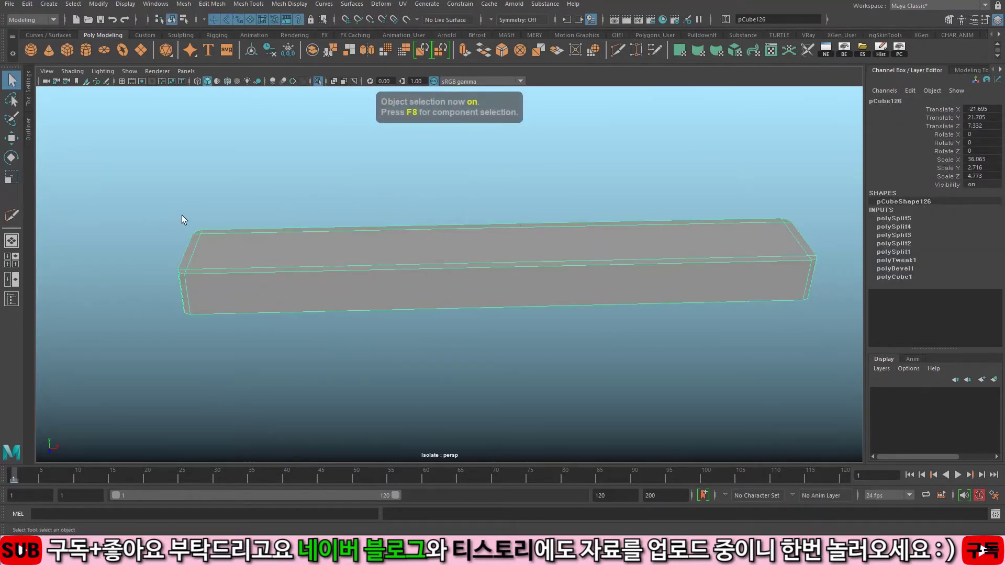
Step: Insert 9 evenly spaced edge loops across the length of the space bar
left_click(290, 4)
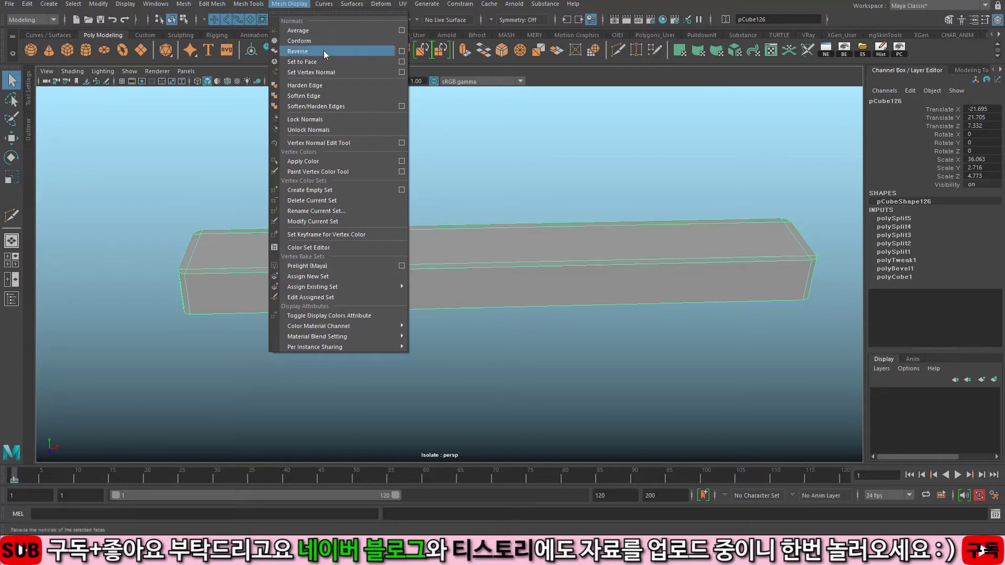
left_click(293, 74)
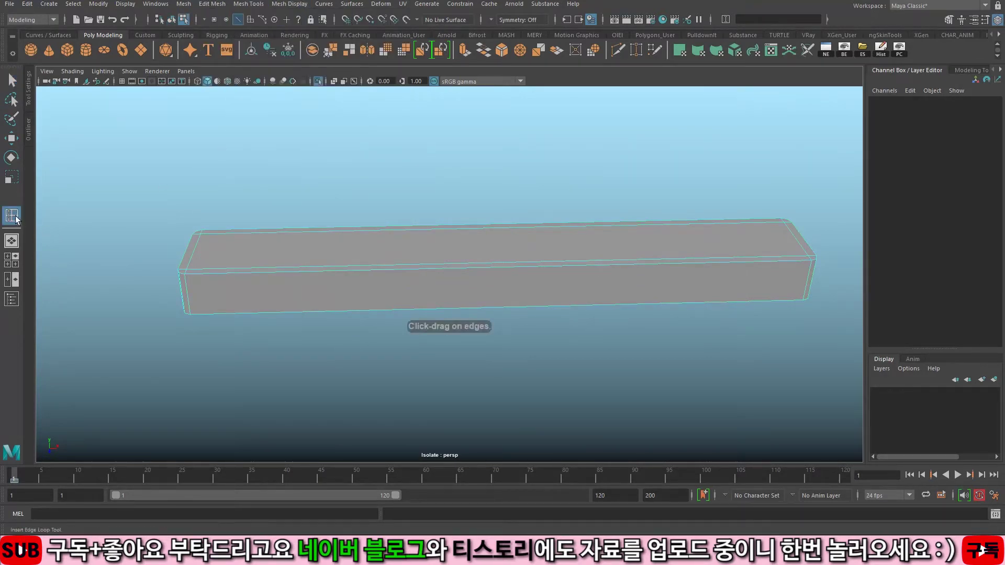
double_click(11, 215)
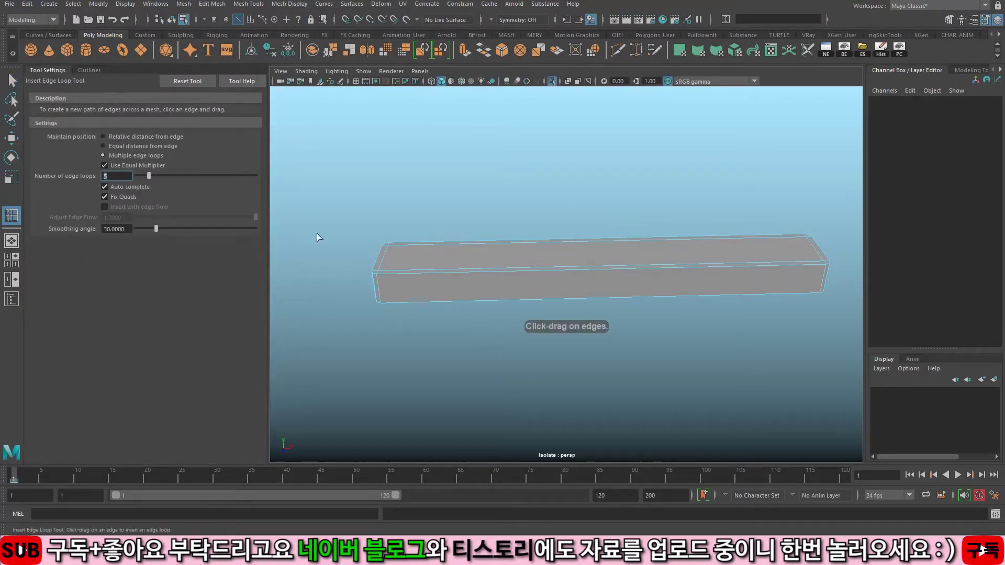
left_click(532, 273)
left_click_drag(532, 271, 486, 316, "alt")
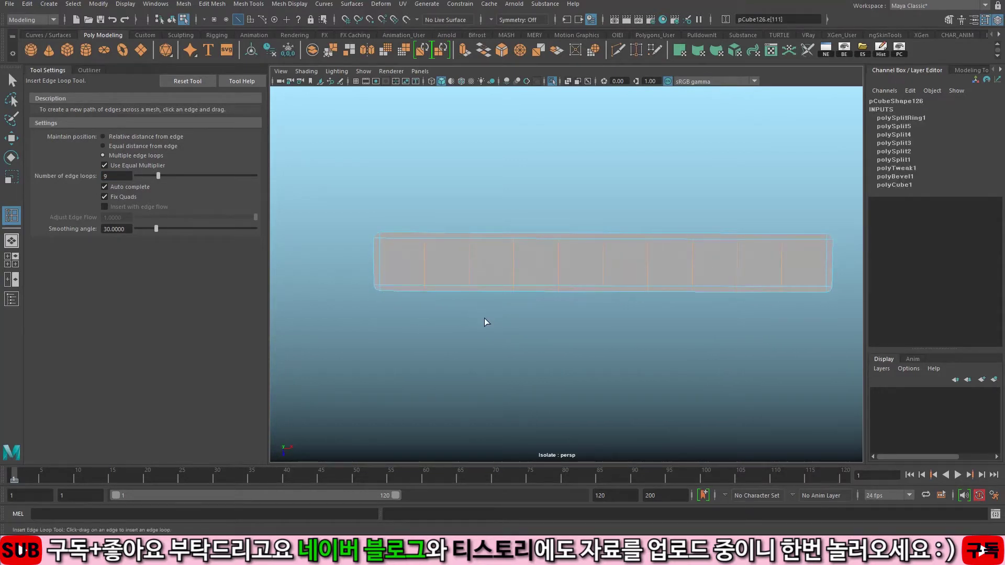
Step: Undo the edge loops inserted across the space bar
scroll(588, 299, "up", 5)
middle_click_drag(596, 222, 464, 350, "alt")
left_click_drag(464, 350, 487, 332, "alt")
key("ctrl+z")
key("ctrl+z")
key("ctrl+z")
key("ctrl+z")
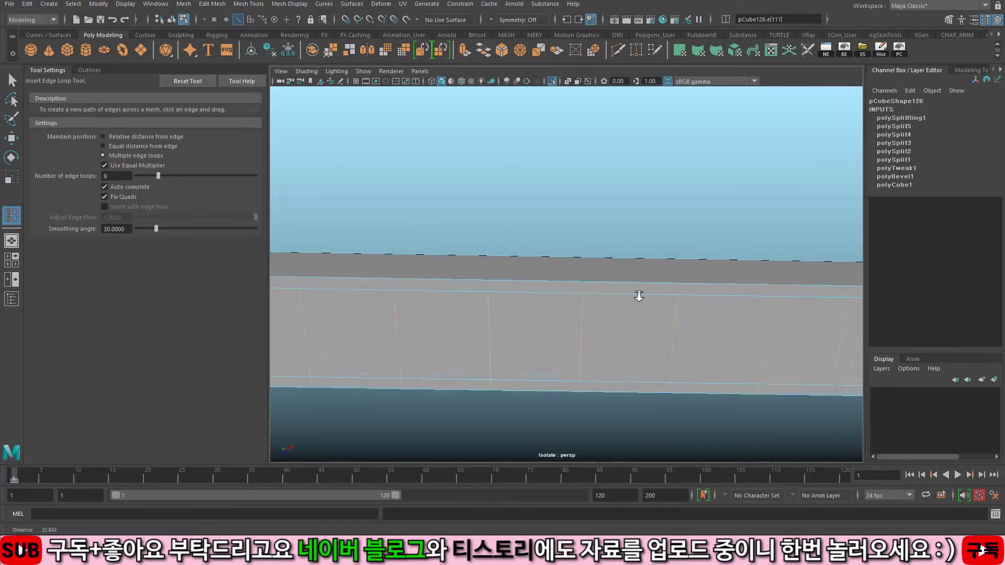
Step: Select the stray vertex beside the edge intersection at the space bar's top-face corner and inspect it with the Move tool
key("q")
key("F8")
left_click_drag(630, 288, 629, 325, "alt")
key("F8")
right_click_drag(629, 325, 823, 293, "alt")
left_click_drag(823, 294, 581, 287, "alt")
right_click_drag(582, 287, 569, 269, "alt")
left_click(569, 270)
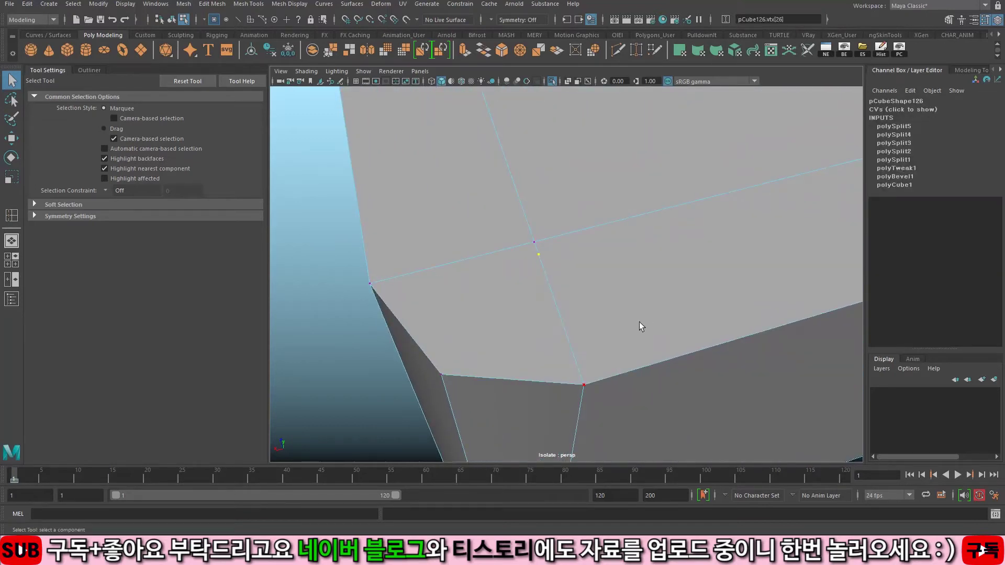
key("w")
scroll(558, 282, "down", 3)
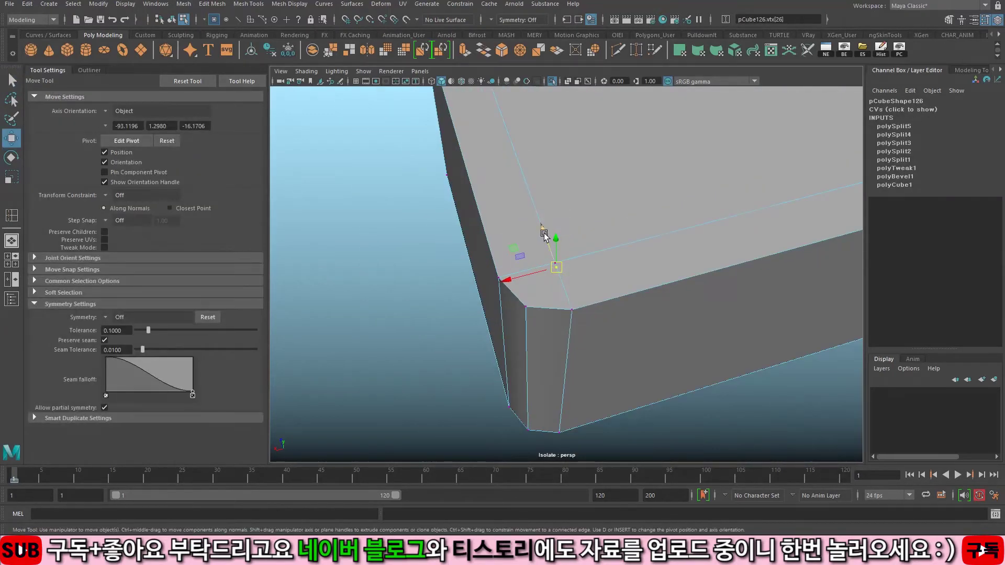
Step: Delete the stray vertex beside the edge intersection at the corner of the space bar's top face
key("q")
key("F11")
left_click(638, 263)
left_click_drag(637, 263, 543, 278, "alt")
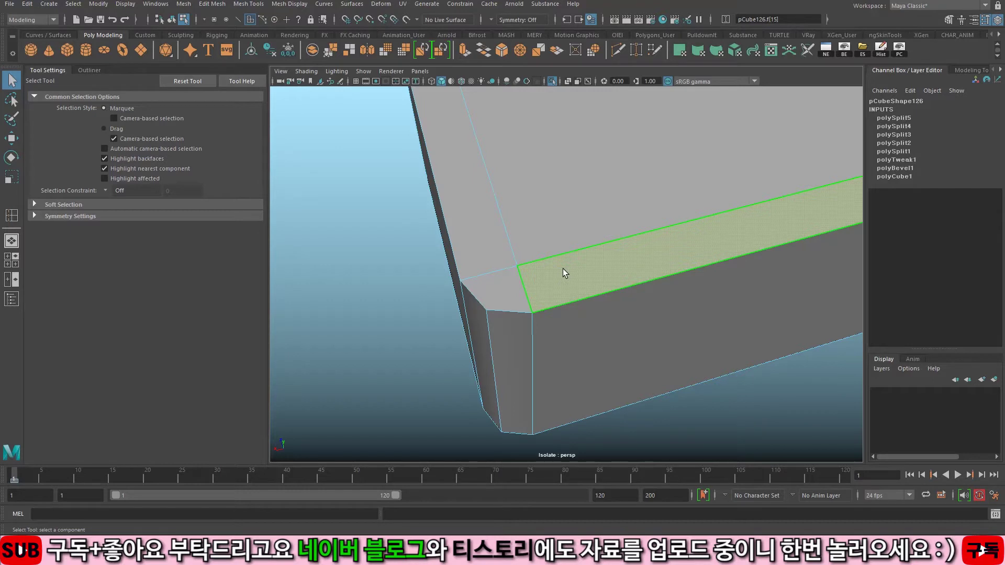
key("F9")
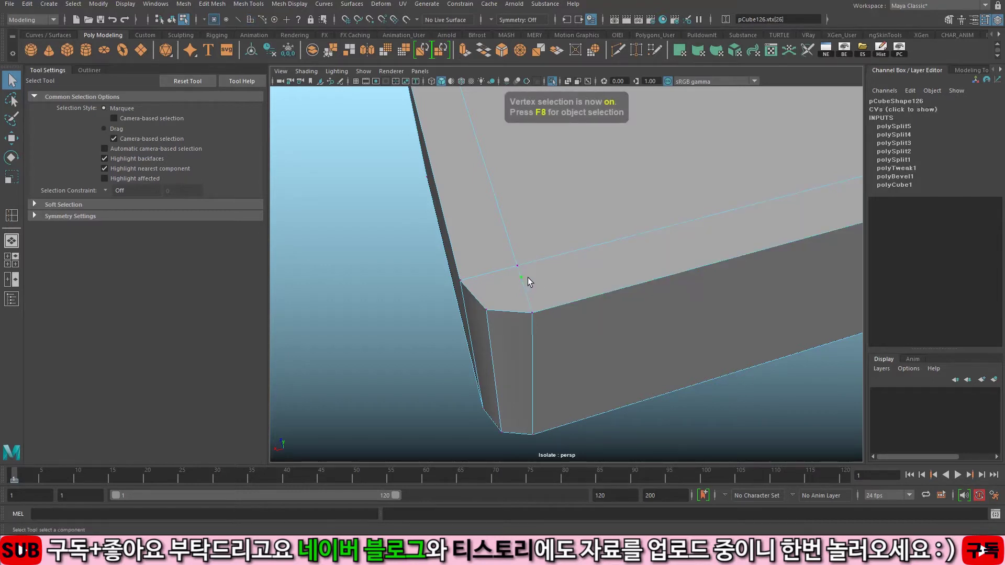
left_click(528, 278)
left_click_drag(528, 277, 589, 264, "alt")
middle_click_drag(590, 268, 575, 230, "alt")
scroll(572, 279, "down", 8)
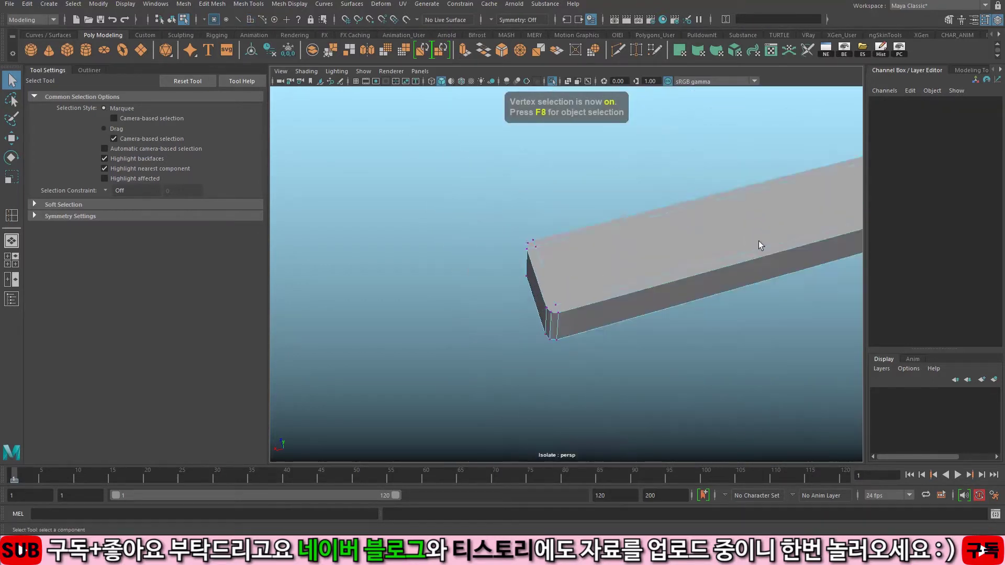
Step: Examine the corners at the opposite end of the space bar for stray vertices
middle_click_drag(841, 219, 578, 264, "alt")
scroll(578, 263, "up", 5)
key("F11")
left_click(498, 244)
key("f")
key("F9")
scroll(447, 254, "down", 10)
scroll(526, 222, "down", 8)
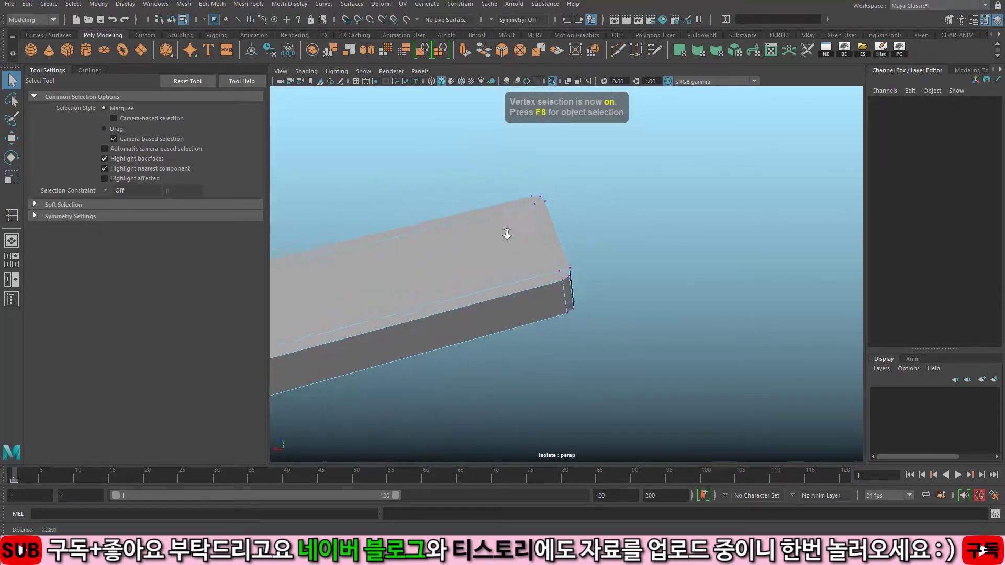
Step: Return to object selection and insert 9 evenly spaced edge loops across the length of the space bar
key("F8")
middle_click_drag(390, 204, 590, 207, "alt")
left_click_drag(590, 206, 555, 226, "alt")
middle_click_drag(434, 262, 575, 234, "alt")
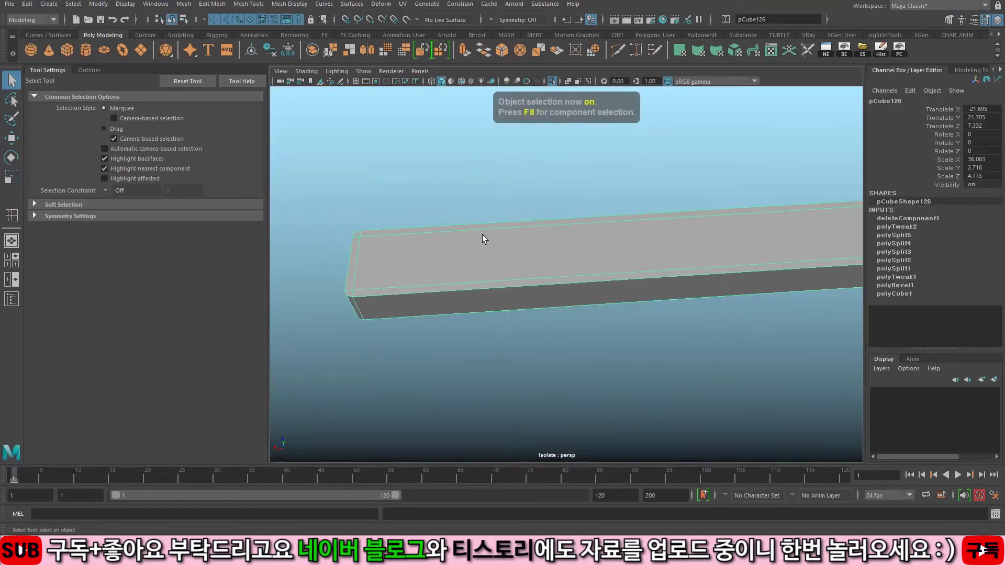
middle_click_drag(479, 236, 372, 230, "alt")
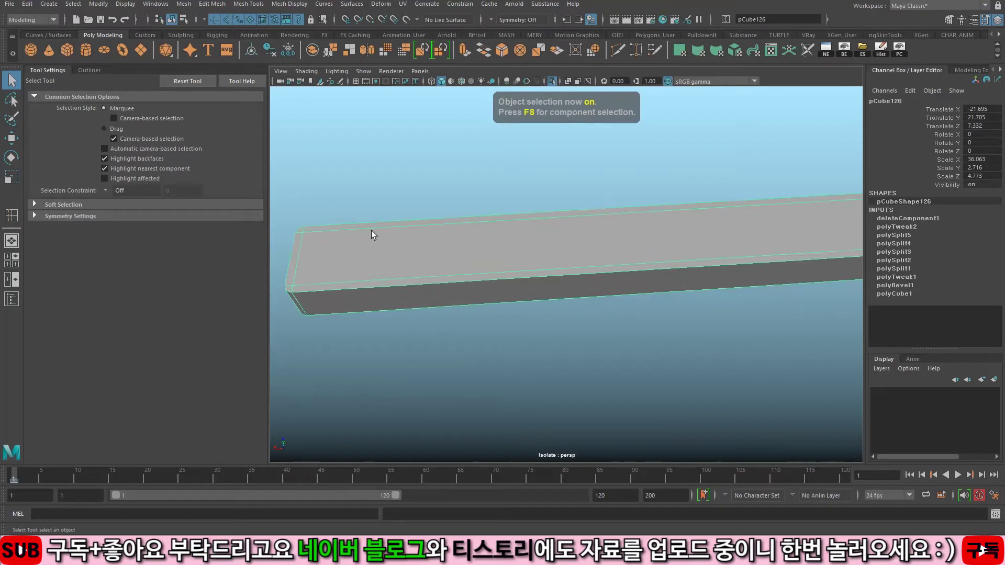
left_click(11, 215)
left_click(605, 214)
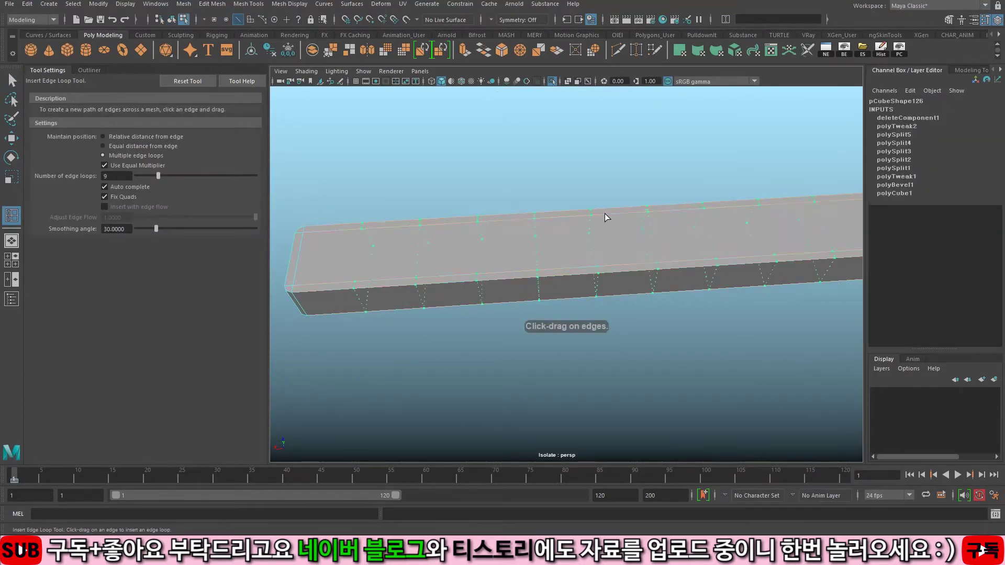
Step: Delete all the faces on the underside of the space bar
left_click_drag(433, 292, 722, 184, "alt")
key("q")
key("F8")
left_click(740, 168)
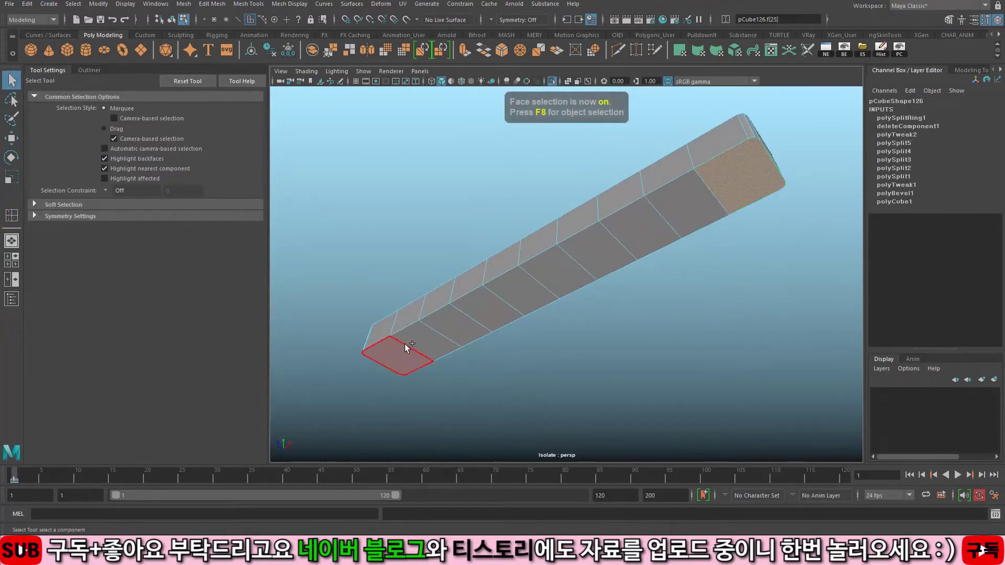
double_click(712, 198, "shift")
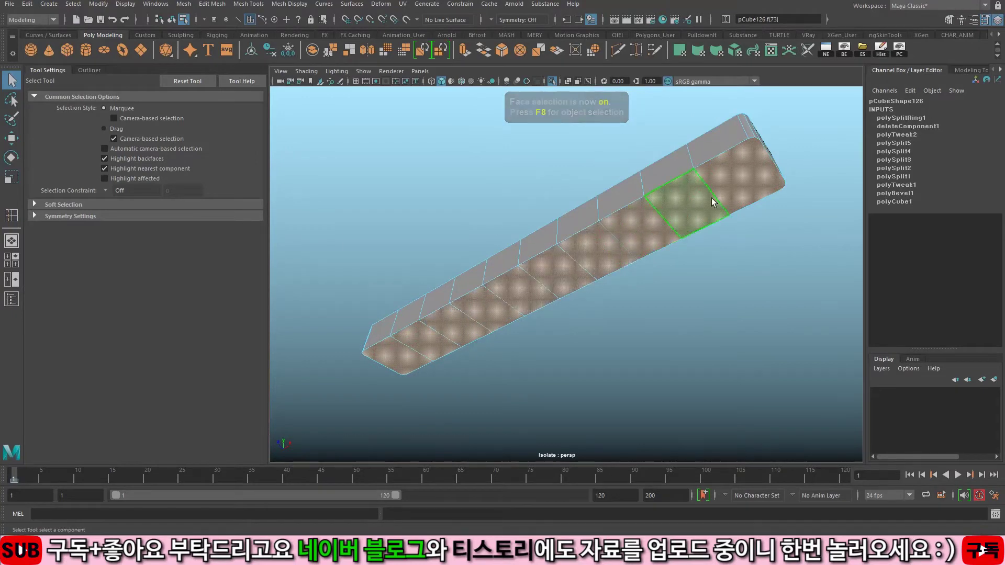
key("Delete")
left_click_drag(670, 181, 700, 303, "alt")
key("F8")
Step: Insert 3 evenly spaced edge loops running lengthwise along the space bar
middle_click_drag(582, 304, 654, 299, "alt")
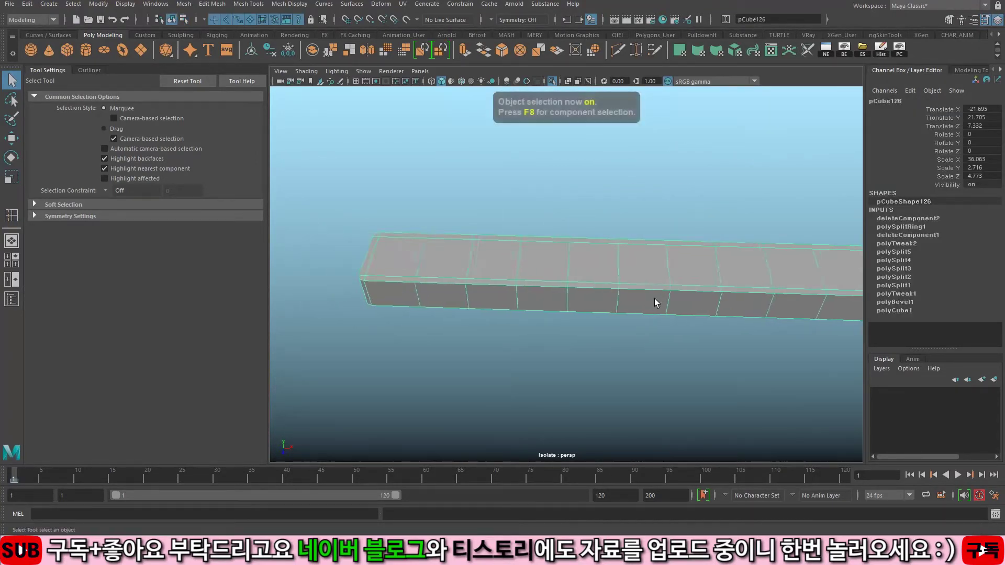
left_click_drag(654, 299, 764, 275, "alt")
middle_click_drag(751, 278, 785, 252, "alt")
right_click_drag(780, 254, 802, 266, "alt")
middle_click_drag(675, 263, 641, 278, "alt")
mouse_move(641, 278)
left_mouse_down("alt")
mouse_move(698, 283)
mouse_move(650, 266)
left_mouse_up("alt")
middle_click_drag(610, 260, 568, 262, "alt")
right_click_drag(568, 262, 574, 266, "alt")
left_click(12, 216)
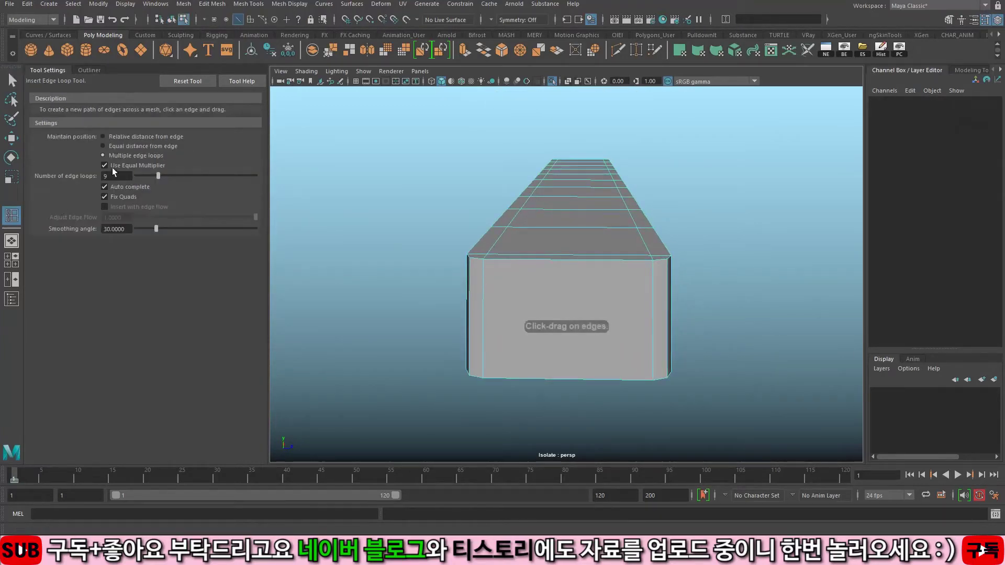
left_click(547, 257)
Step: Select the middle faces along the length of the space bar's top surface for moving
left_click_drag(548, 256, 583, 274, "alt")
scroll(533, 237, "down", 5)
key("q")
scroll(576, 259, "up", 4)
key("F8")
key("F11")
left_click(584, 255)
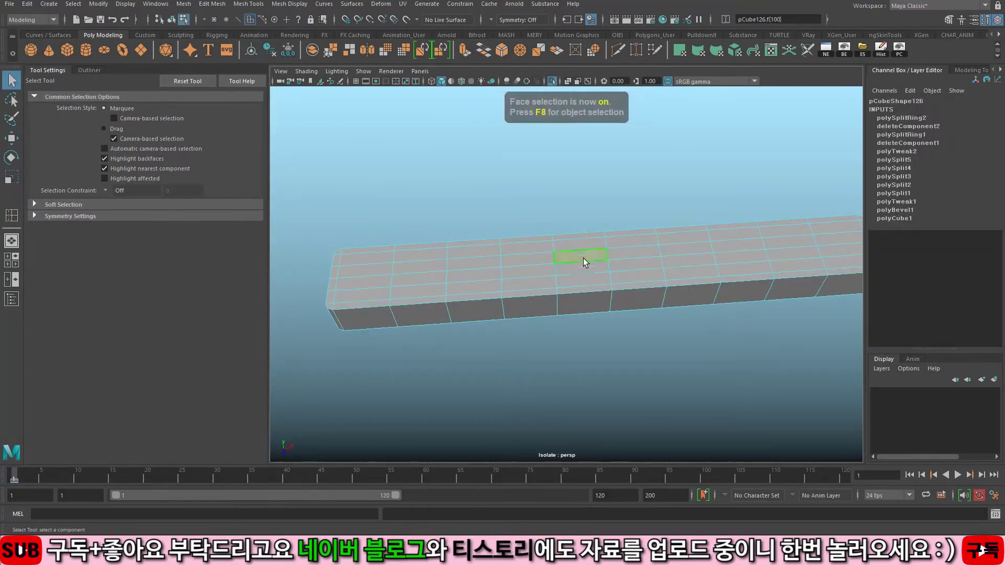
left_click(643, 266, "shift")
left_click(489, 261, "shift")
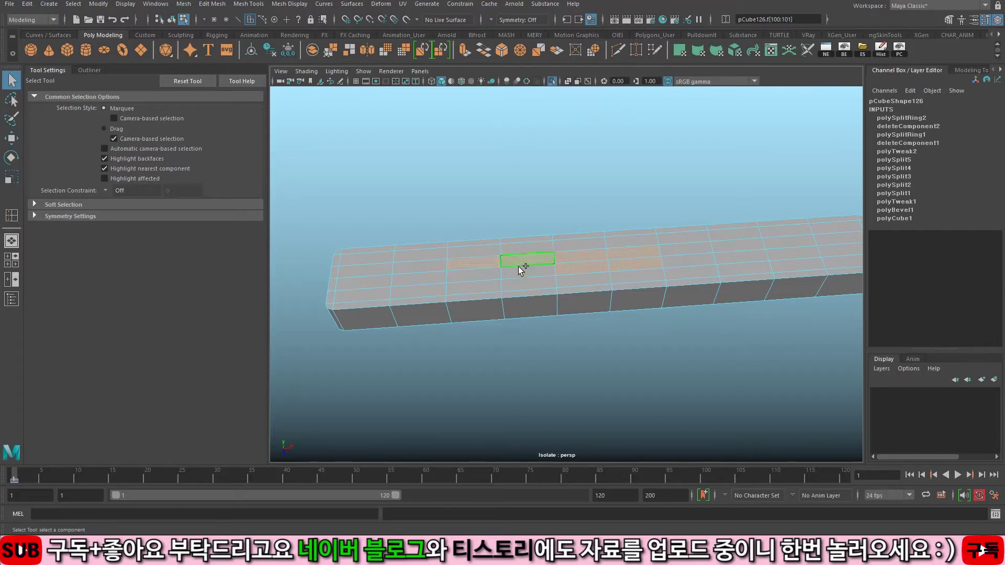
left_click_drag(709, 252, 648, 248, "alt")
key("w")
right_click_drag(717, 244, 768, 240, "alt")
left_click_drag(769, 240, 815, 236, "alt")
Step: Turn on Soft Select, adjust its falloff radius around the selected top faces, and undo a trial upward move
key("b")
right_click_drag(593, 251, 643, 250, "alt")
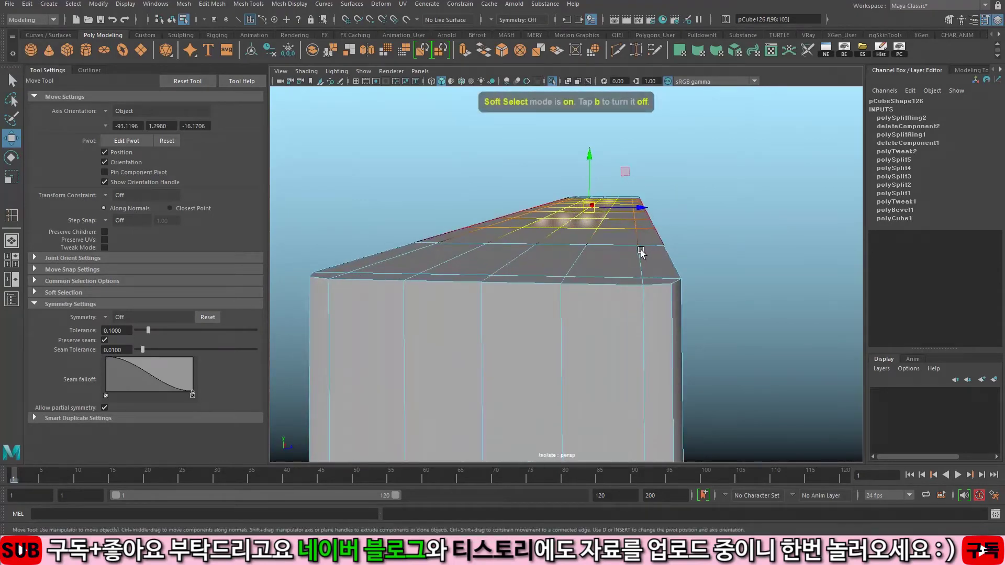
key("b")
left_click_drag(593, 210, 619, 211)
left_click_drag(591, 165, 591, 159)
key("ctrl+z")
Step: Add the neighbouring faces toward the ends of the top surface to the face selection
left_click_drag(559, 227, 576, 229, "alt")
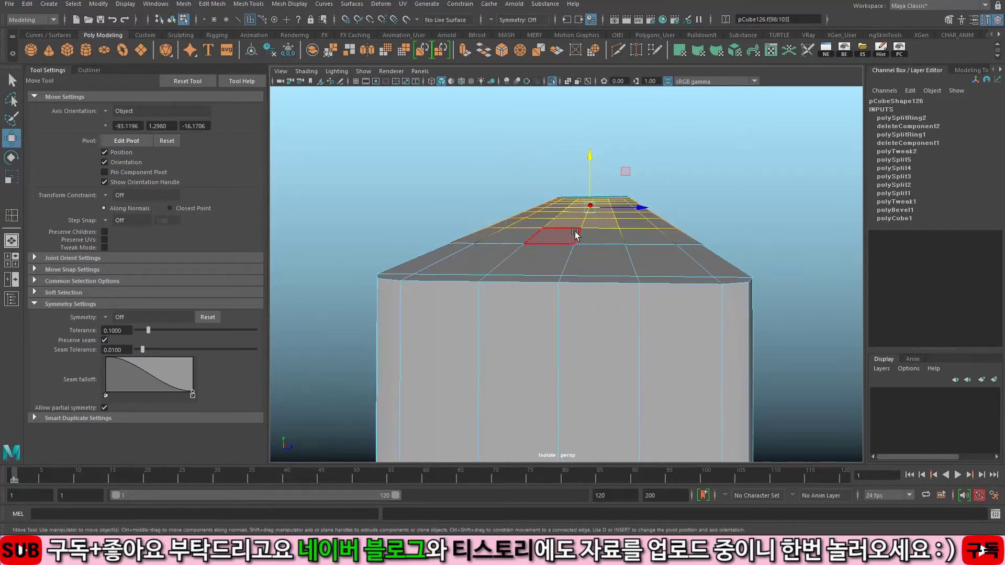
left_click(571, 235, "shift")
left_click(592, 239, "shift")
left_click_drag(659, 238, 642, 265, "alt")
right_click_drag(642, 265, 606, 225, "alt")
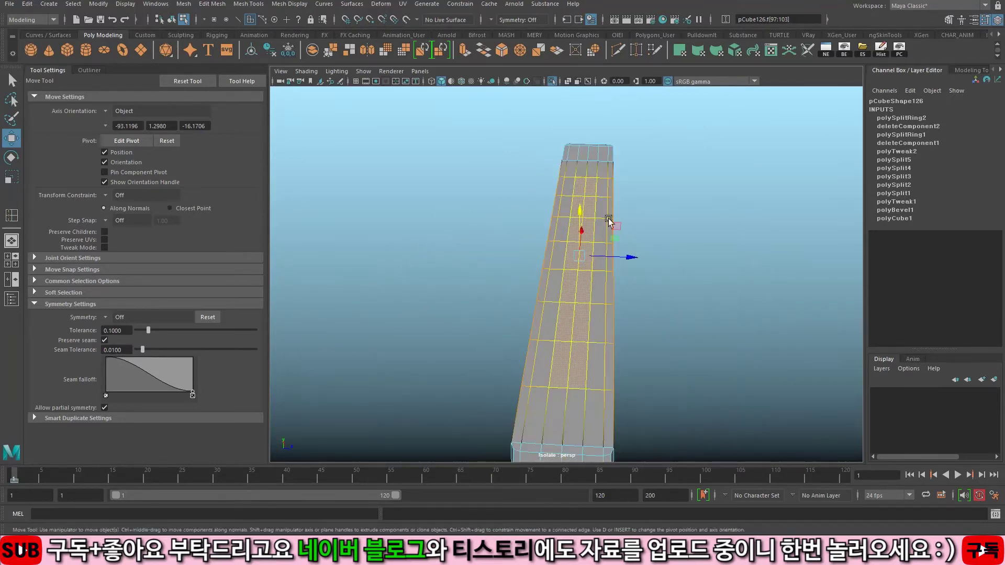
left_click_drag(582, 225, 594, 189, "alt")
right_click_drag(628, 195, 711, 197, "alt")
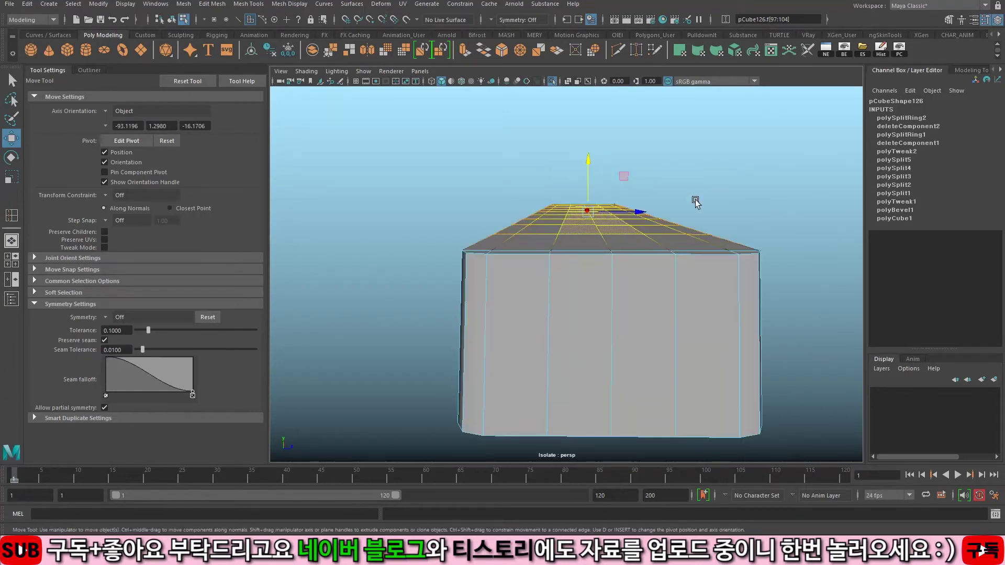
Step: Readjust the Soft Select falloff radius and raise the selected top faces slightly to make the surface bulge
left_click_drag(615, 207, 602, 222, "alt")
right_click_drag(602, 222, 622, 222, "alt")
middle_click_drag(600, 282, 602, 279)
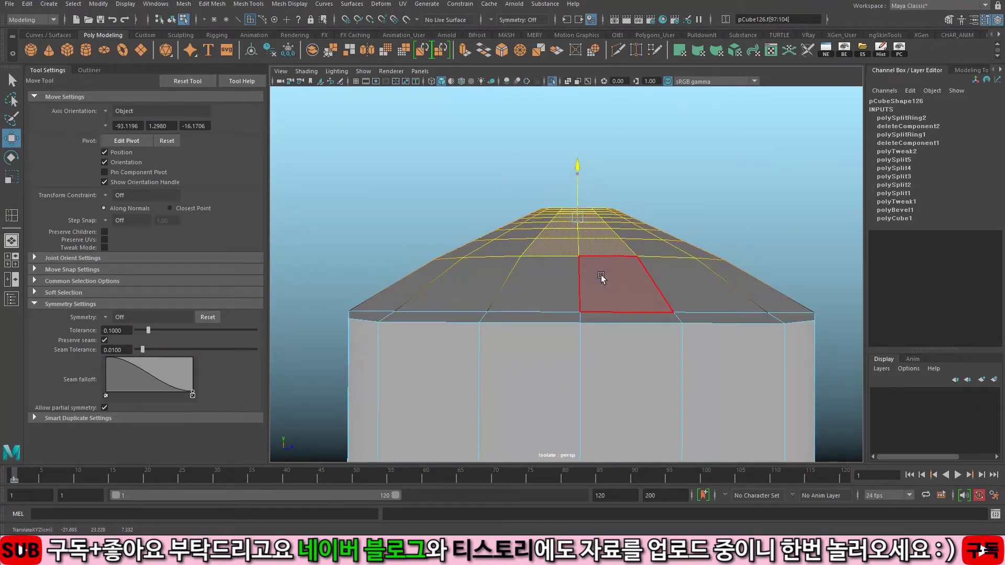
key("b")
left_click_drag(593, 222, 551, 225)
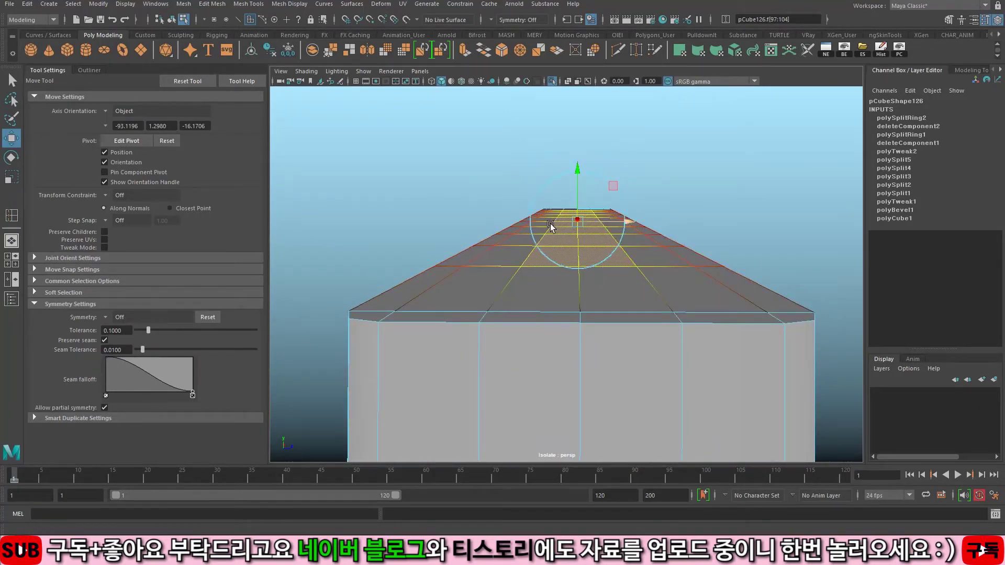
middle_click_drag(570, 178, 578, 169)
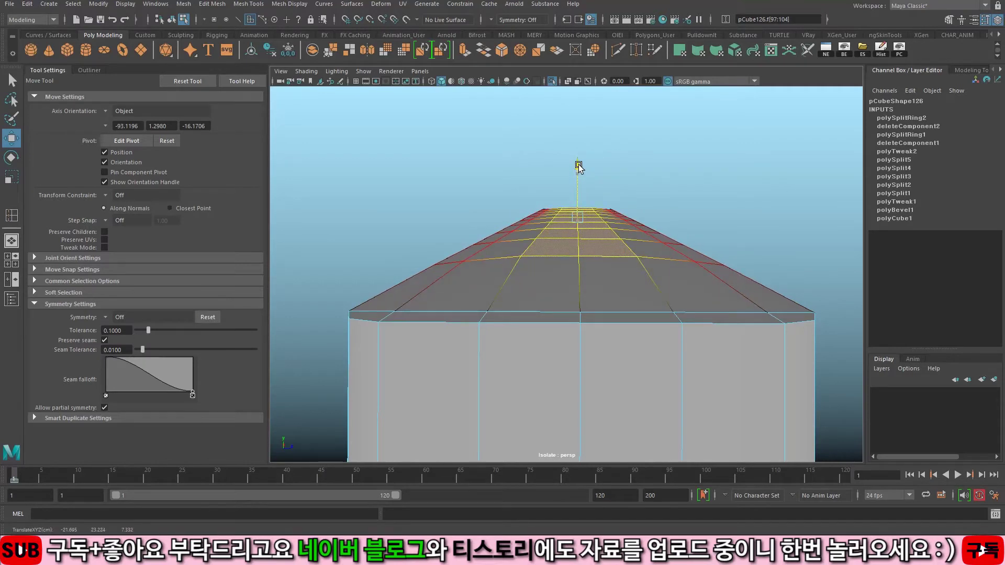
Step: Select the centre lengthwise edges of the space bar's top surface and raise them with Soft Select to round the profile
key("F10")
key("q")
left_click(578, 238)
scroll(577, 238, "down", 5)
left_click_drag(583, 242, 457, 301, "alt")
middle_click_drag(646, 286, 614, 296, "alt")
scroll(614, 298, "down", 1)
left_click_drag(615, 297, 567, 282, "alt")
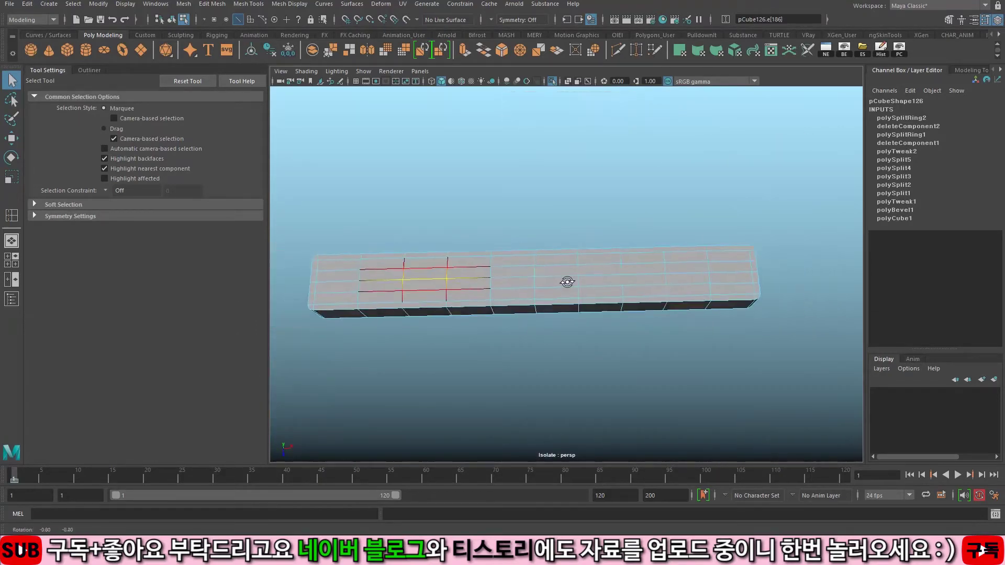
double_click(646, 278, "shift")
left_click_drag(648, 278, 603, 282, "alt")
scroll(651, 275, "up", 3)
key("w")
left_click(589, 186)
Step: Switch to vertex selection and set symmetry to Object X
key("F9")
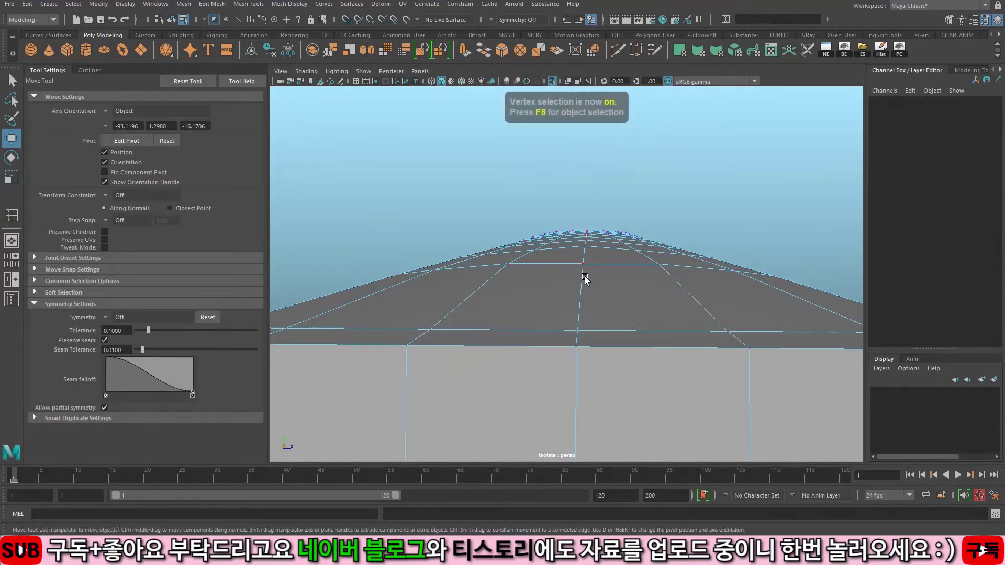
left_click(581, 268)
scroll(580, 268, "down", 8)
scroll(591, 265, "up", 10)
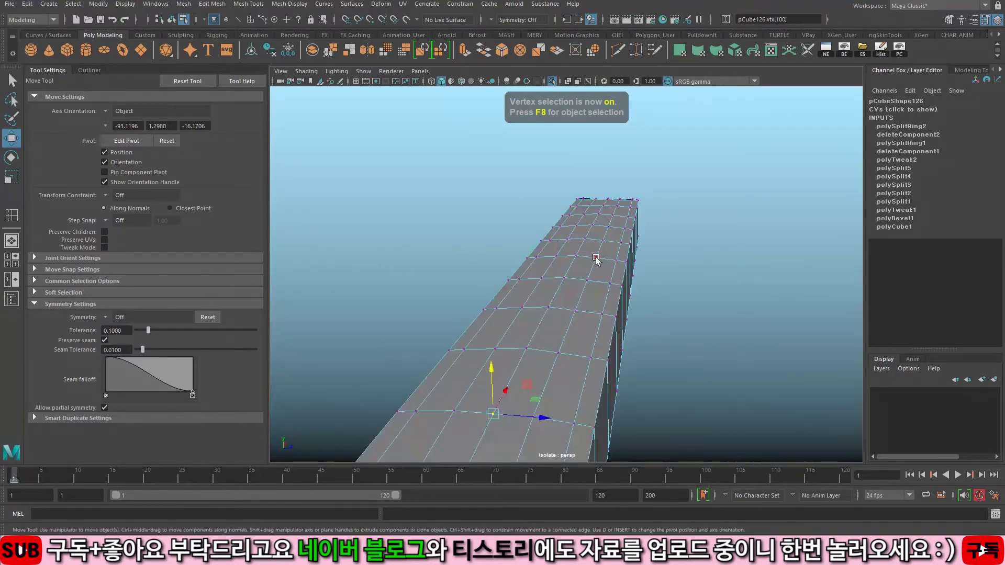
left_click_drag(602, 251, 512, 62, "alt")
left_click(492, 19)
left_click(538, 37)
Step: Raise the centre vertex of the outermost crosswise edge loop near the end of the space bar's top
left_click_drag(582, 139, 586, 150, "alt")
scroll(585, 151, "up", 2)
scroll(585, 150, "up", 1)
mouse_move(566, 256)
left_mouse_down()
mouse_move(569, 233)
mouse_move(580, 265)
left_mouse_up()
scroll(570, 252, "up", 2)
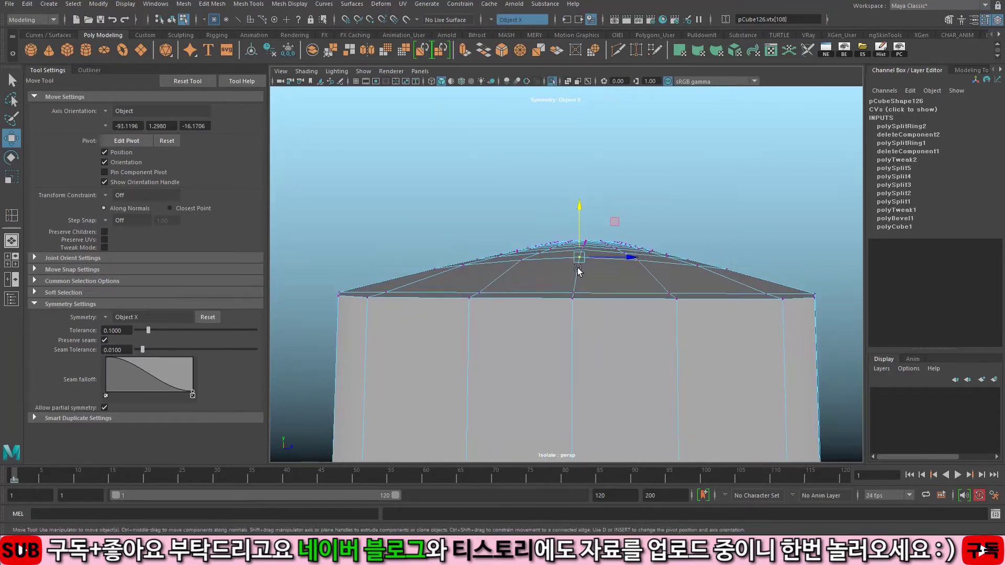
middle_click_drag(550, 282, 551, 271)
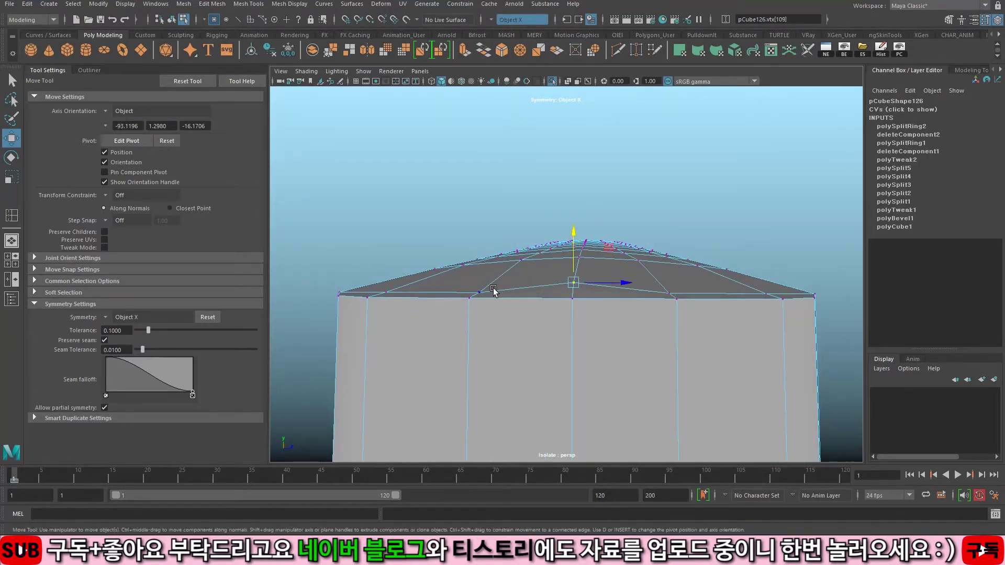
Step: Raise the remaining vertices on both sides of that outermost loop so they follow a smooth arch
middle_click_drag(669, 286, 686, 317)
left_click(386, 292)
middle_click_drag(720, 344, 720, 340)
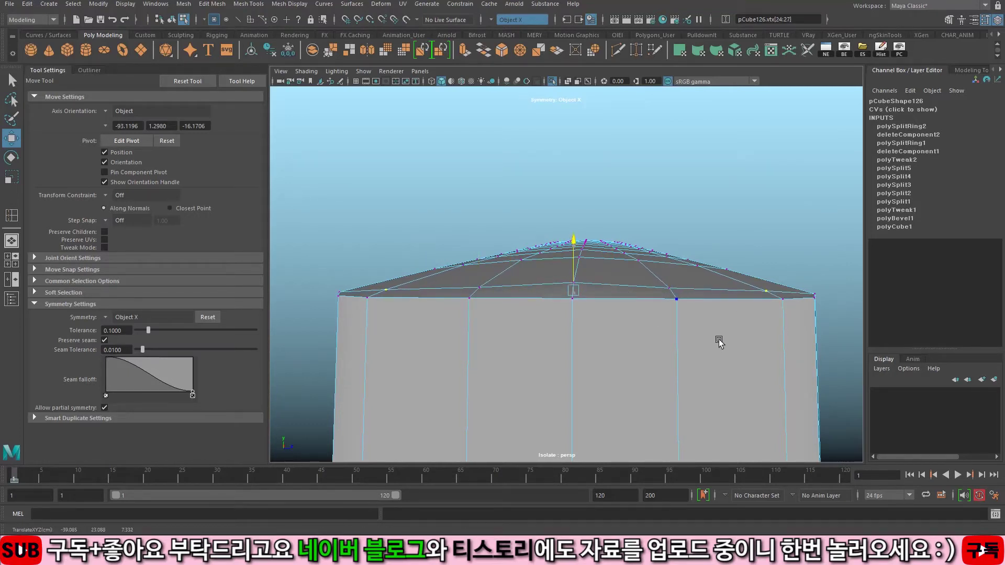
left_click(669, 288)
left_click(480, 285)
Step: Return to object selection, deselect the space bar, and examine the curvature of its rounded top
key("q")
key("F8")
scroll(610, 263, "down", 8)
left_click(516, 206)
left_click_drag(610, 263, 455, 234, "alt")
scroll(517, 244, "up", 5)
scroll(454, 234, "down", 5)
scroll(458, 234, "up", 4)
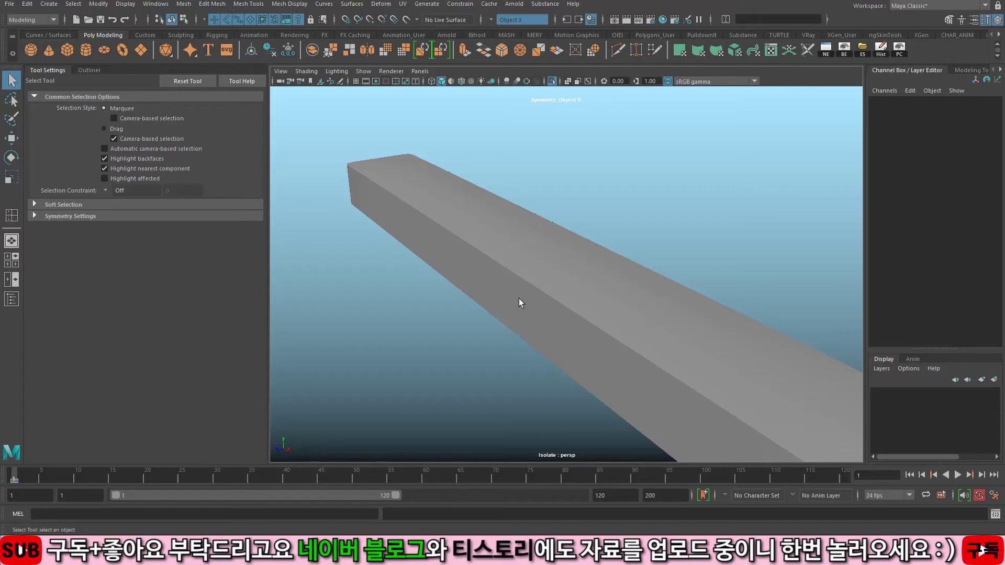
left_click_drag(597, 265, 656, 256, "alt")
left_click(561, 325)
left_click_drag(587, 253, 605, 283, "alt")
Step: Select the edge loop around the rim of the space bar's top and turn symmetry off
key("F10")
left_click(544, 304)
left_click(545, 313)
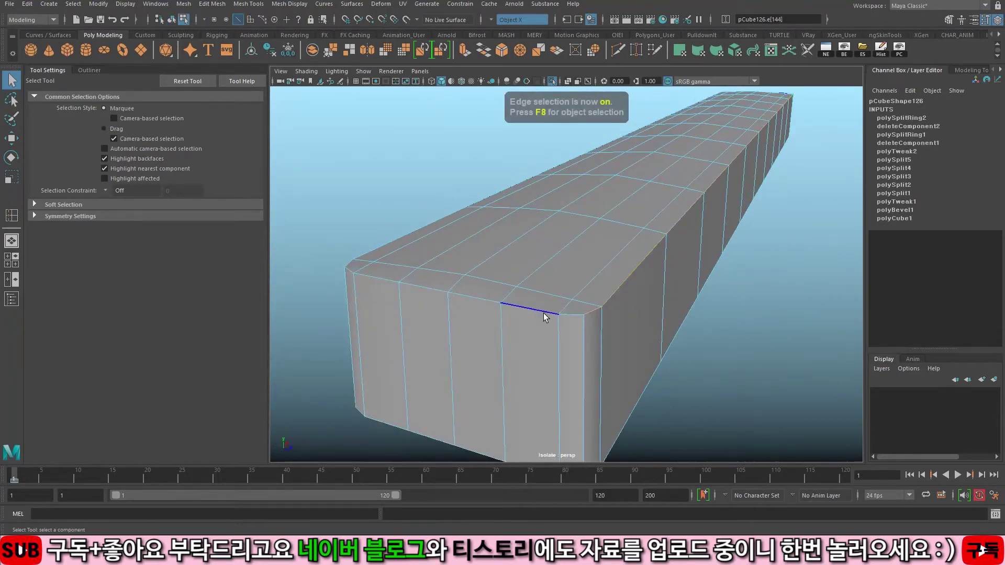
key("w")
left_click_drag(535, 150, 544, 88)
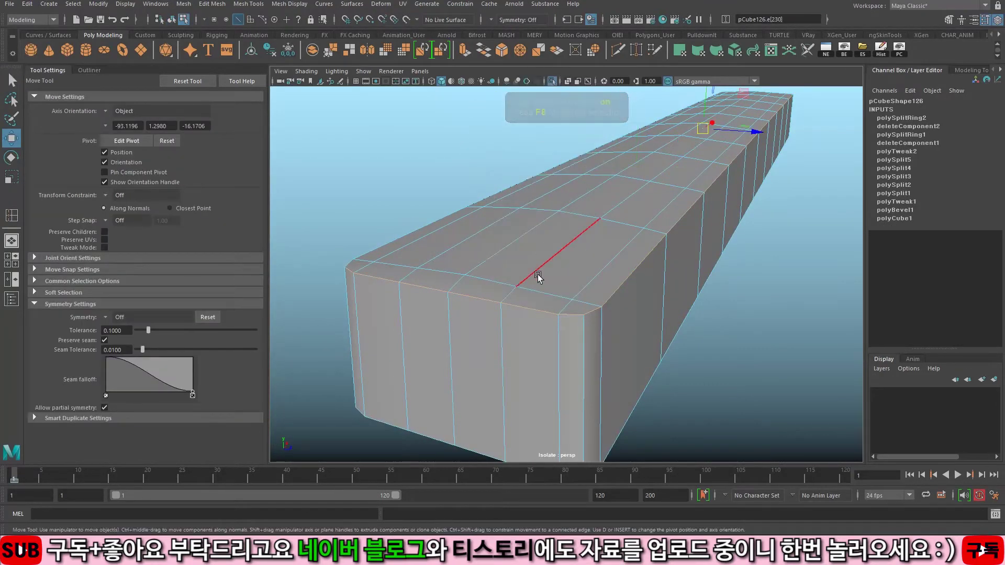
Step: Review the Move tool's symmetry options, including World, Object, Topology and the X, Y and Z axes
left_click(469, 246)
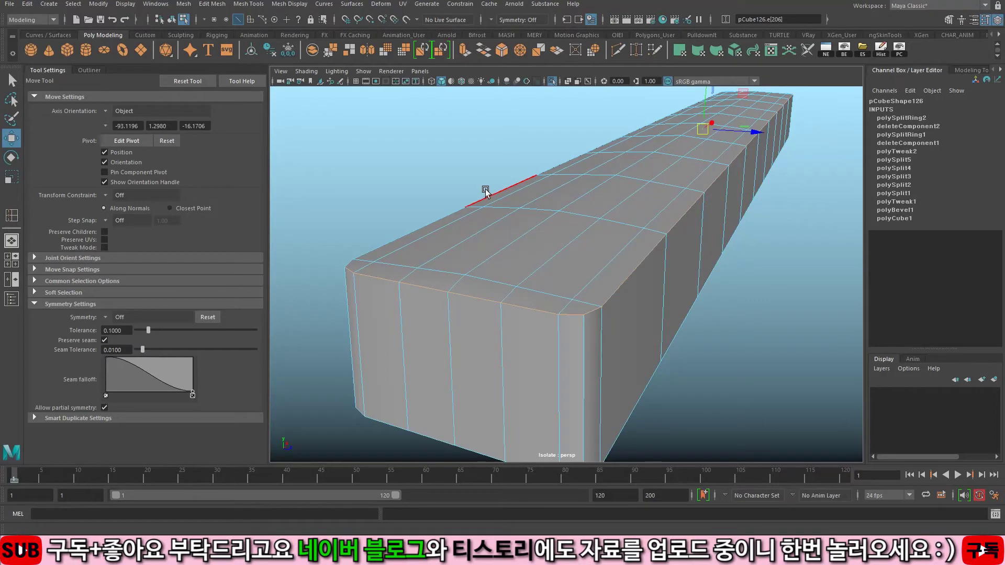
left_click_drag(481, 178, 476, 146)
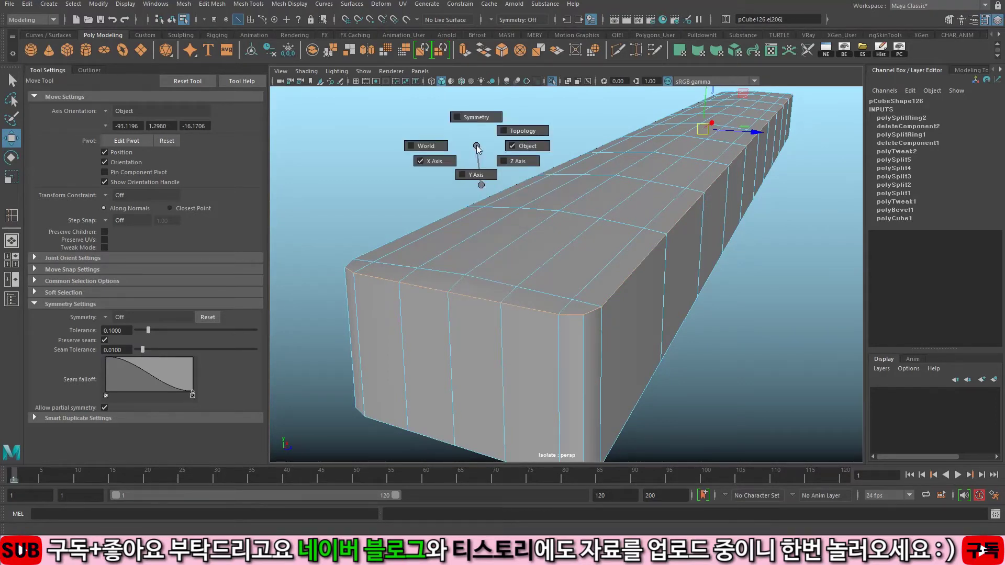
left_click_drag(476, 145, 472, 116)
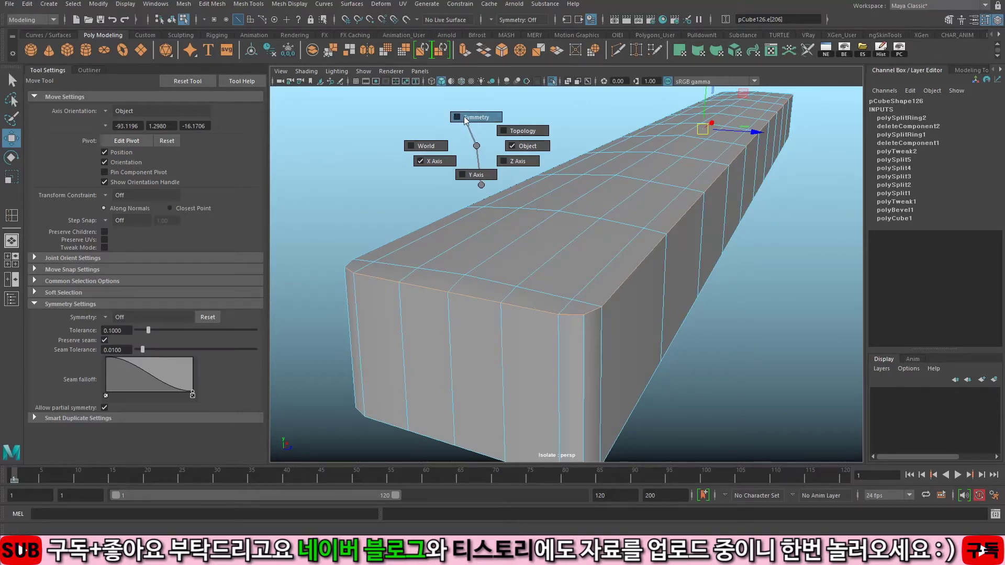
left_click_drag(482, 121, 484, 152)
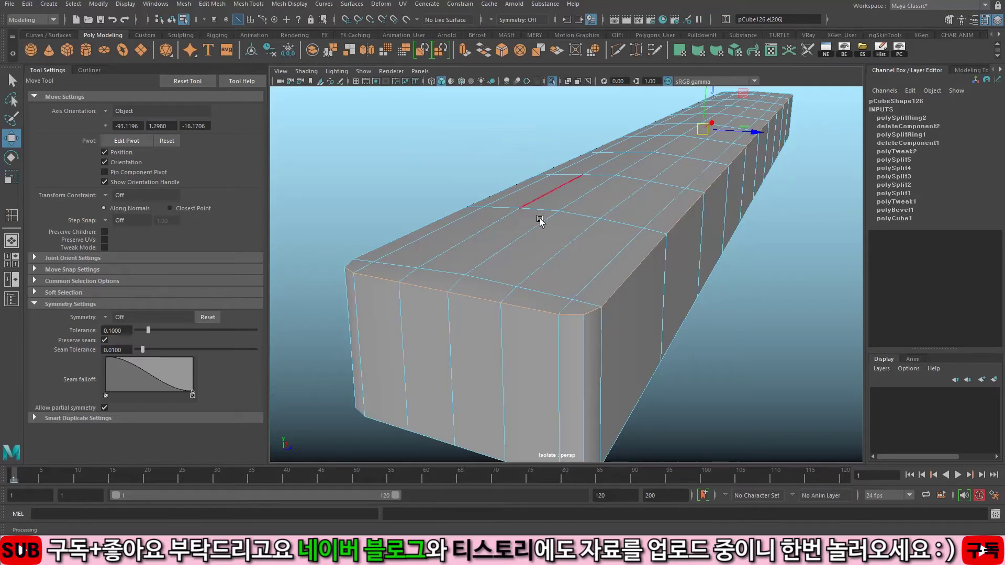
Step: Extend the edge selection to the remaining sides of the space bar's top rim
double_click(406, 227, "shift")
scroll(471, 231, "down", 5)
left_click_drag(471, 231, 413, 272, "alt")
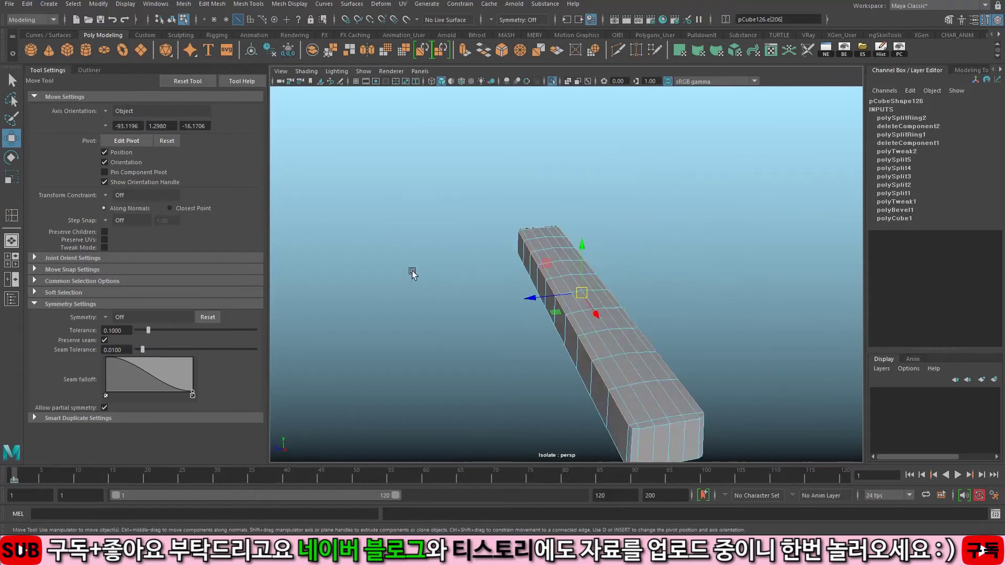
scroll(584, 286, "up", 4)
double_click(598, 388, "shift")
scroll(599, 389, "down", 5)
left_click_drag(600, 388, 709, 316, "alt")
scroll(608, 291, "up", 3)
scroll(818, 301, "up", 3)
Step: Bevel the selected rim edges of the space bar with a fraction of 0.2 and 2 segments
key("ctrl+b")
left_click_drag(818, 301, 734, 333, "alt")
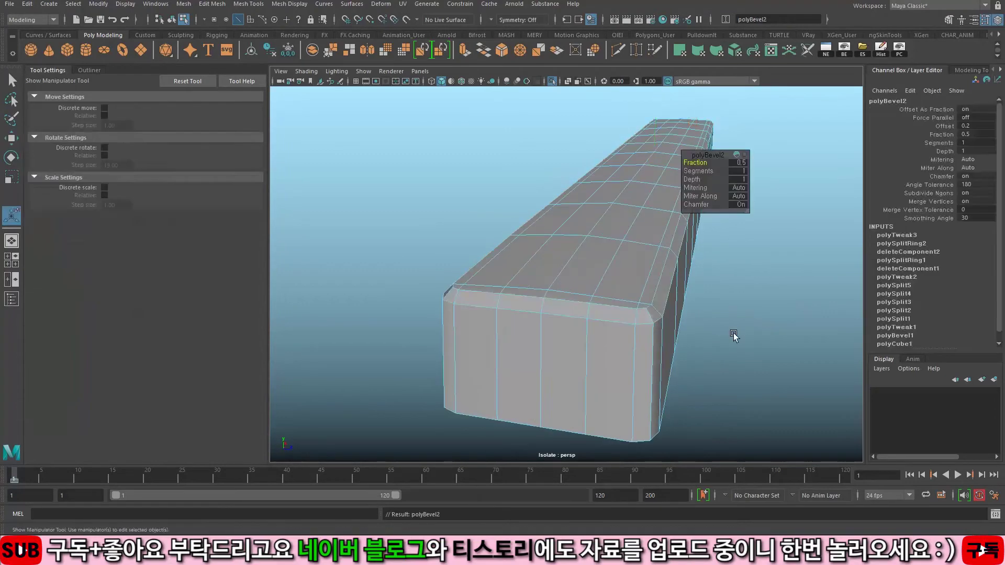
left_click(743, 161)
type("0.2")
key("Return")
left_click_drag(689, 266, 651, 270, "alt")
right_click_drag(651, 270, 599, 270, "alt")
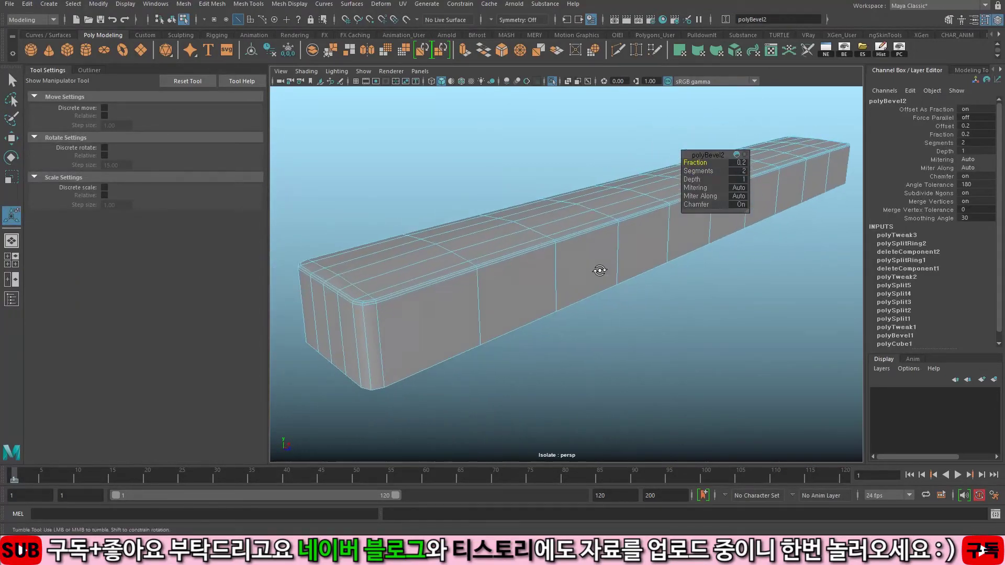
left_click_drag(599, 269, 579, 258, "alt")
key("F8")
key("q")
Step: Insert three horizontal edge loops around the space bar's side walls with the Insert Edge Loop tool
middle_click_drag(579, 258, 590, 283, "alt")
left_click_drag(590, 283, 595, 290, "alt")
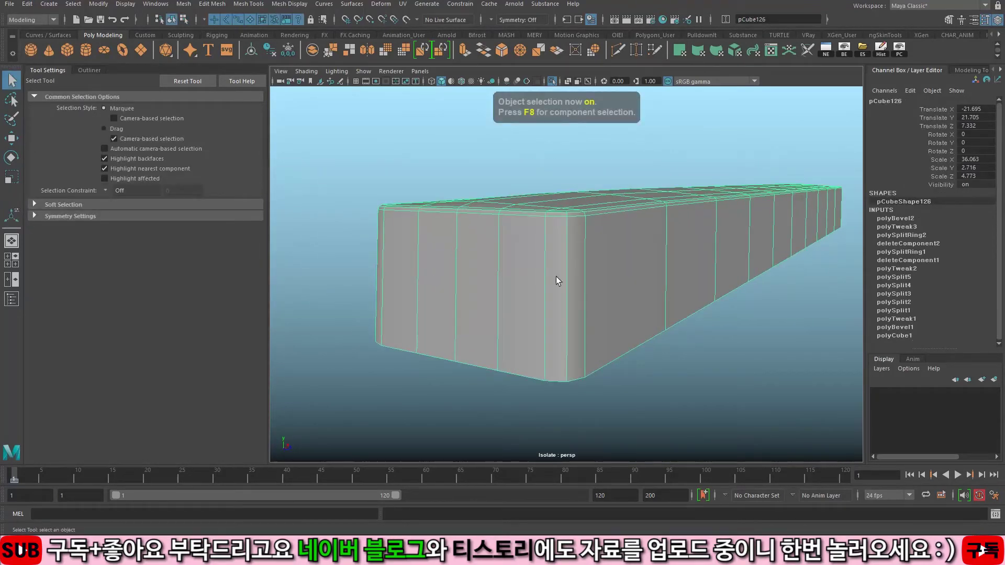
right_click_drag(529, 294, 529, 322, "shift")
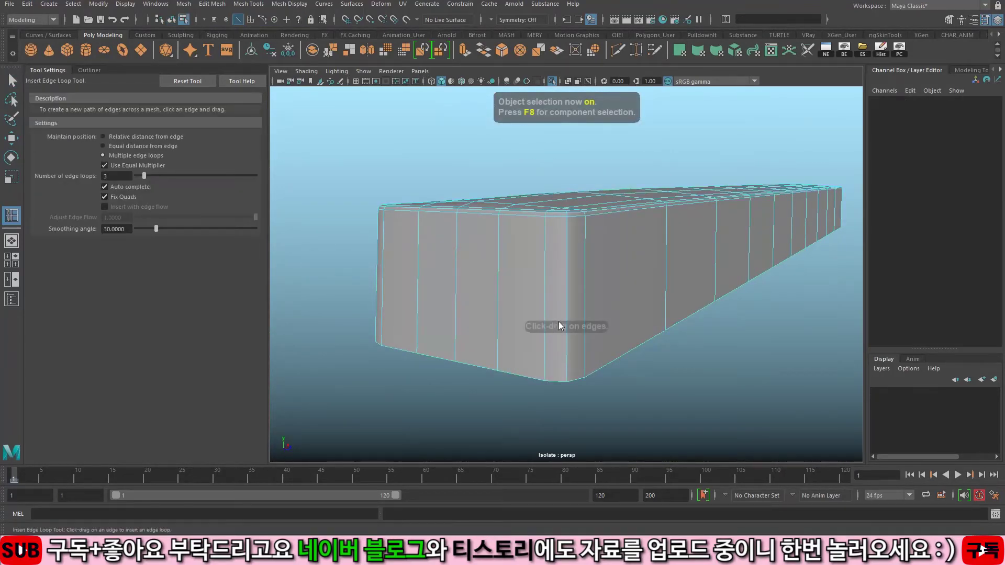
left_click(568, 299)
left_click_drag(587, 338, 579, 231, "alt")
key("q")
key("F8")
scroll(580, 231, "up", 5)
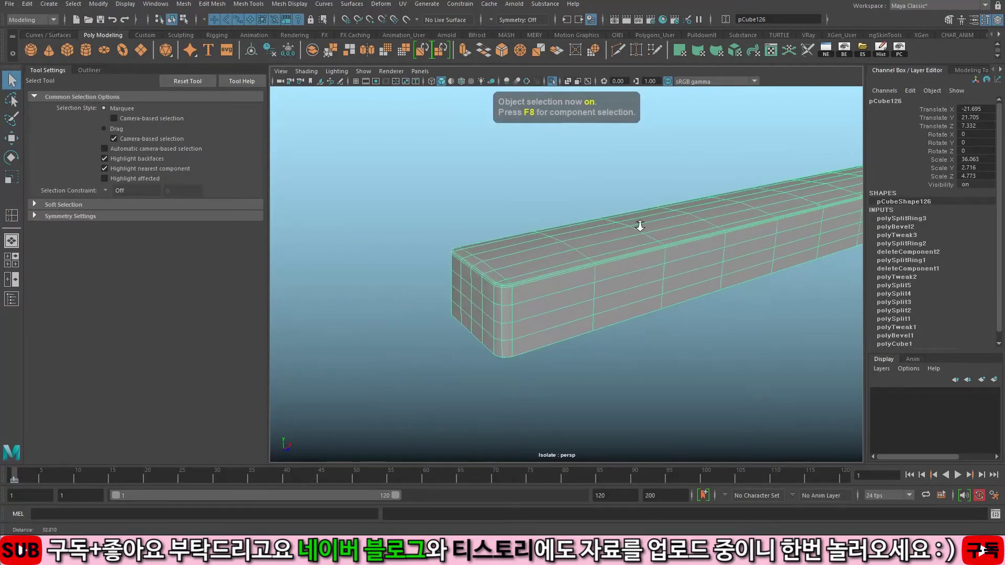
Step: Undo the side edge loops and the rim bevel, and return to object selection
key("F10")
left_click(564, 262)
key("ctrl+z")
key("F8")
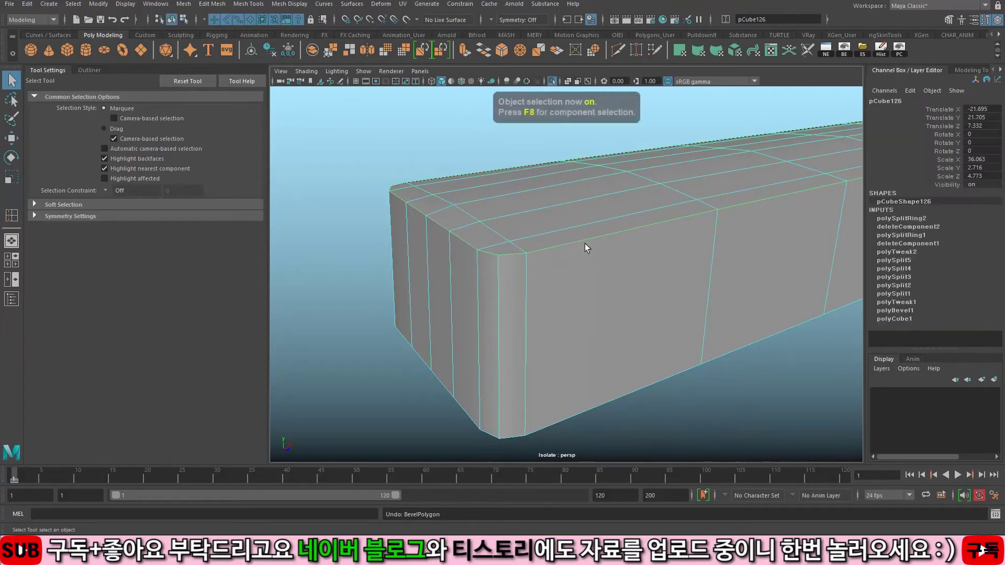
Step: Extrude all the space bar's faces along local Z by about -0.23 to give the open shell a wall thickness
key("F11")
left_click(589, 263)
key("ctrl+e")
left_click_drag(644, 322, 602, 325)
left_click_drag(593, 162, 583, 159)
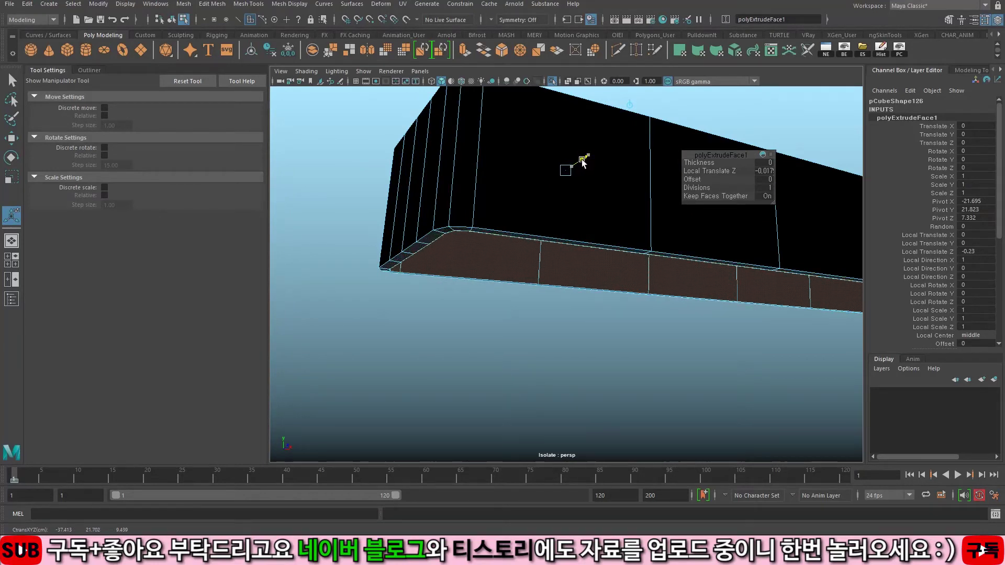
key("q")
left_click_drag(583, 160, 613, 212, "alt")
Step: Reverse the space bar's normals and delete its construction history
key("F8")
left_click(301, 4)
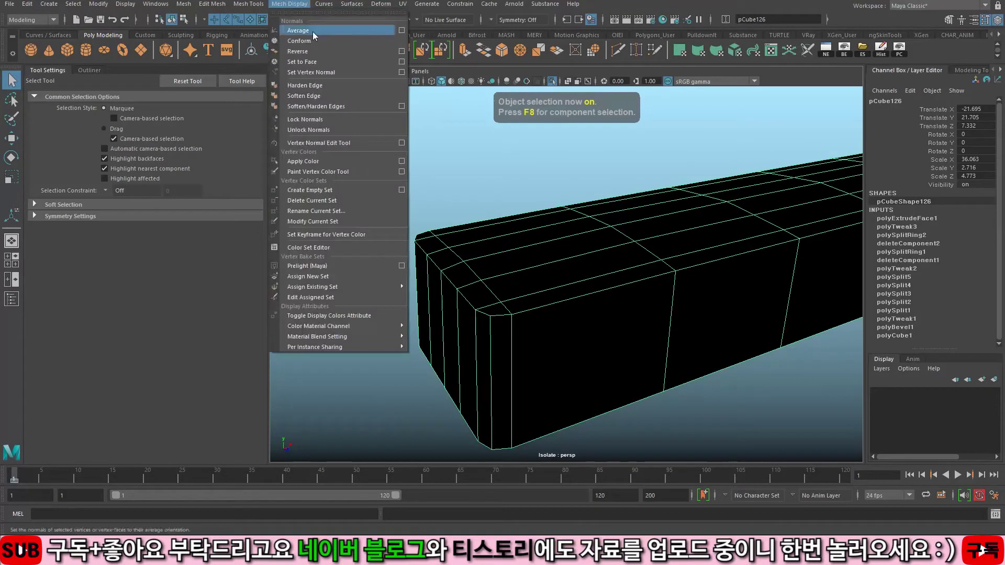
left_click(316, 51)
key("alt+shift+d")
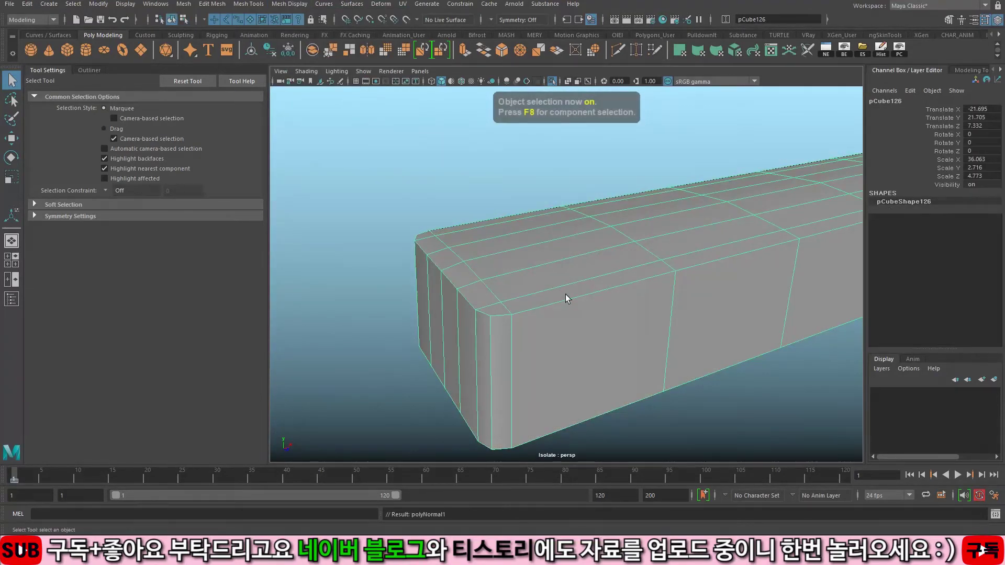
Step: Bevel the edge loop around the space bar's top rim with 2 segments and a reduced fraction
key("F10")
left_click(564, 298)
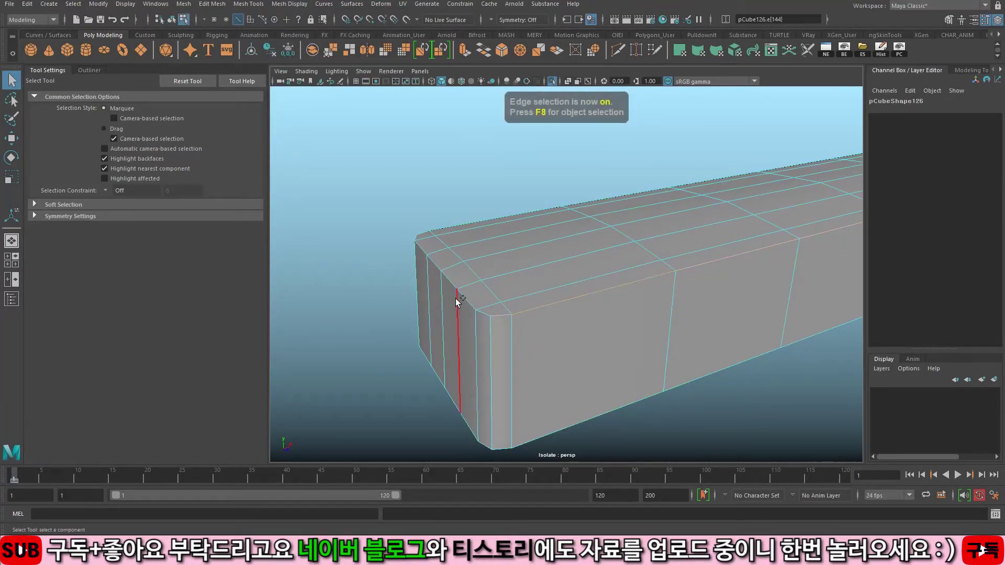
left_click_drag(492, 214, 658, 233, "alt")
scroll(654, 214, "down", 5)
key("ctrl+b")
scroll(538, 241, "up", 5)
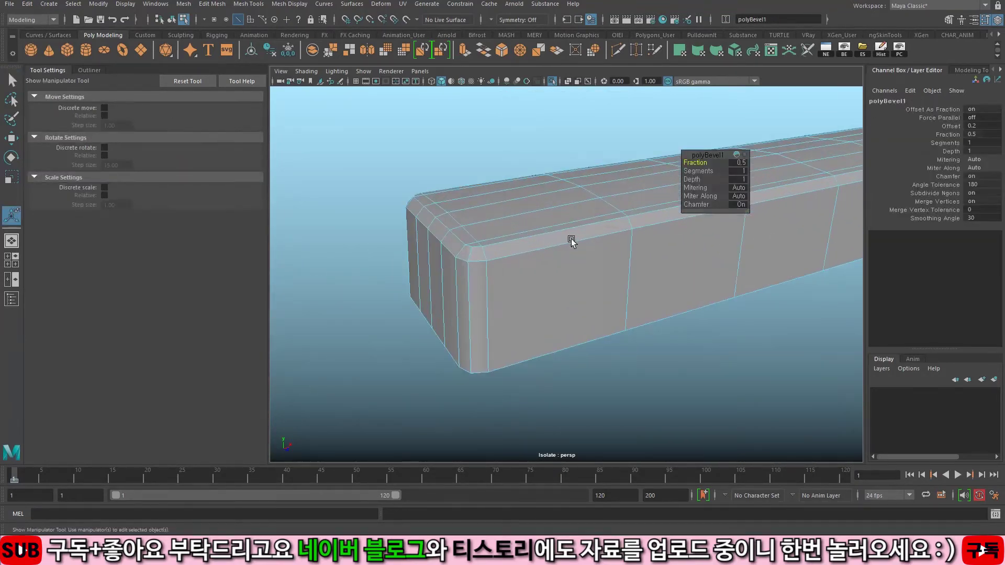
scroll(572, 241, "up", 3)
key("Return")
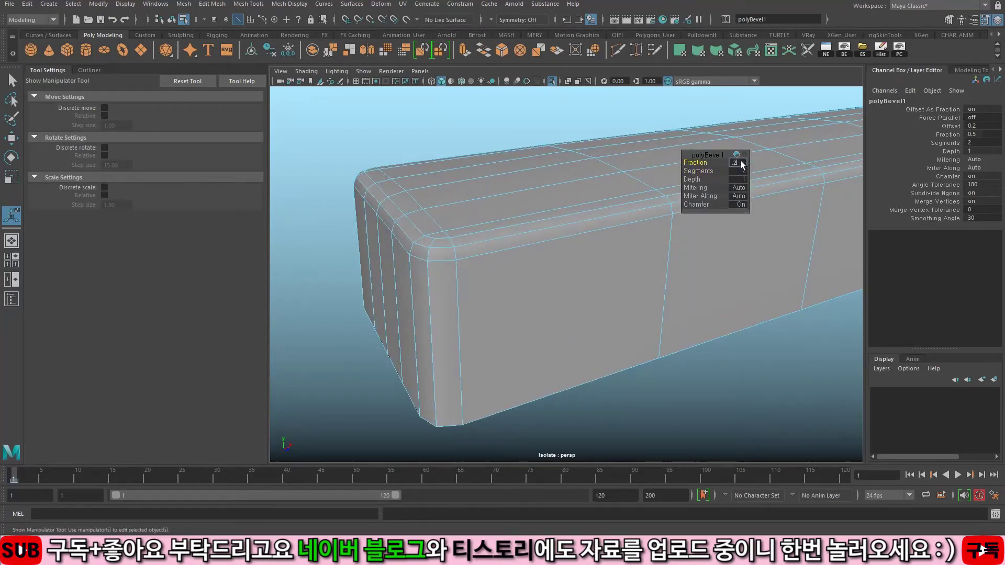
scroll(574, 253, "down", 4)
key("q")
key("F8")
Step: Insert three horizontal edge loops around the space bar's side walls and delete its construction history
scroll(545, 252, "up", 3)
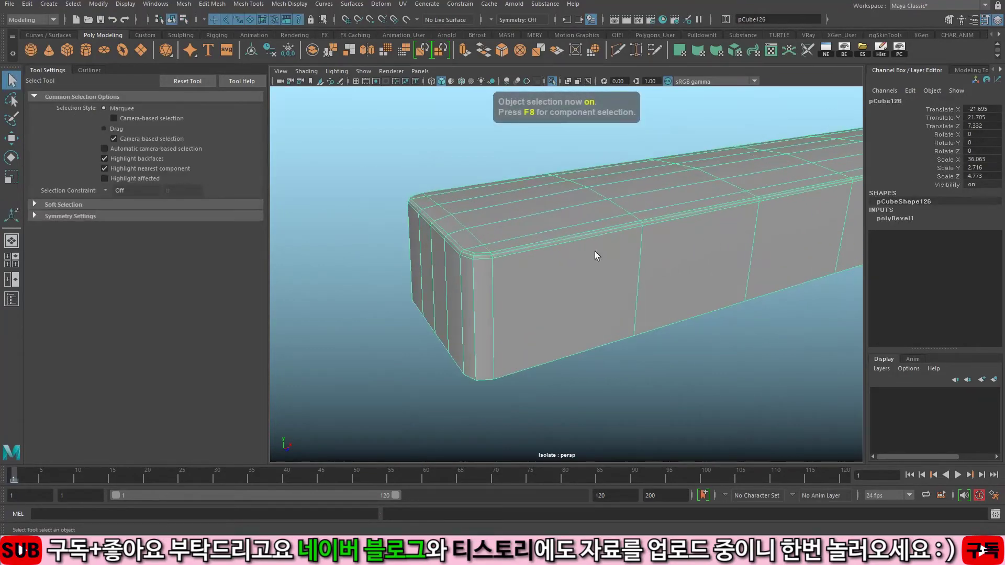
right_click_drag(603, 250, 506, 303, "shift")
left_click(492, 297)
key("q")
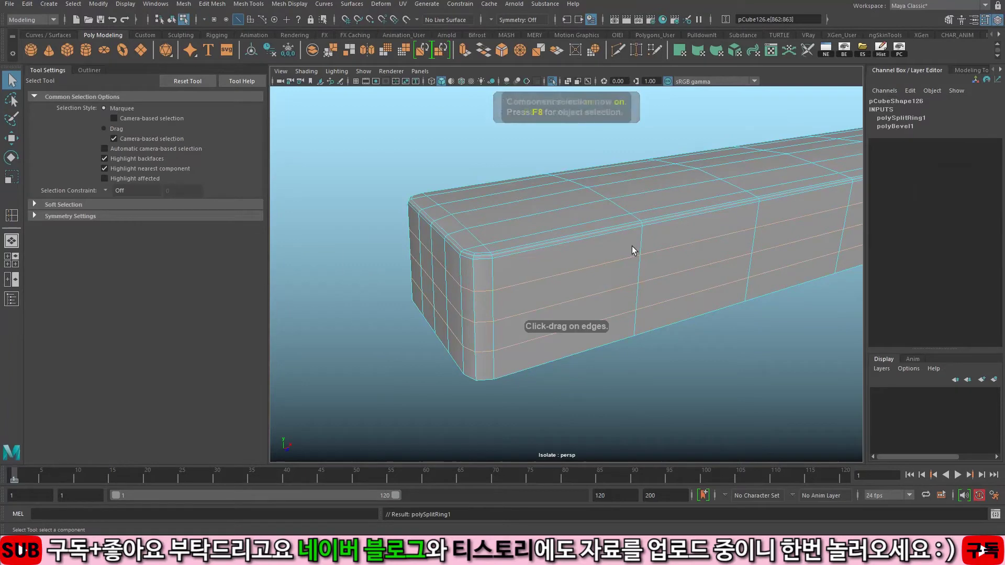
key("F8")
scroll(633, 246, "down", 3)
key("alt+shift+d")
scroll(500, 251, "down", 4)
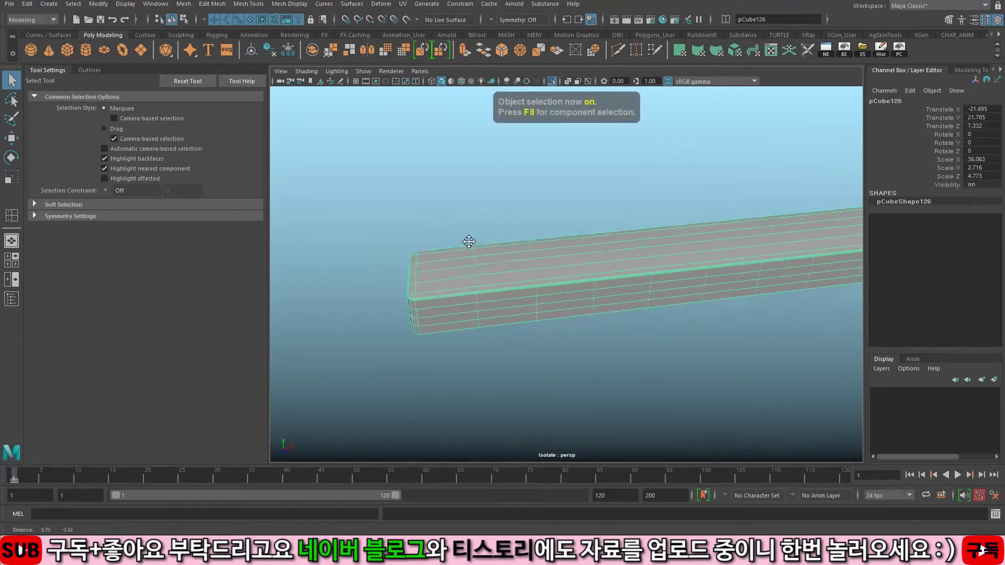
Step: Turn off isolation to show all keycaps, deselect the space bar, and inspect the full layout over the reference image
left_click(551, 81)
left_click_drag(555, 157, 614, 230, "alt")
scroll(614, 231, "down", 2)
left_click(614, 155)
left_click_drag(614, 155, 551, 259, "alt")
right_click_drag(550, 259, 645, 261, "alt")
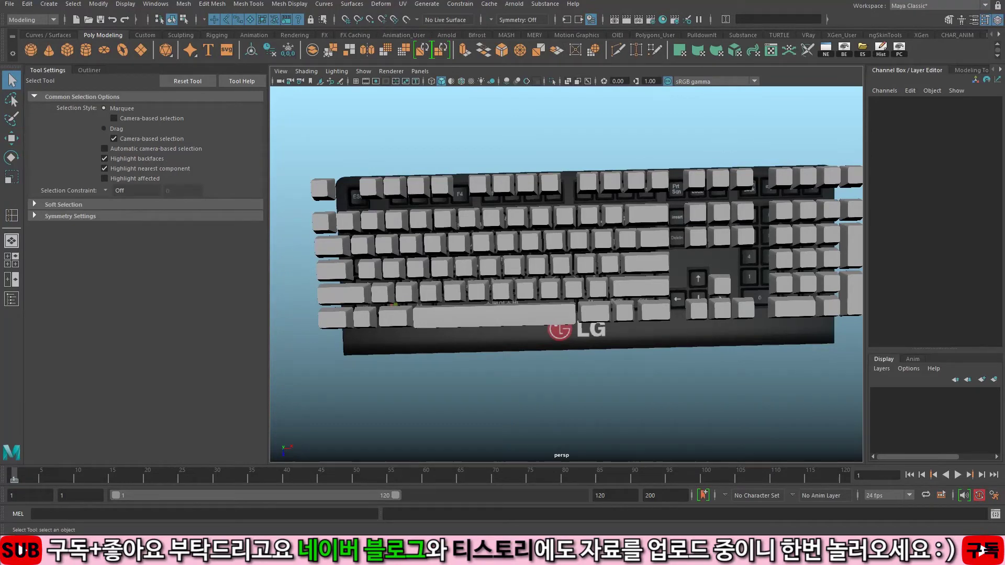
left_click_drag(603, 367, 583, 337, "alt")
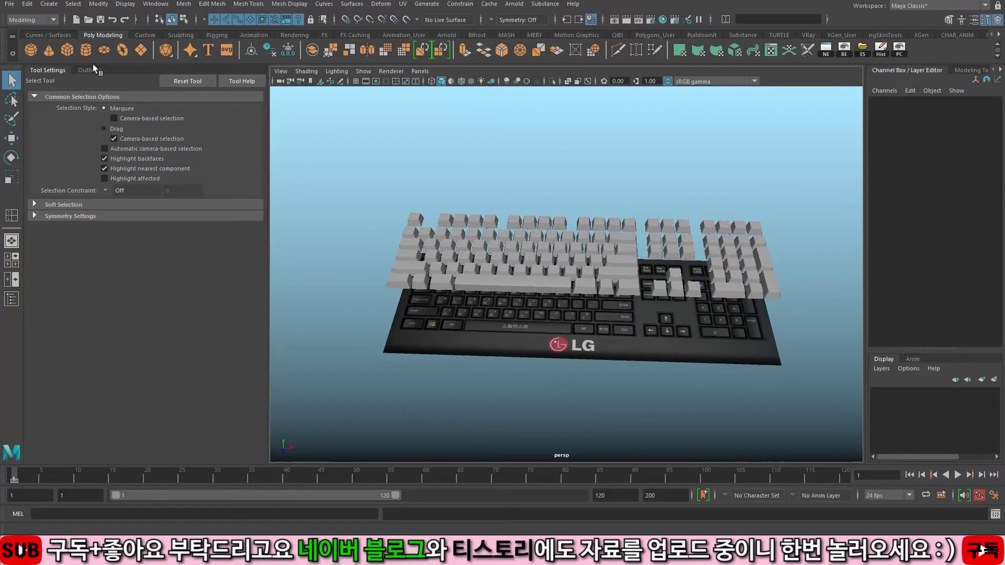
Step: Collapse the tool settings, create a polygon cube for the keyboard body, and show it in the top view
left_click(55, 71)
left_click(62, 48)
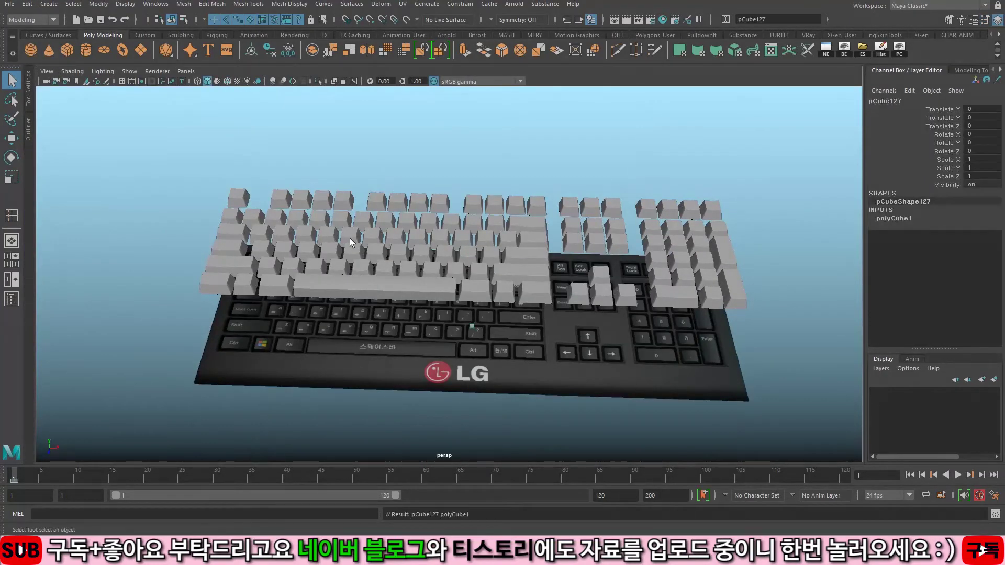
key("space")
key("space")
scroll(355, 225, "down", 5)
key("w")
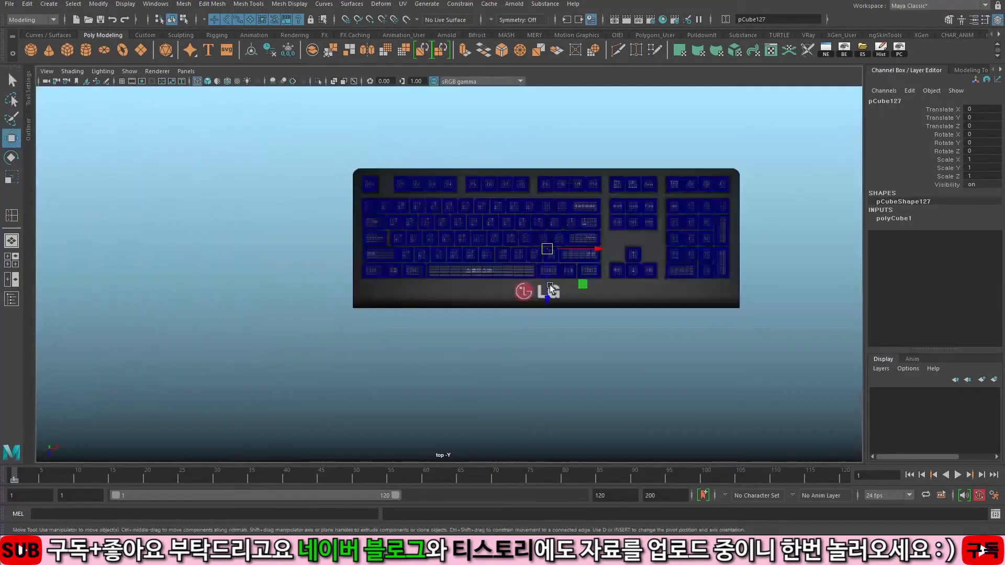
Step: Scale the cube to about 127.57 in X, 12.39 in Y and 44.33 in Z to match the keyboard's overall size
key("r")
middle_click_drag(478, 317, 578, 273)
middle_click_drag(663, 253, 579, 316)
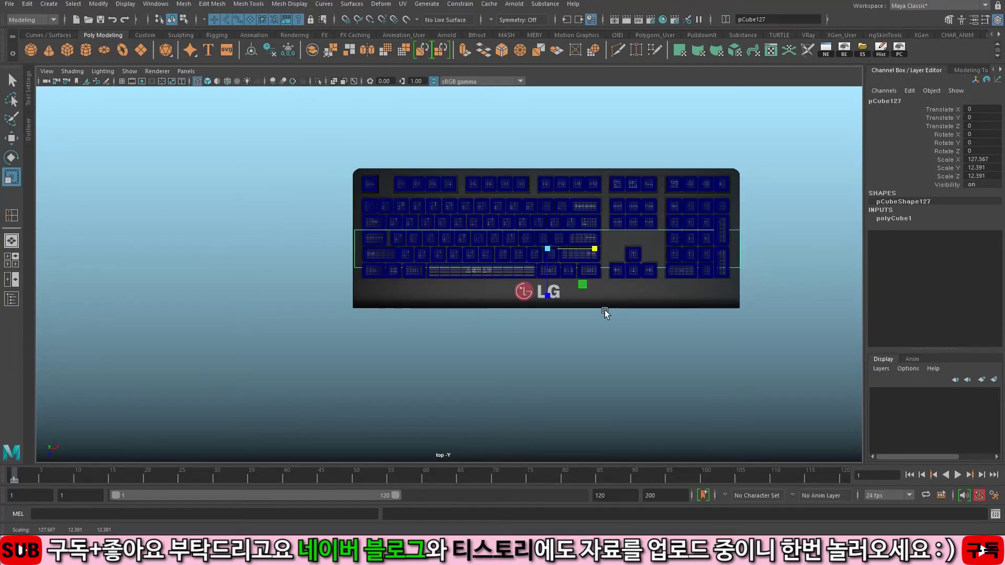
middle_click_drag(542, 303, 545, 415)
key("w")
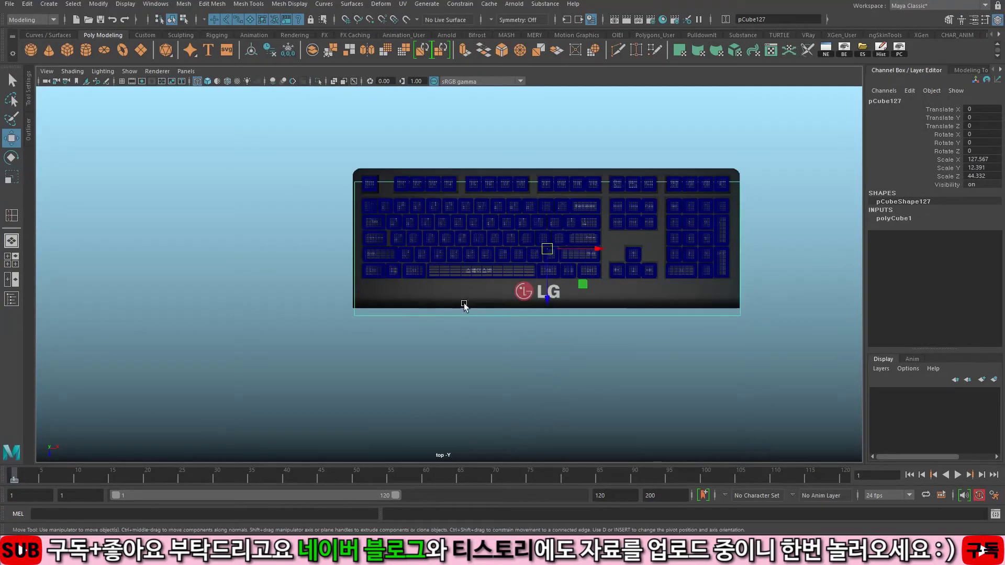
Step: Fit the cube to the reference outline with a Z scale of about 45.81, positioned at about X -0.218 and Z -3.585
scroll(467, 309, "up", 2)
middle_click_drag(467, 318, 469, 307)
scroll(563, 328, "up", 2)
key("r")
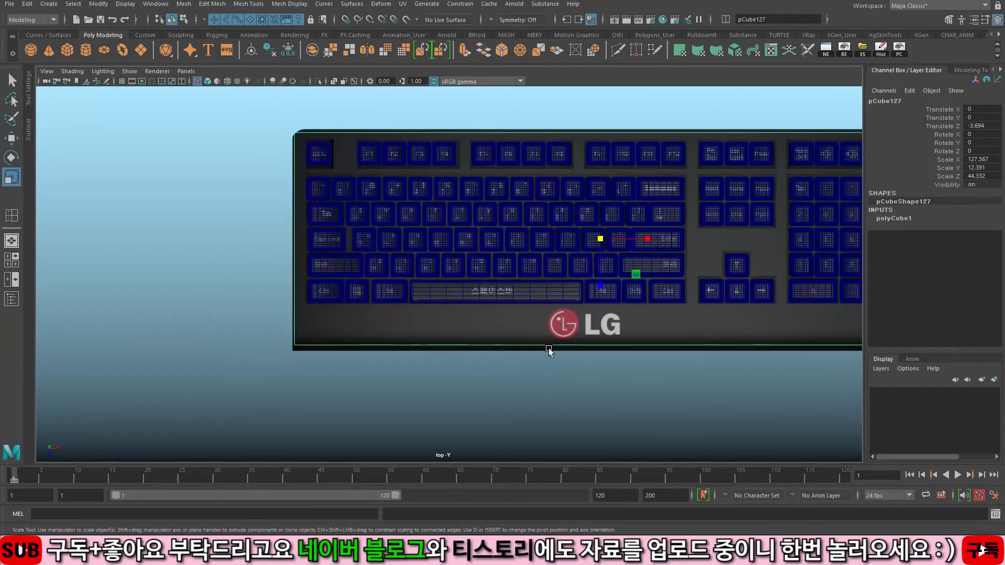
left_click_drag(601, 285, 597, 286)
middle_click_drag(595, 292, 520, 312, "alt")
key("w")
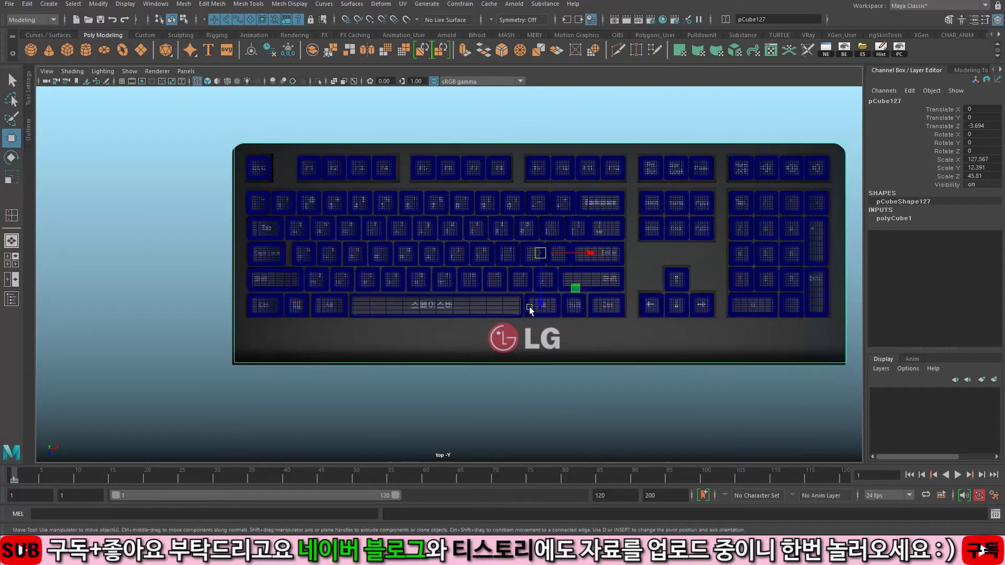
left_click_drag(539, 302, 540, 303)
left_click_drag(607, 254, 593, 251)
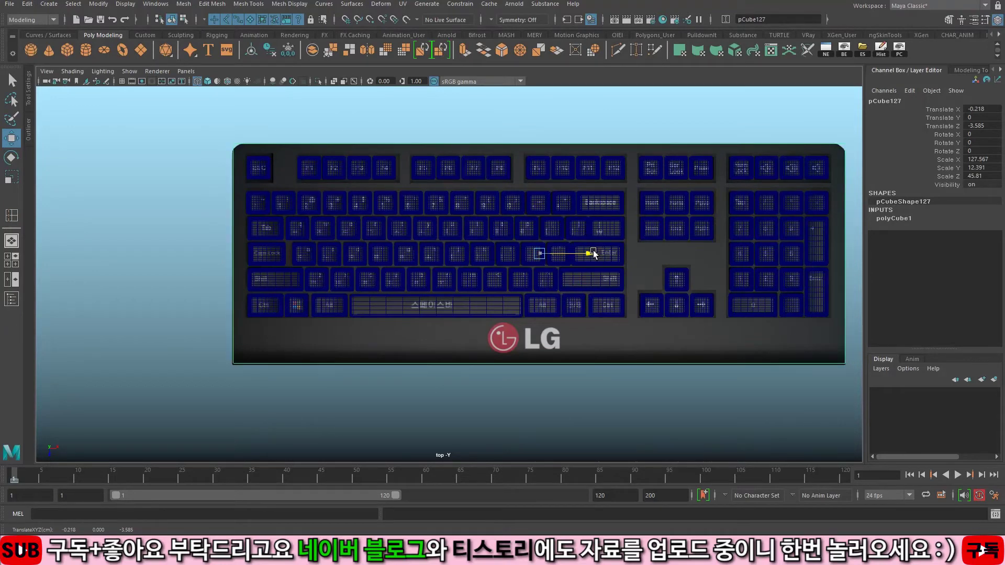
Step: In the perspective view, raise the body cube to about Y 10.13, toward the keycaps
scroll(535, 296, "up", 2)
key("space")
key("space")
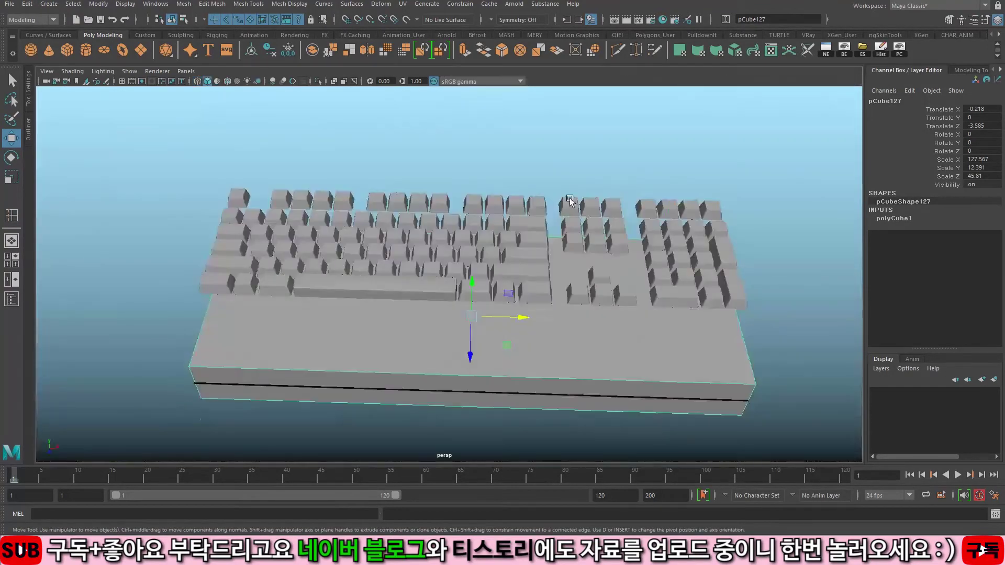
left_click_drag(659, 195, 677, 186, "alt")
left_click_drag(443, 296, 442, 248)
middle_click_drag(443, 247, 481, 200, "alt")
right_click_drag(482, 200, 576, 205, "alt")
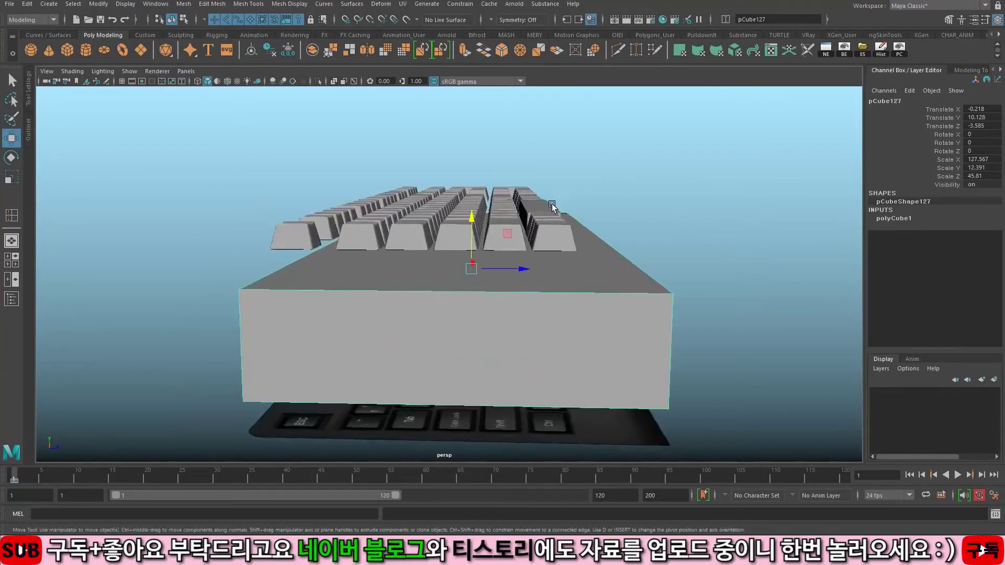
middle_click_drag(576, 205, 630, 171, "alt")
right_click_drag(630, 172, 672, 181, "alt")
Step: Thin the body cube to a Y scale of about 6.25 and raise it to about Y 18.64 to meet the keycap bases
key("r")
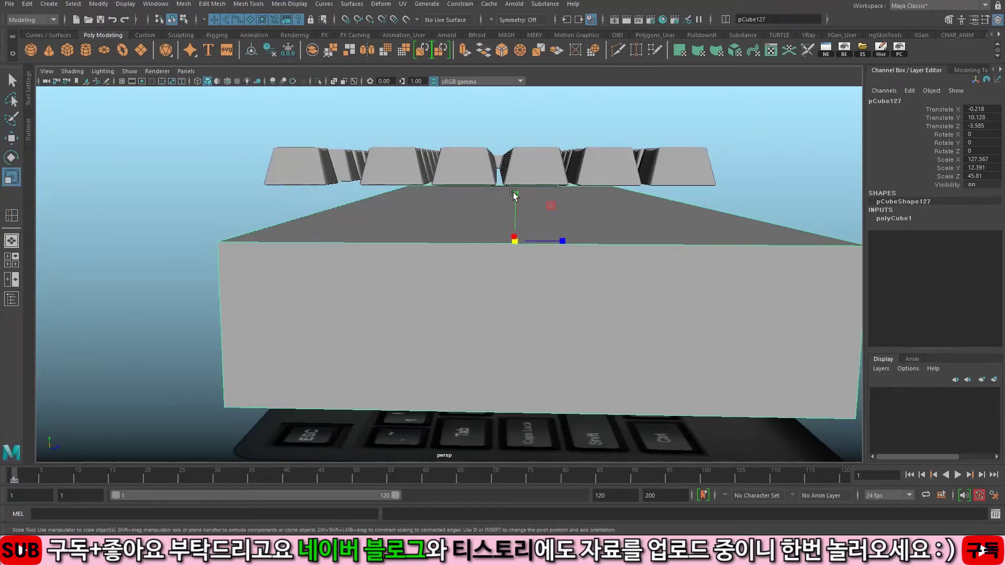
left_click_drag(517, 192, 520, 153)
key("w")
mouse_move(419, 231)
middle_mouse_down("alt")
mouse_move(417, 255)
mouse_move(423, 244)
middle_mouse_up("alt")
right_click_drag(423, 244, 485, 237, "alt")
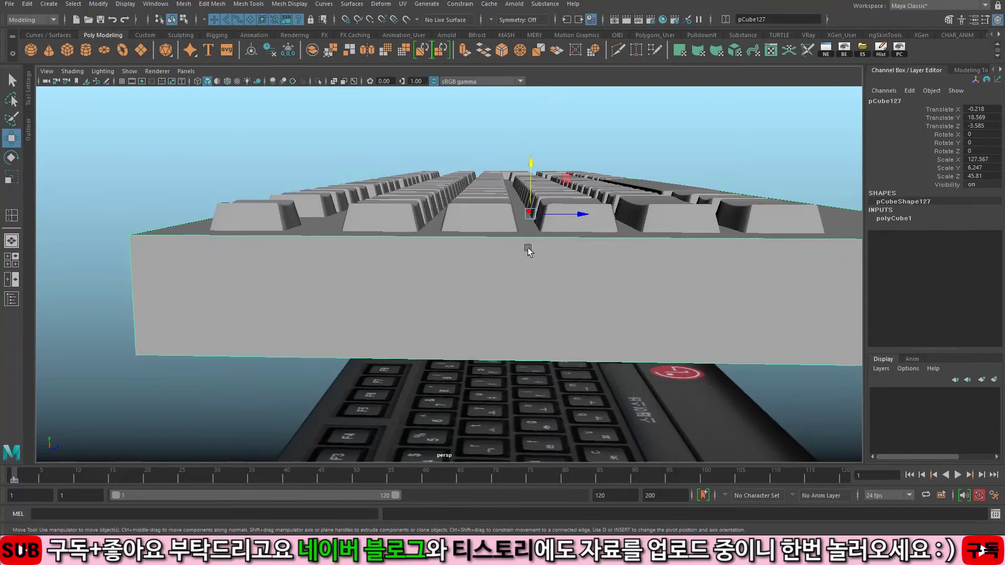
middle_click_drag(515, 253, 516, 252)
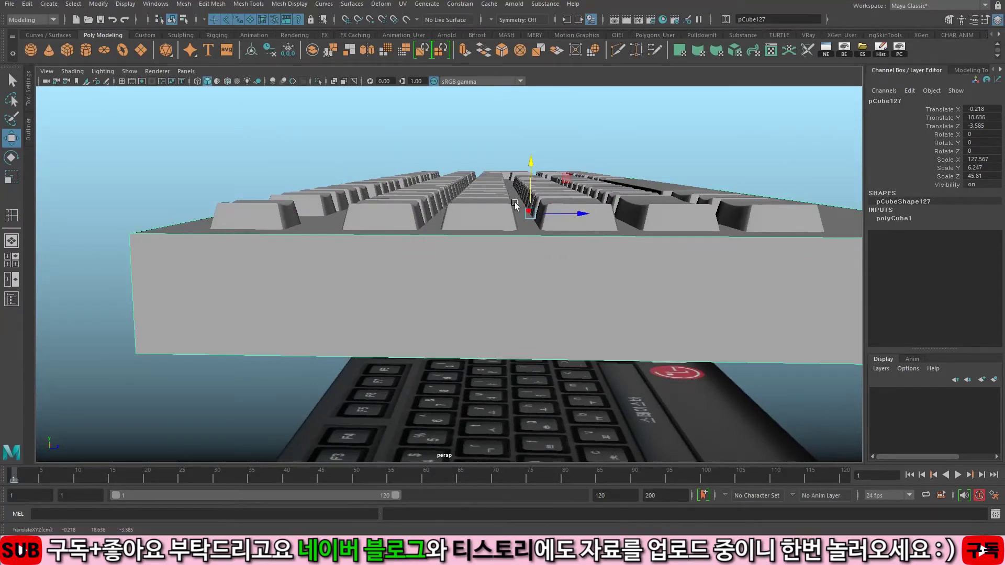
Step: Reduce the body cube's Y scale to about 5.77
key("r")
left_click_drag(527, 167, 546, 199)
key("w")
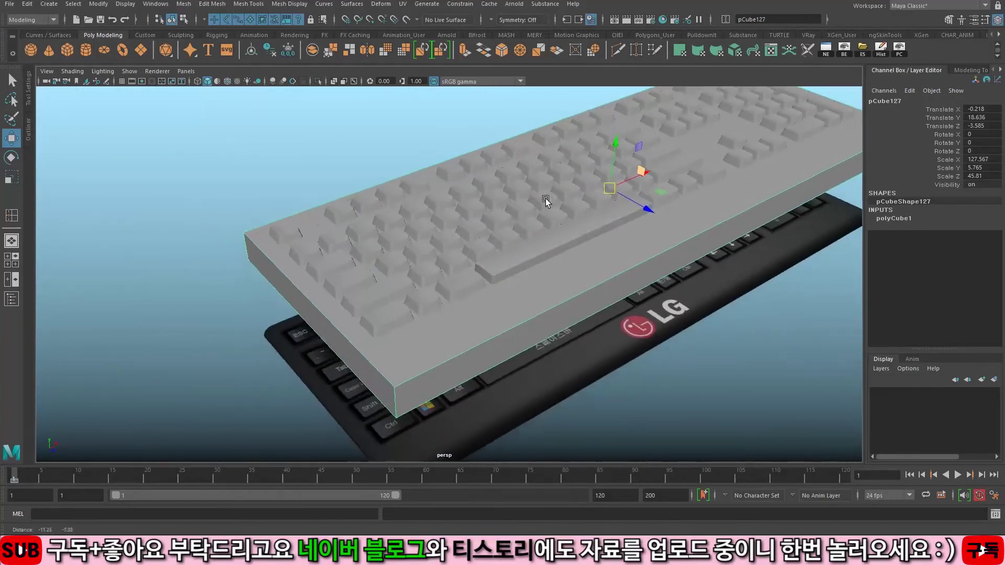
Step: Examine how the keycaps sit on the body block and compare its outline with the reference in the top view
right_click_drag(396, 268, 445, 276, "alt")
middle_click_drag(445, 276, 516, 248, "alt")
left_click(544, 315, "ctrl")
scroll(518, 314, "up", 5)
scroll(518, 314, "down", 5)
left_click(251, 219)
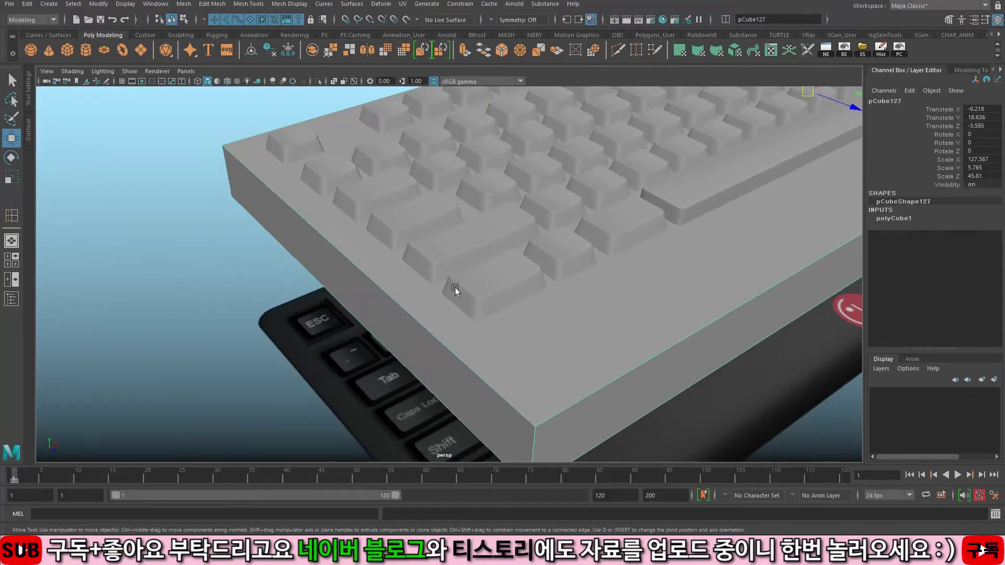
left_click_drag(544, 246, 487, 243, "alt")
key("space")
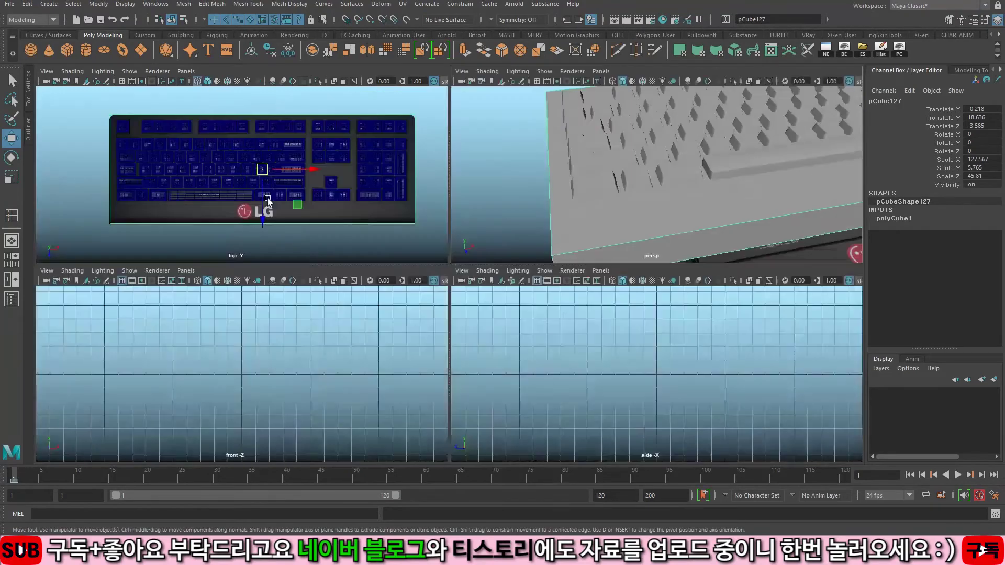
key("space")
scroll(293, 209, "up", 1)
middle_click_drag(335, 217, 408, 210, "alt")
middle_click_drag(529, 251, 457, 258, "alt")
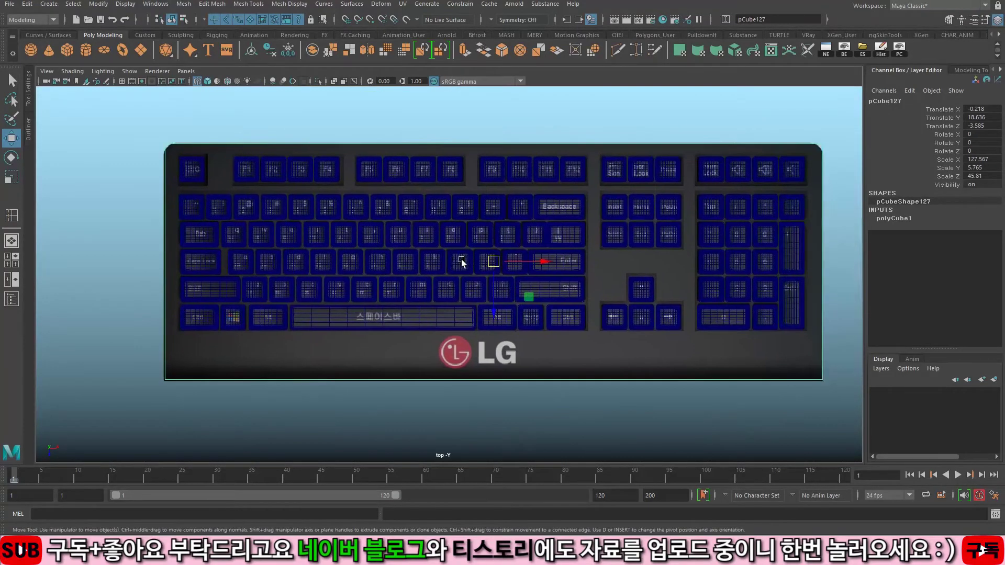
key("q")
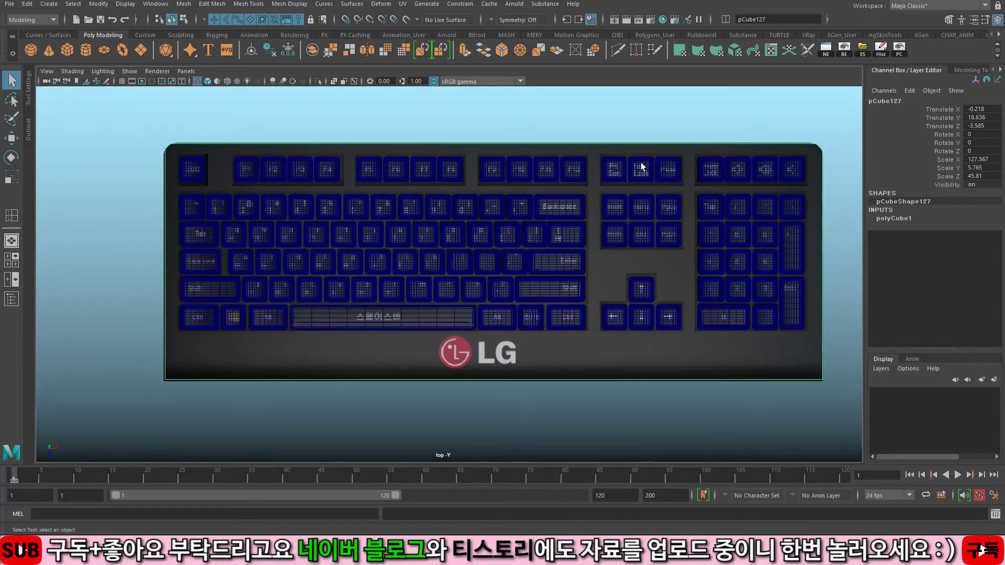
Step: Start the Multi-Cut tool on the body block, working at the corner beside the ESC key
middle_click_drag(393, 233, 536, 239, "alt")
scroll(440, 217, "up", 2)
middle_click_drag(320, 189, 501, 214, "alt")
scroll(406, 200, "up", 2)
scroll(501, 215, "up", 2)
middle_click_drag(630, 214, 529, 244, "alt")
scroll(489, 222, "up", 1)
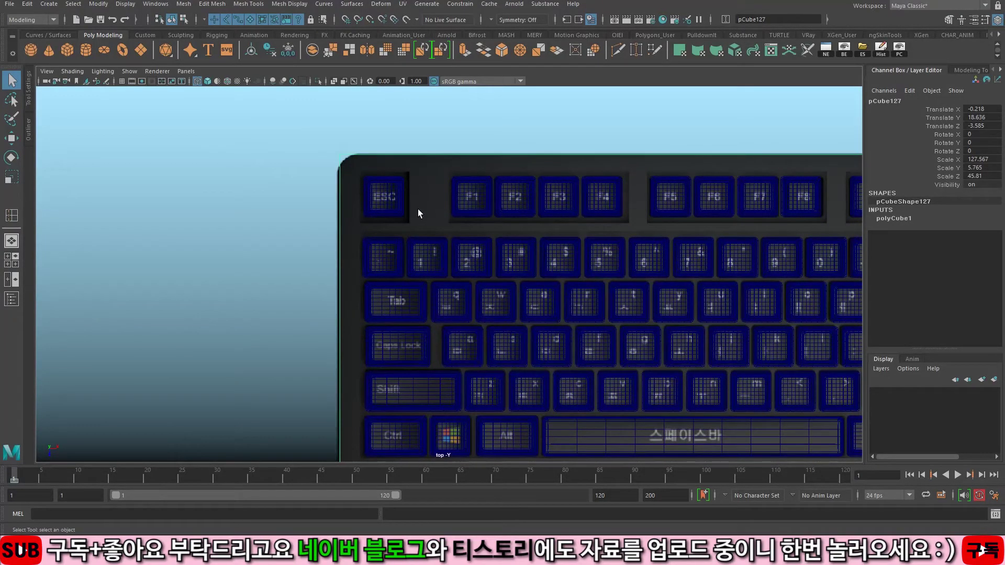
middle_click_drag(413, 206, 439, 198, "alt")
key("ctrl+shift+x")
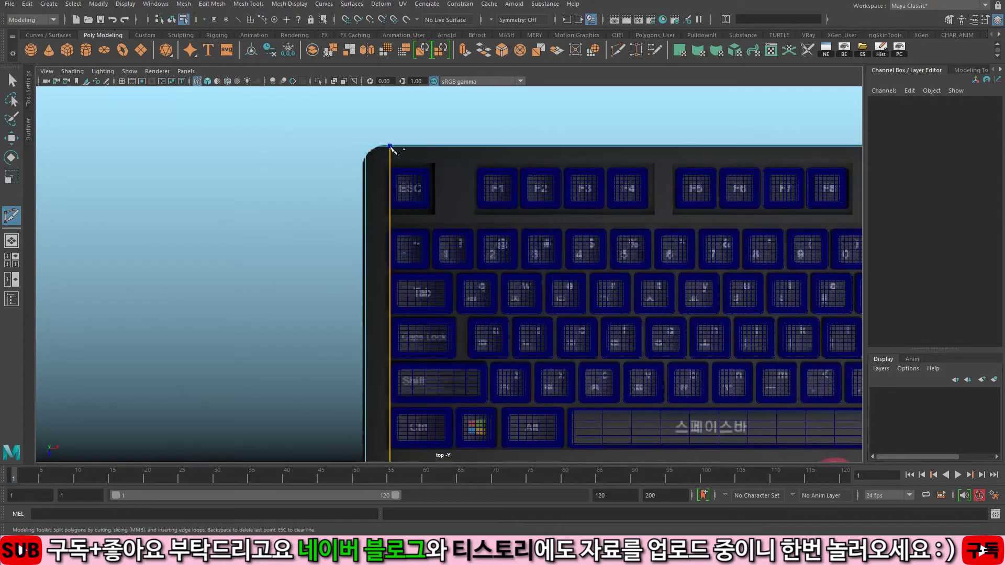
left_click(388, 148)
middle_click_drag(387, 171, 401, 173, "alt")
right_click_drag(401, 173, 836, 282, "alt")
middle_click_drag(486, 153, 467, 201, "alt")
key("ctrl+z")
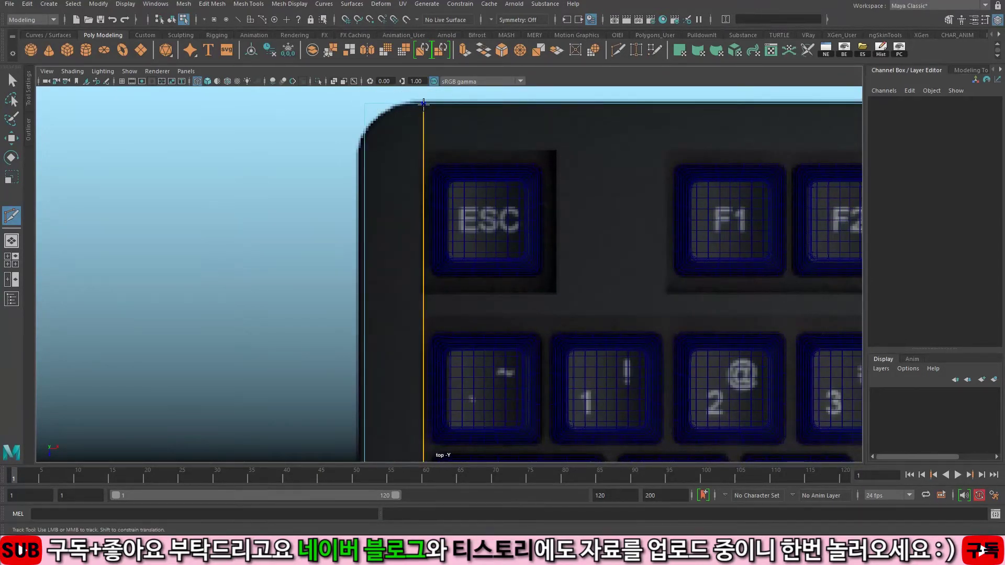
Step: Insert edge loops in the body block along all four sides of the ESC key
left_click(424, 104, "ctrl")
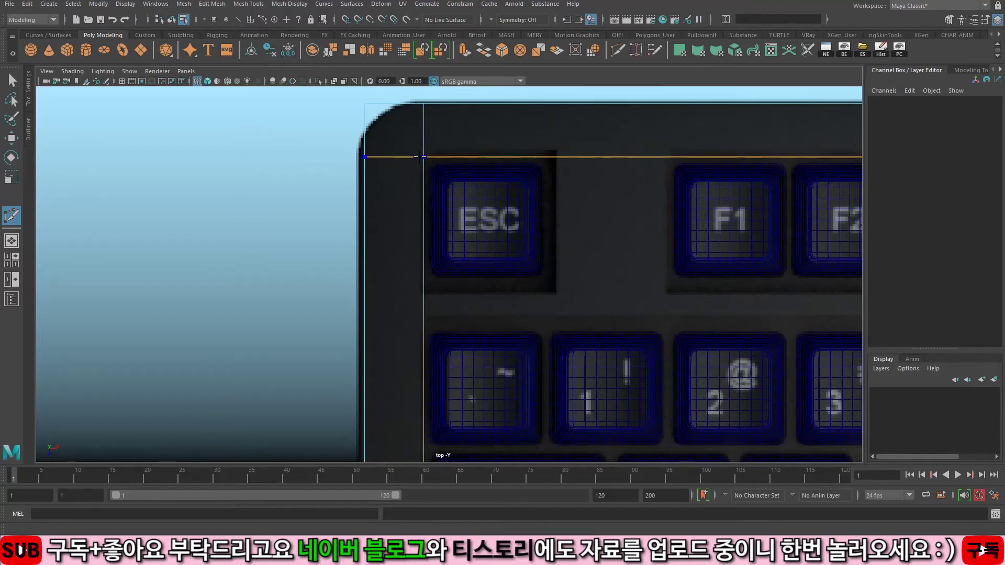
left_click(419, 159, "ctrl")
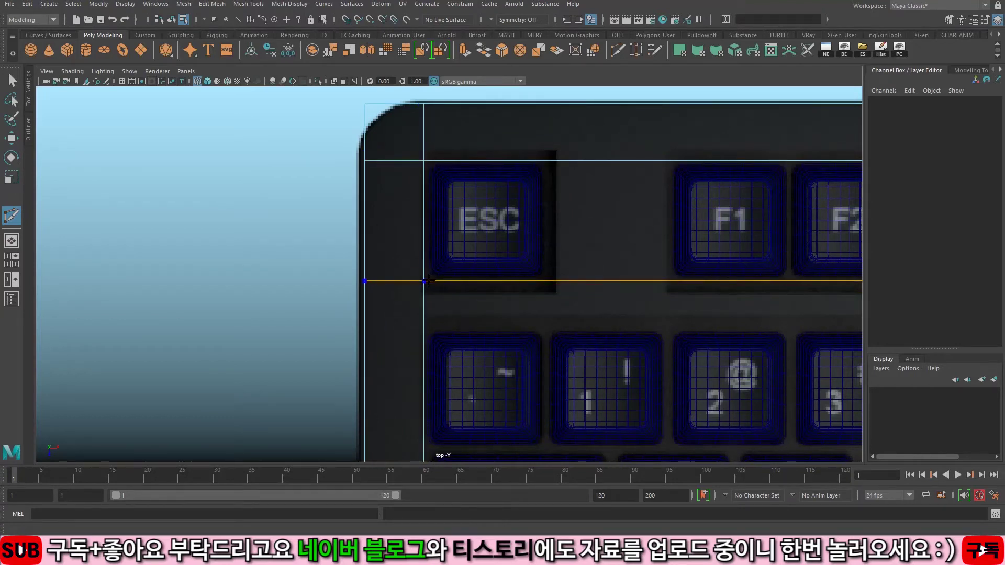
left_click(429, 281, "ctrl")
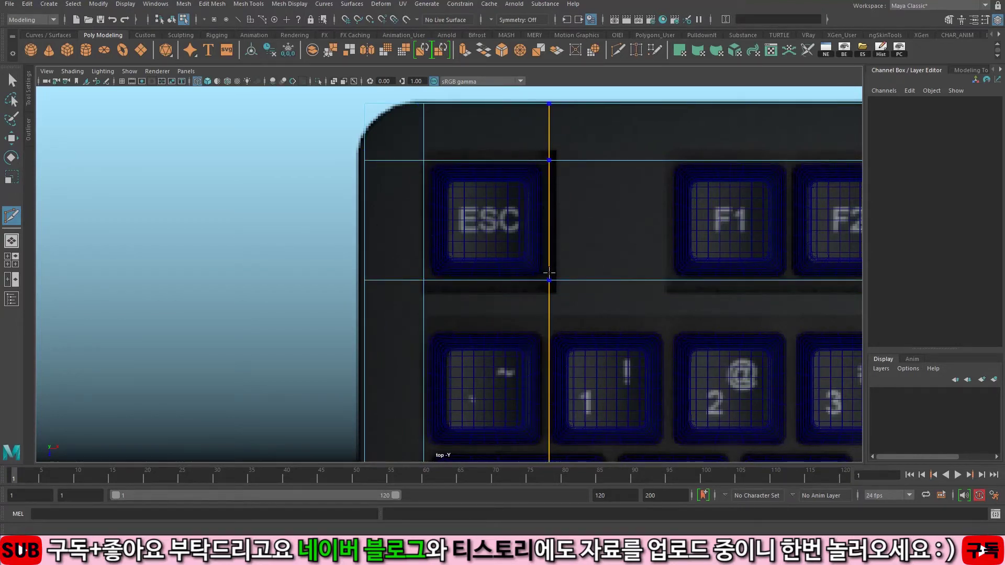
left_click(548, 273, "ctrl")
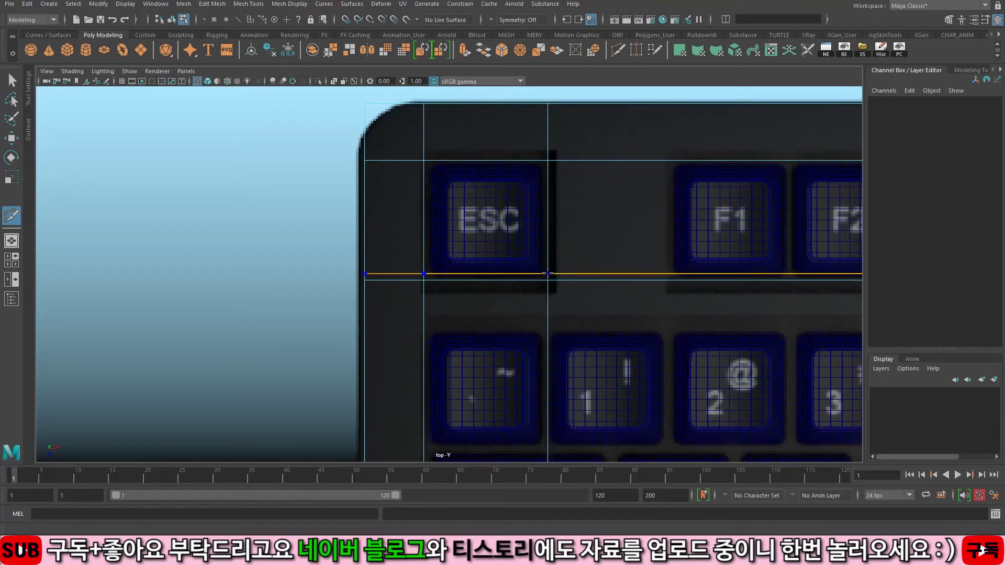
left_click(547, 281)
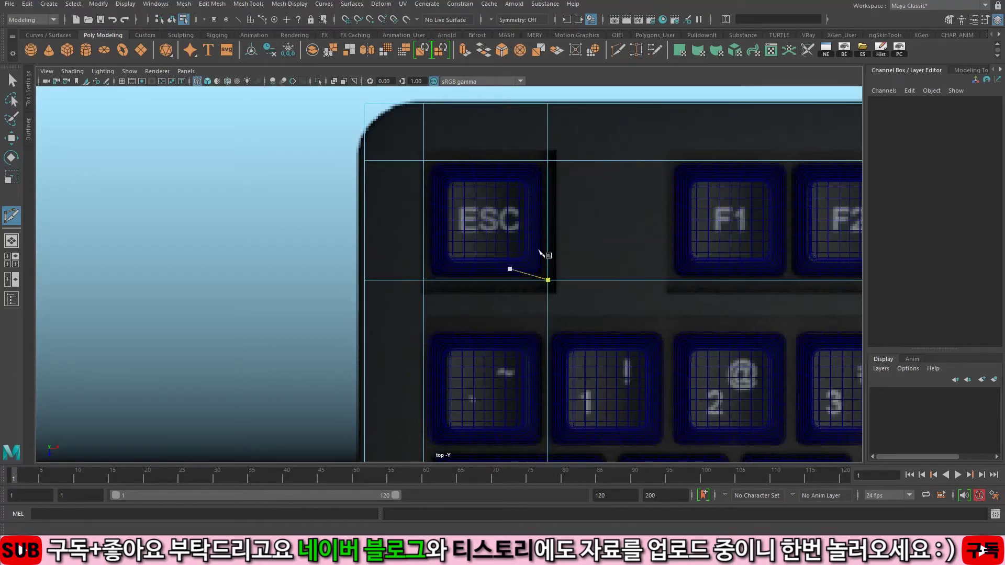
key("ctrl+z")
Step: Insert vertical edge loops in the body block just before F1 and just after F4
middle_click_drag(611, 259, 615, 157, "alt")
middle_click_drag(703, 153, 345, 260, "alt")
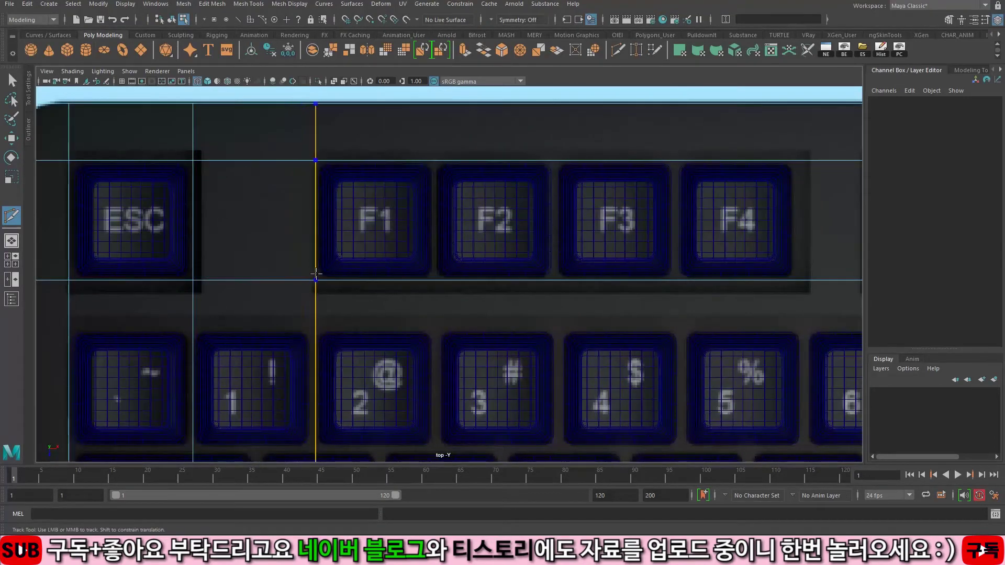
left_click(314, 276, "ctrl")
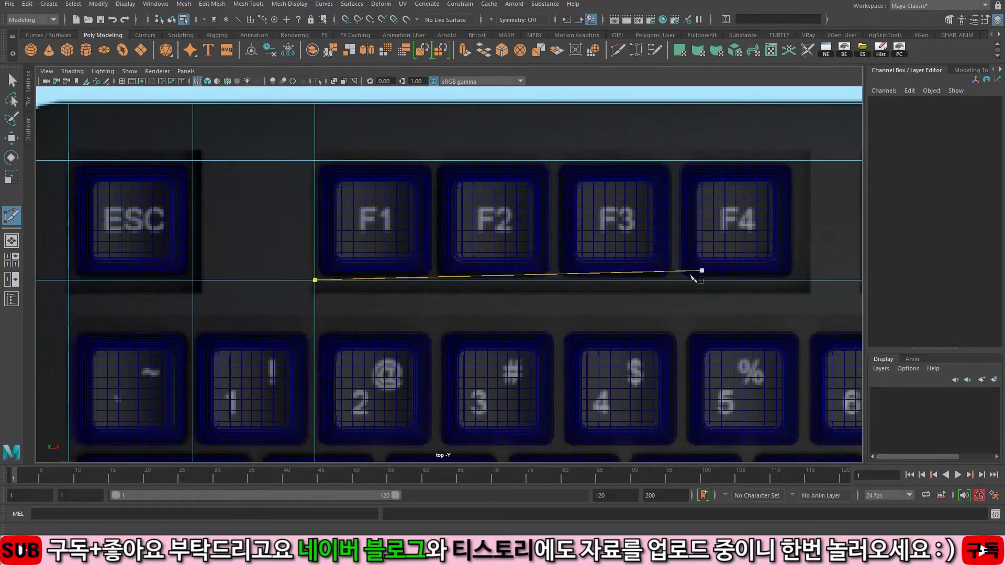
middle_click_drag(727, 265, 384, 262, "alt")
left_click(451, 278, "ctrl")
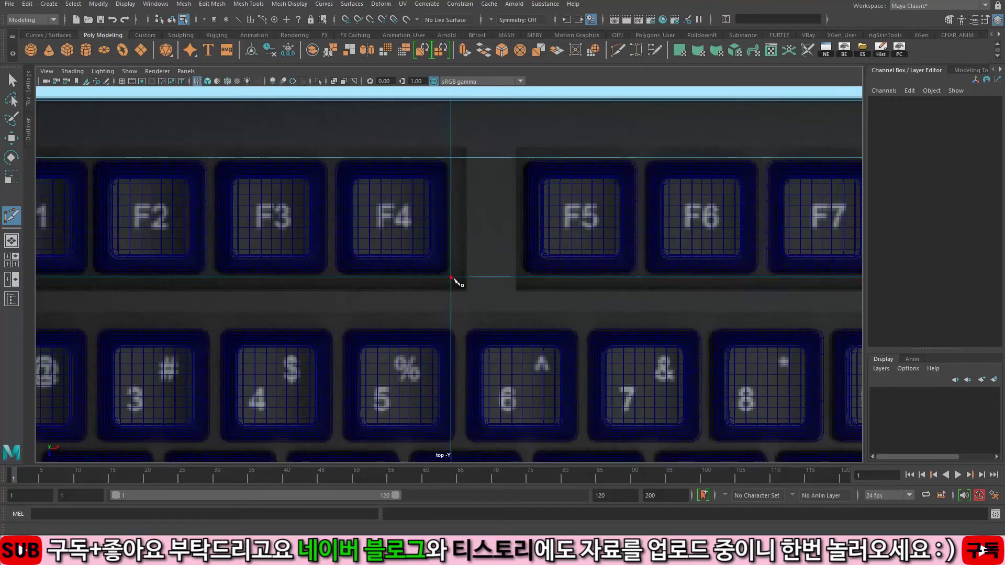
Step: Insert vertical edge loops in the body block just before F5 and just after F8
right_click_drag(455, 280, 321, 270, "alt")
middle_click_drag(495, 238, 393, 240, "alt")
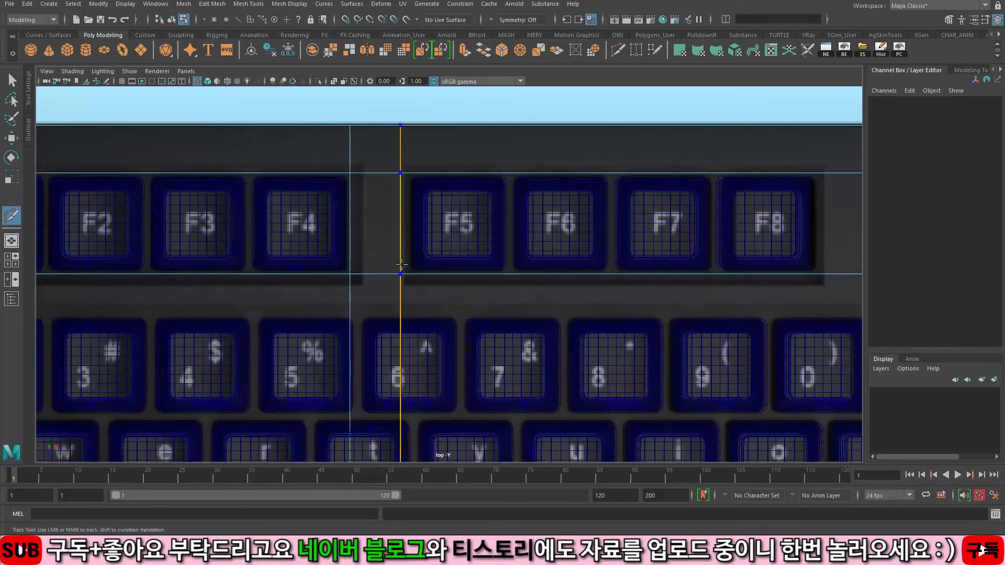
left_click(407, 268, "ctrl")
middle_click_drag(703, 265, 372, 274, "alt")
left_click(486, 283, "ctrl")
Step: Insert vertical edge loops bounding both sides of the F9–F12 group and of the Prt Scn–Pause group
left_click(543, 285, "ctrl")
middle_click_drag(858, 282, 420, 258, "alt")
left_click(618, 280, "ctrl")
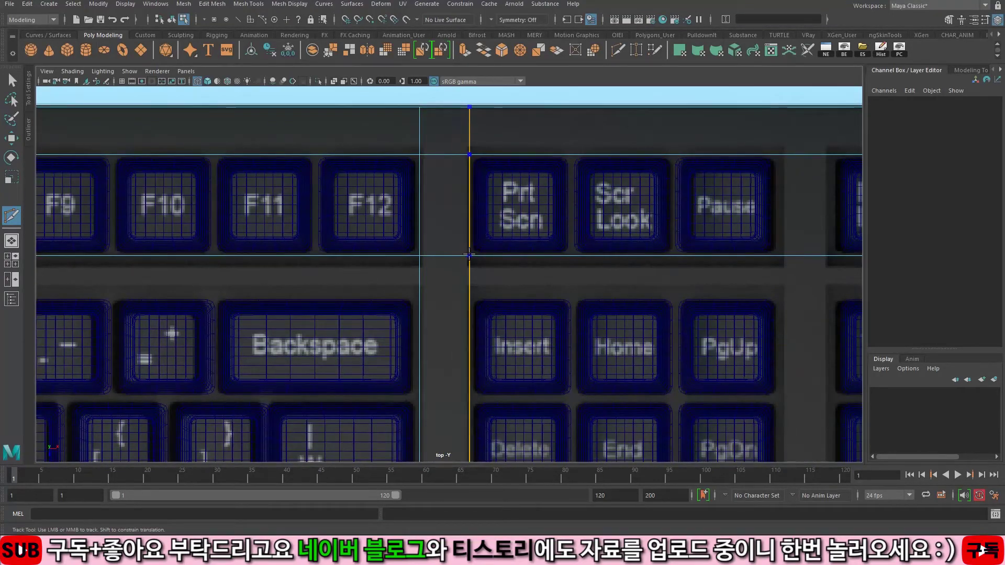
left_click(469, 255, "ctrl")
middle_click_drag(469, 255, 232, 231, "alt")
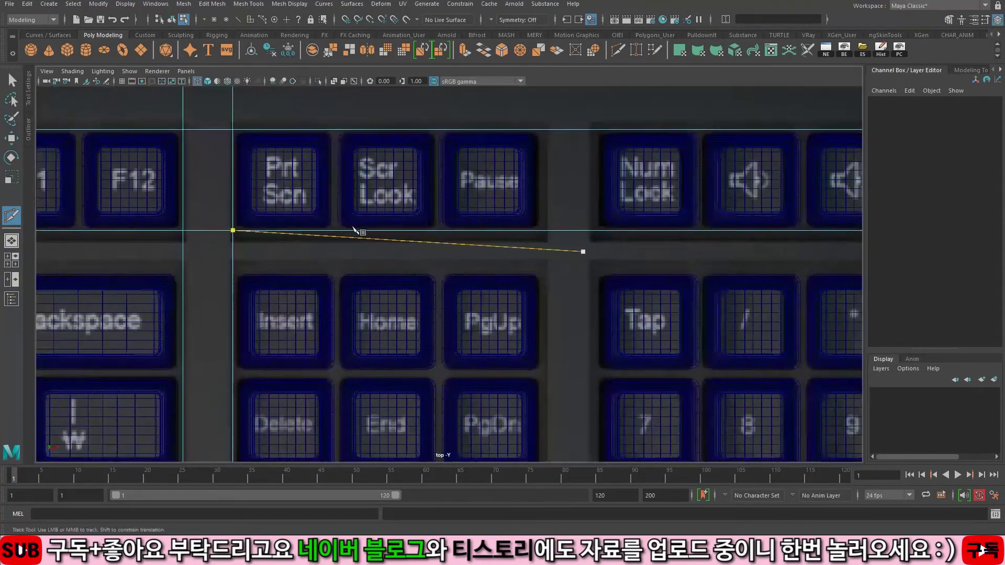
left_click(541, 231, "ctrl")
Step: Insert vertical edge loops just before Num Lock and just after the last volume key
middle_click_drag(541, 233, 374, 259, "alt")
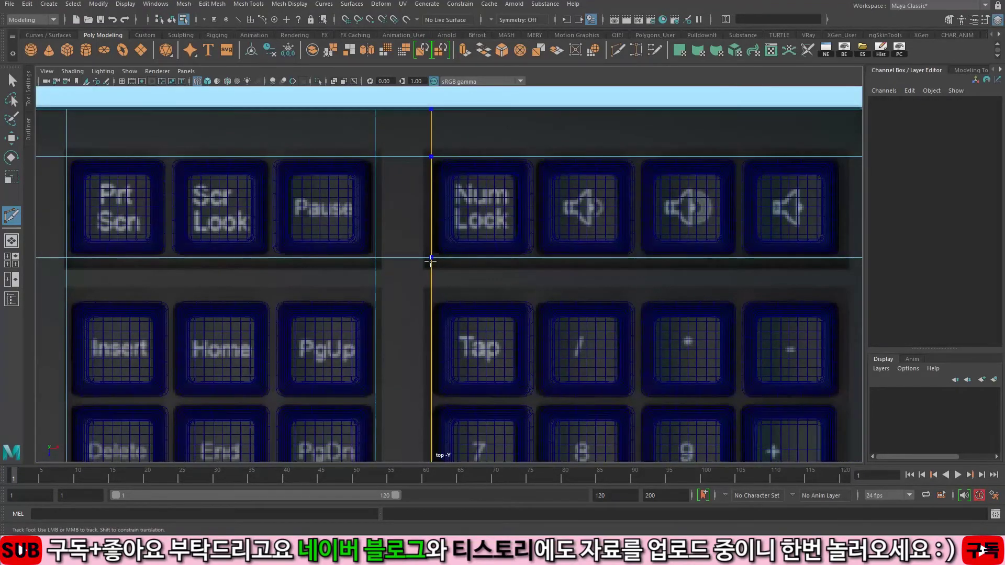
left_click(430, 260, "ctrl")
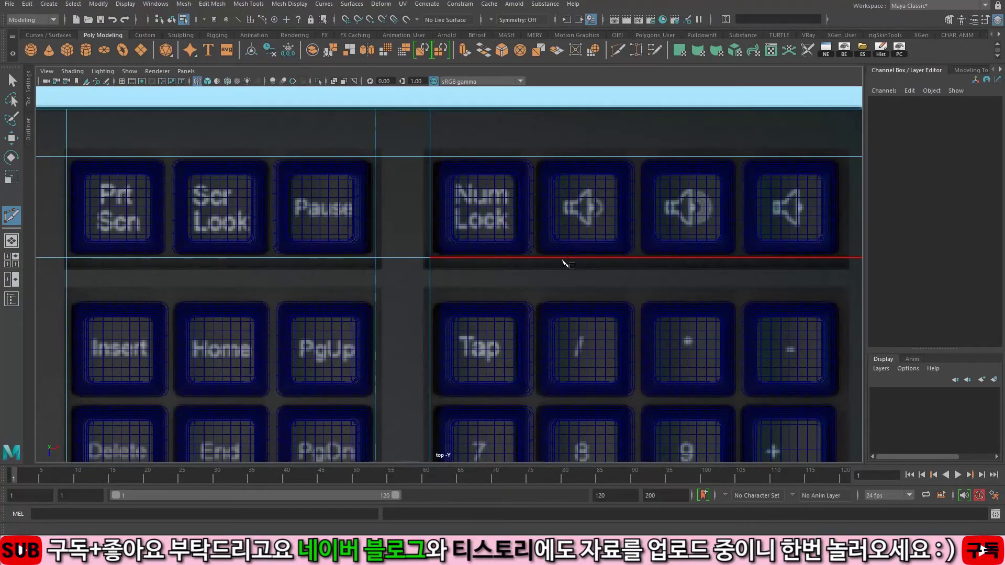
middle_click_drag(547, 261, 485, 261, "alt")
middle_click_drag(614, 243, 612, 212, "alt")
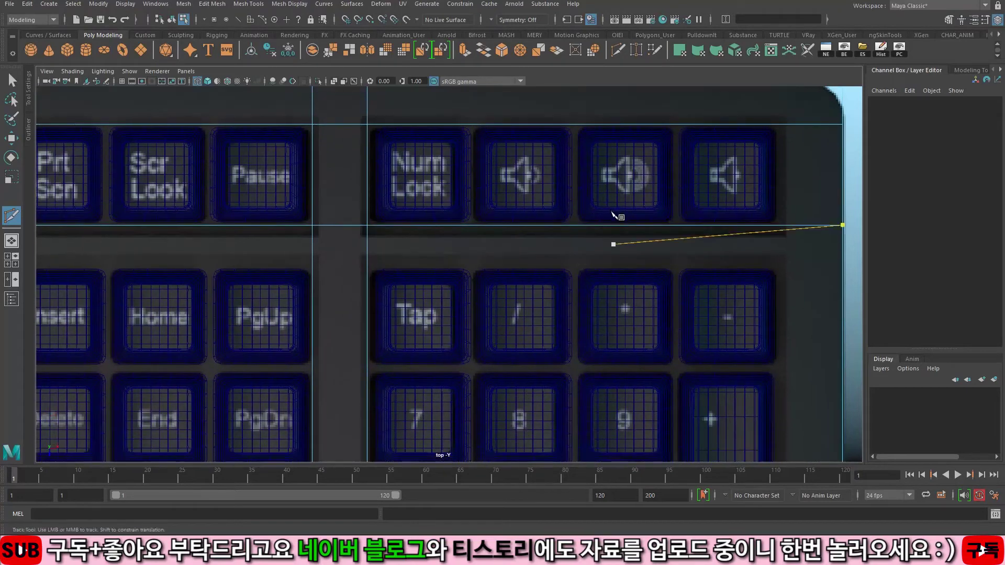
right_click(541, 215)
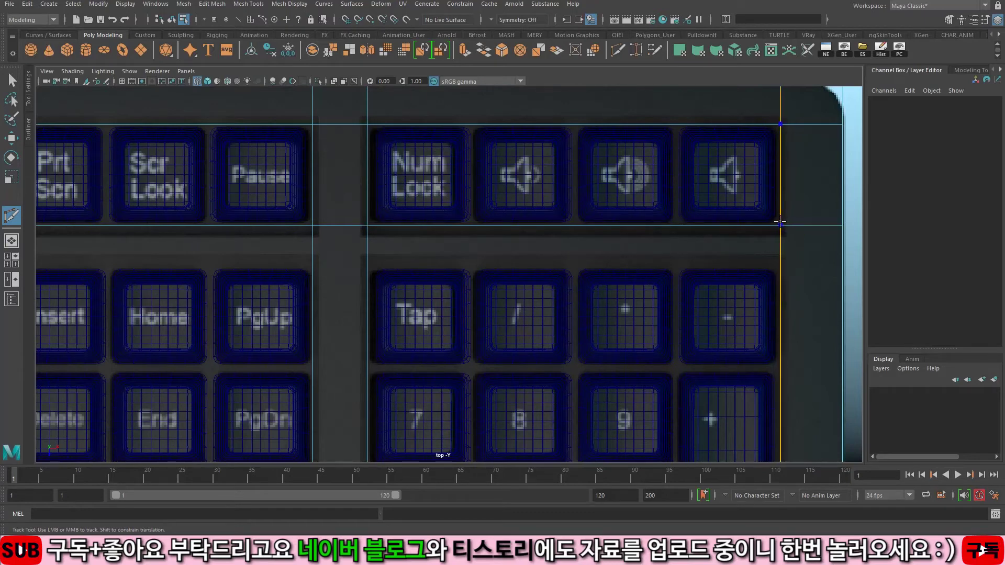
Step: Insert horizontal edge loops just above the number key row and just below the bottom key row
scroll(646, 231, "down", 2)
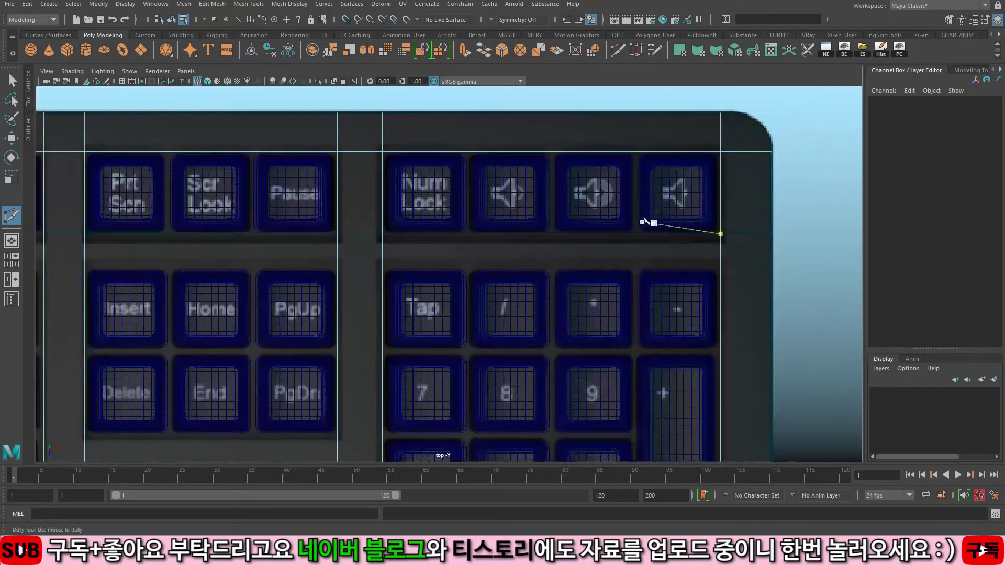
middle_click_drag(645, 230, 652, 159, "alt")
scroll(588, 274, "up", 2)
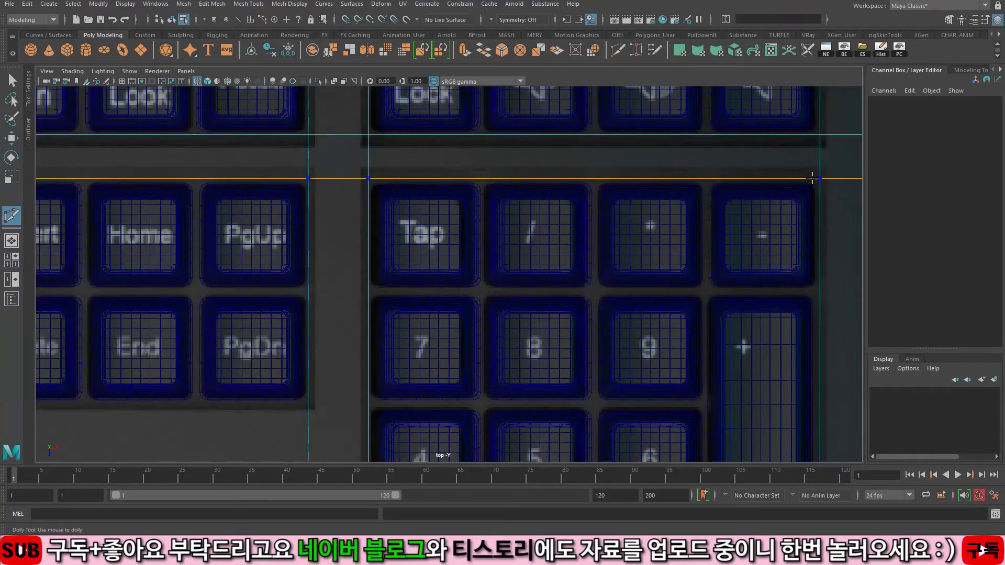
left_click(812, 179, "ctrl")
scroll(758, 251, "down", 2)
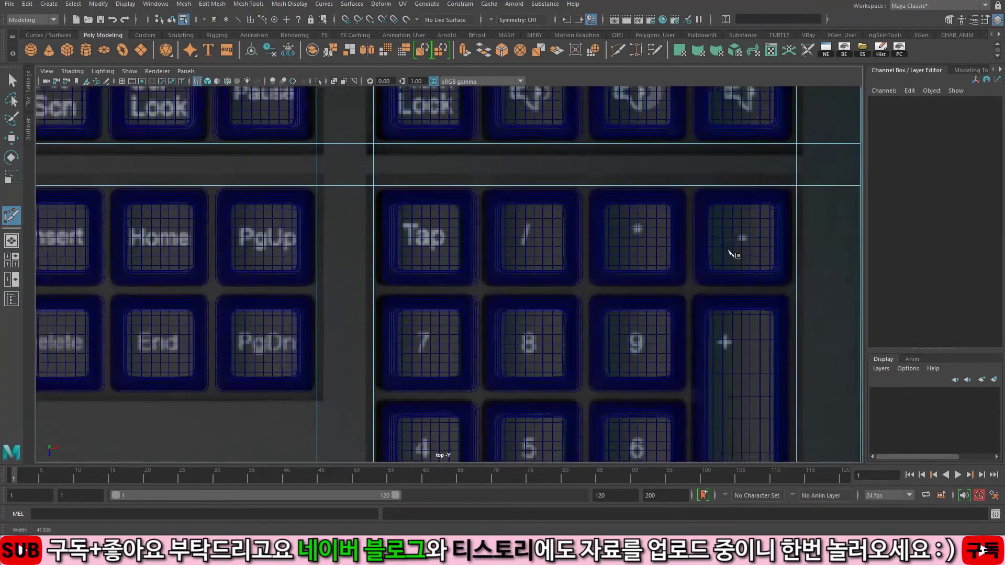
middle_click_drag(628, 419, 653, 216, "alt")
middle_click_drag(544, 440, 568, 163, "alt")
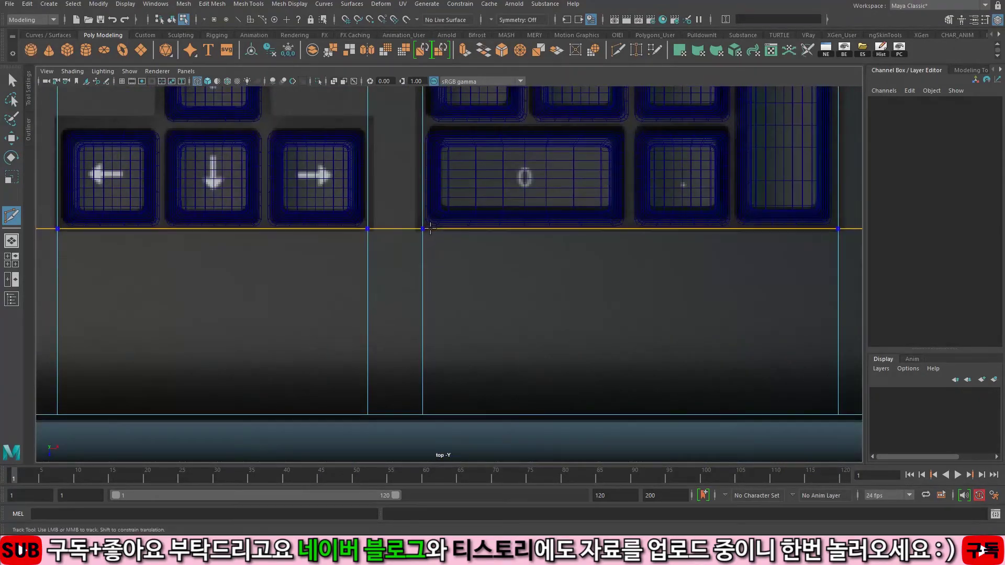
left_click(430, 228, "ctrl")
left_click(368, 229)
Step: Insert a horizontal edge loop just below the Delete, End and PgDn keys
middle_click_drag(359, 121, 518, 361, "alt")
middle_click_drag(464, 274, 593, 402, "alt")
left_click(654, 89)
middle_click_drag(550, 238, 548, 323, "alt")
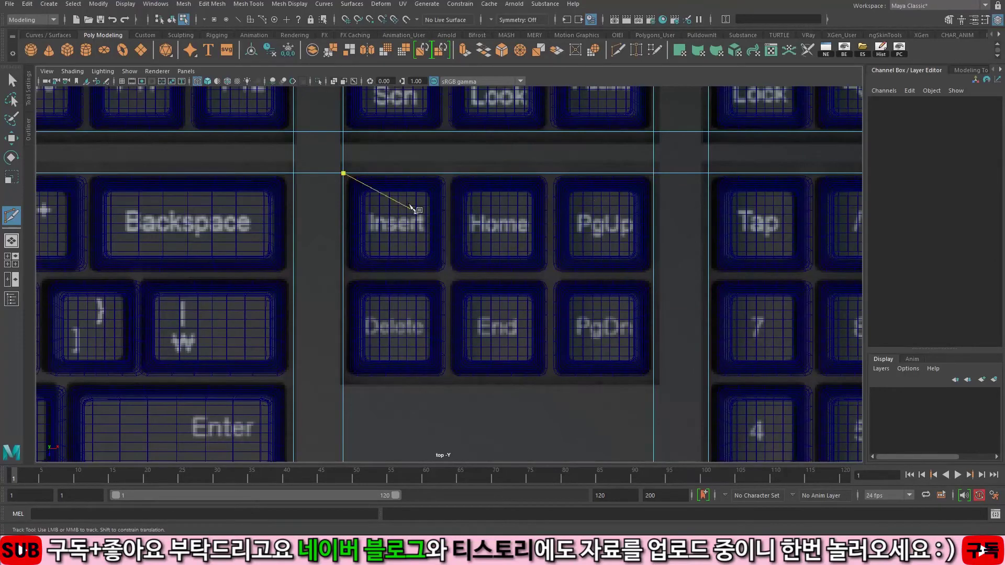
middle_click_drag(491, 245, 498, 225, "alt")
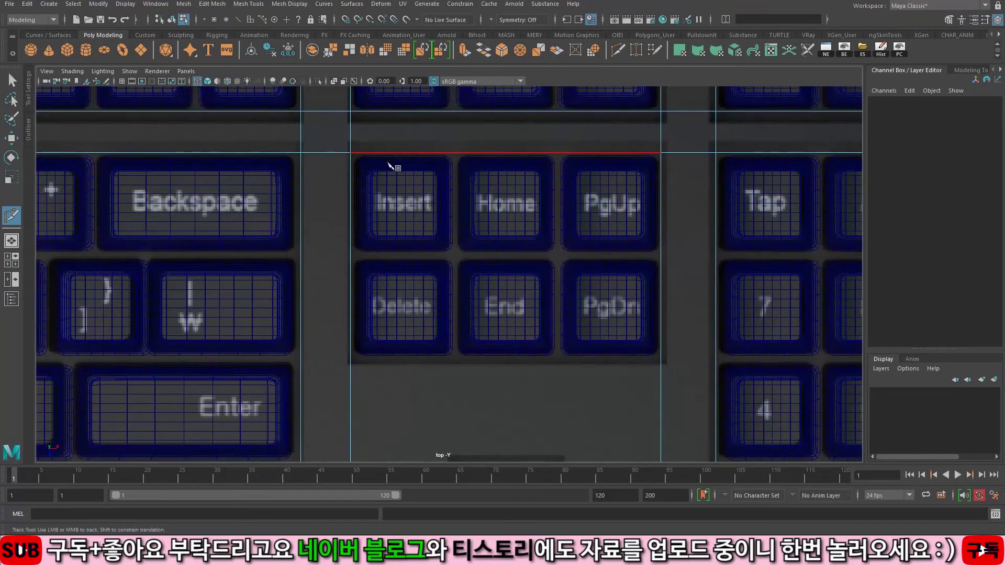
middle_click_drag(455, 387, 477, 278, "alt")
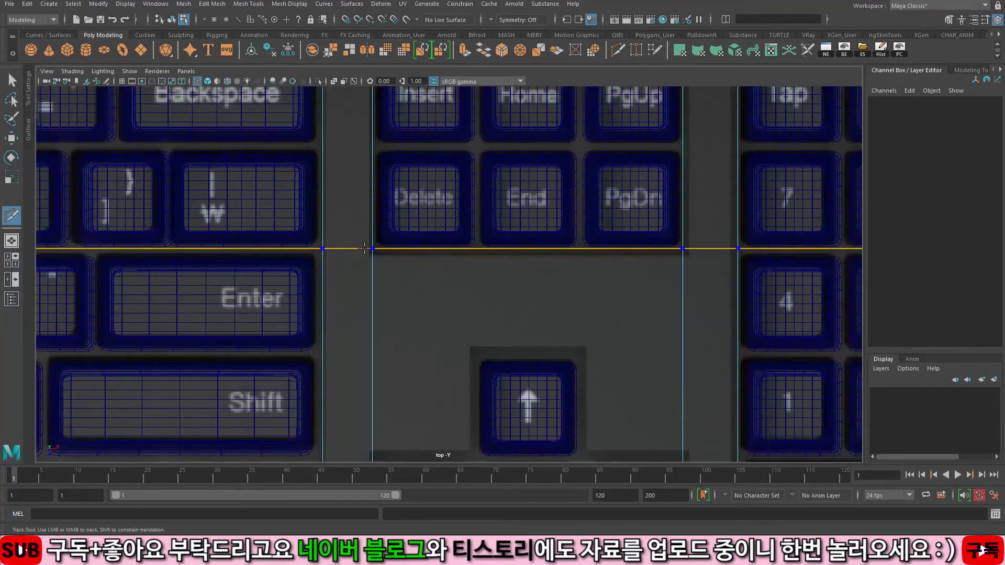
left_click(365, 248, "ctrl")
Step: Insert edge loops on all four sides of the up arrow key, separating it from the lower arrow row
middle_click_drag(451, 337, 454, 225, "alt")
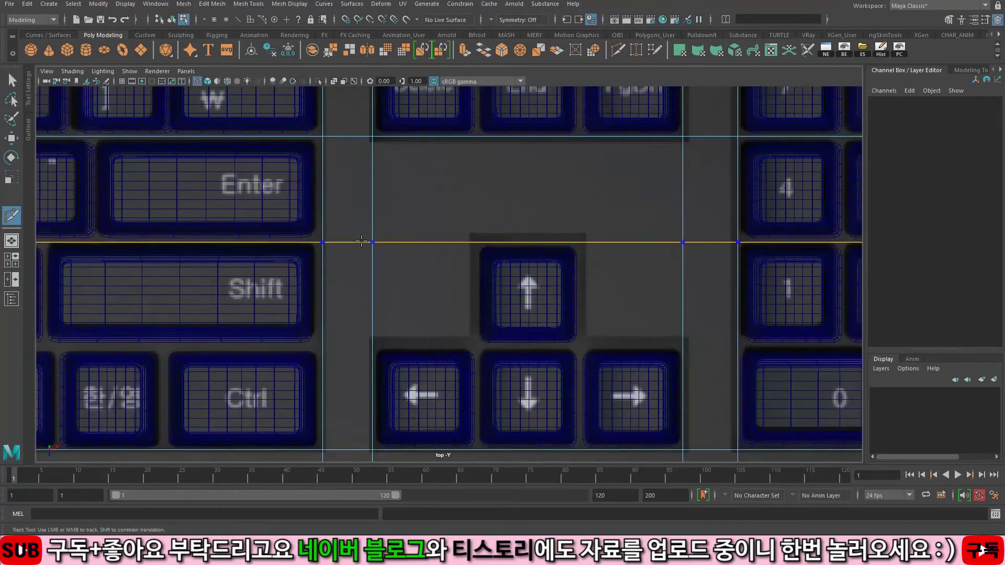
left_click(448, 242, "ctrl")
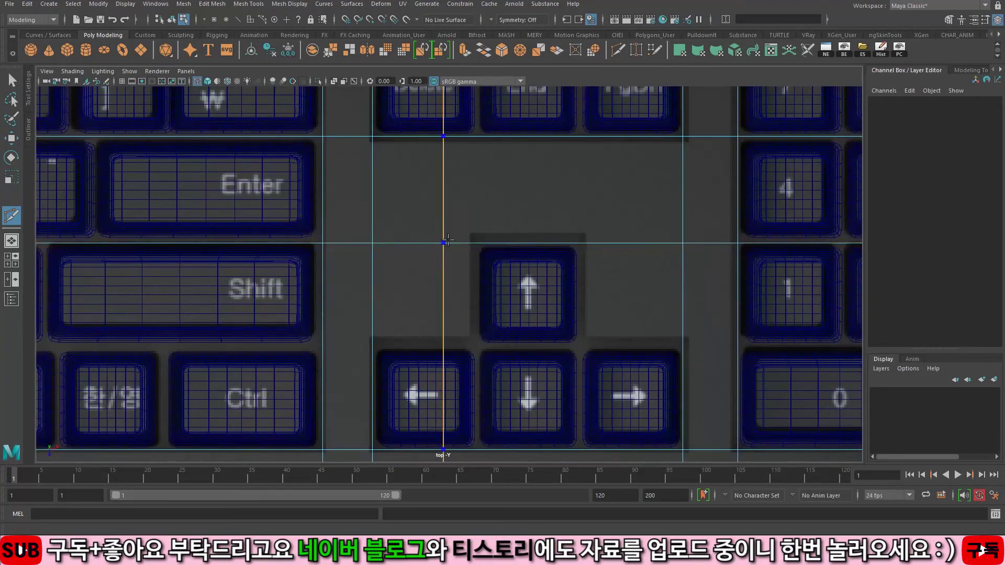
left_click(476, 242, "ctrl")
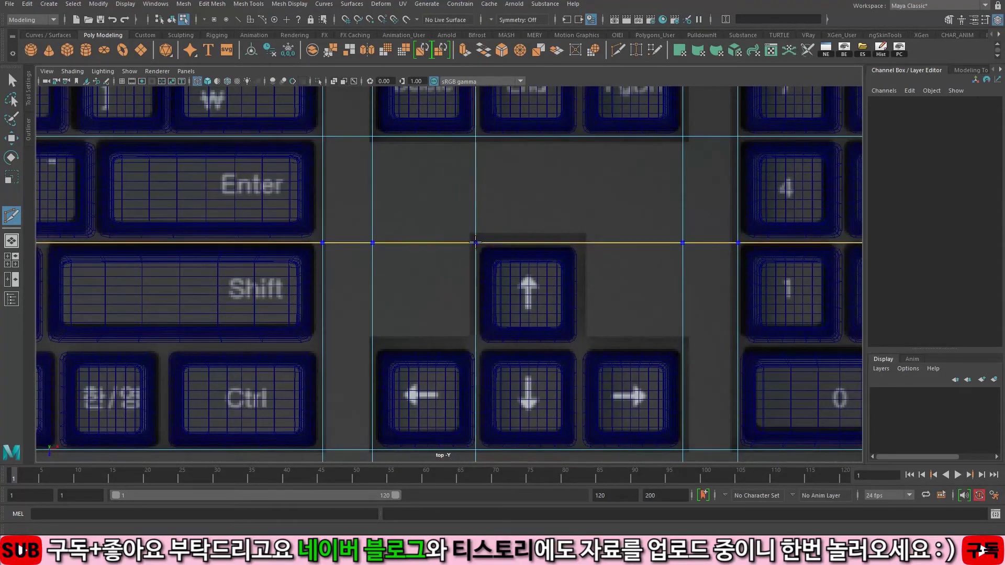
left_click(582, 242, "ctrl")
left_click(476, 242)
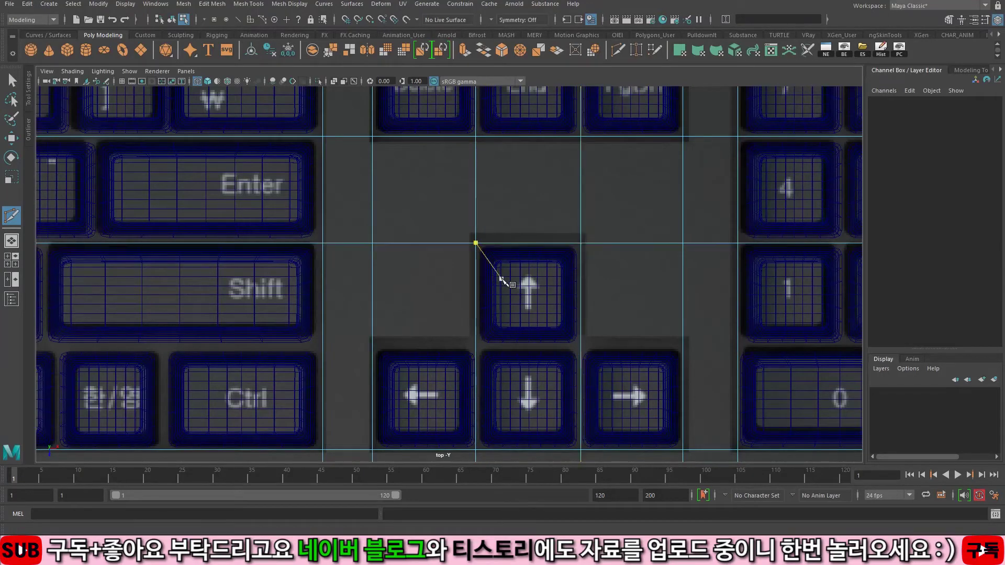
middle_click_drag(441, 396, 472, 317, "alt")
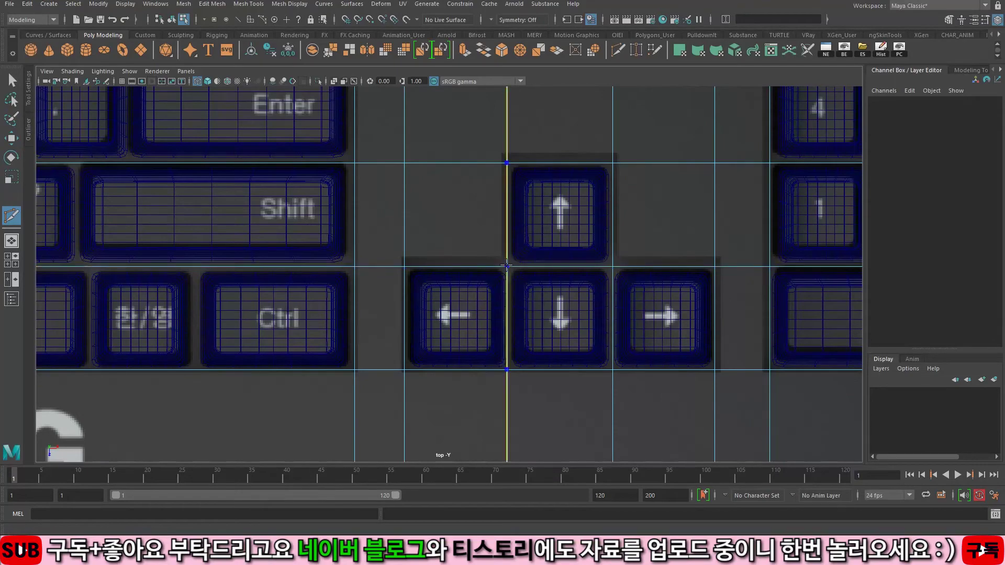
Step: Examine the edge loop grid across the whole body block against the key groups in the reference
middle_click_drag(392, 218, 588, 234, "alt")
scroll(590, 235, "down", 2)
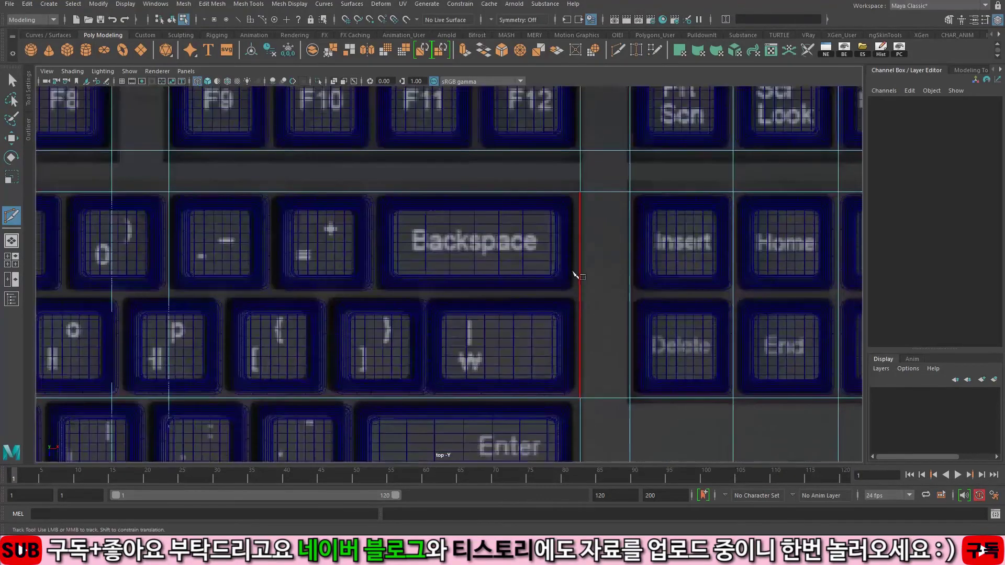
middle_click_drag(577, 281, 647, 231, "alt")
scroll(647, 232, "down", 5)
scroll(539, 139, "up", 8)
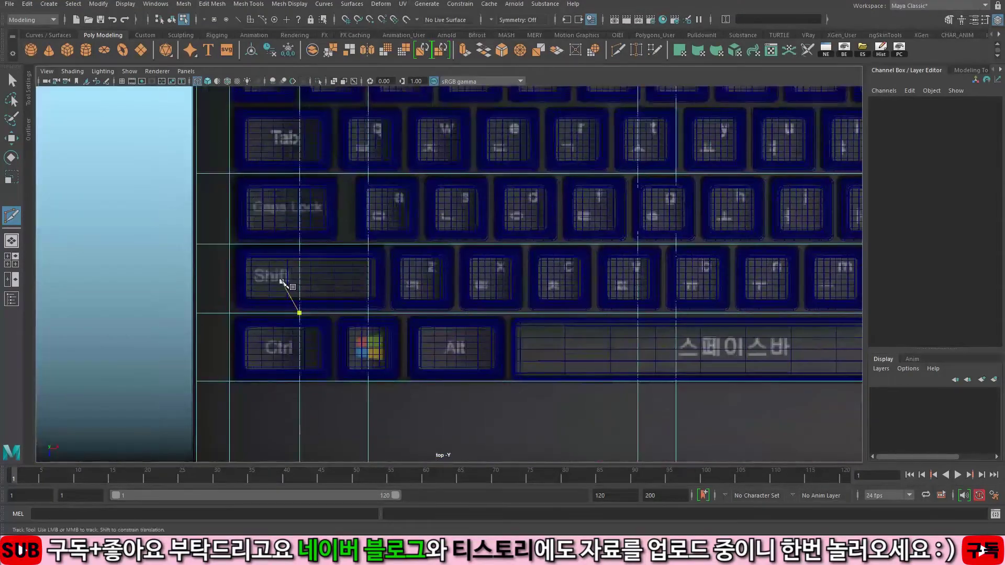
scroll(280, 285, "down", 5)
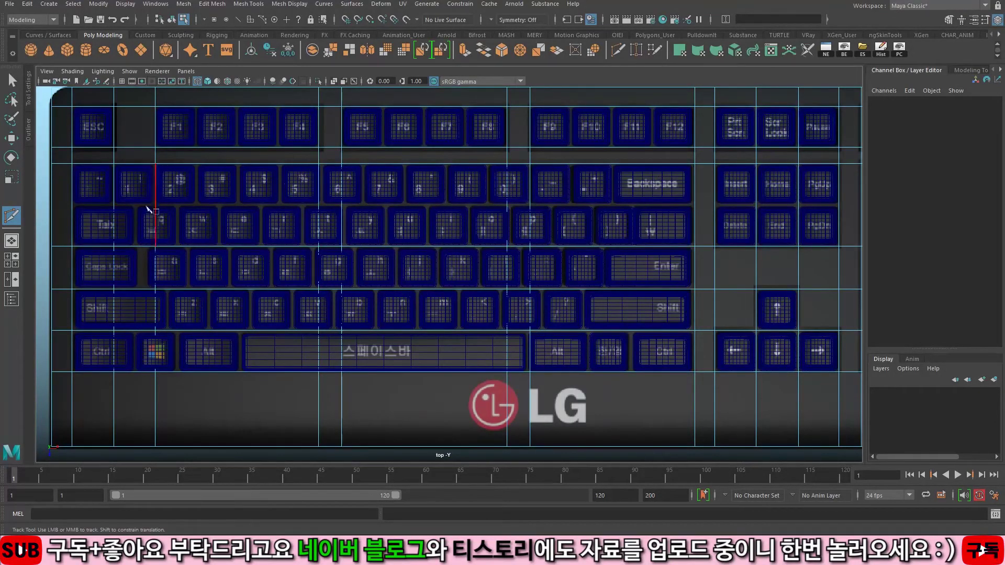
middle_click_drag(283, 231, 499, 270, "alt")
scroll(461, 259, "down", 1)
middle_click_drag(427, 247, 220, 225, "alt")
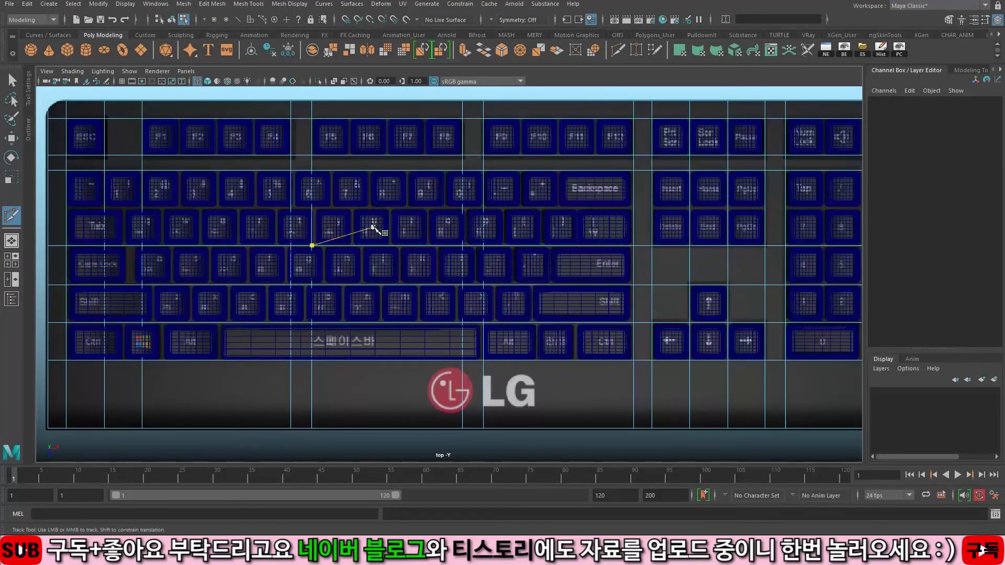
middle_click_drag(451, 230, 372, 226, "alt")
Step: Select the body faces beneath the Esc key and the F1–F4, F5–F8 and F9–F12 key groups
key("q")
middle_click_drag(204, 210, 295, 212, "alt")
key("F11")
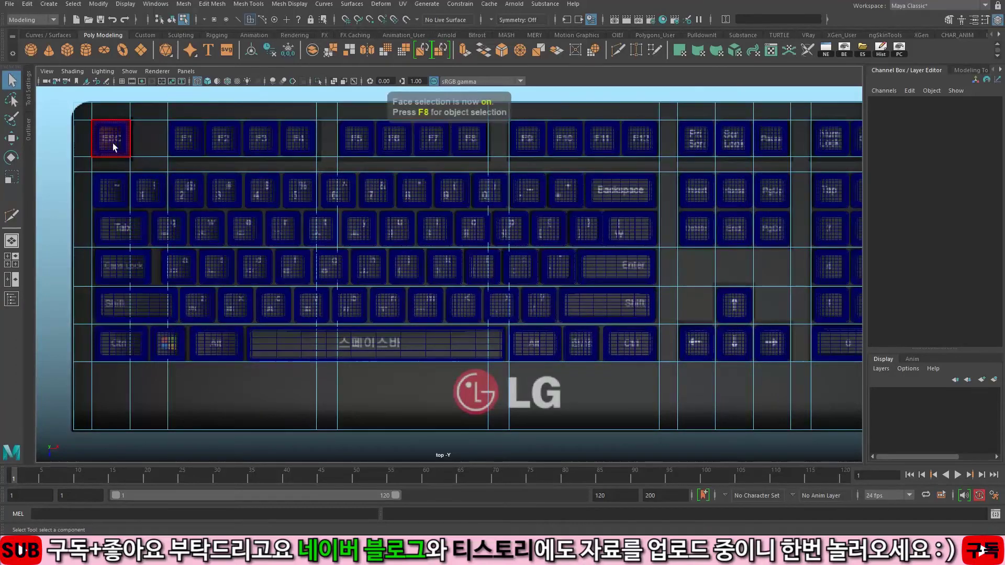
left_click(112, 143)
left_click(287, 140, "shift")
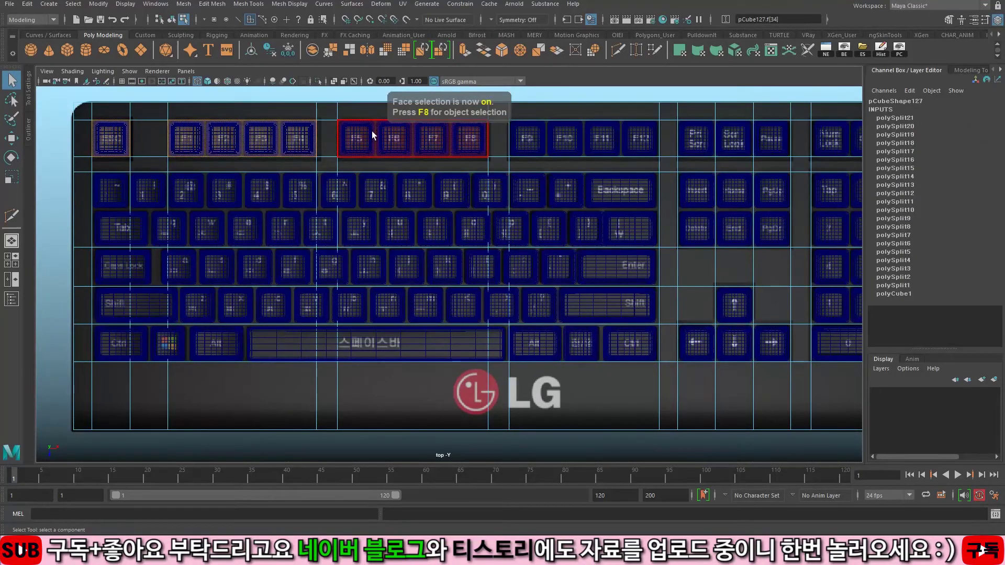
left_click(199, 136)
left_click(110, 138)
left_click(219, 140, "shift")
left_click(401, 138, "shift")
left_click(565, 139, "shift")
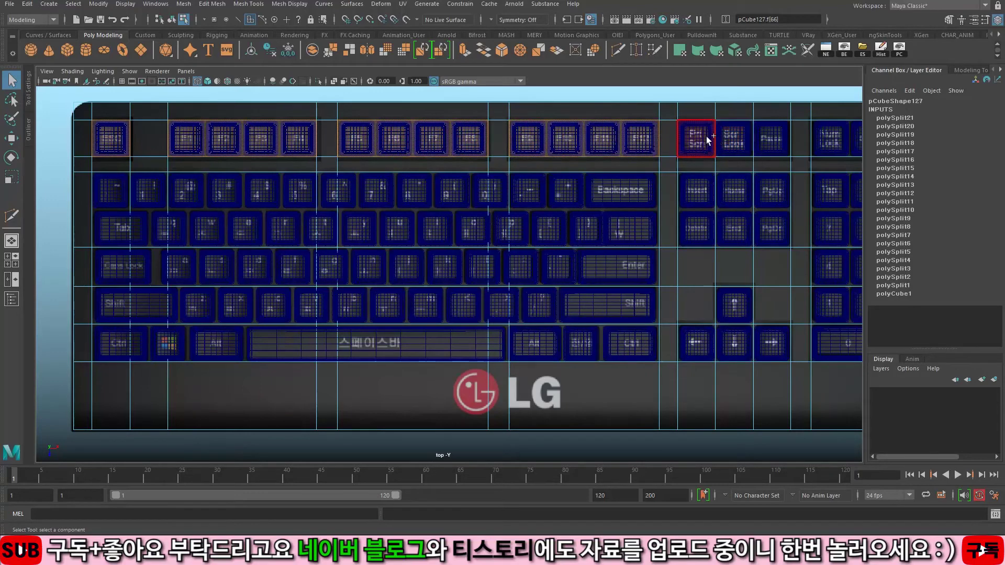
Step: Add the body faces beneath the Print Screen group, the navigation keys, the numeric keypad and the arrow keys to the selection
middle_click_drag(702, 137, 617, 162, "alt")
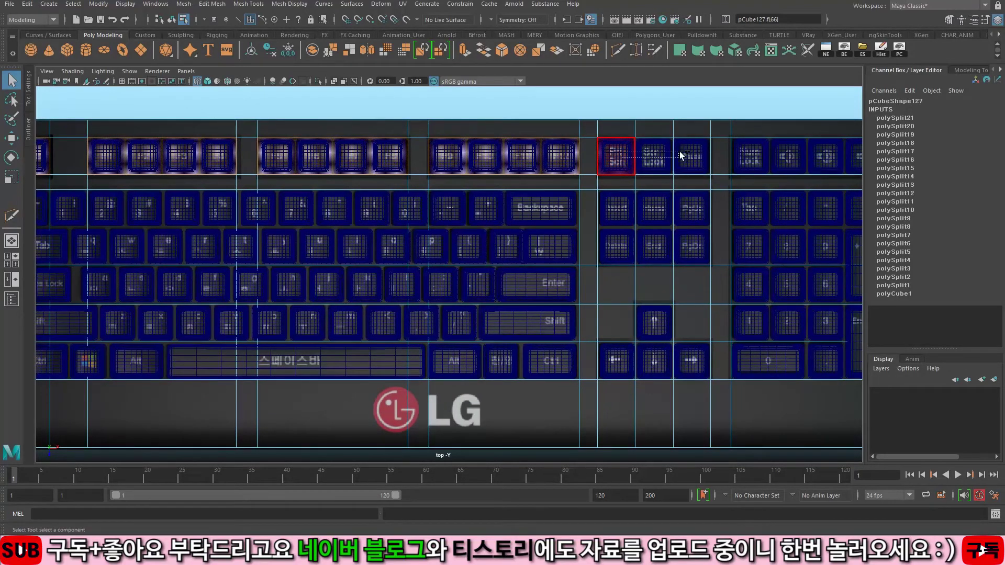
left_click_drag(698, 151, 699, 152, "shift")
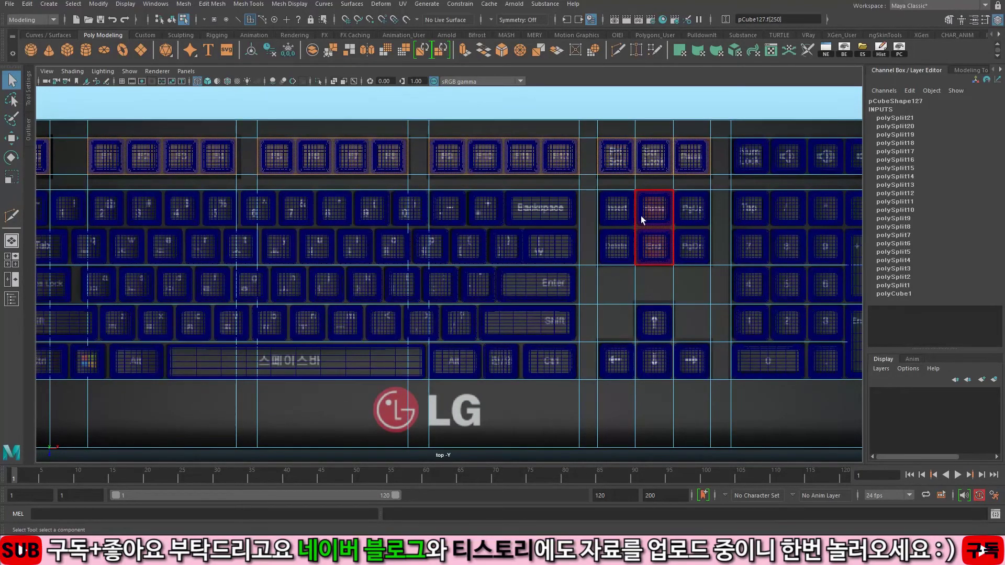
middle_click_drag(634, 218, 521, 213, "alt")
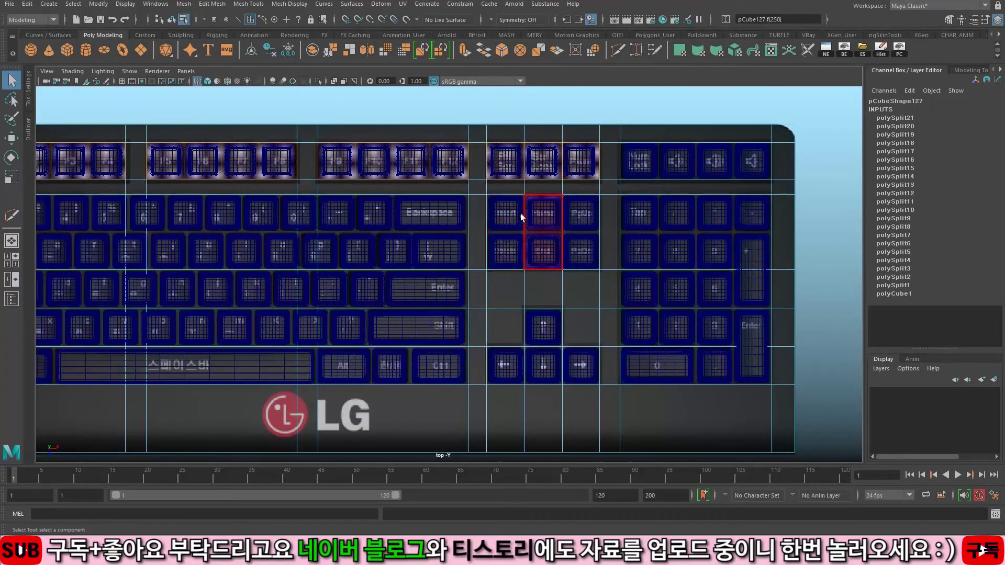
left_click(649, 165, "shift")
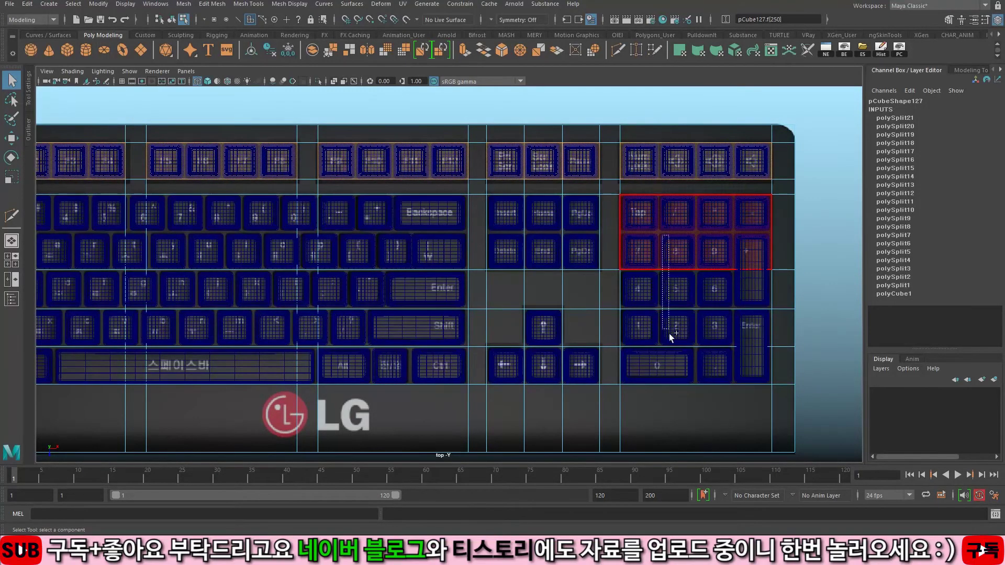
left_click_drag(739, 357, 739, 358, "shift")
left_click(545, 244, "shift")
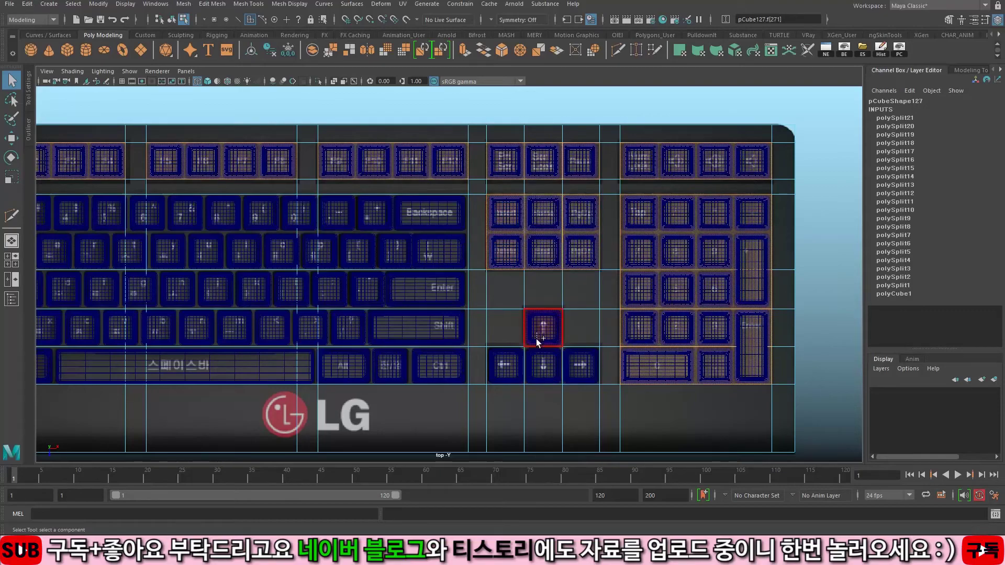
left_click(528, 371, "shift")
Step: Add all body faces beneath the main letter and number key block to the selection
middle_click_drag(375, 344, 600, 292, "alt")
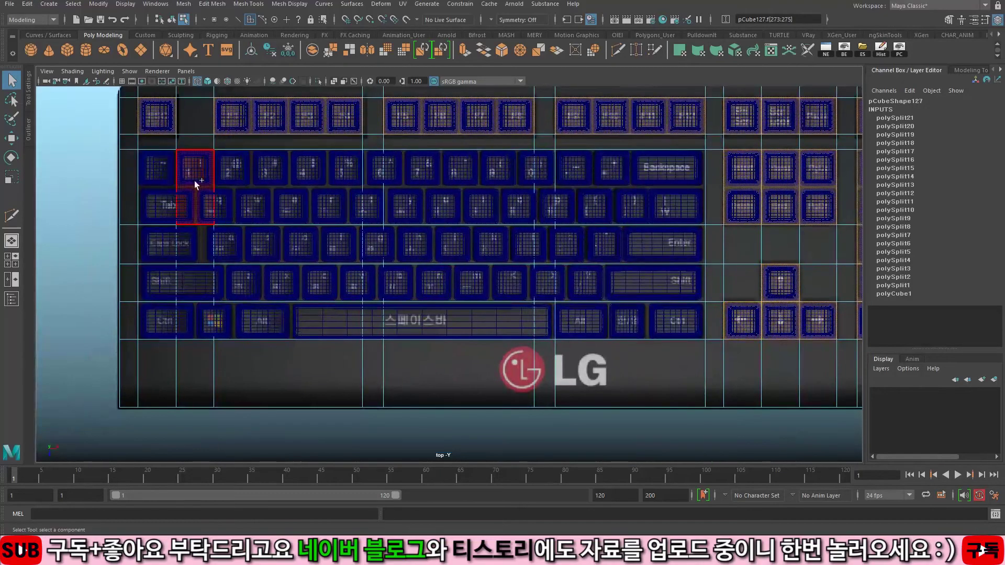
left_click_drag(347, 215, 669, 326, "shift")
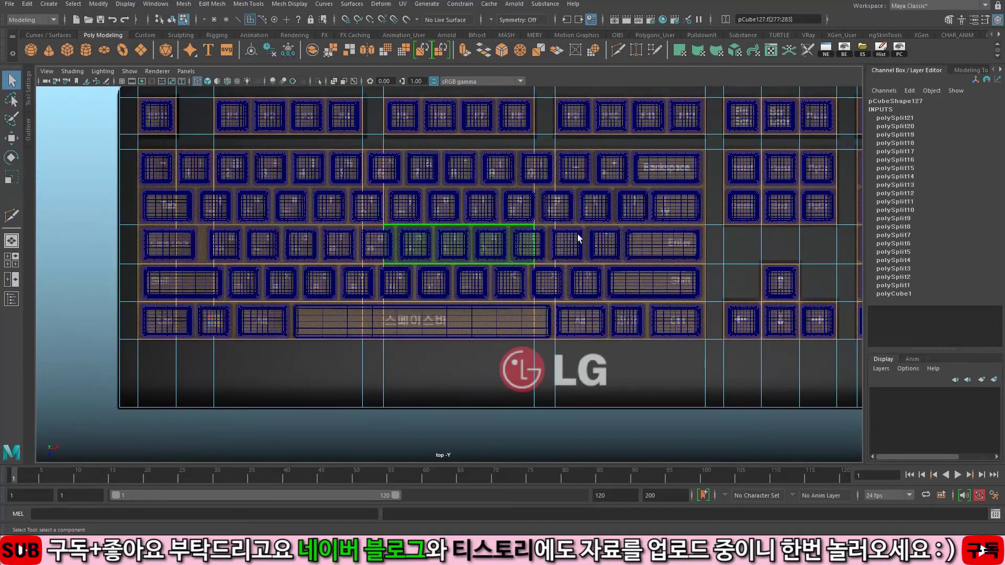
key("f")
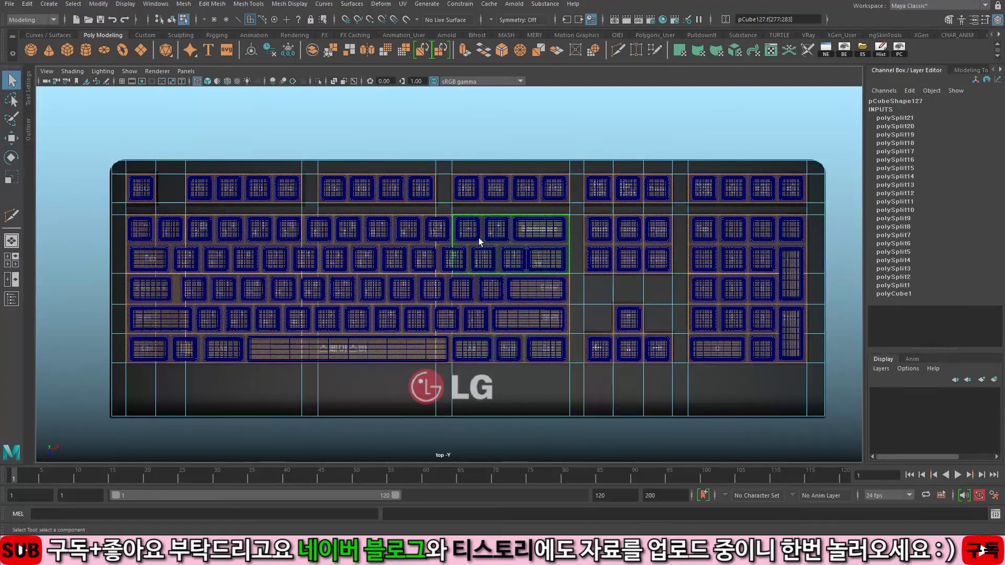
Step: Remove the faces on the underside of the body from the selection, keeping only the top faces beneath the keys
key("space")
key("space")
left_click_drag(629, 215, 599, 167, "alt")
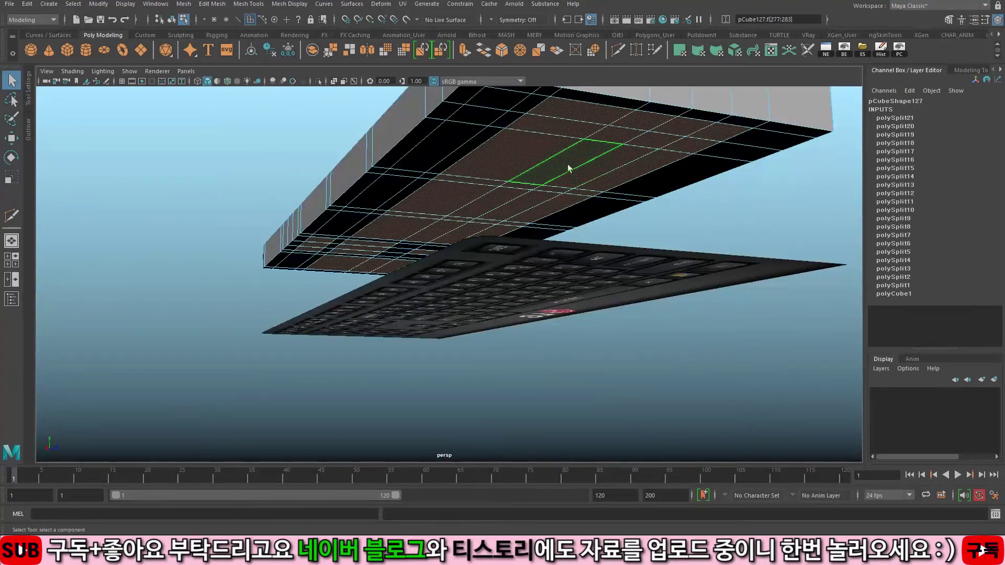
left_click_drag(502, 219, 372, 240, "alt")
key("4")
left_click_drag(259, 240, 309, 212)
left_click_drag(665, 290, 662, 289)
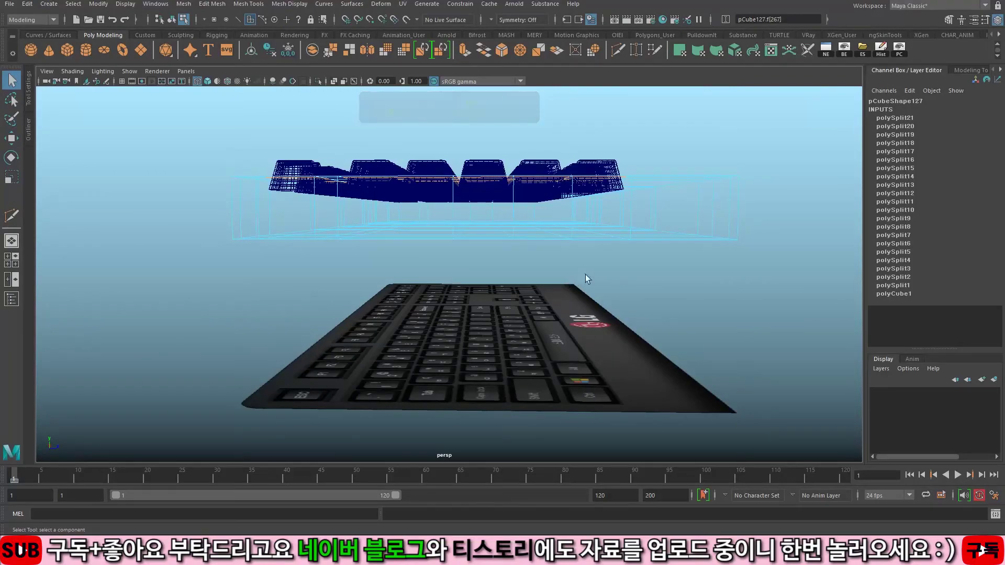
key("f")
left_click(483, 282)
key("5")
mouse_move(482, 281)
left_mouse_down("alt")
mouse_move(514, 258)
mouse_move(575, 287)
left_mouse_up("alt")
Step: Extrude the selected top faces down into the body to a Local Translate Z of about -1.191
key("ctrl+e")
left_click_drag(539, 259, 229, 230, "alt")
left_click_drag(168, 218, 168, 230)
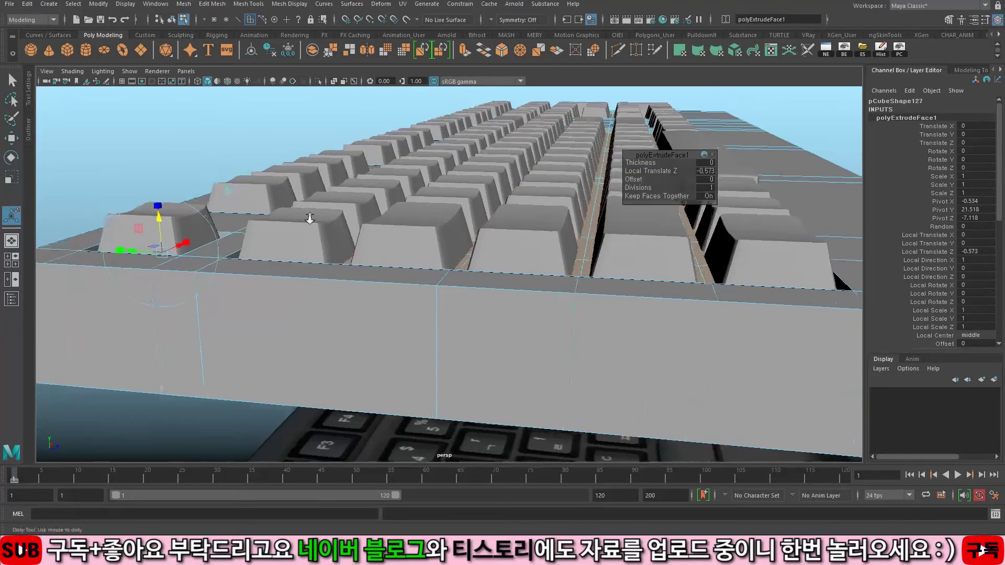
right_click_drag(168, 231, 460, 224, "alt")
left_click_drag(460, 224, 561, 209, "alt")
middle_click_drag(561, 209, 556, 231)
right_click_drag(556, 231, 599, 231, "alt")
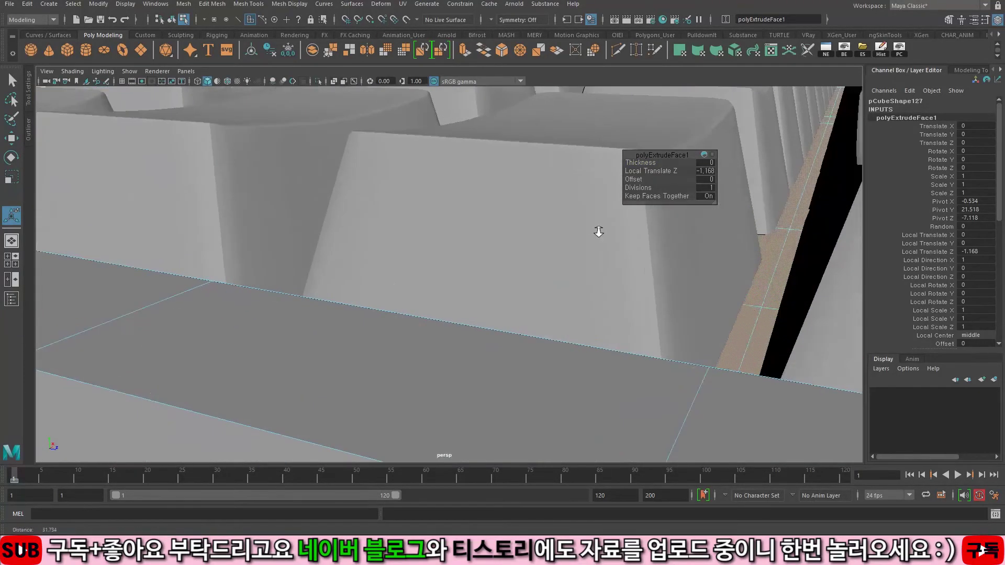
middle_click_drag(589, 240, 588, 234)
key("4")
right_click_drag(492, 288, 519, 267, "alt")
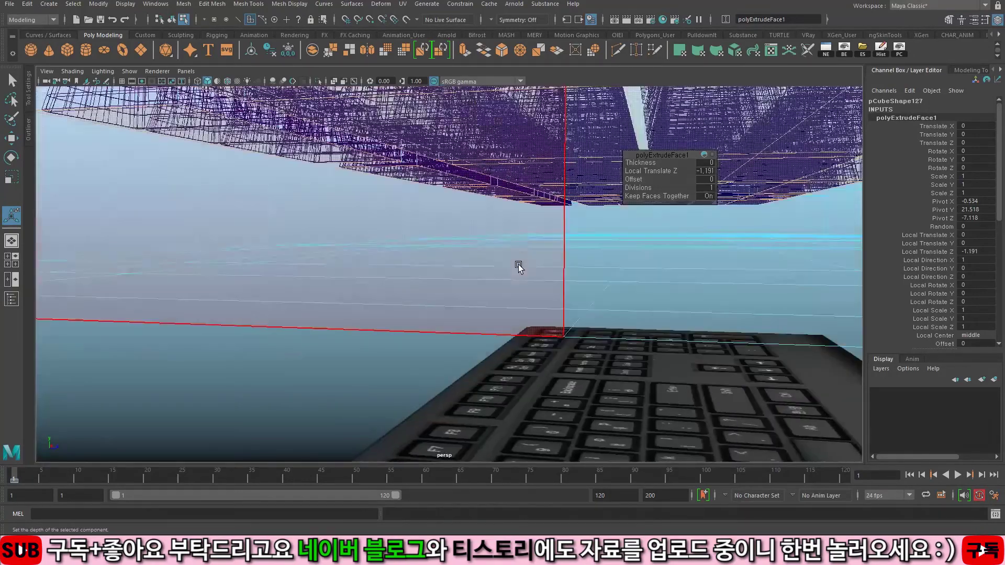
left_click_drag(354, 245, 375, 272, "alt")
Step: Lower the extruded faces below the key bottoms in the side view, to a Local Translate Z of about -2.394
key("space")
key("space")
key("f")
key("4")
middle_click_drag(495, 203, 286, 193, "alt")
scroll(530, 230, "up", 5)
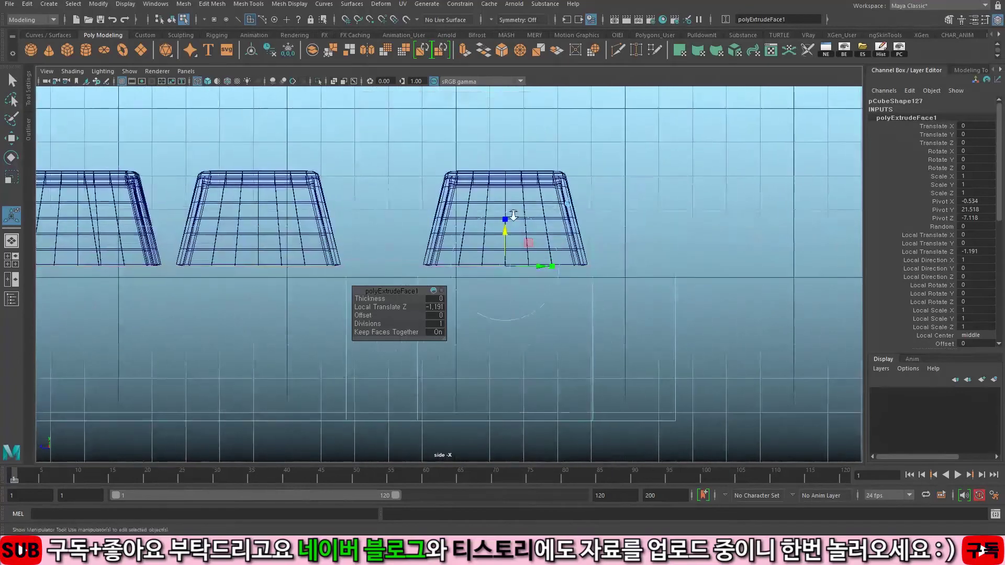
left_click_drag(530, 252, 528, 262)
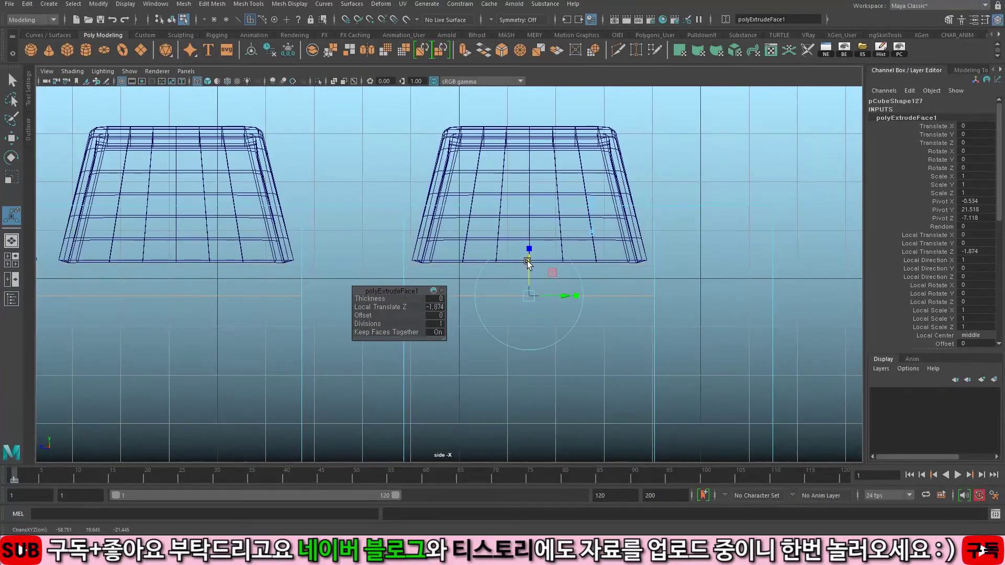
middle_click_drag(529, 262, 617, 261, "alt")
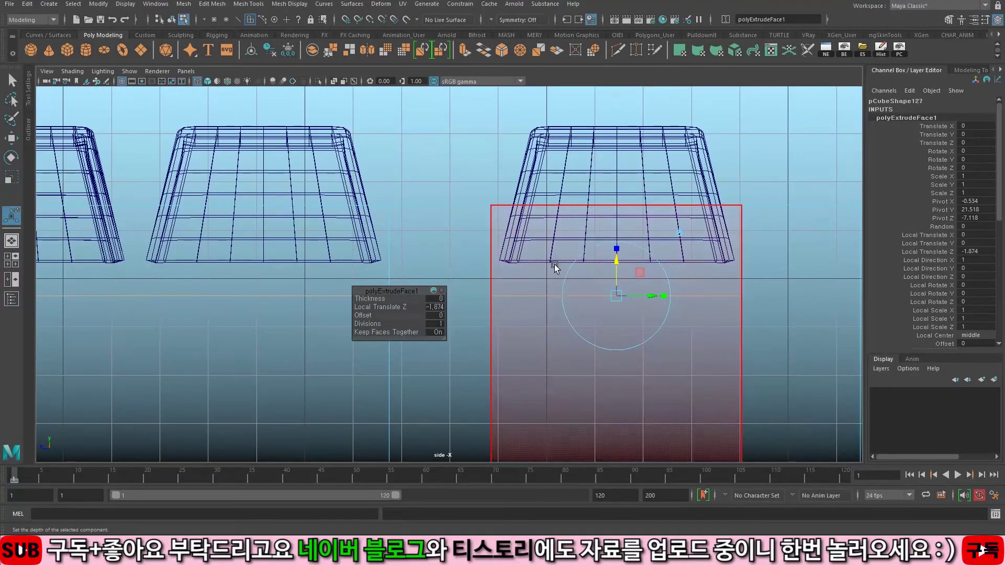
left_click_drag(617, 259, 617, 280)
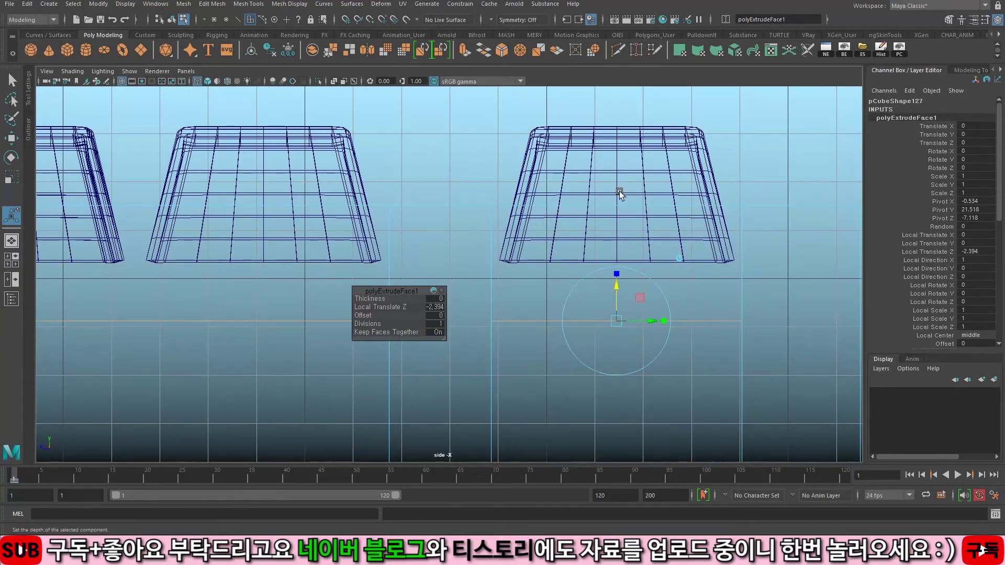
Step: Return to object selection, select the keyboard body and inspect the recessed key wells in shaded perspective
key("space")
key("space")
mouse_move(595, 207)
left_mouse_down("alt")
mouse_move(489, 211)
mouse_move(478, 240)
left_mouse_up("alt")
key("5")
scroll(479, 241, "down", 6)
key("q")
key("F8")
left_click(366, 203)
left_click_drag(450, 207, 369, 343, "alt")
scroll(392, 262, "down", 4)
scroll(485, 362, "up", 5)
left_click_drag(485, 362, 471, 341, "alt")
left_click(432, 371)
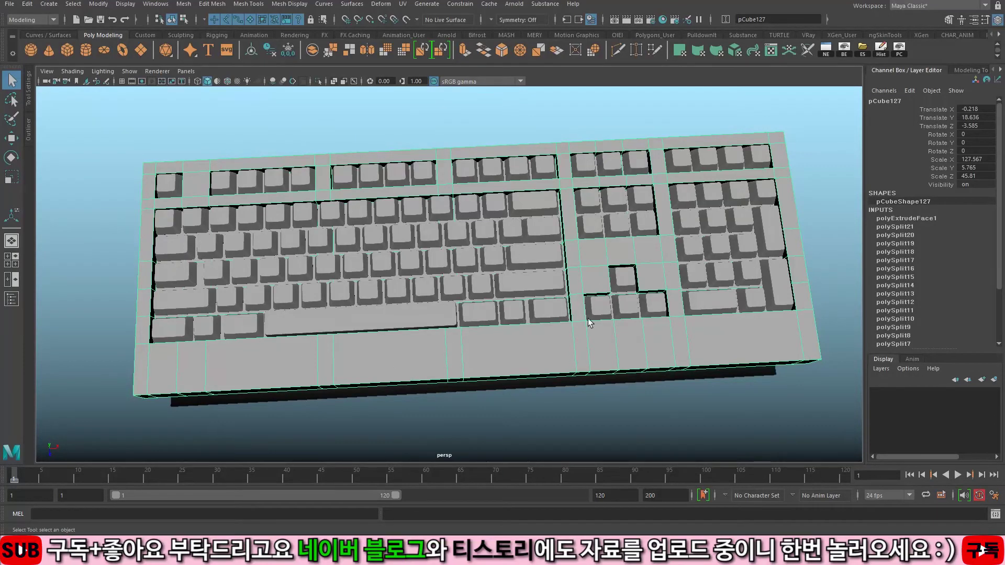
left_click_drag(359, 328, 467, 331, "alt")
Step: Try to pull the body's corner vertex beside the Esc key inward to the reference's rounded corner
key("space")
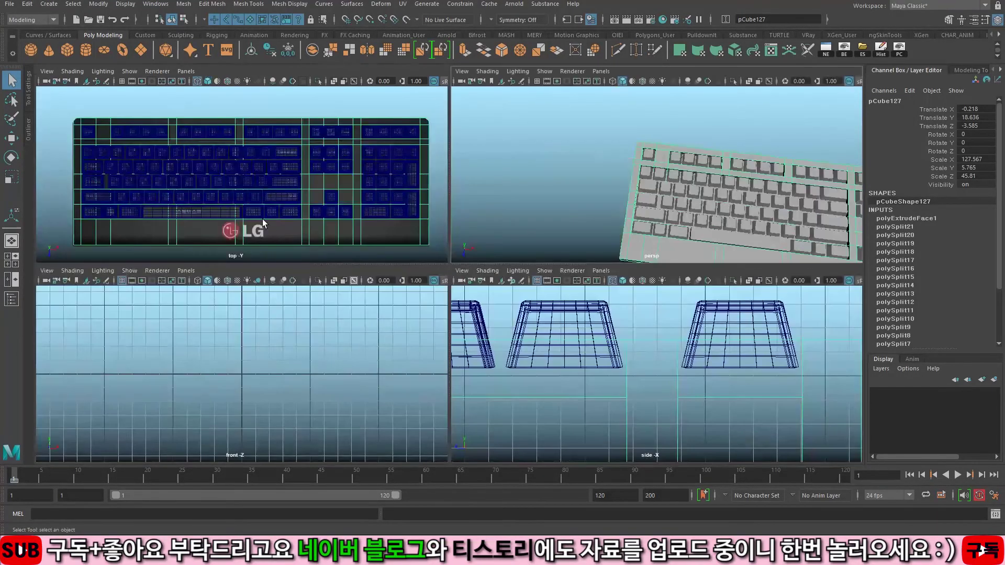
key("space")
middle_click_drag(272, 194, 549, 197, "alt")
right_click_drag(325, 197, 376, 196, "alt")
middle_click_drag(376, 196, 436, 331, "alt")
right_click_drag(436, 331, 518, 192, "alt")
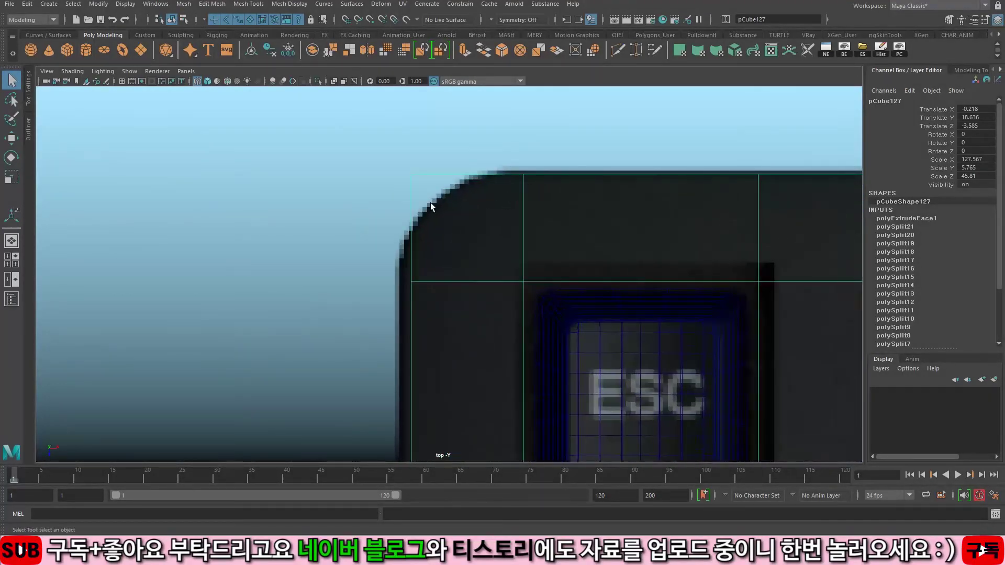
key("F9")
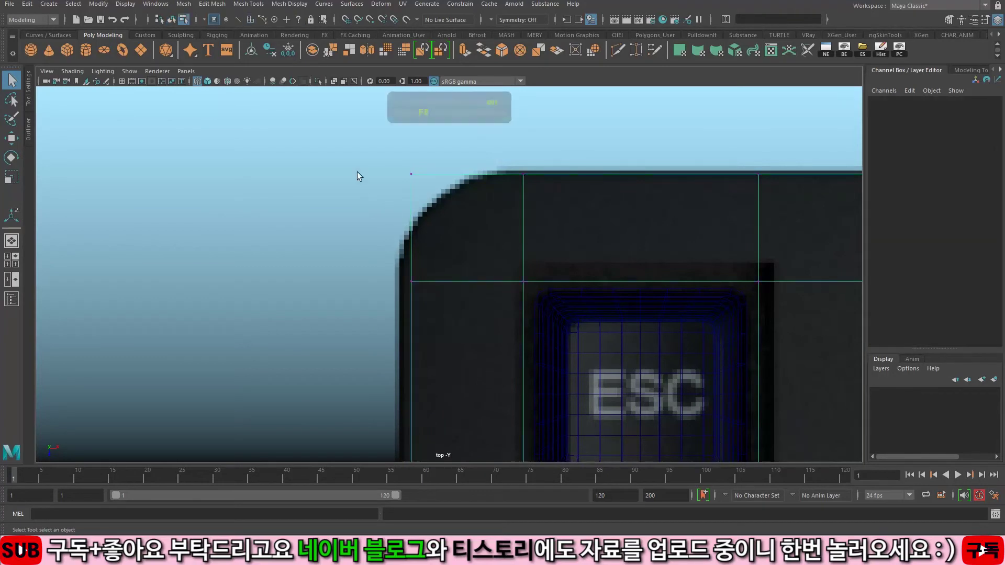
left_click_drag(358, 172, 480, 240)
key("w")
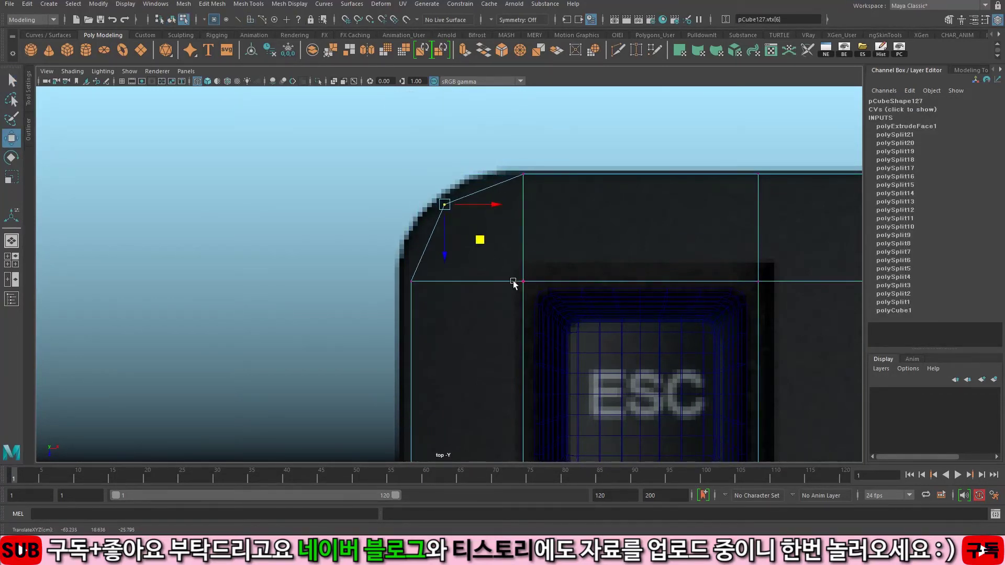
key("ctrl+z")
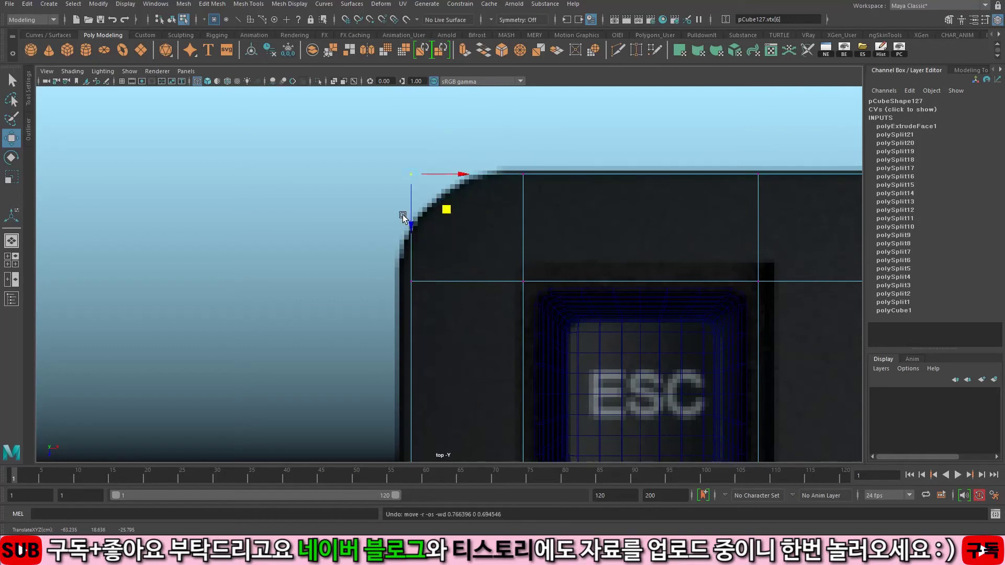
Step: Try to bevel the body's vertical corner edge beside the Esc key with 2 segments and a fraction of 0.5
key("q")
key("F8")
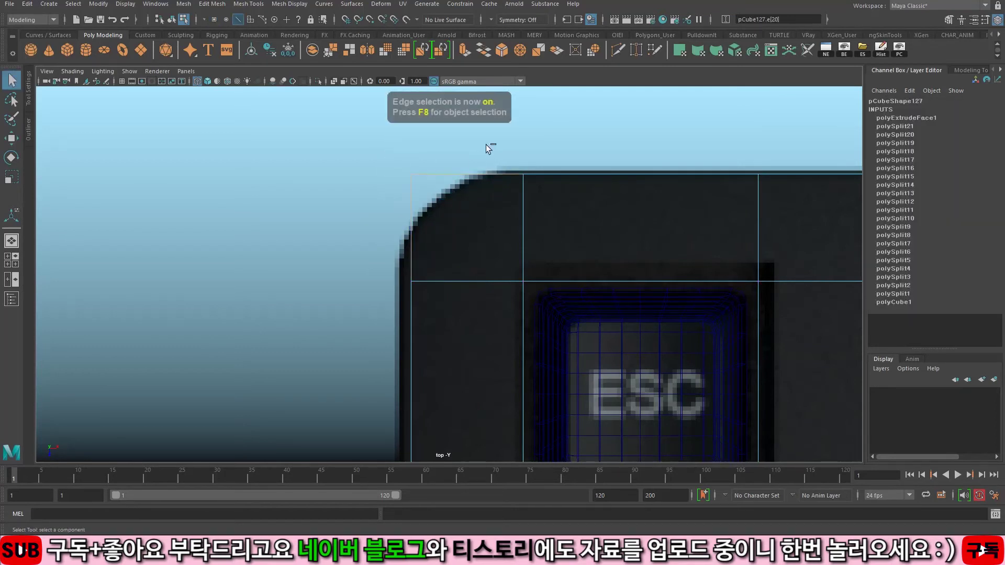
key("ctrl+b")
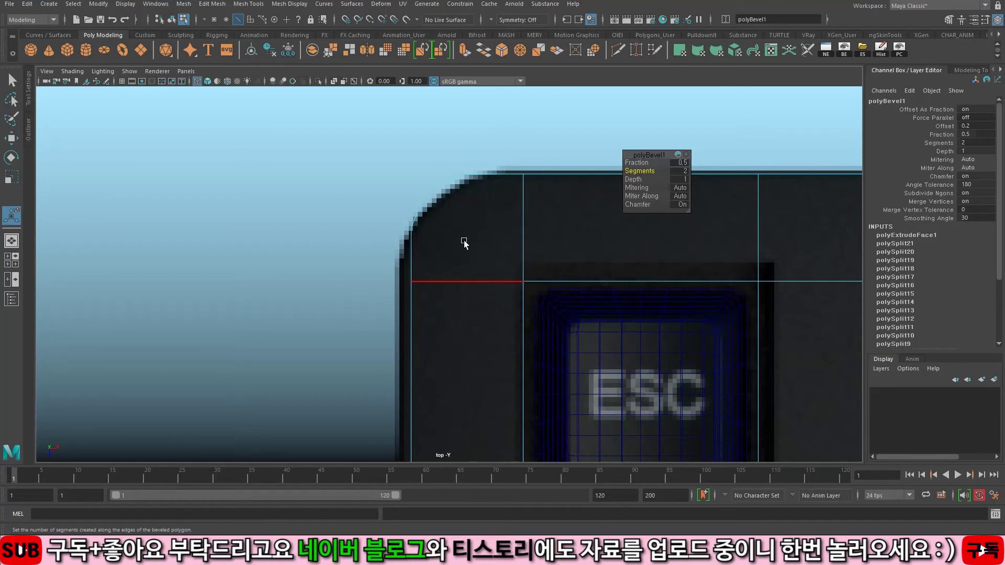
right_click_drag(513, 232, 561, 235, "alt")
key("ctrl+z")
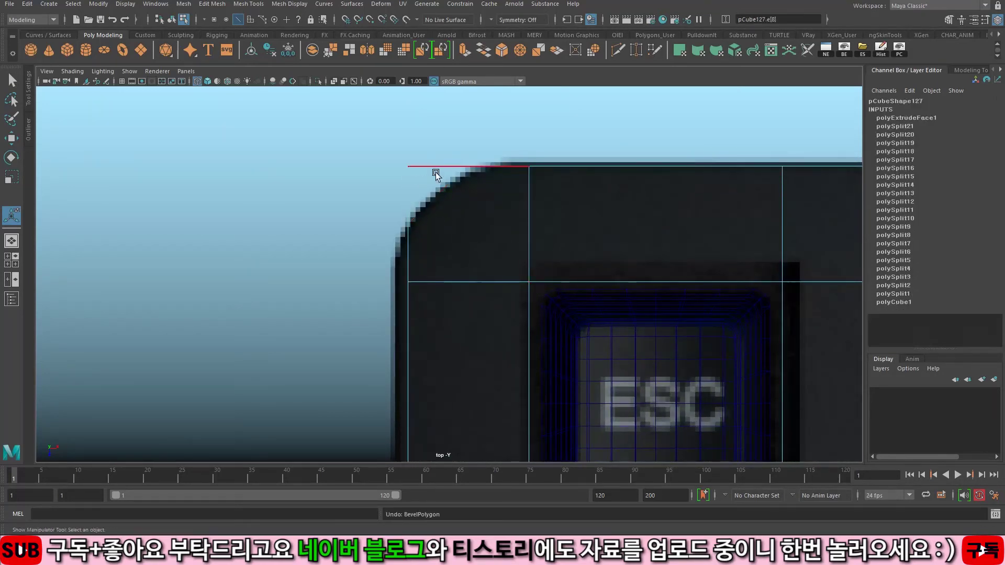
key("q")
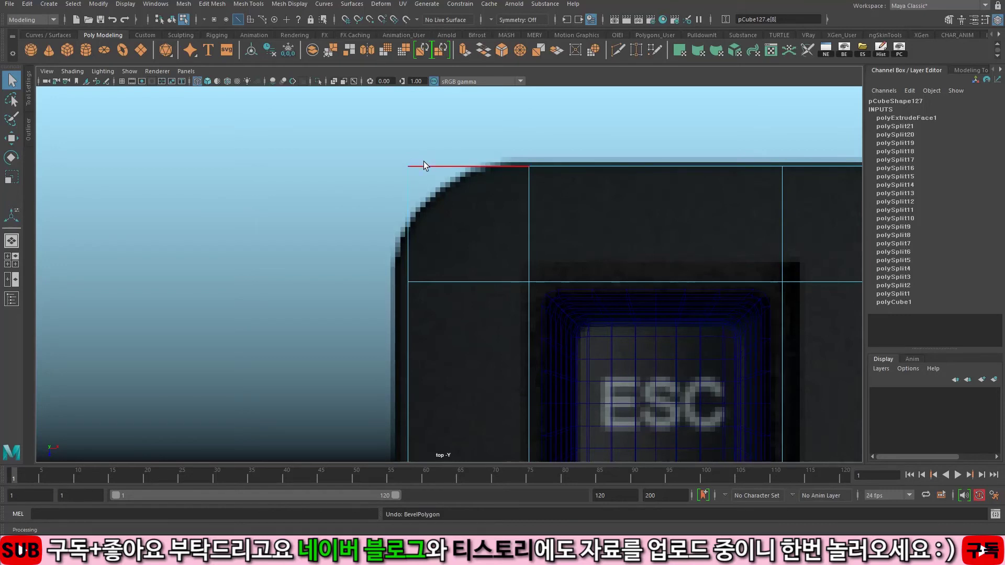
Step: Move the body's corner vertex beside the Esc key diagonally inward to approximate the rounded corner in the reference
scroll(423, 161, "down", 3)
middle_click_drag(457, 247, 453, 249, "alt")
right_click_drag(393, 186, 403, 214, "alt")
middle_click_drag(403, 214, 404, 233, "alt")
right_click_drag(405, 234, 450, 236, "alt")
key("F9")
left_click_drag(368, 160, 412, 199)
key("w")
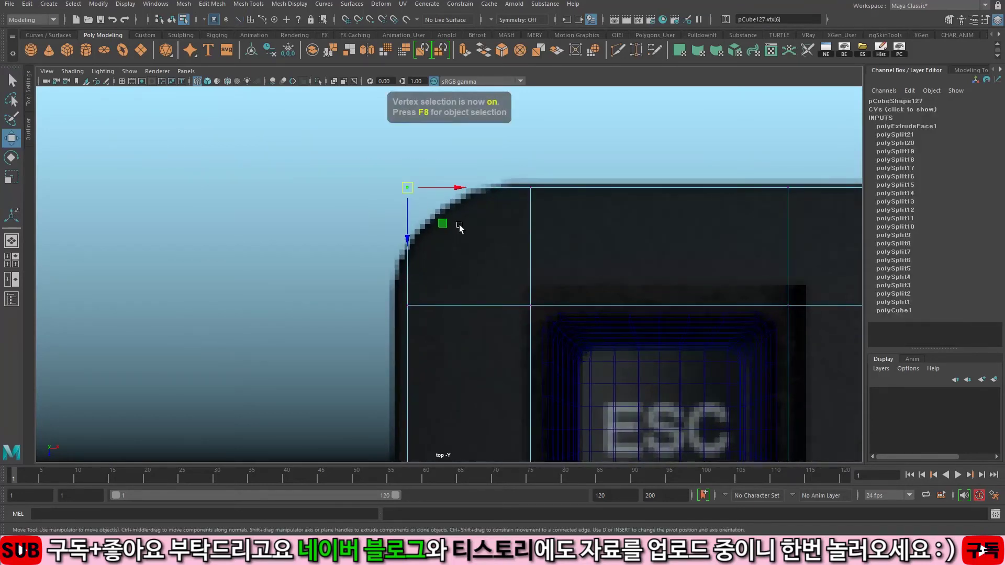
middle_click_drag(442, 224, 479, 256)
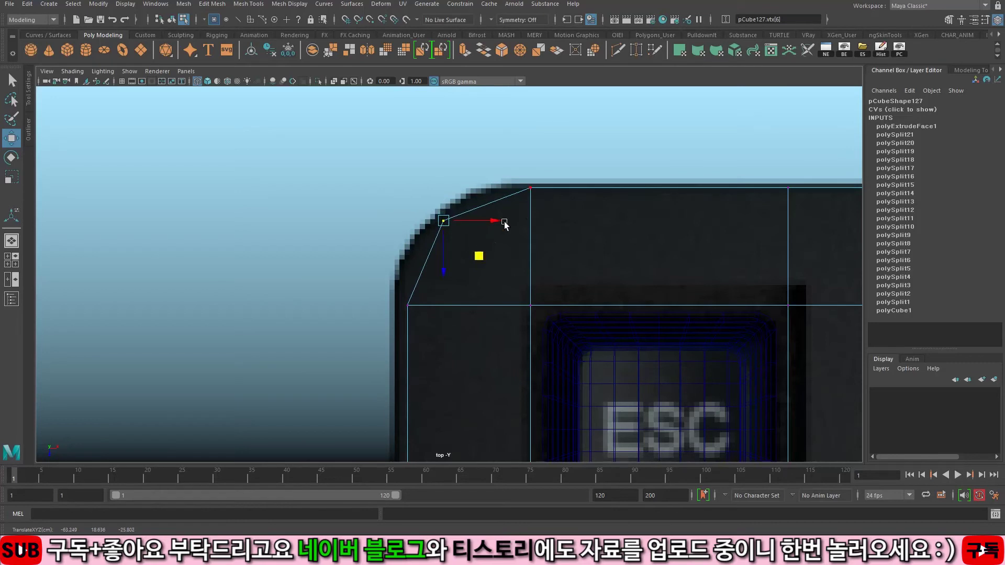
Step: Compare the smoothed and unsmoothed previews of the body's corner with the reference in shaded display
key("3")
key("1")
key("5")
key("3")
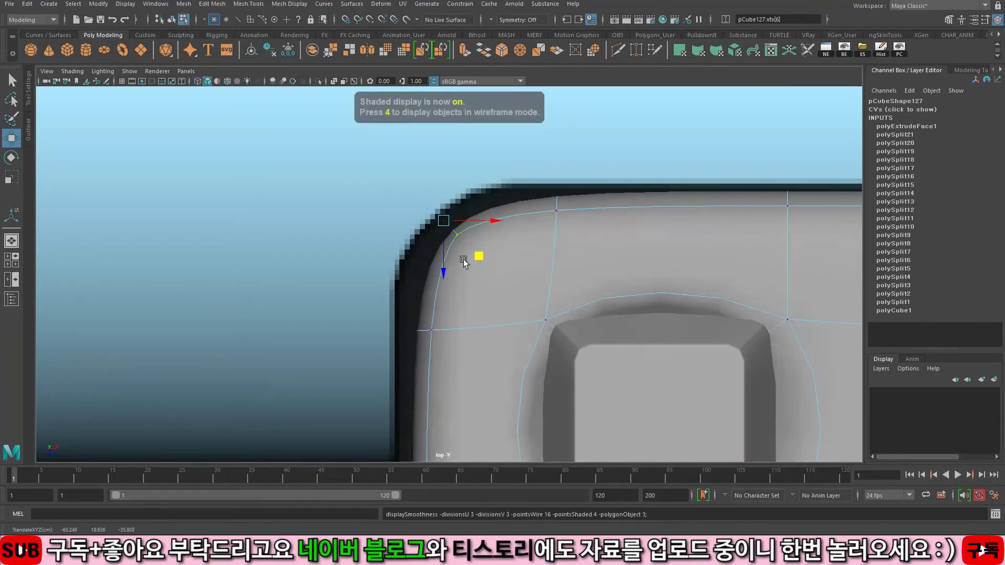
key("1")
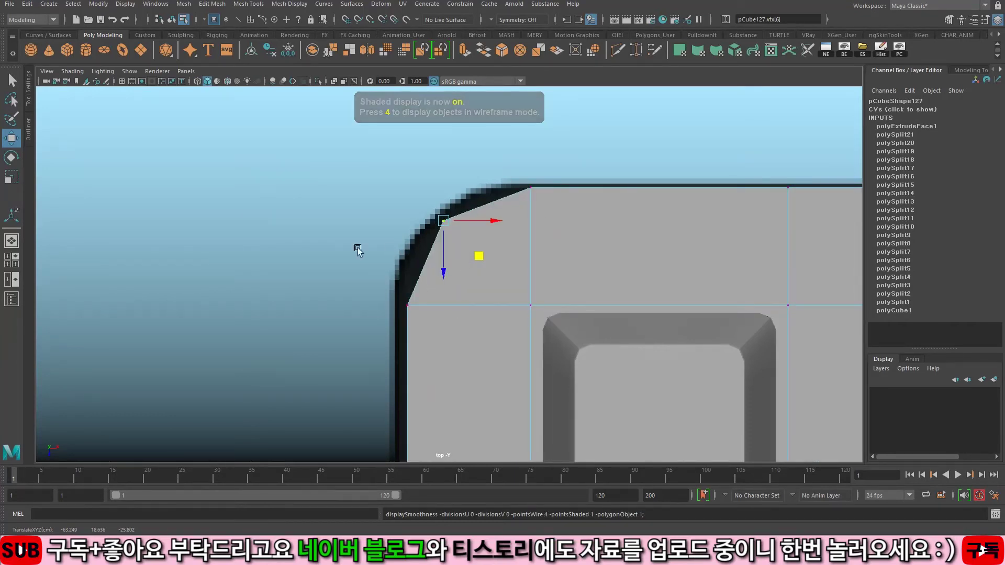
scroll(407, 198, "down", 5)
scroll(366, 205, "down", 3)
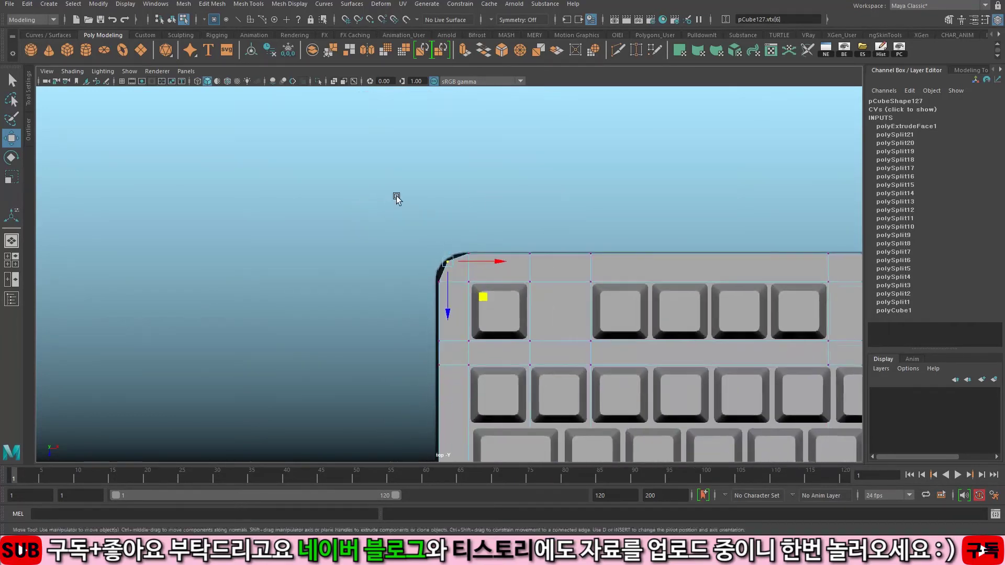
Step: Undo the last move of the body's corner vertex beside the Esc key and turn on Object X symmetry
scroll(524, 235, "down", 5)
mouse_move(580, 231)
middle_mouse_down("alt")
mouse_move(184, 200)
mouse_move(447, 231)
middle_mouse_up("alt")
middle_click_drag(41, 216, 629, 236, "alt")
key("ctrl+z")
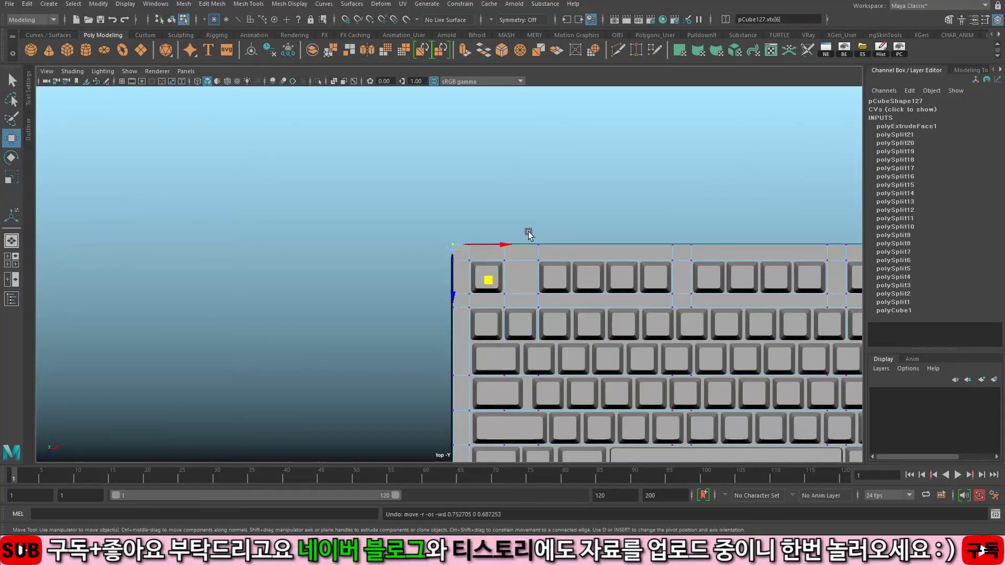
key("F8")
right_click_drag(526, 188, 530, 122, "ctrl+shift")
Step: Move the body's corner vertices beside the Esc key diagonally inward, mirroring the change to the opposite rear corner
key("F9")
left_click_drag(441, 232, 462, 255)
middle_click_drag(636, 269, 184, 236, "alt")
right_click_drag(434, 238, 359, 222, "alt")
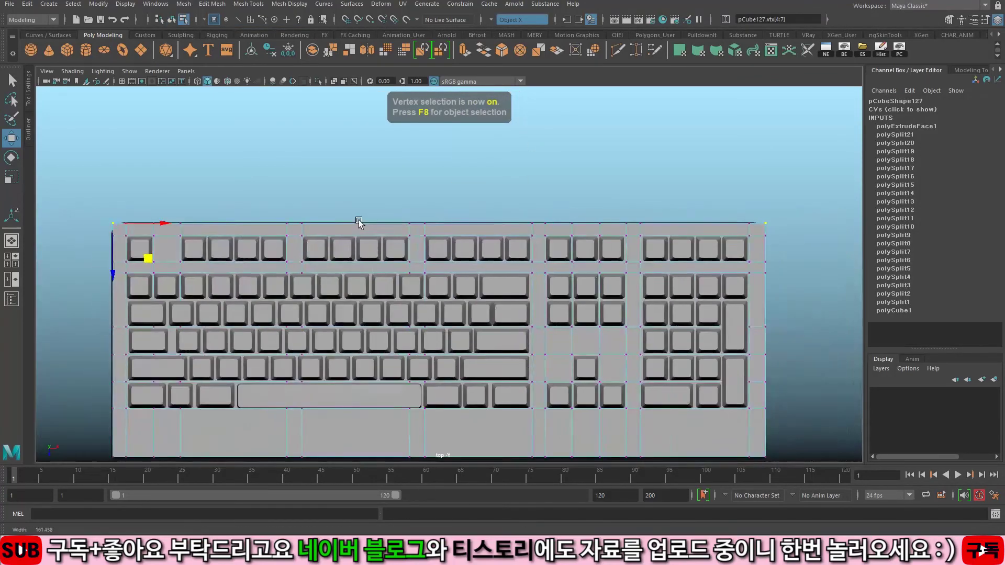
middle_click_drag(235, 243, 512, 267, "alt")
right_click_drag(288, 244, 536, 236, "alt")
middle_click_drag(555, 235, 564, 322, "alt")
right_click_drag(597, 322, 689, 320, "alt")
left_click_drag(461, 254, 478, 271)
right_click_drag(515, 270, 131, 253, "alt")
middle_click_drag(480, 256, 12, 212, "alt")
middle_click_drag(534, 260, 516, 152, "alt")
middle_click_drag(39, 393, 492, 291, "alt")
key("F8")
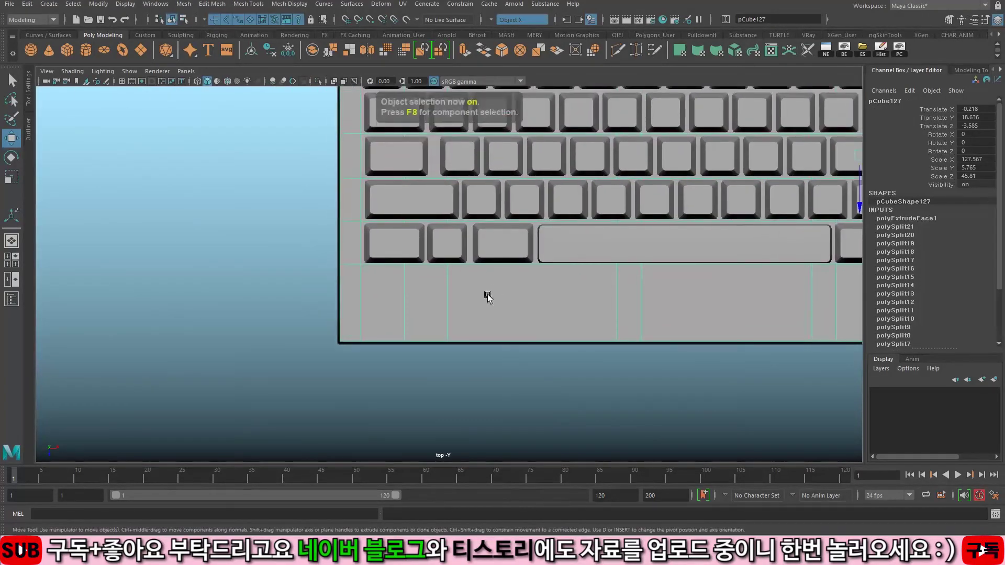
Step: Examine the curved front edge in the reference and compare it with the body's square front end in perspective
key("space")
key("space")
left_click_drag(506, 256, 486, 261, "alt")
middle_click_drag(486, 261, 411, 212, "alt")
right_click_drag(411, 212, 670, 315, "alt")
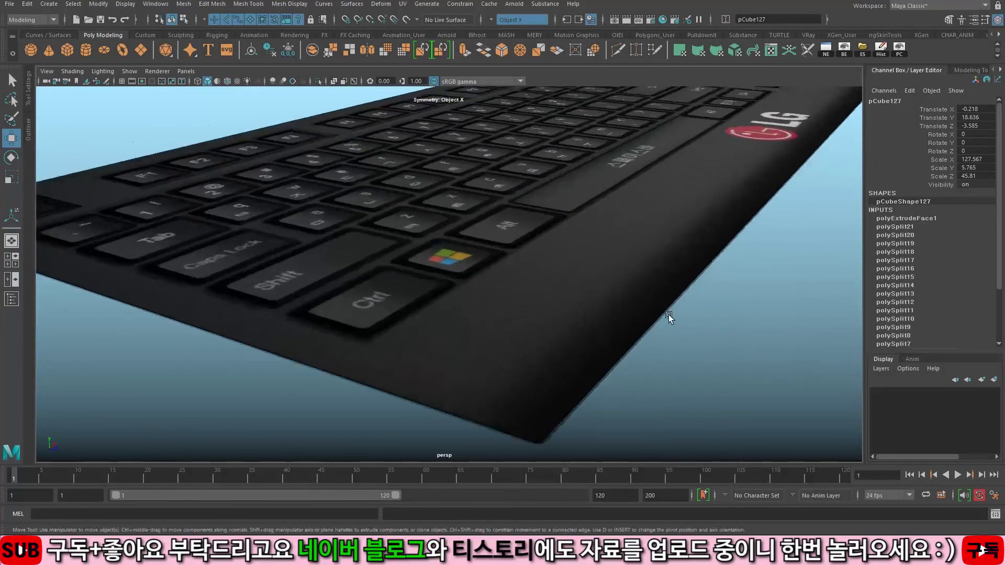
middle_click_drag(670, 315, 549, 266, "alt")
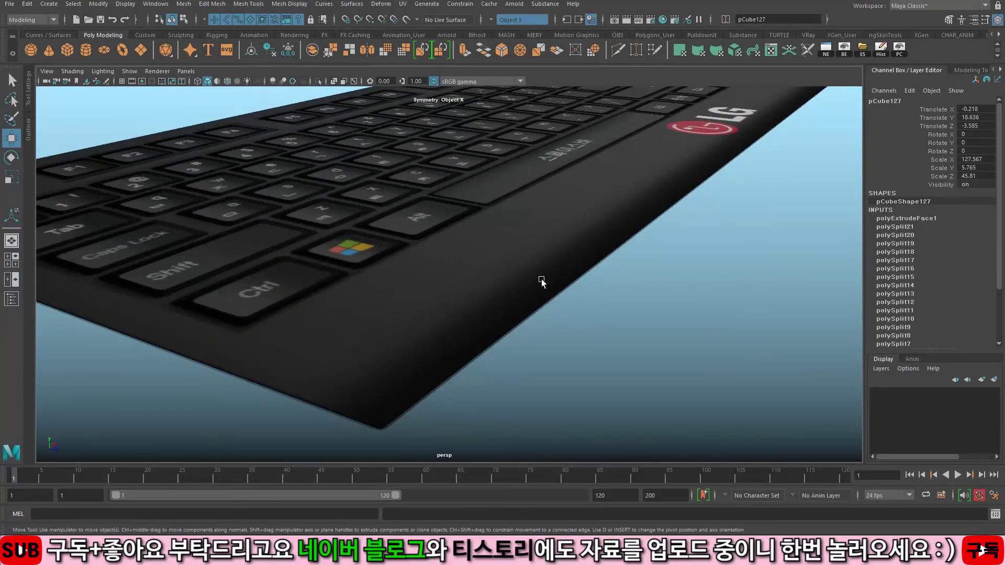
right_click_drag(439, 255, 382, 222, "alt")
middle_click_drag(382, 222, 394, 267, "alt")
right_click_drag(394, 267, 498, 292, "alt")
left_click_drag(498, 291, 543, 364, "alt")
right_click_drag(543, 364, 528, 279, "alt")
left_click_drag(528, 279, 522, 271, "alt")
right_click_drag(522, 271, 564, 262, "alt")
middle_click_drag(520, 238, 534, 274, "alt")
left_click_drag(534, 274, 533, 267, "alt")
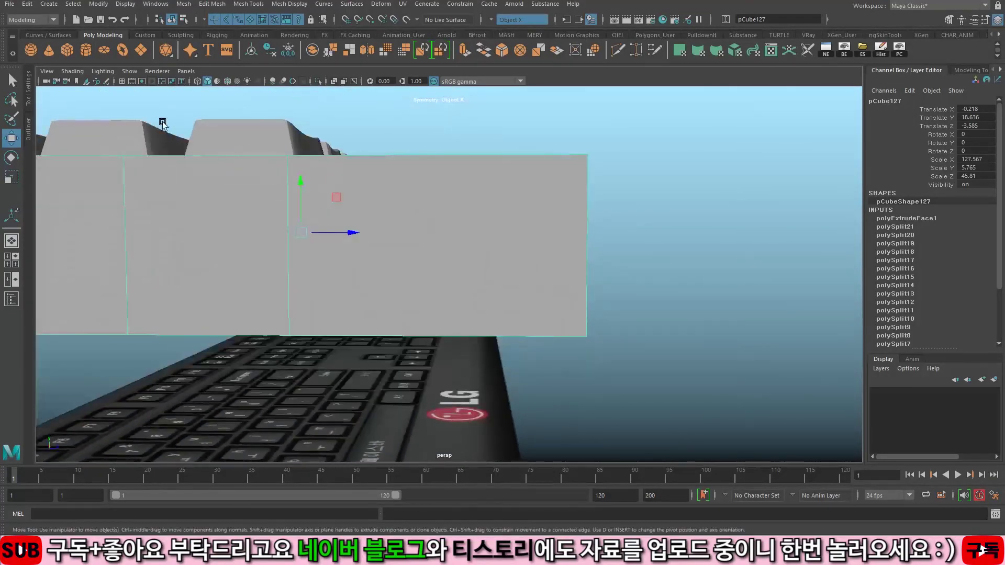
Step: Sketch the rounded front-edge profile over the body's end face with the Grease Pencil, and clear the sketch
left_click(52, 72)
mouse_move(87, 292)
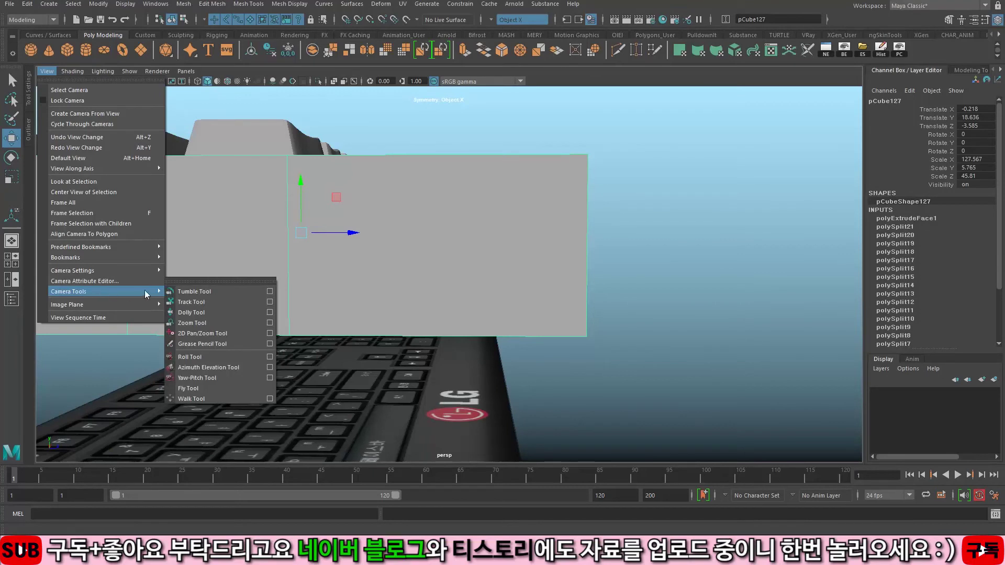
left_click(223, 345)
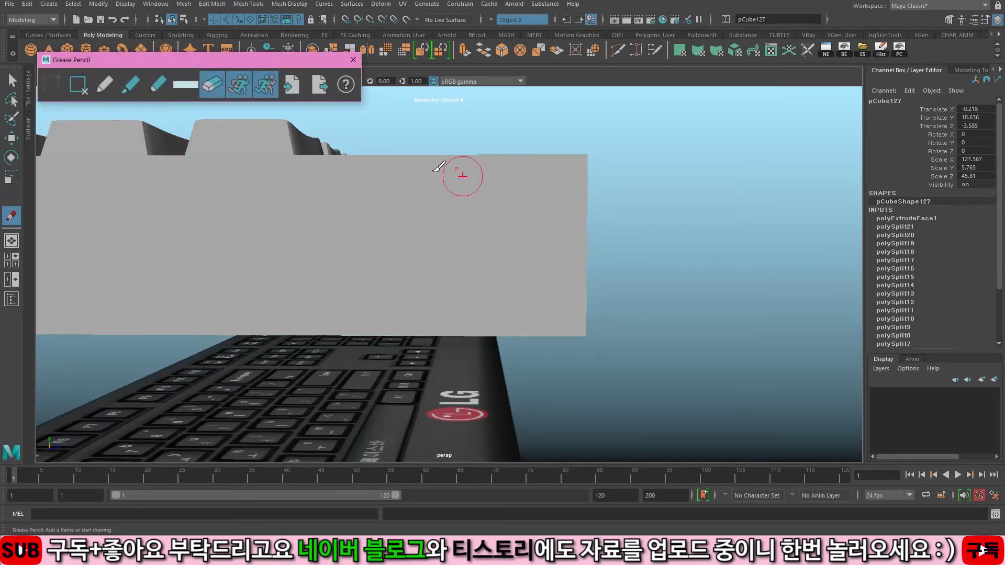
left_click(283, 156)
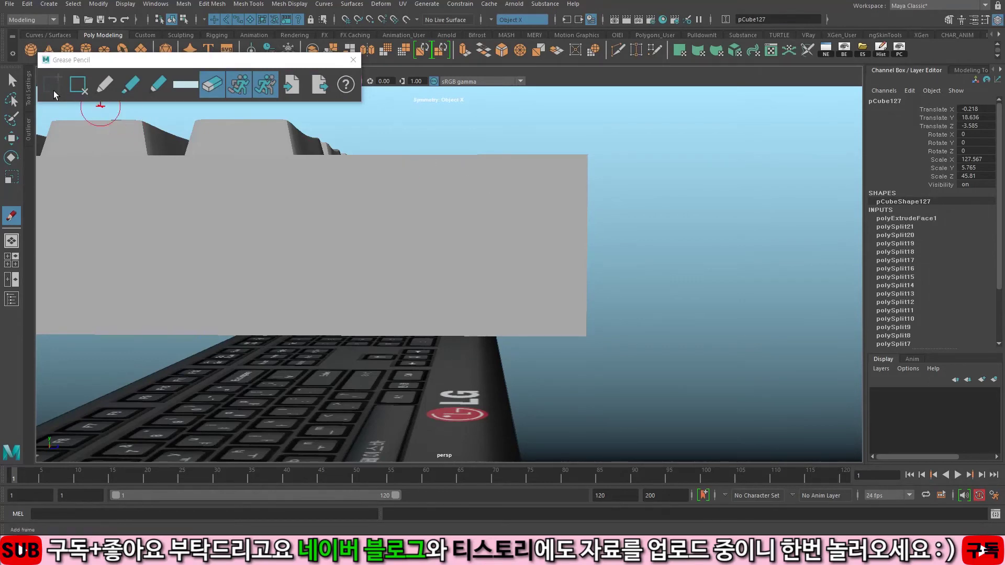
left_click(113, 92)
left_click_drag(323, 160, 475, 174)
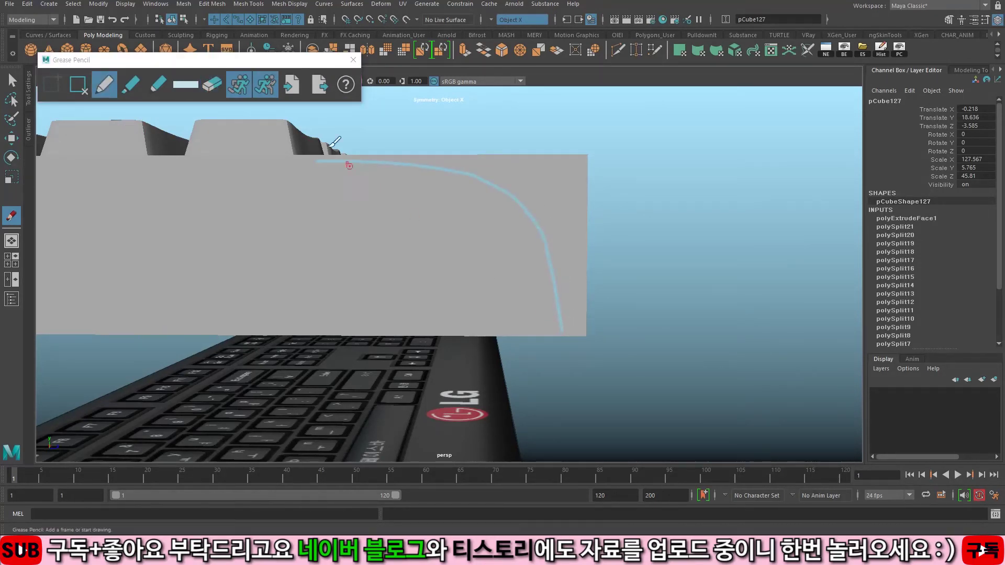
left_click_drag(318, 153, 512, 155)
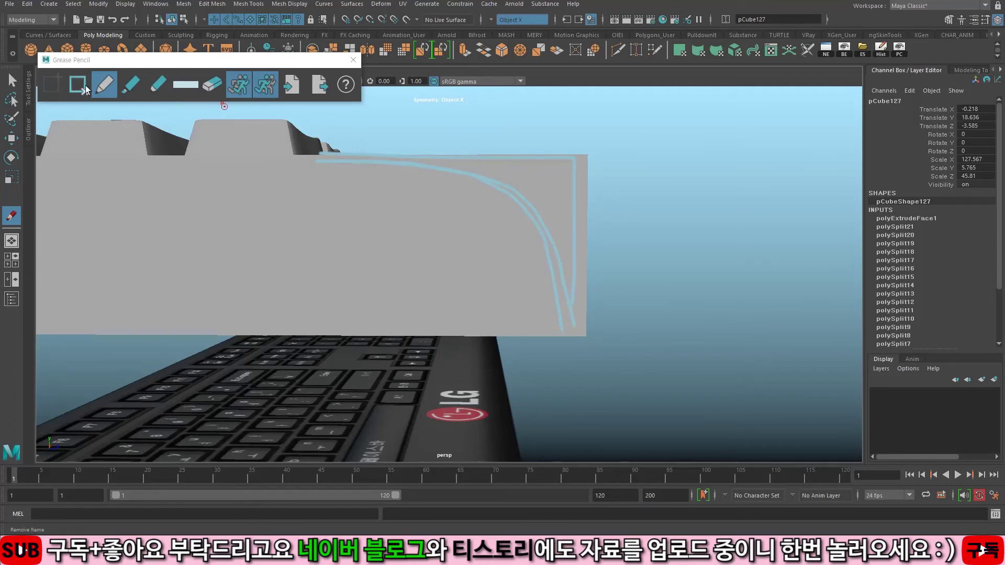
key("ctrl+z")
key("q")
left_click_drag(259, 58, 1004, 136)
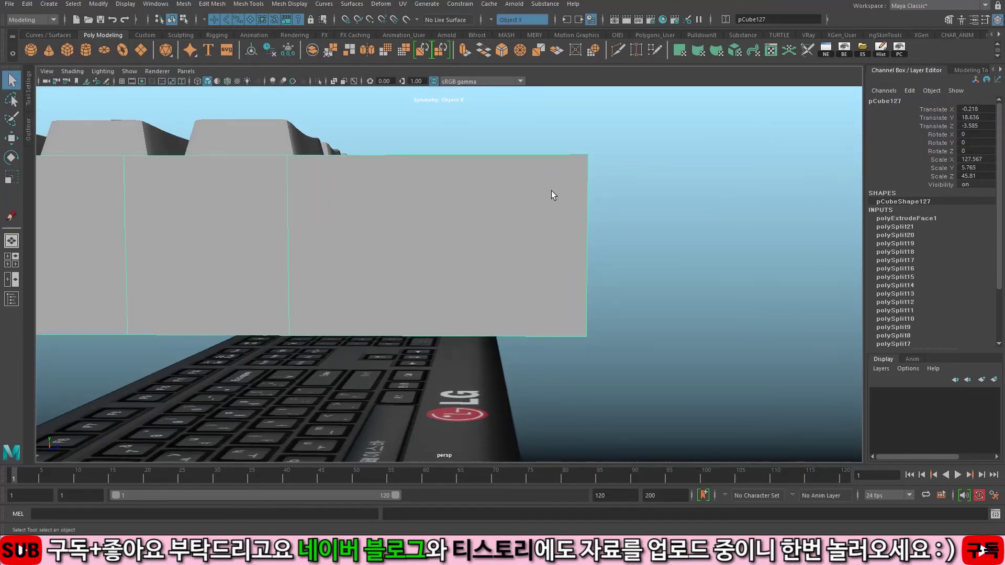
Step: Switch the body to edge selection and turn symmetry off
left_click_drag(553, 195, 534, 217, "alt")
key("F10")
left_click(570, 183)
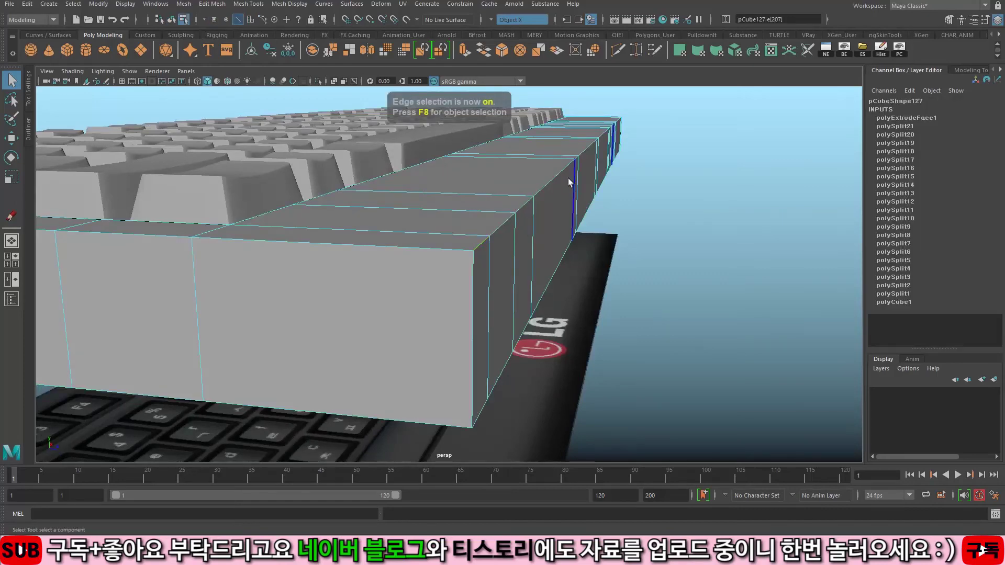
left_click(492, 19)
left_click(497, 29)
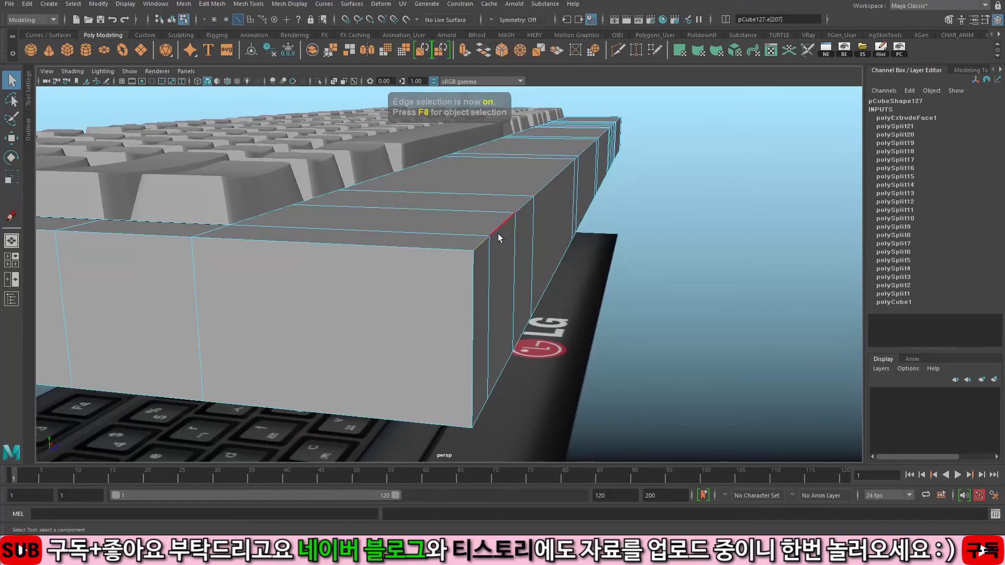
Step: Bevel the long upper front edge of the body with 2 segments and a fraction of 0.5
left_click_drag(486, 240, 747, 262, "alt")
left_click(444, 250)
right_click_drag(747, 262, 648, 245, "alt")
left_click_drag(648, 246, 454, 207, "alt")
key("ctrl+b")
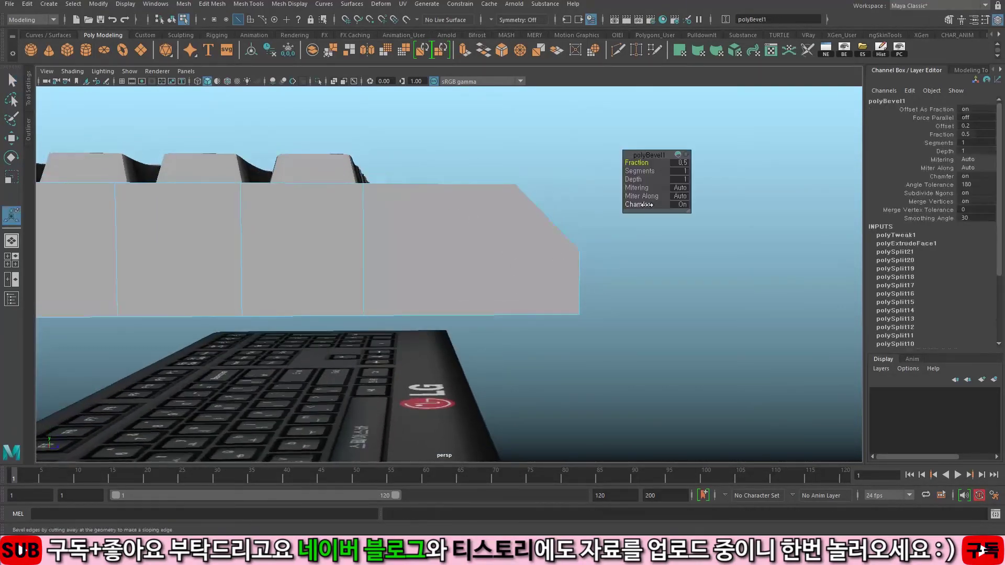
left_click_drag(680, 171, 651, 180)
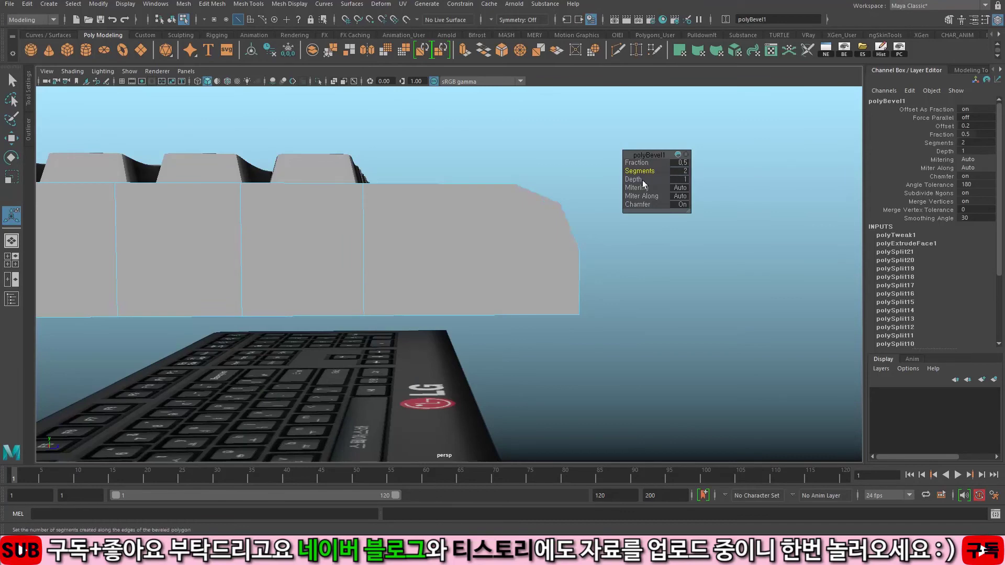
left_click_drag(578, 210, 563, 216, "alt")
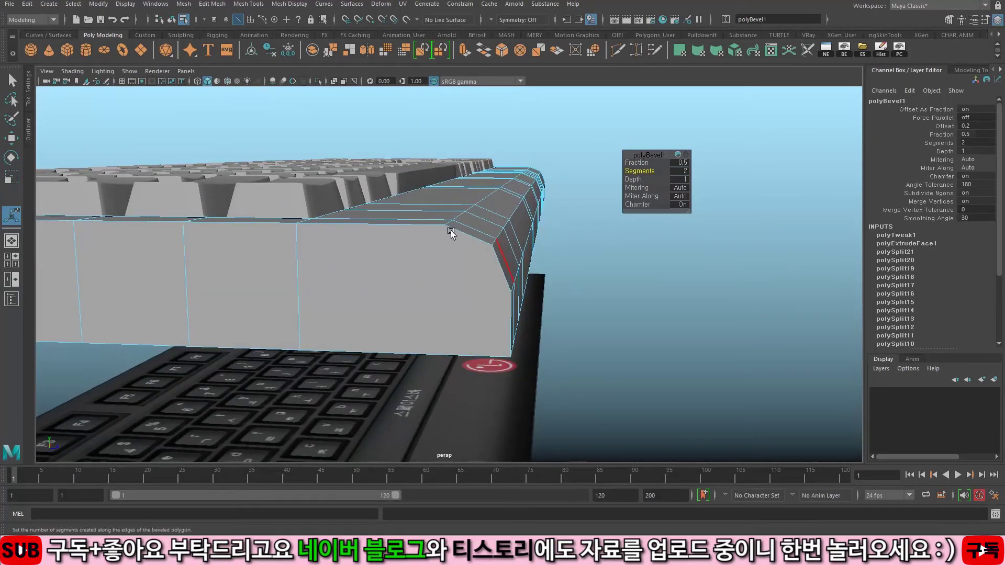
left_click_drag(393, 224, 415, 231, "alt")
Step: Reposition the bevelled edge loops along the body's front to form a smoother rounded profile
key("F8")
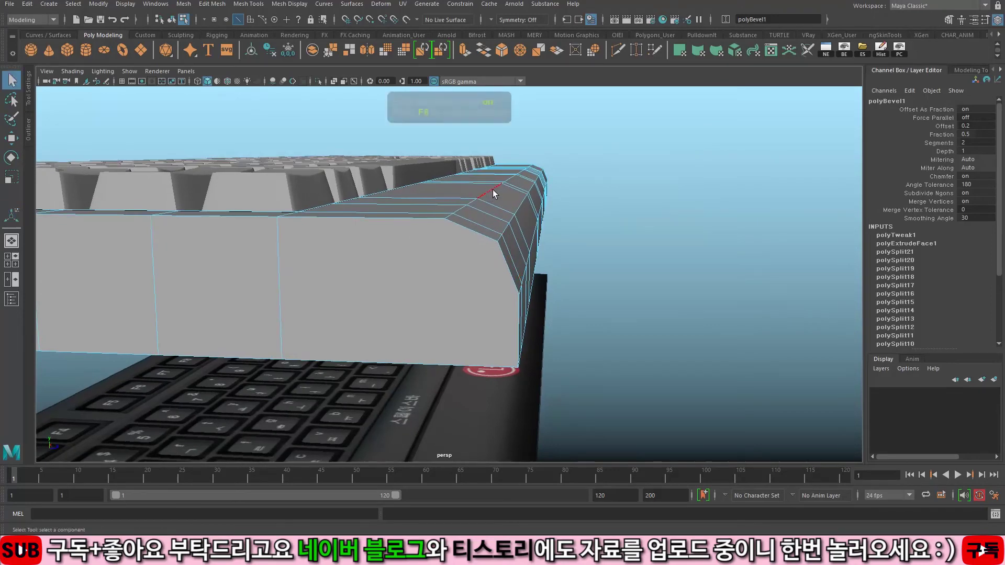
left_click(493, 193)
key("w")
left_click_drag(493, 190, 563, 306, "alt")
double_click(519, 215)
left_click(532, 236)
middle_click_drag(532, 331, 525, 333)
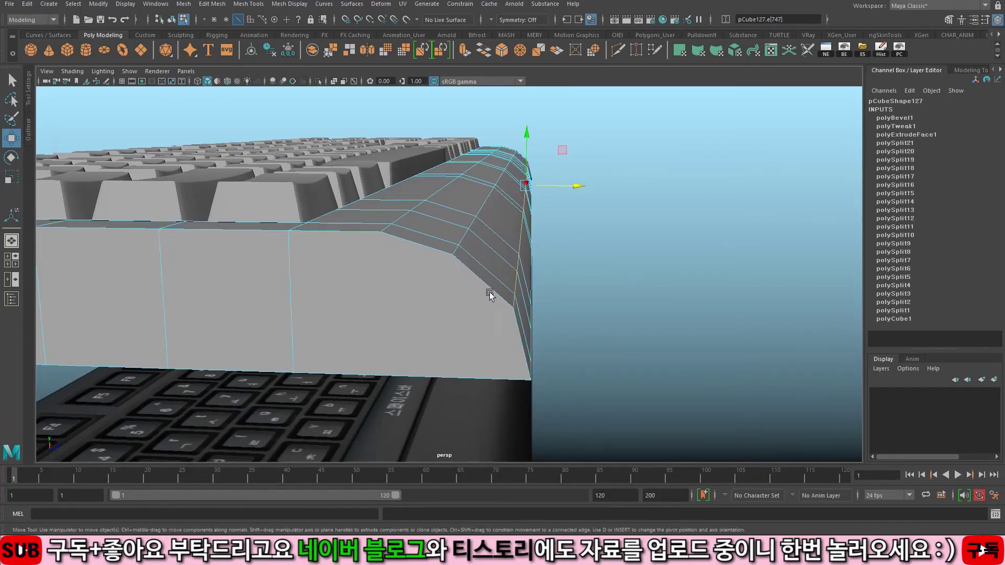
Step: Insert a lengthwise edge loop across the body's underside near the front edge with Multi-Cut
key("F11")
left_click(489, 288)
key("f")
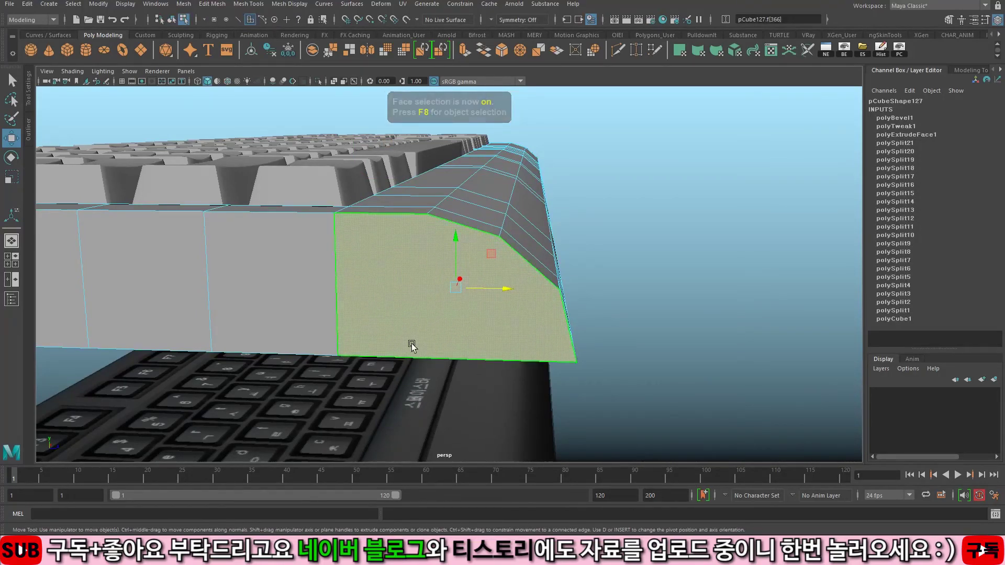
key("q")
left_click_drag(440, 369, 476, 344, "alt")
key("F8")
key("ctrl+shift+x")
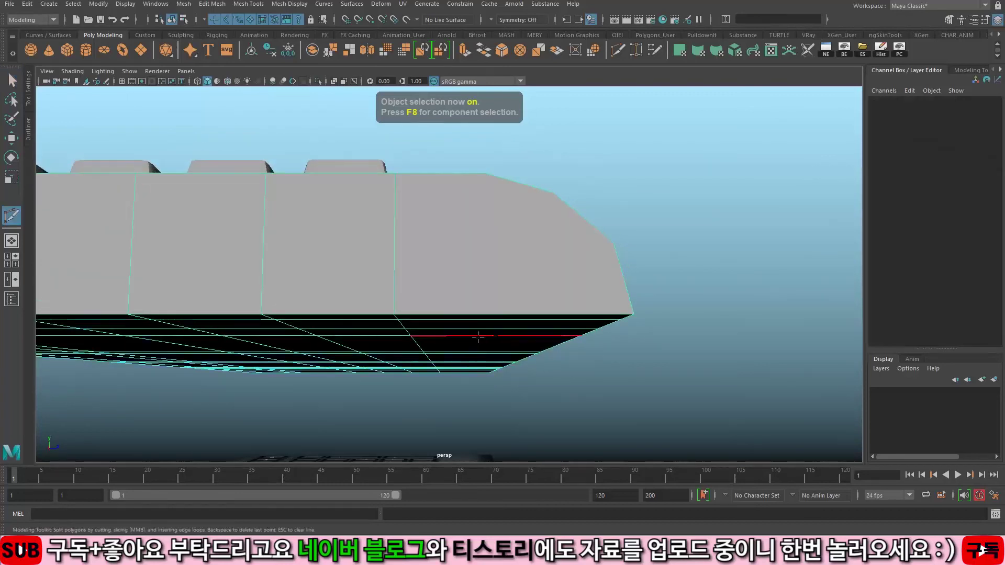
key("super+space")
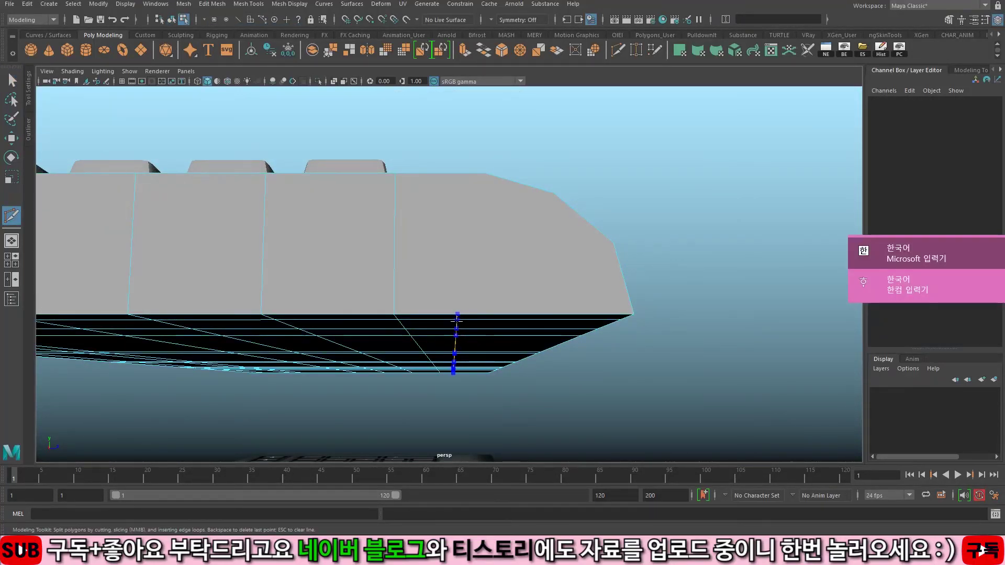
left_click_drag(457, 314, 482, 310, "alt")
left_click(455, 308, "ctrl")
left_click_drag(457, 254, 458, 285, "alt")
Step: Snap the new underside edge loop into line with the point where the front bevel begins
key("q")
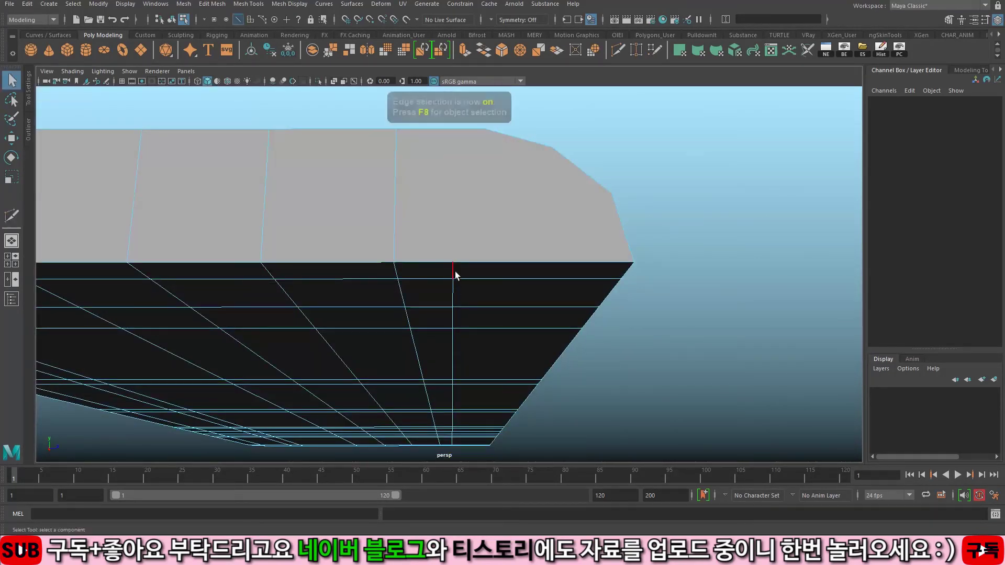
key("w")
left_click_drag(502, 416, 484, 139)
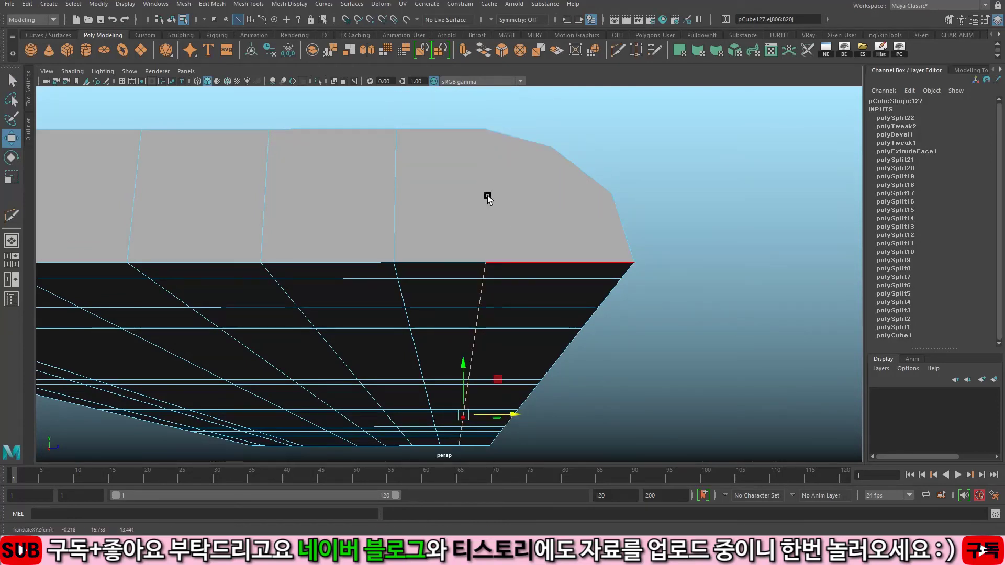
Step: Insert a second lengthwise edge loop on the underside and snap it in line with the bevel's next edge
right_click_drag(545, 293, 546, 293, "shift")
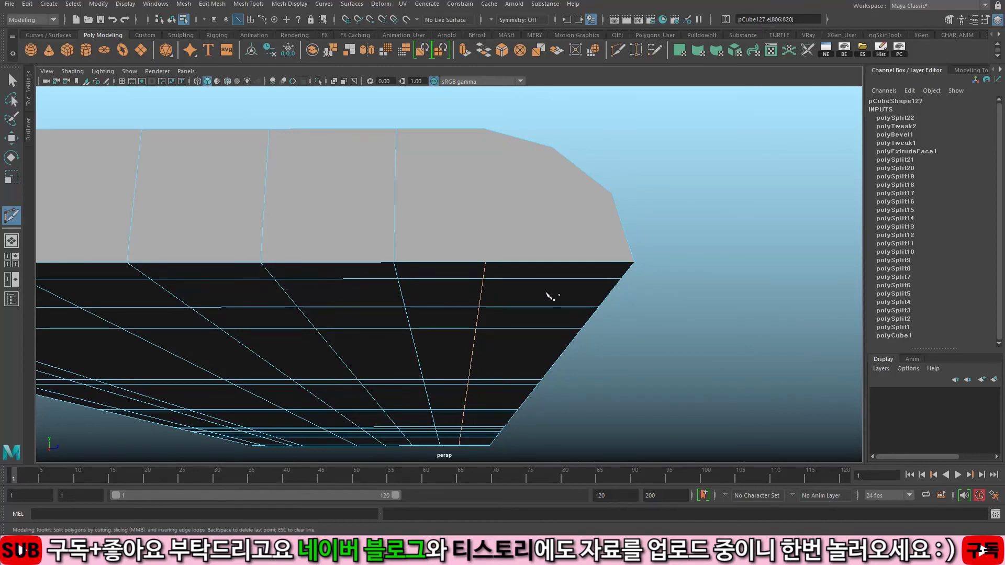
key("q")
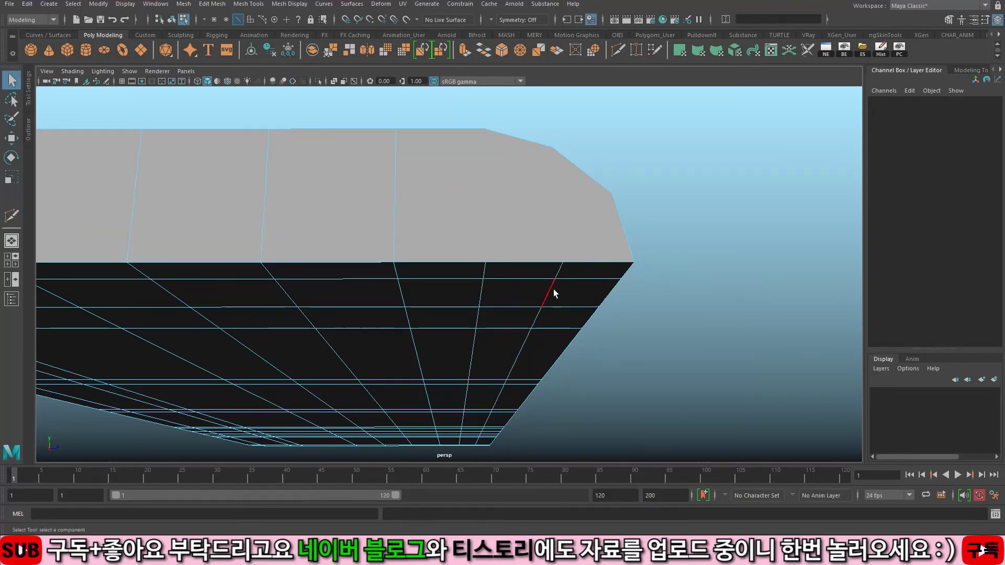
double_click(554, 292)
key("w")
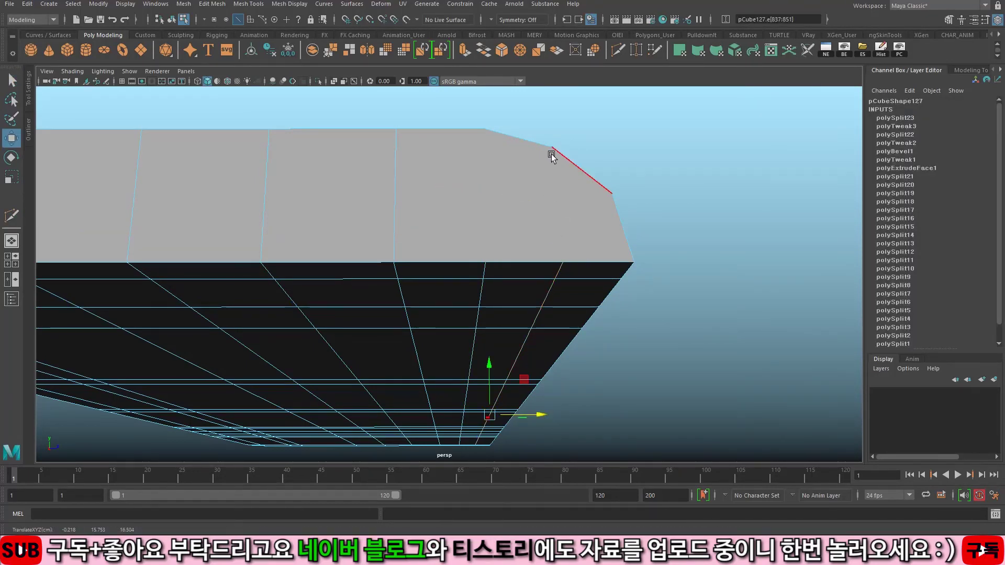
middle_click_drag(548, 153, 548, 144)
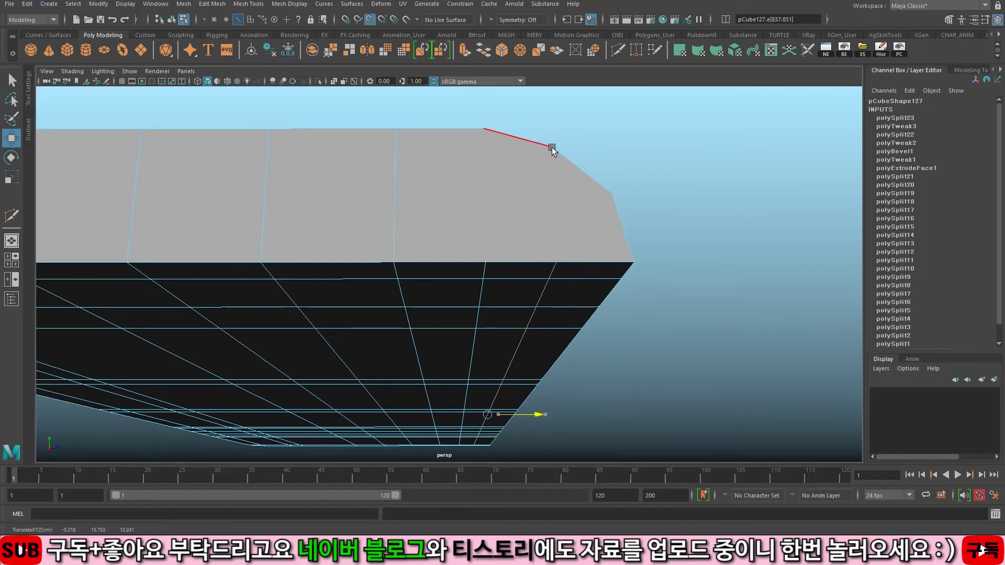
Step: Cut vertical edges on the body's end face, joining the two underside loops to the matching bevel vertices
key("F8")
left_click_drag(545, 299, 510, 263, "alt")
right_click_drag(510, 262, 520, 261, "alt")
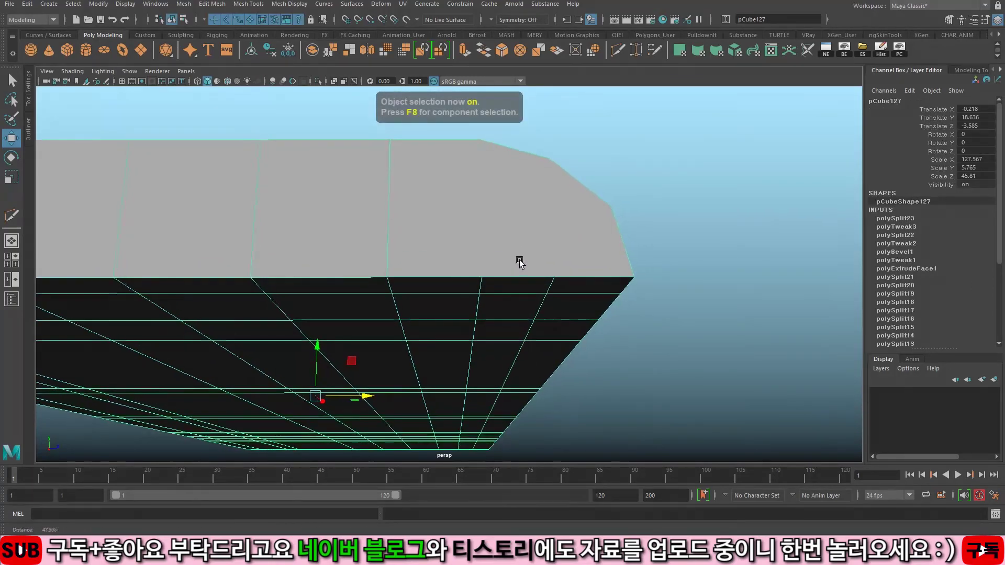
key("ctrl+shift+x")
left_click(481, 278)
left_click(480, 140)
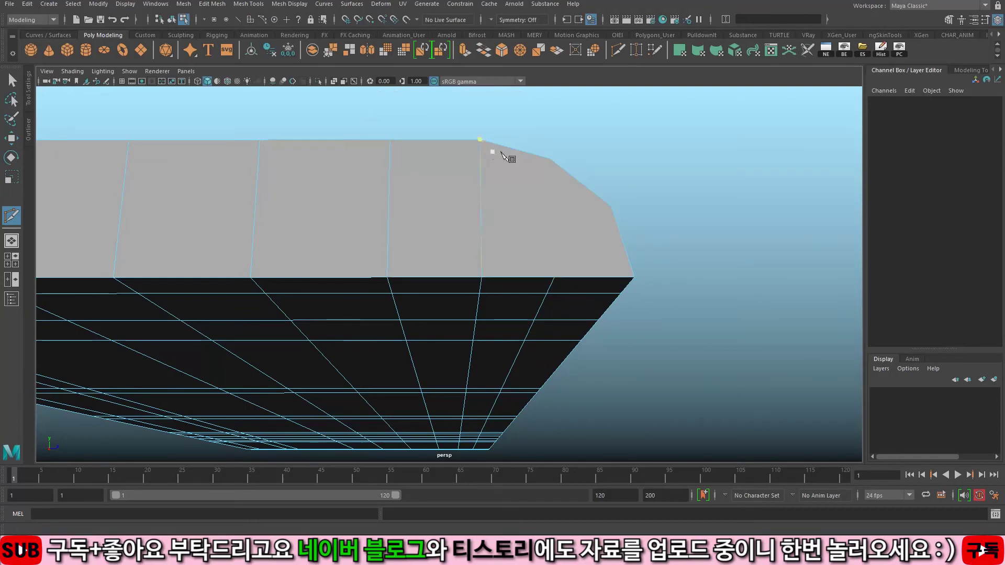
left_click(555, 277)
Step: Cut matching vertical edges on the opposite end face between the underside loops and the bevel vertices
right_click_drag(600, 333, 574, 331, "alt")
left_click_drag(361, 356, 363, 349, "alt")
left_click(433, 147)
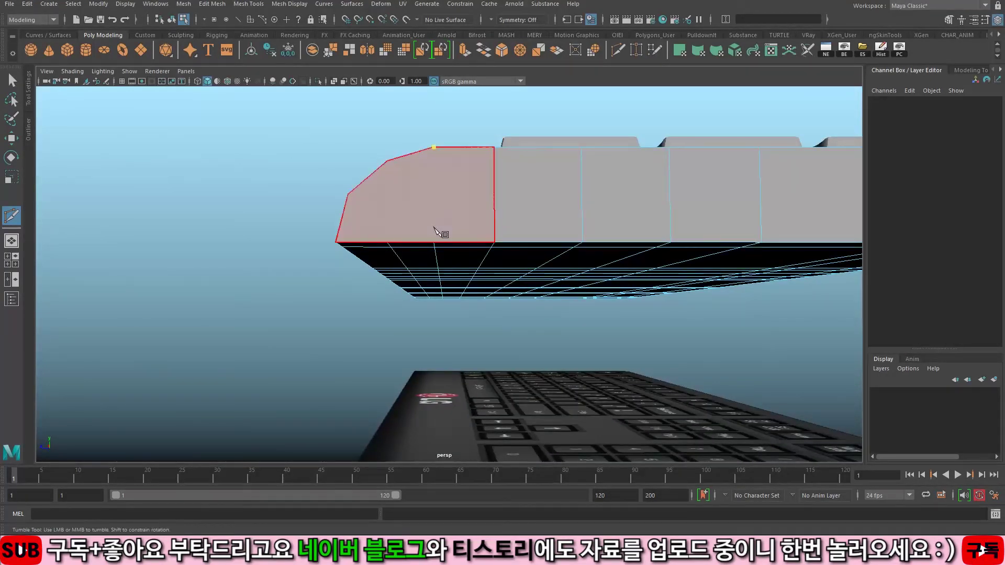
left_click(434, 243)
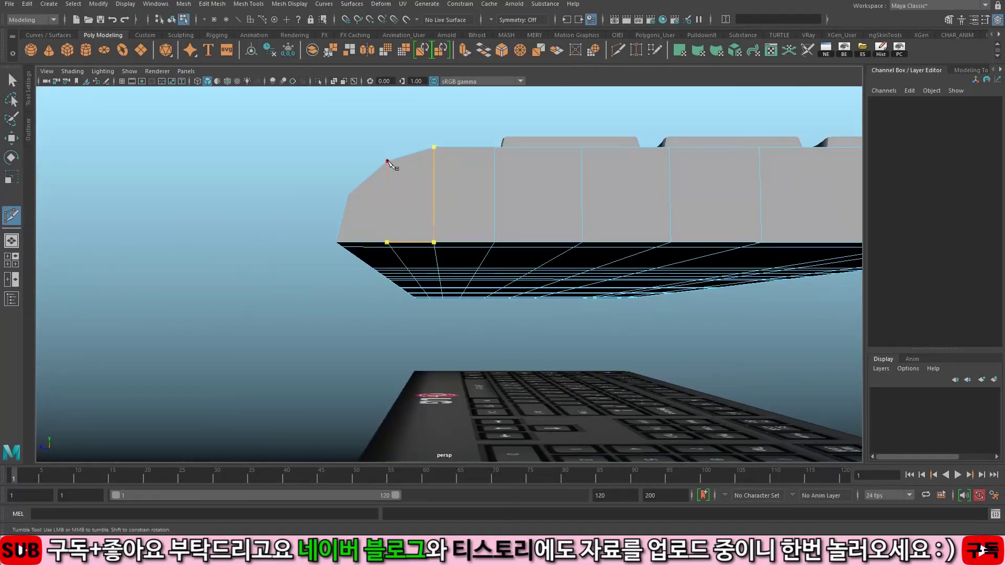
left_click(388, 161)
right_click(388, 162)
mouse_move(456, 257)
left_mouse_down("alt")
mouse_move(471, 292)
mouse_move(644, 303)
mouse_move(631, 330)
mouse_move(458, 268)
left_mouse_up("alt")
key("q")
Step: Soften the edges of the keyboard body so its curved front shades smoothly
key("F8")
left_click_drag(326, 254, 514, 318, "alt")
left_click(514, 318)
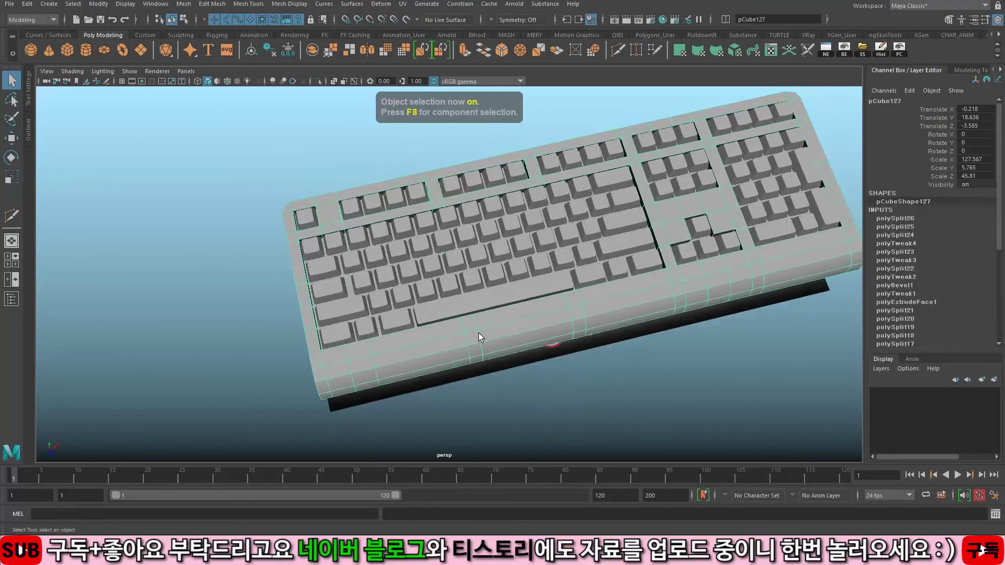
key("F8")
left_click(461, 353)
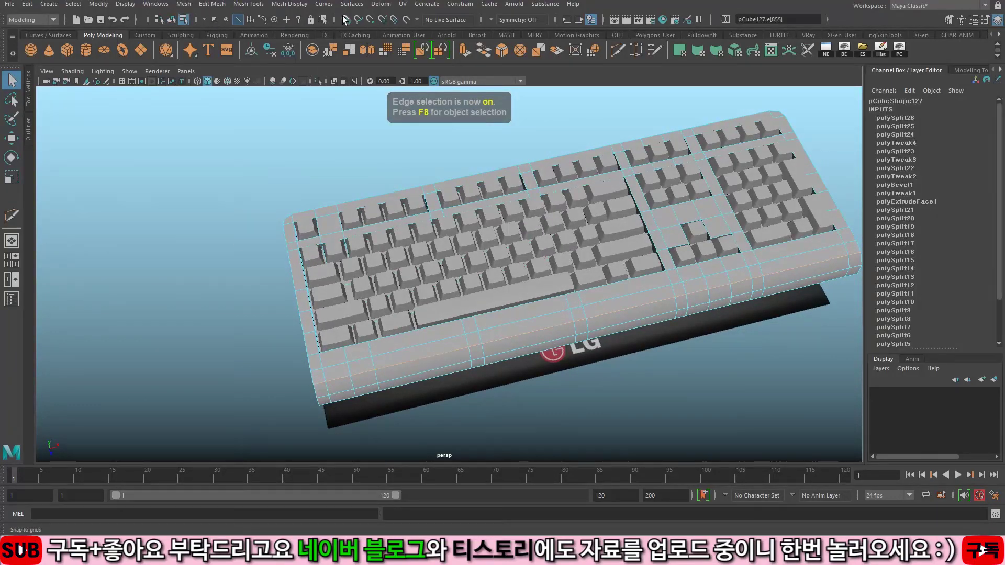
left_click(290, 4)
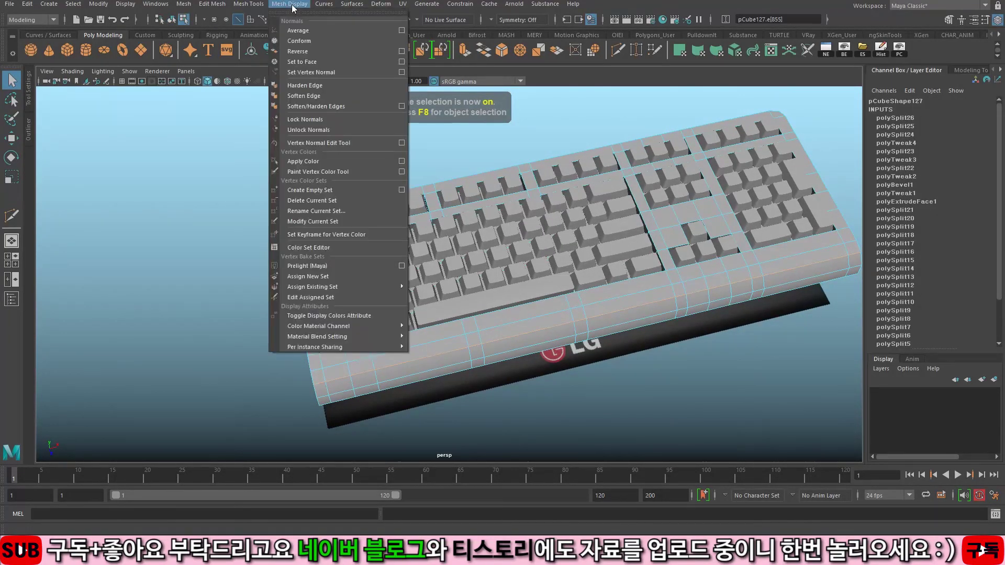
left_click(315, 100)
left_click(313, 98)
key("F8")
left_click_drag(313, 98, 417, 225, "alt")
left_click(354, 177)
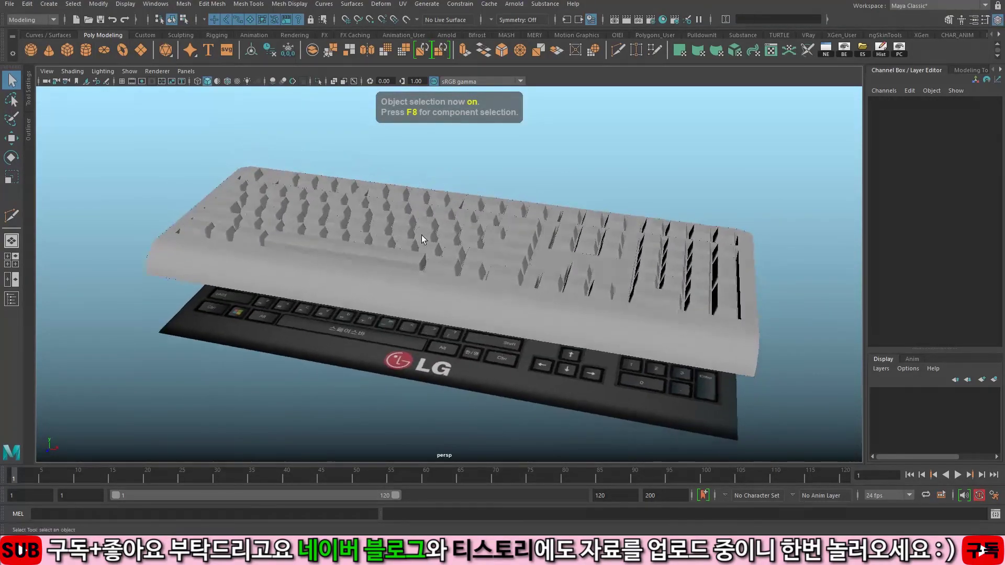
Step: Create a polygon cube and move it into the empty space beside the keyboard's ESC-key end
left_click_drag(504, 375, 584, 352, "alt")
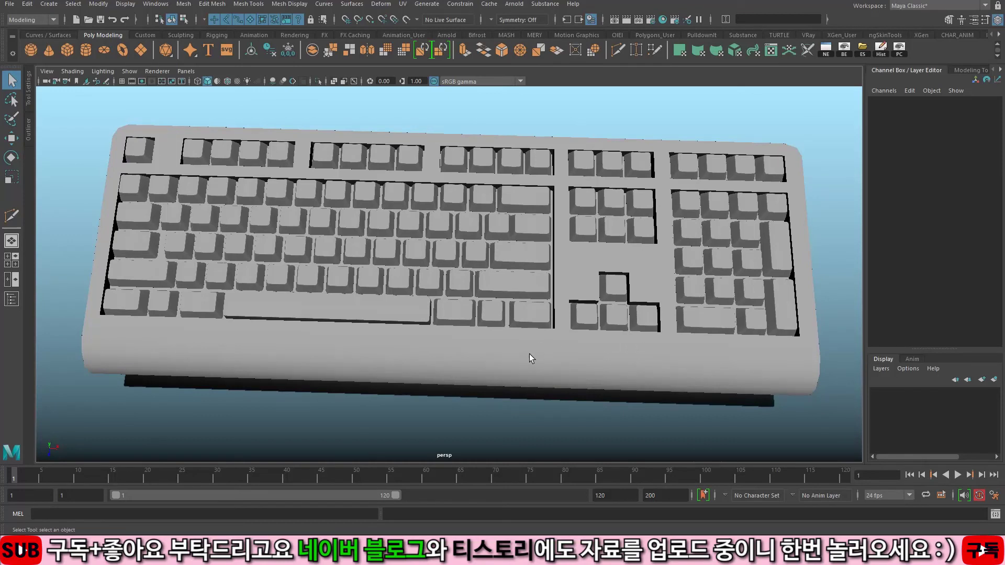
left_click_drag(399, 363, 541, 278, "alt")
left_click(449, 334)
middle_click_drag(485, 322, 539, 314, "alt")
left_click_drag(539, 315, 484, 301, "alt")
left_click(85, 51)
key("w")
middle_click_drag(479, 253, 370, 304)
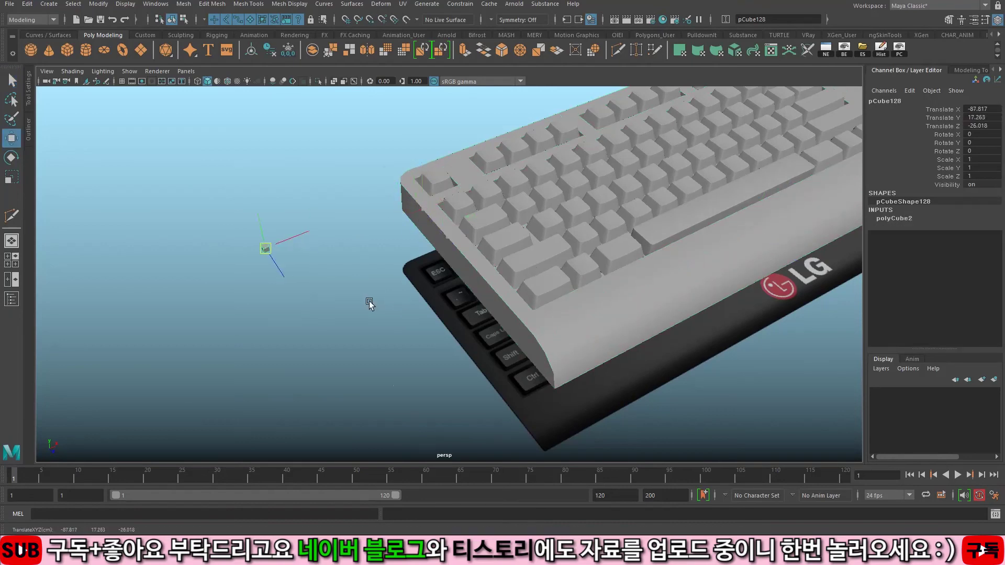
Step: Scale the new cube uniformly to about 23.74
key("f")
key("r")
scroll(529, 288, "down", 5)
left_click_drag(449, 274, 350, 198)
Step: Compare the cube's smooth mesh preview with its unsmoothed display, finishing unsmoothed
key("3")
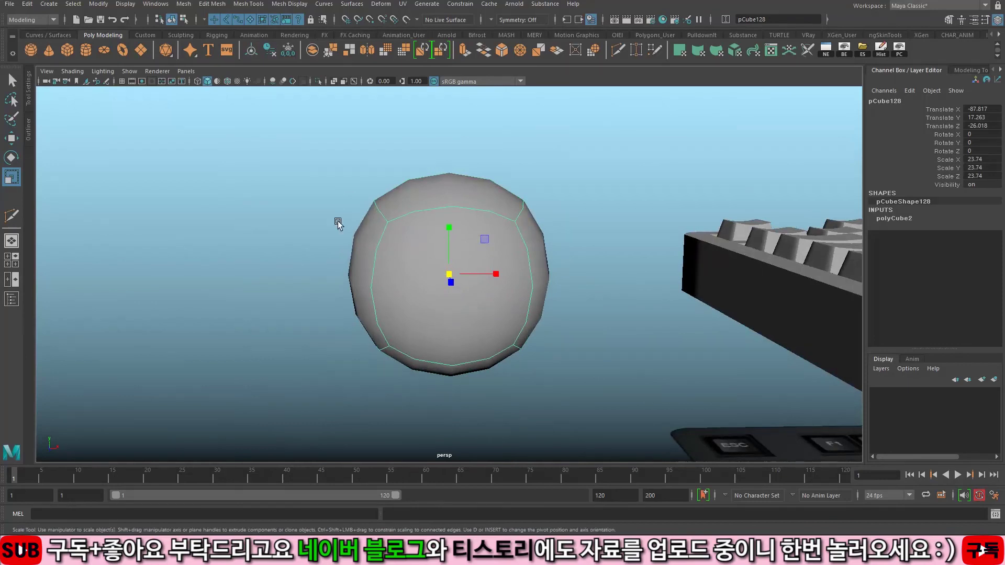
key("1")
key("3")
key("1")
key("3")
key("1")
key("3")
key("1")
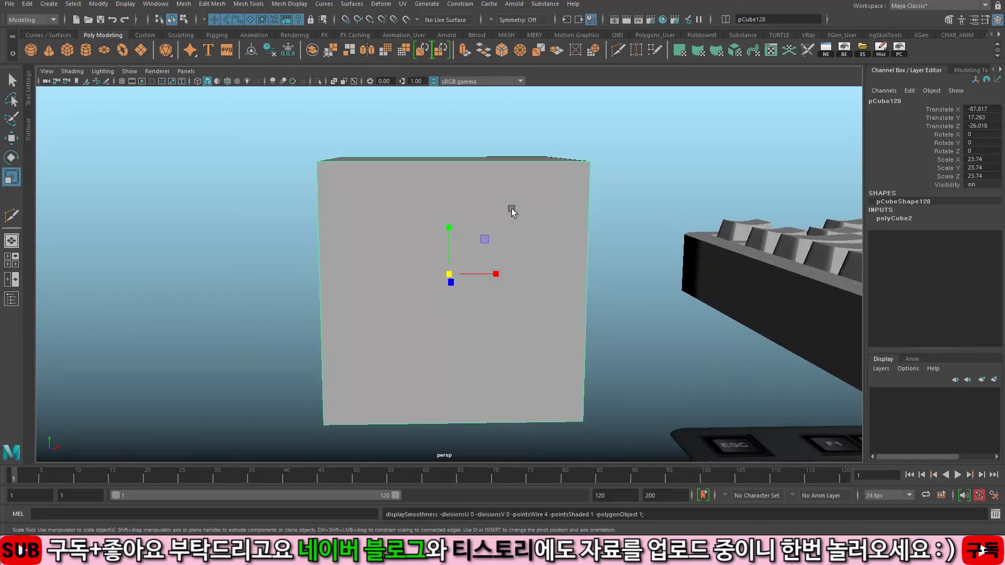
left_click_drag(536, 173, 536, 187, "alt")
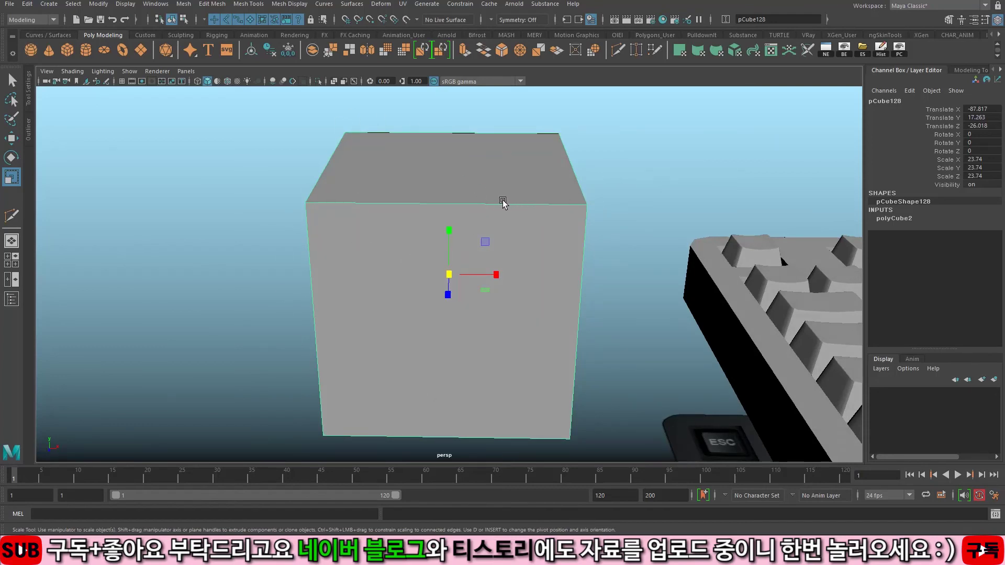
Step: Bevel all edges of the cube with 2 segments and a fraction of 0.1
scroll(504, 209, "up", 2)
key("F10")
left_click(515, 218)
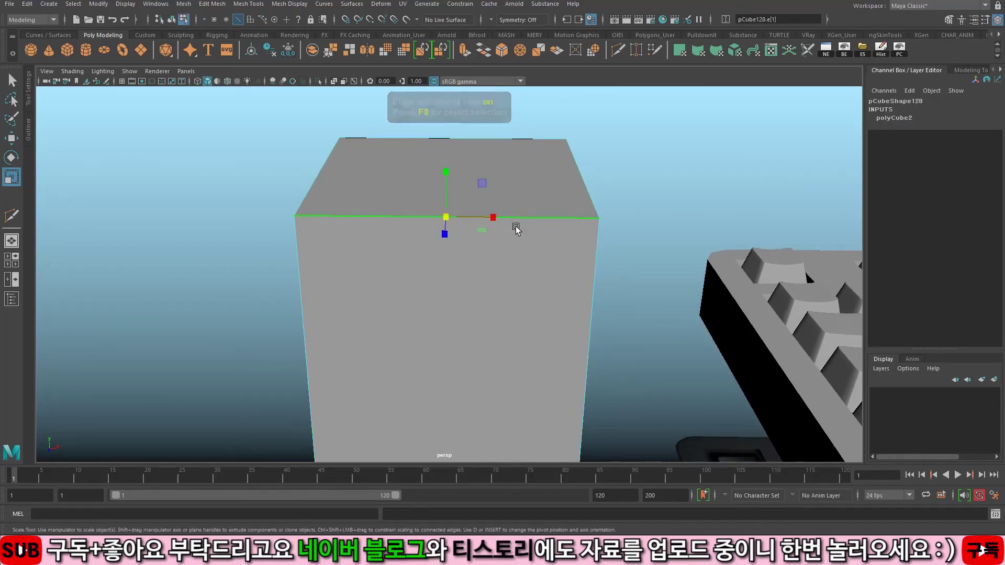
key("F8")
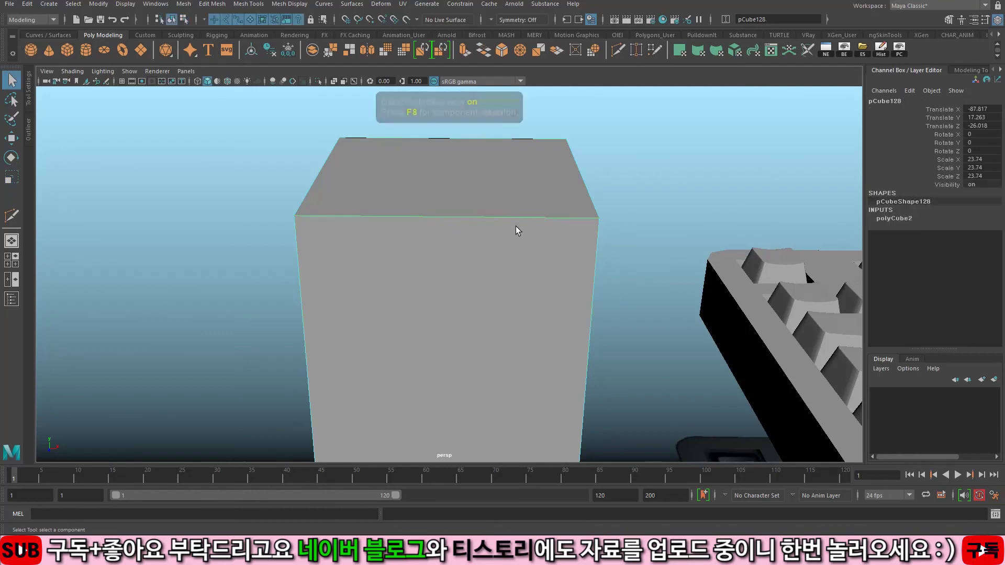
scroll(516, 229, "down", 2)
key("ctrl+b")
left_click(681, 170)
type("2")
left_click(683, 163)
type("0.1")
key("Return")
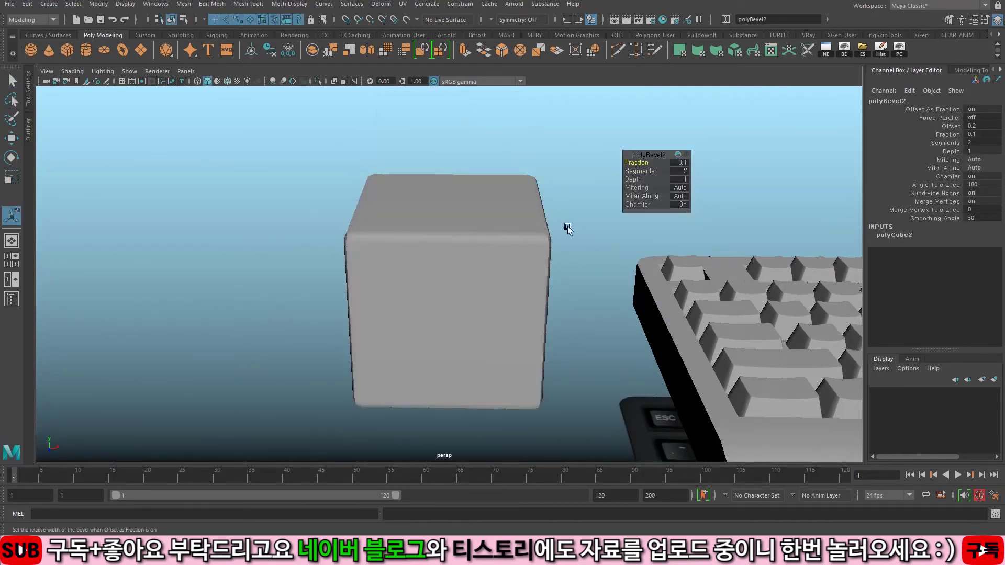
Step: Set the cube's bevel fraction to 0.01 and inspect its beveled edges
left_click(547, 236)
scroll(517, 287, "up", 4)
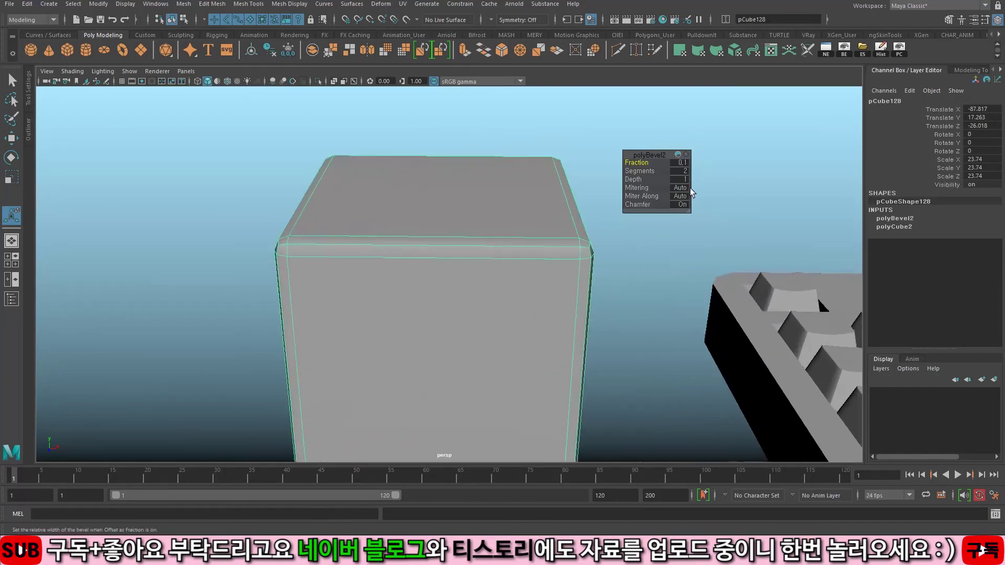
left_click(683, 163)
type("0.01")
key("Return")
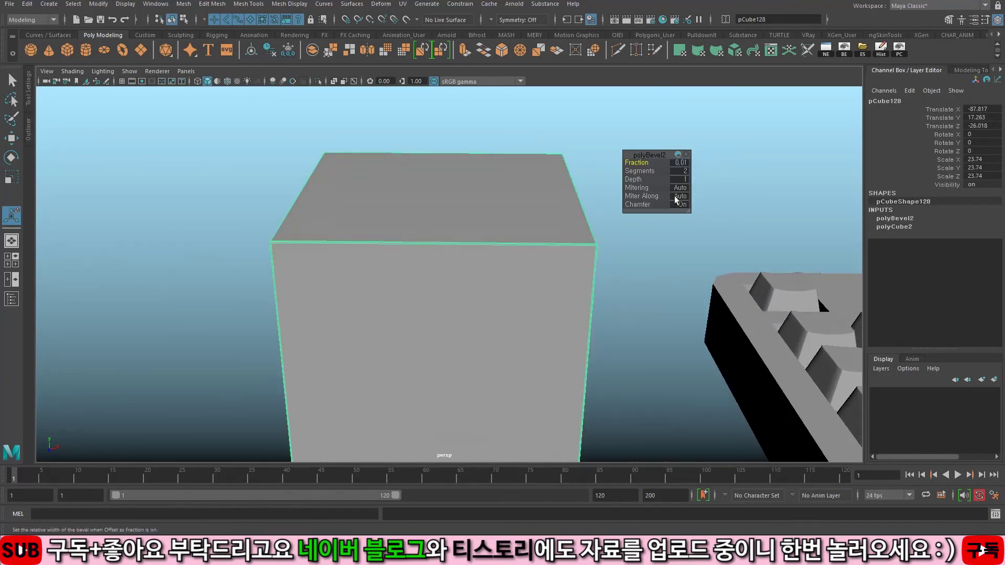
scroll(393, 254, "up", 2)
key("q")
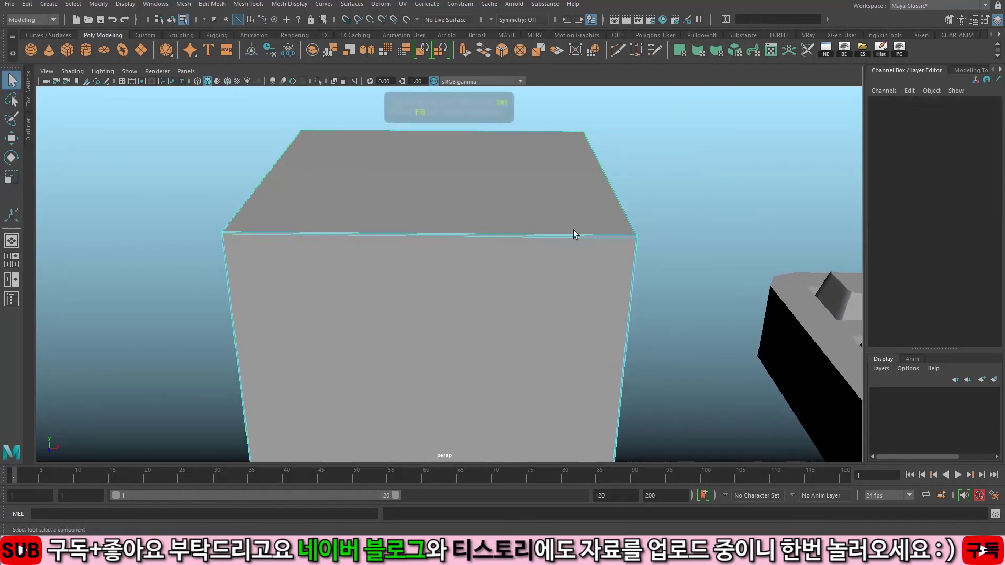
scroll(601, 230, "down", 2)
left_click(640, 228)
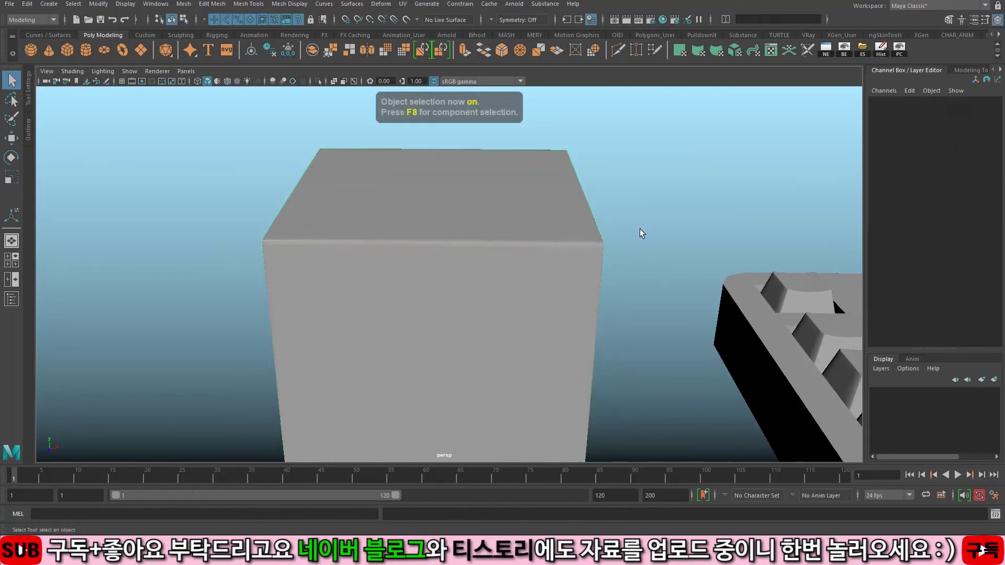
left_click_drag(641, 227, 507, 219, "alt")
left_click(485, 234)
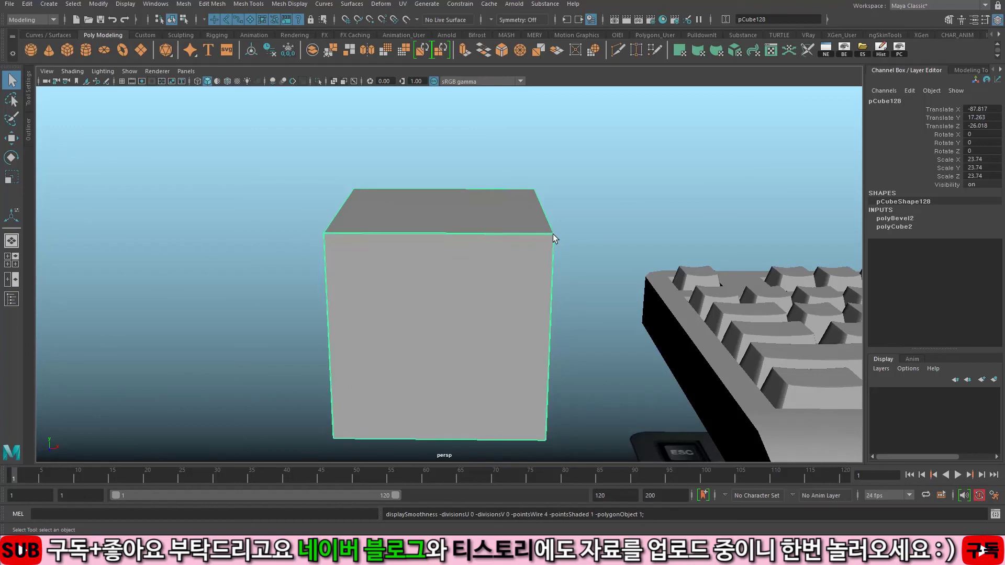
Step: Preview the keyboard body as a smooth mesh and examine its outer shape beside the beveled cube
left_click(659, 294)
scroll(659, 293, "down", 3)
left_click_drag(690, 306, 539, 307, "alt")
scroll(539, 307, "down", 3)
scroll(604, 360, "up", 3)
key("3")
scroll(605, 360, "down", 3)
left_click_drag(604, 361, 644, 335, "alt")
scroll(666, 314, "up", 3)
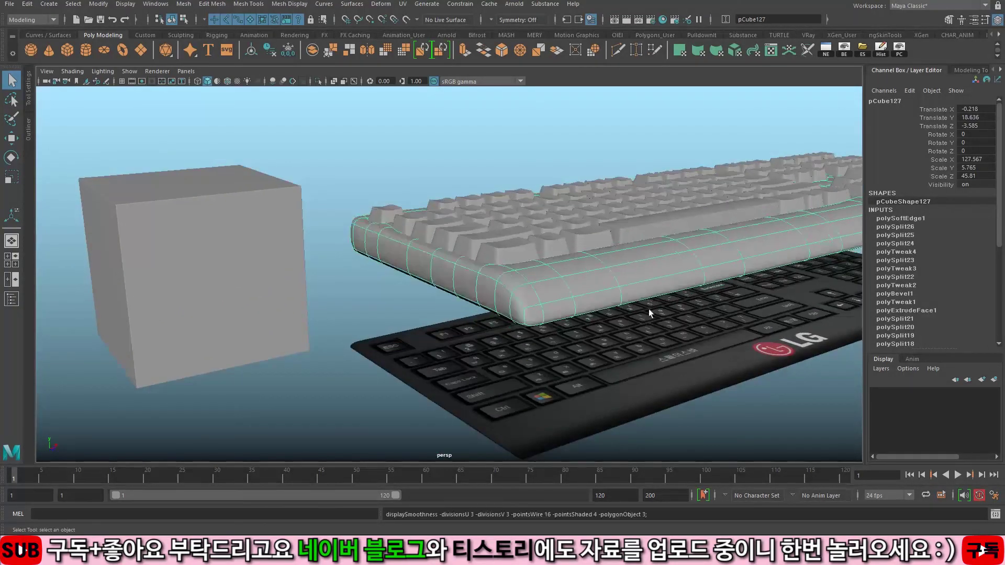
Step: Compare the body's front corner in smoothed and unsmoothed display, finishing with the smooth preview off
scroll(580, 318, "up", 10)
key("1")
key("3")
key("1")
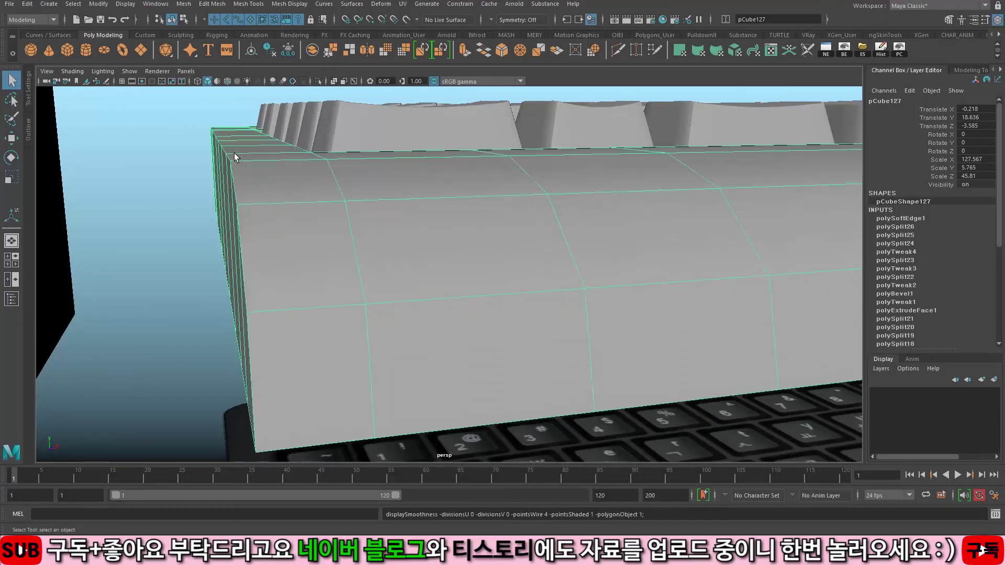
key("3")
key("1")
key("3")
key("1")
key("3")
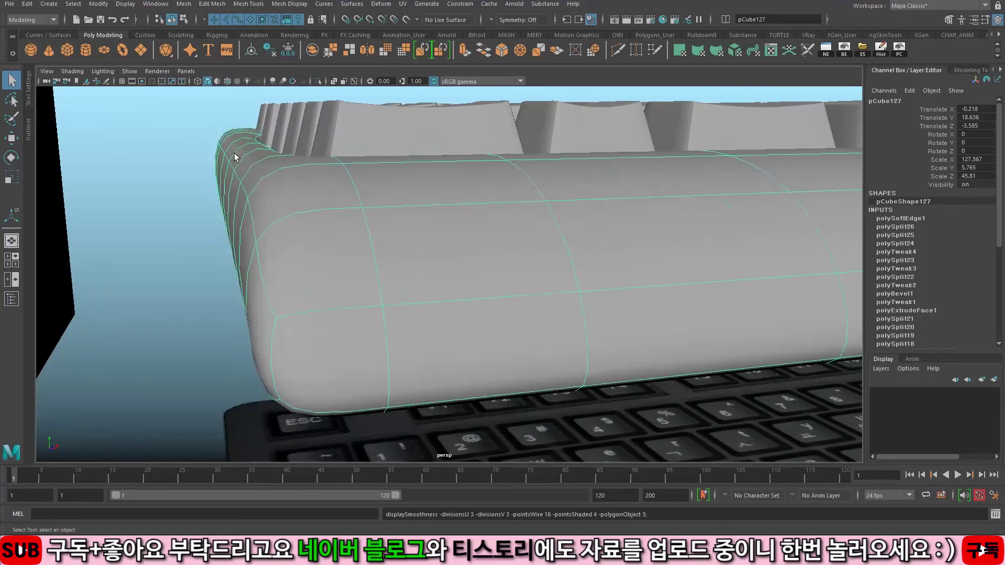
key("1")
scroll(402, 218, "down", 3)
scroll(285, 251, "down", 5)
left_click_drag(285, 252, 325, 254, "alt")
scroll(407, 260, "up", 4)
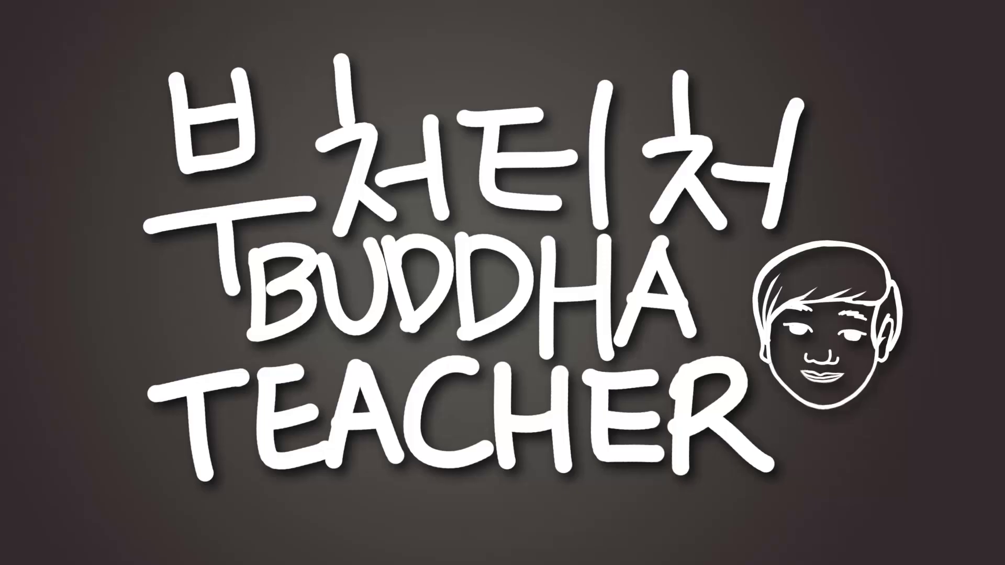